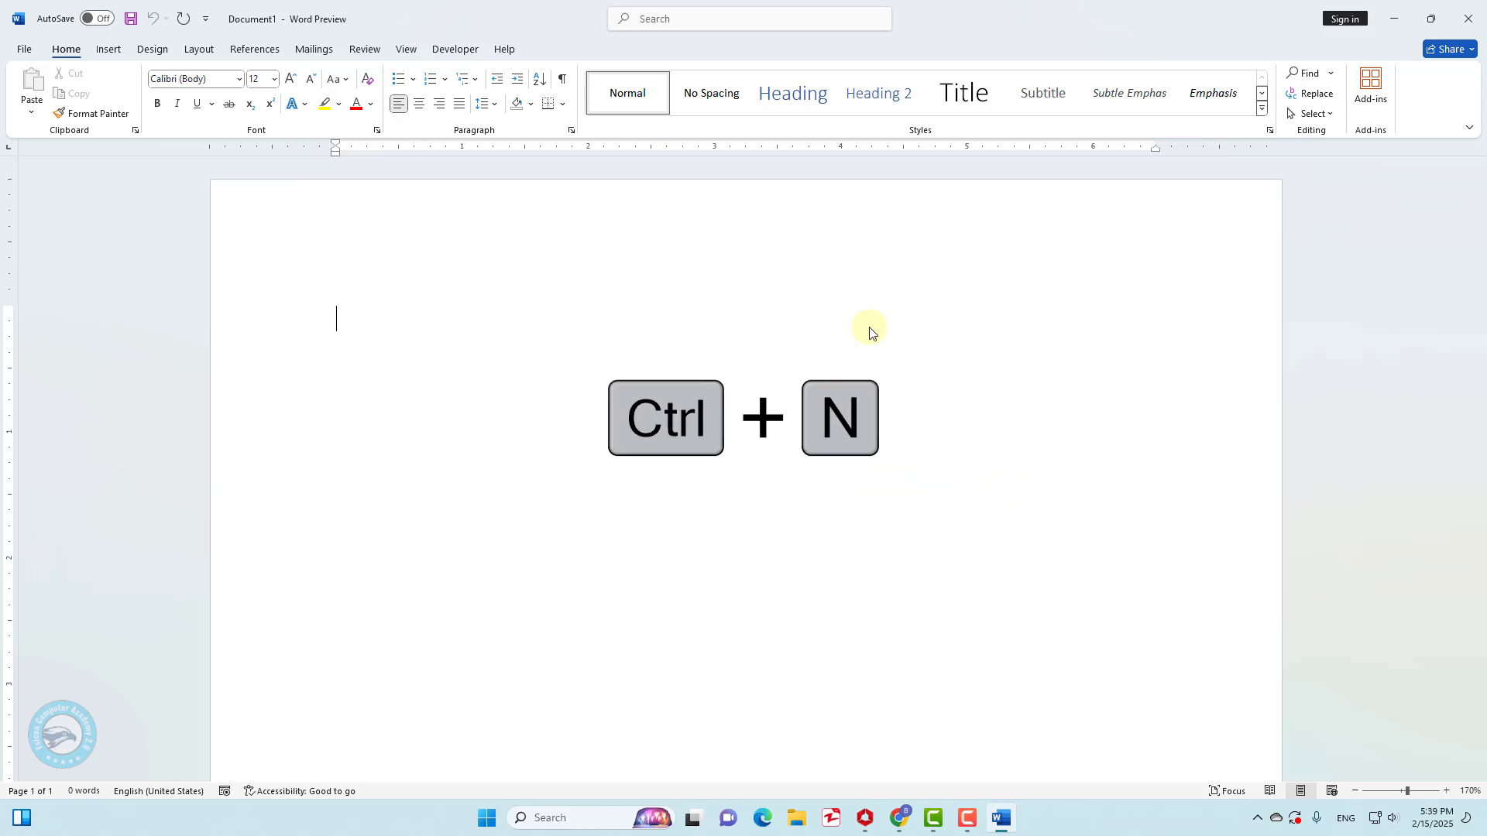
# Close the open blank document and create a new blank document
pyautogui.click(26, 49)
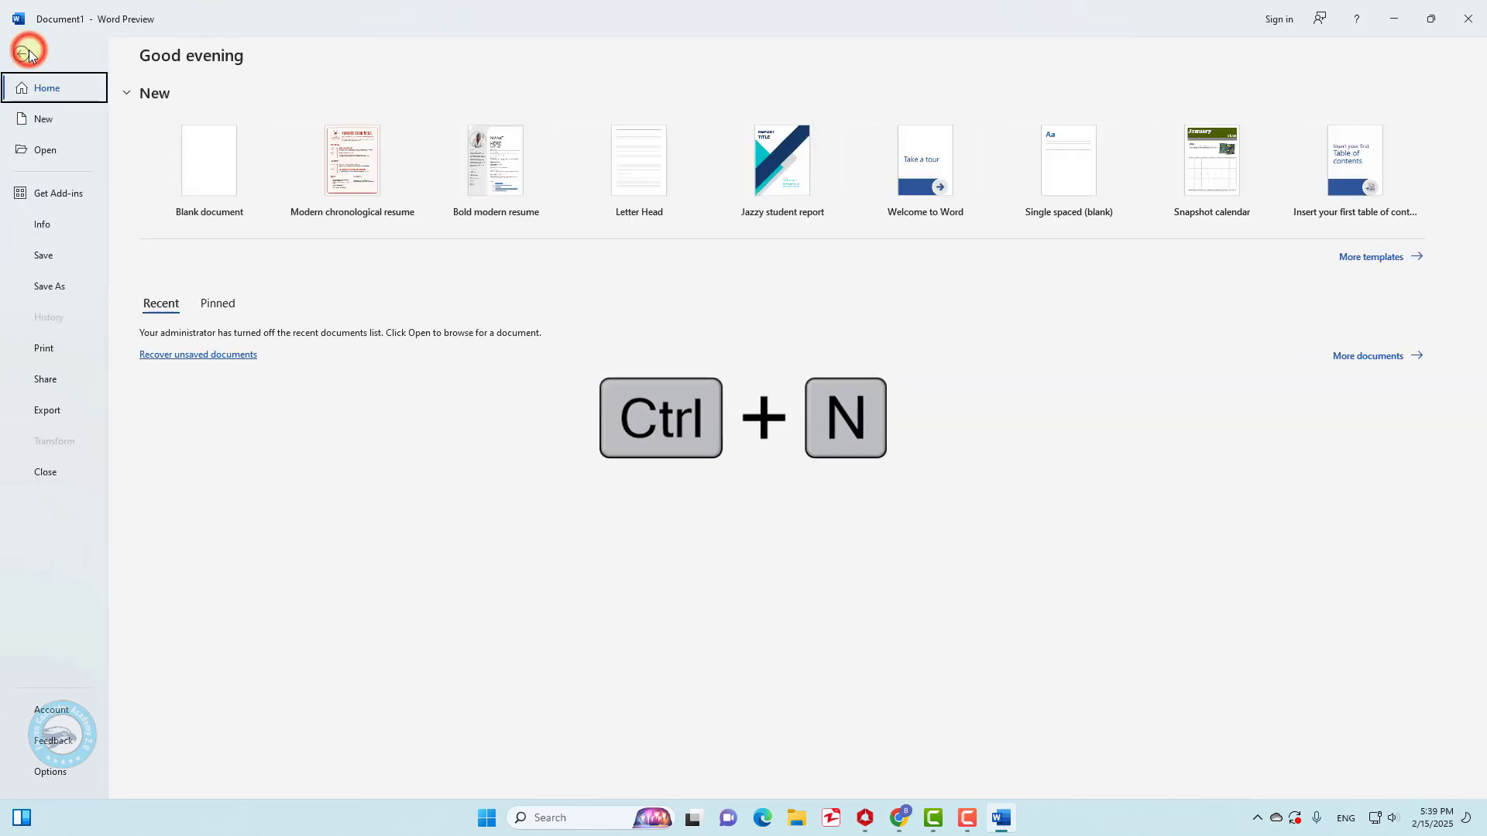
pyautogui.click(45, 472)
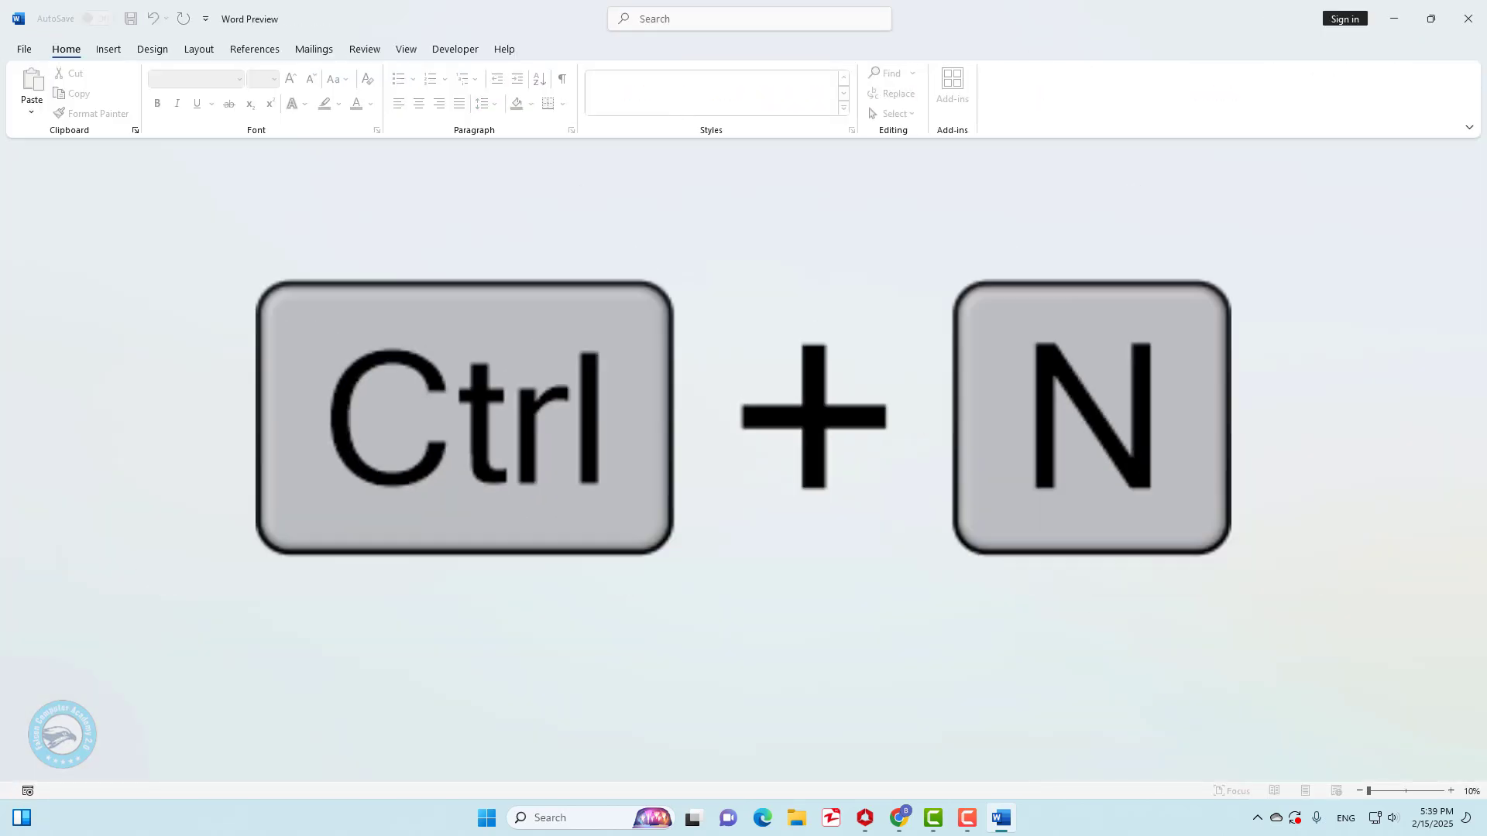
pyautogui.hotkey('ctrl', 'n')
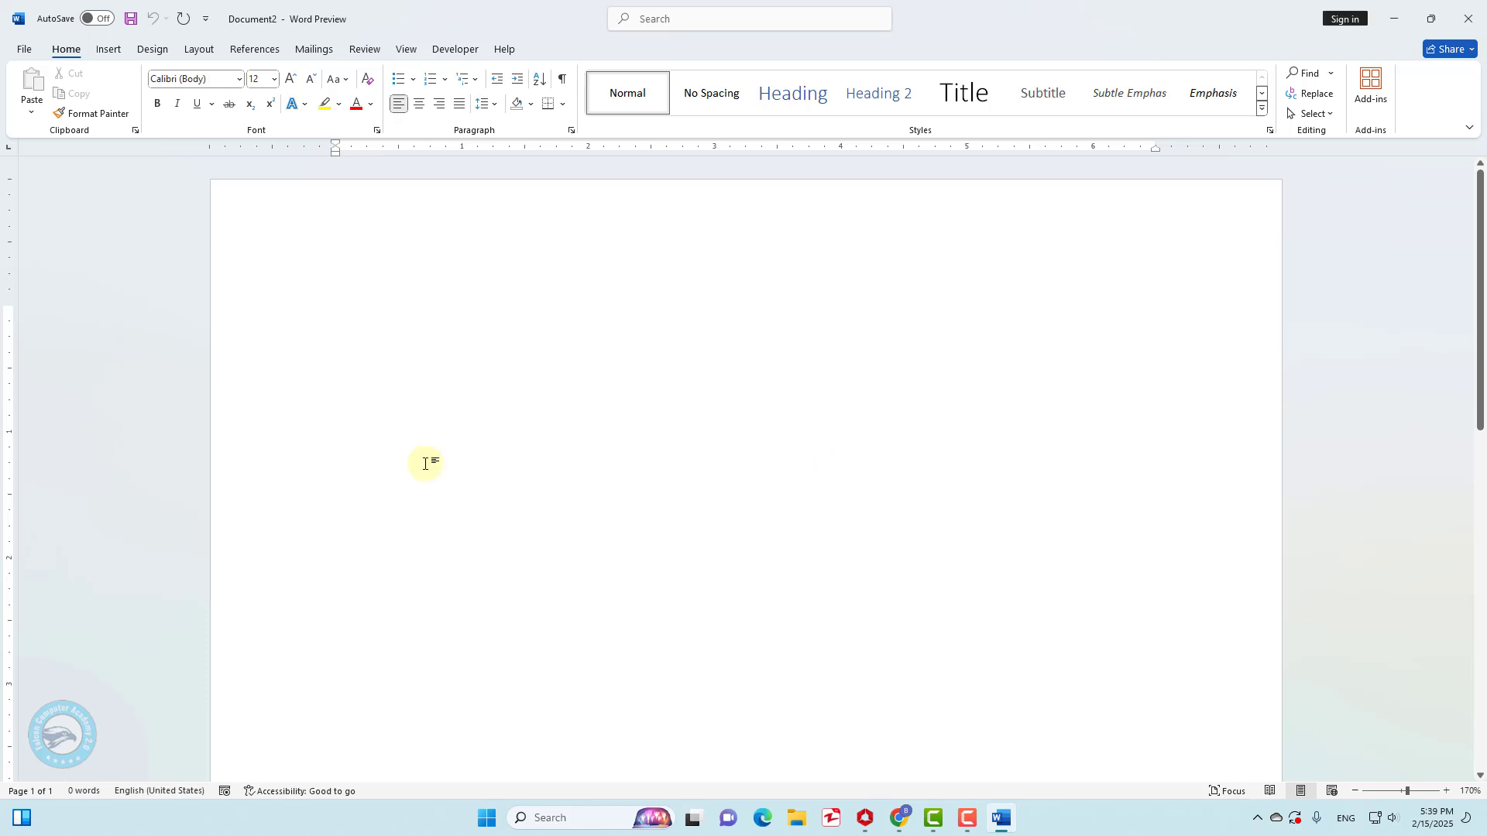
# Enter the line "Falcon Computer Academy 2.0" in the document and start a new paragraph below it
pyautogui.write('Falcon Comput')
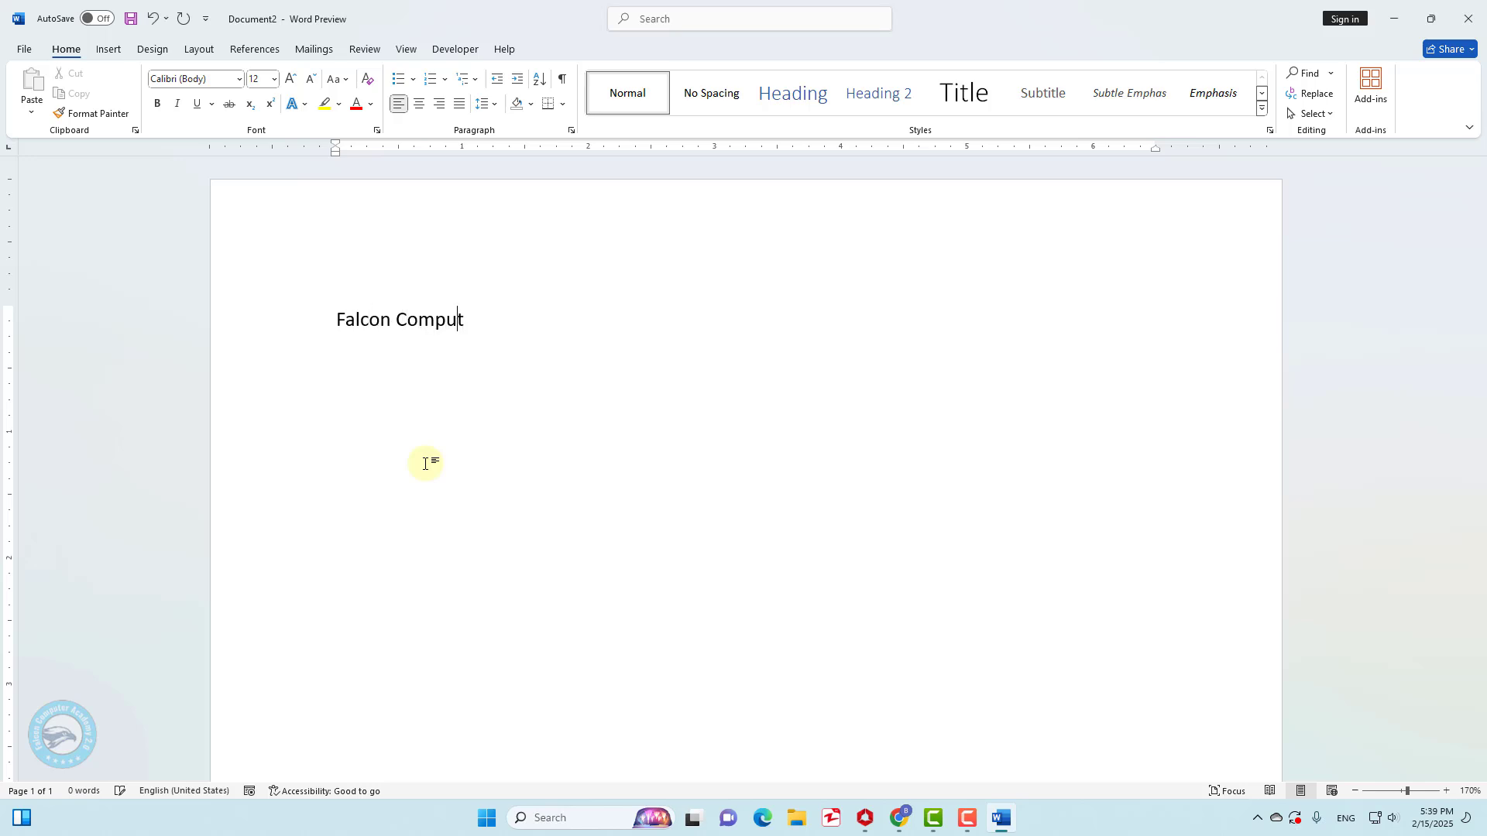
pyautogui.write('er Academy ')
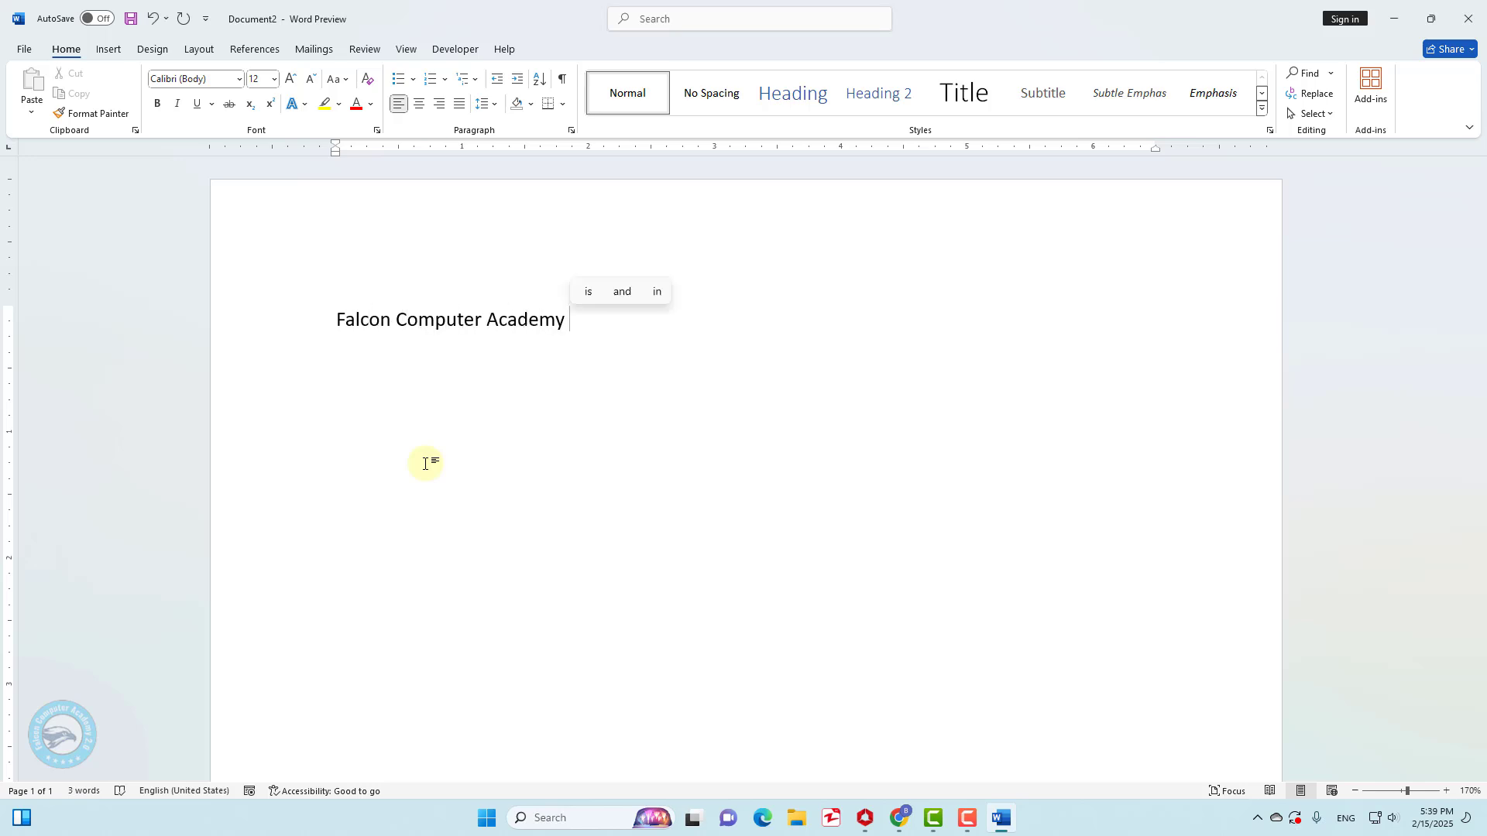
pyautogui.write('2.0')
pyautogui.press('Return')
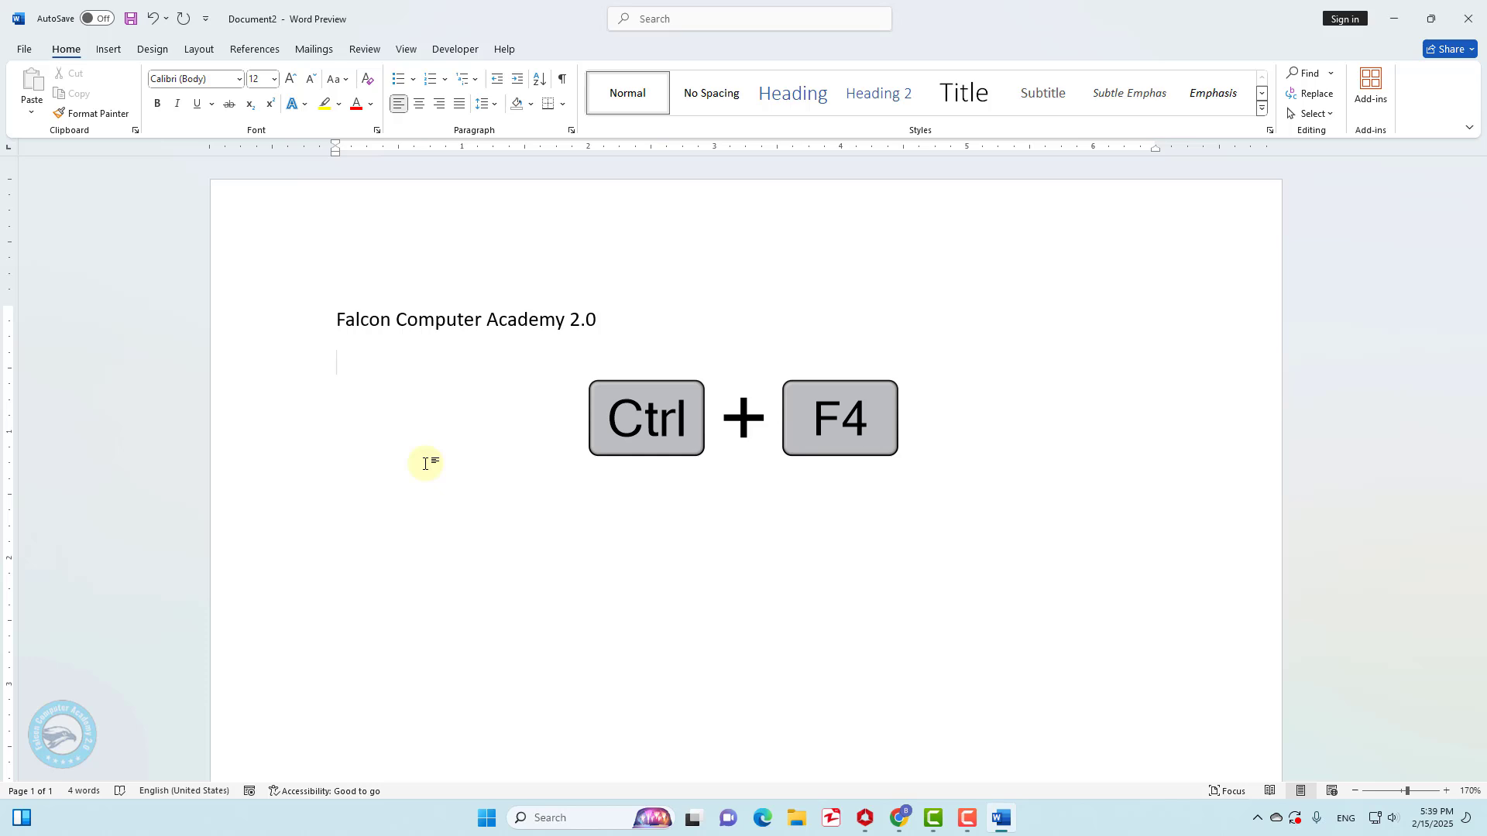
# Close the document, saving it in the Documents folder as "Falcon Computer Academy 2.docx"
pyautogui.hotkey('ctrl', 'F4')
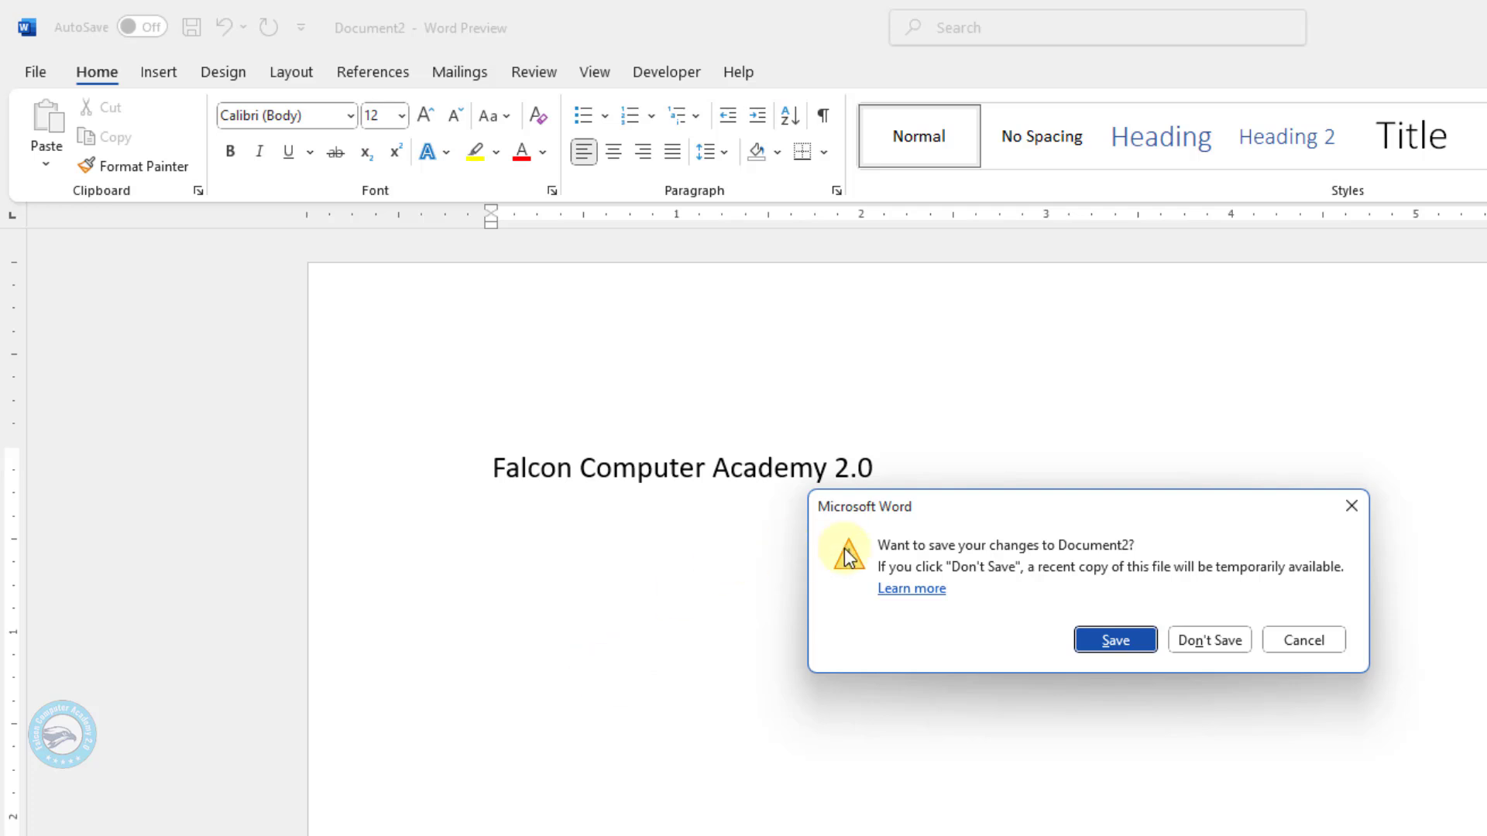
pyautogui.moveTo(989, 508); pyautogui.dragTo(666, 566)
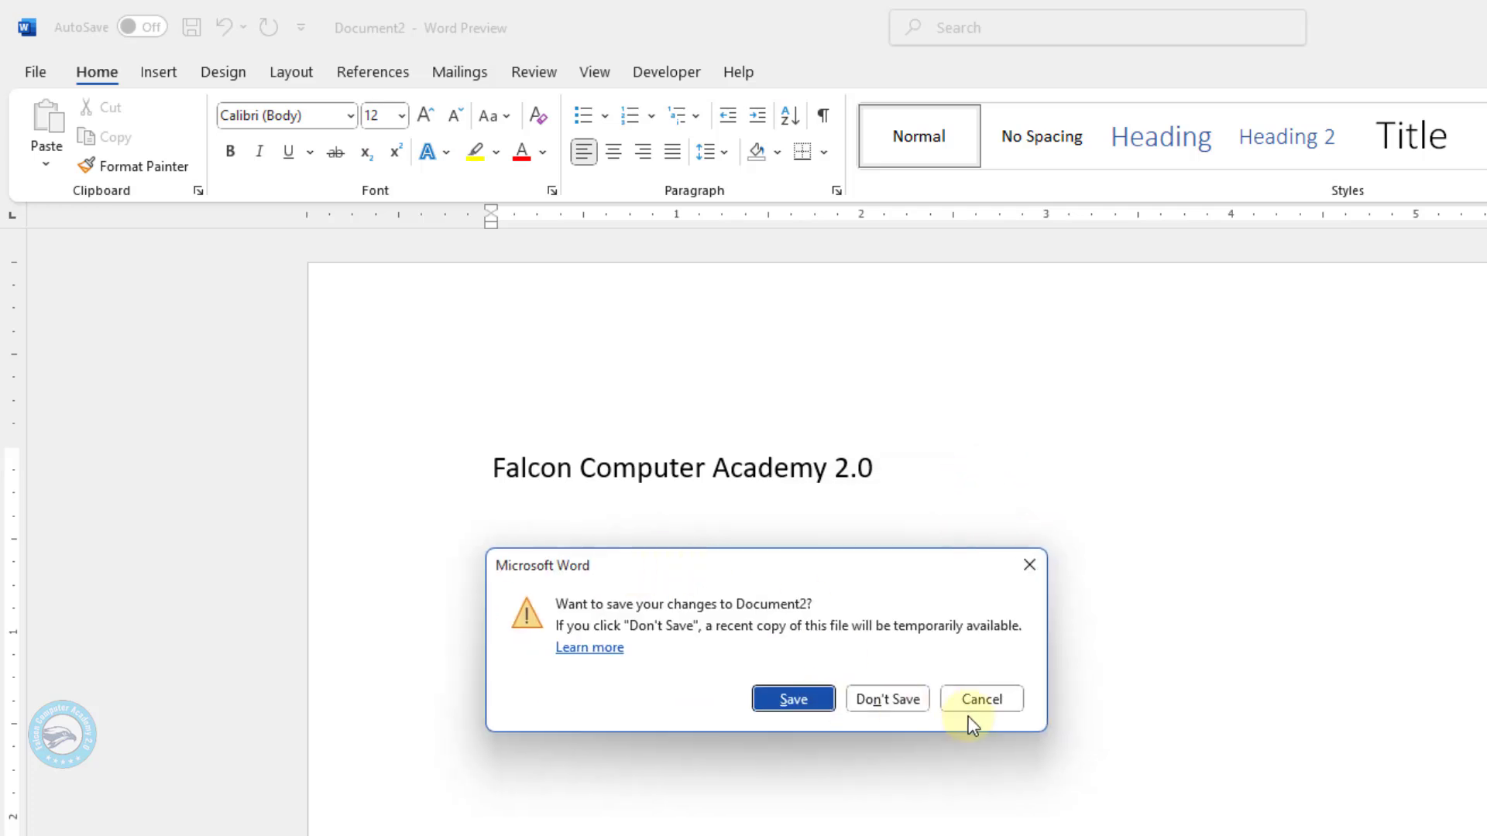
pyautogui.click(806, 700)
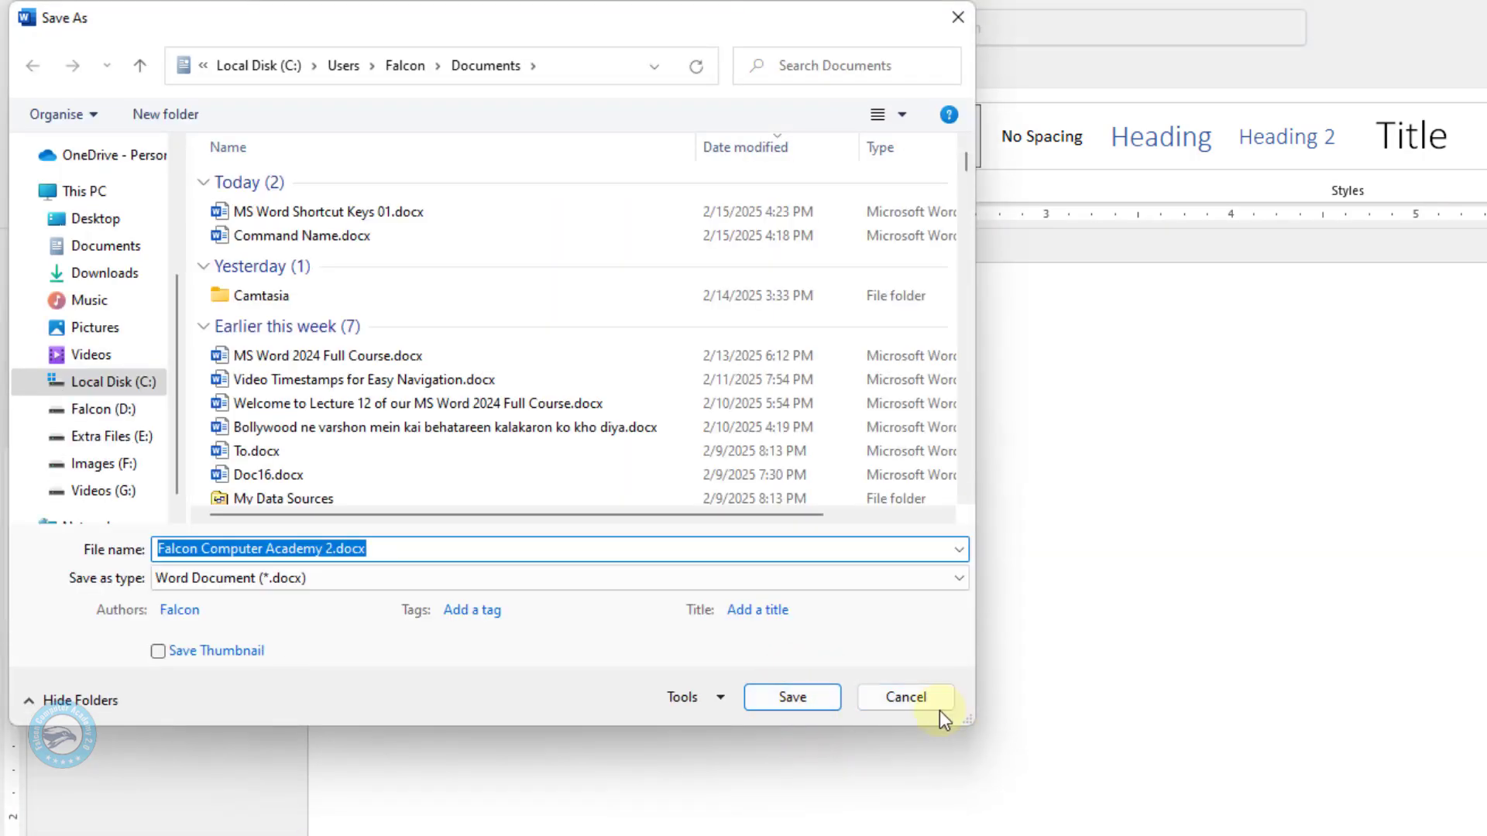
pyautogui.click(813, 703)
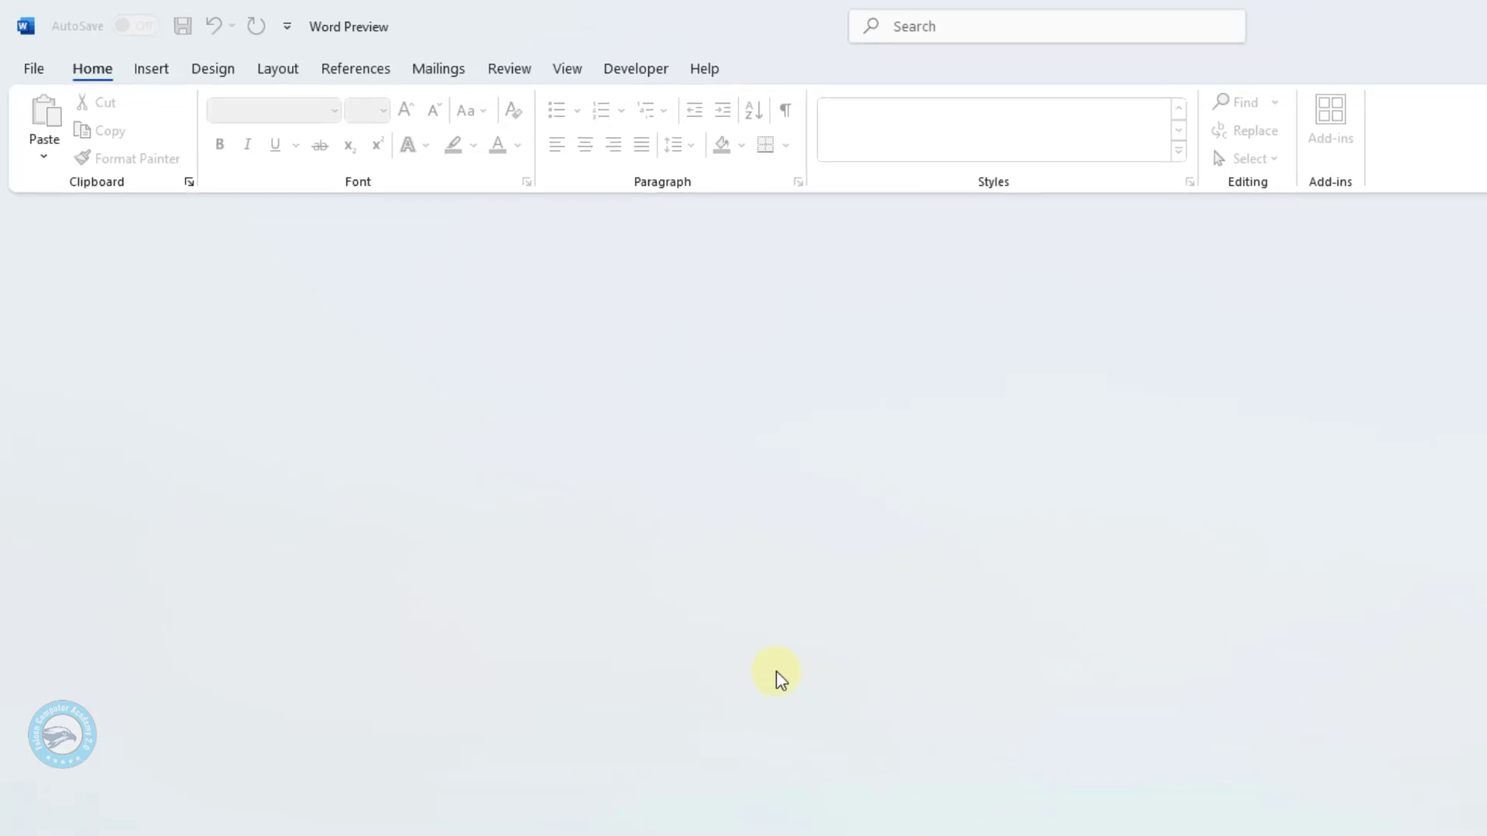
# Browse to the Documents folder and open the file "Falcon Computer Academy 2.docx"
pyautogui.hotkey('ctrl', 'o')
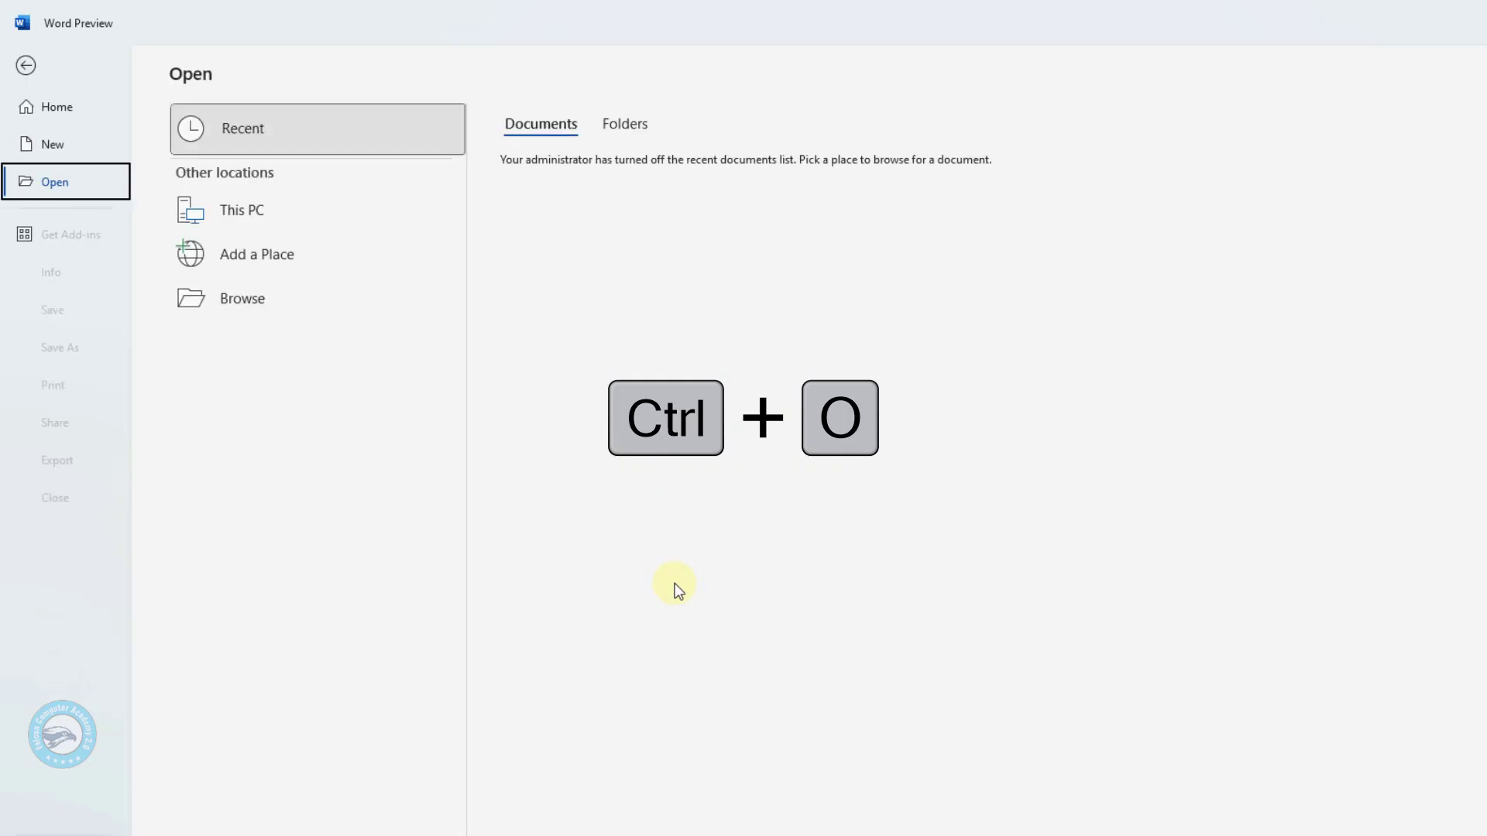
pyautogui.press('Down')
pyautogui.press('Down')
pyautogui.press('Tab')
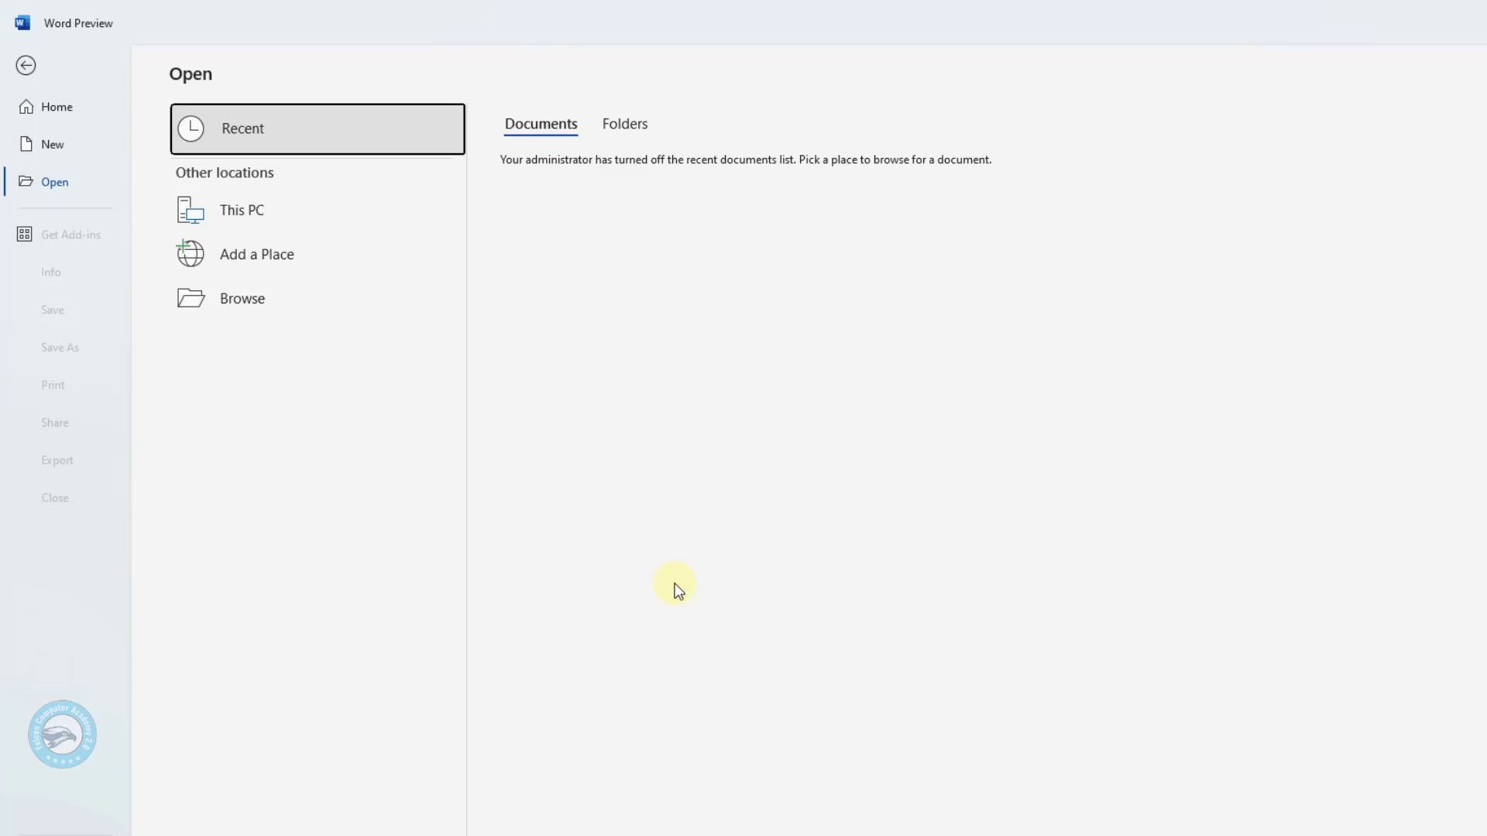
pyautogui.press('Down')
pyautogui.press('Down')
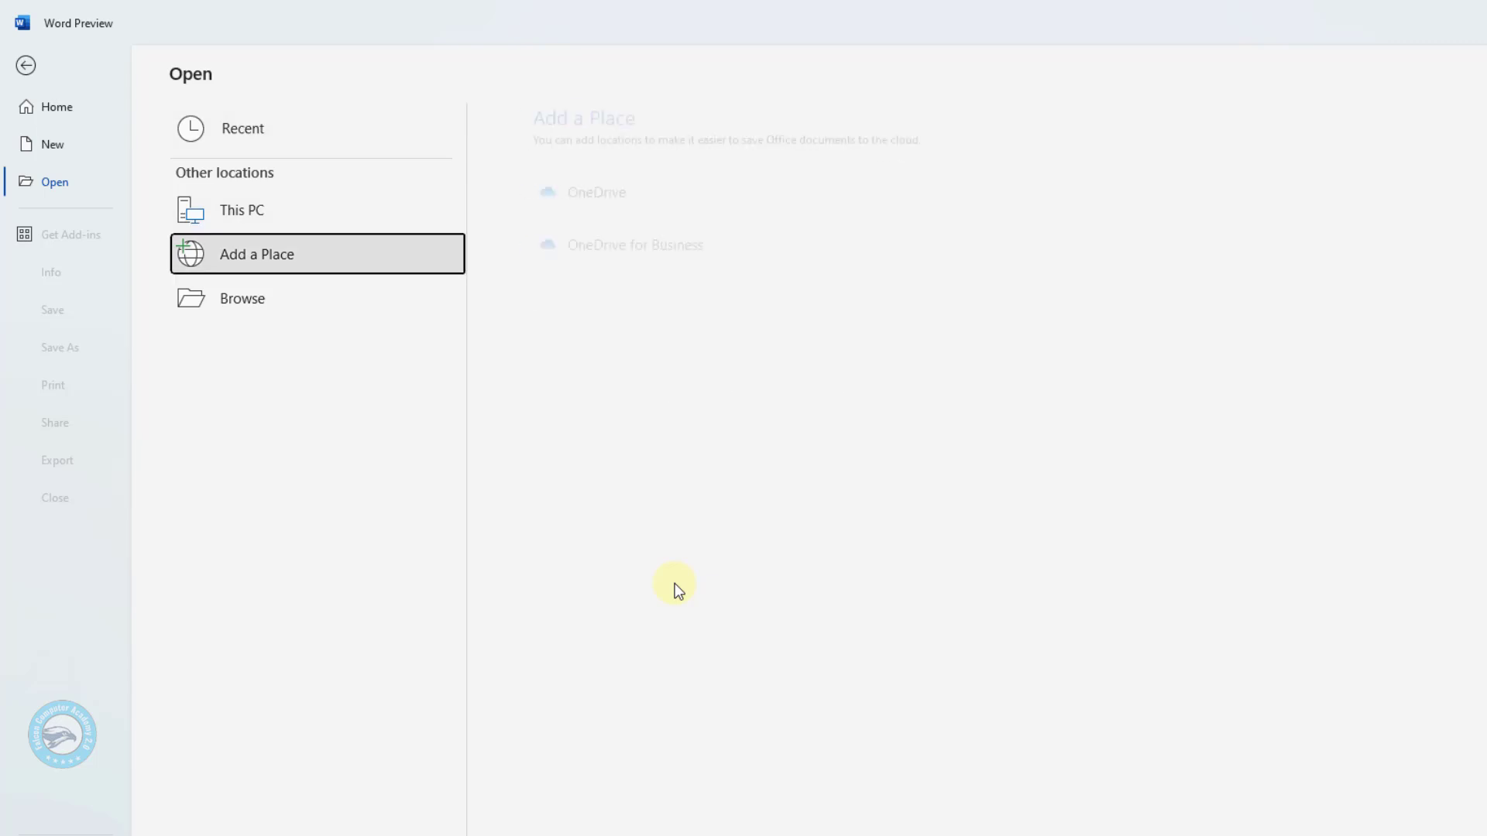
pyautogui.press('Down')
pyautogui.press('Return')
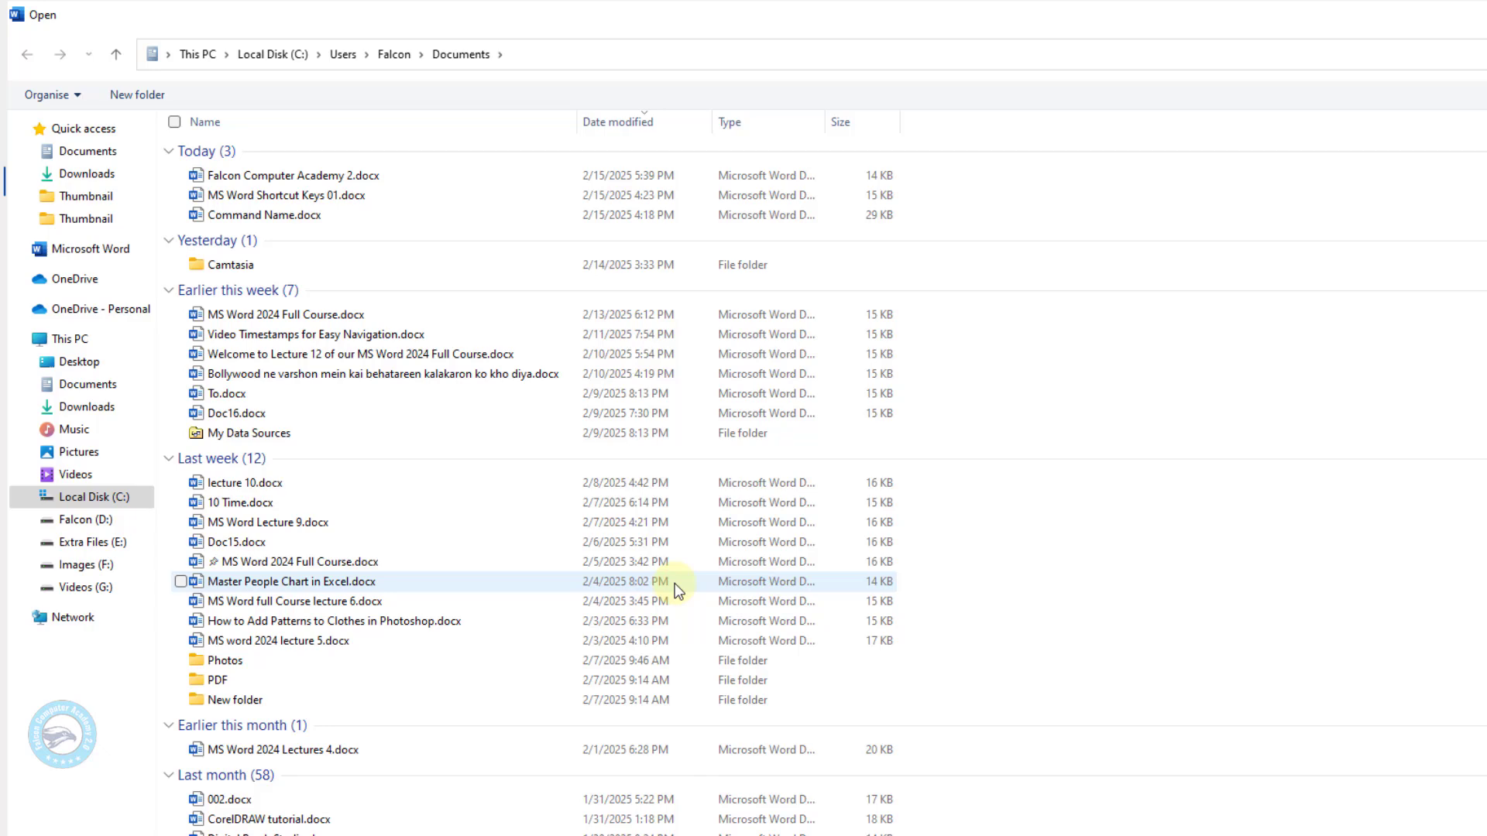
pyautogui.write('falcon')
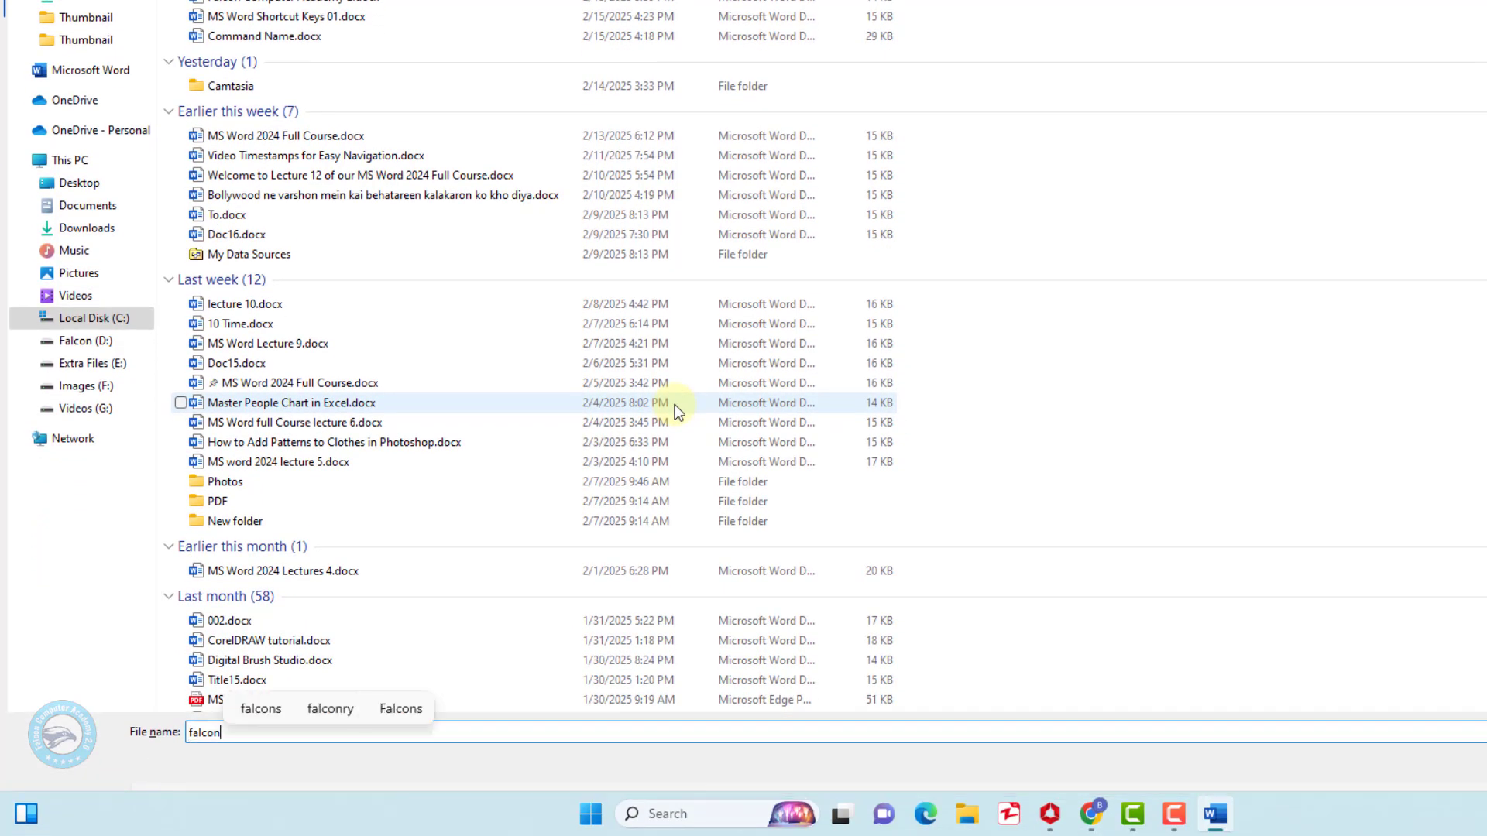
pyautogui.write(' computer')
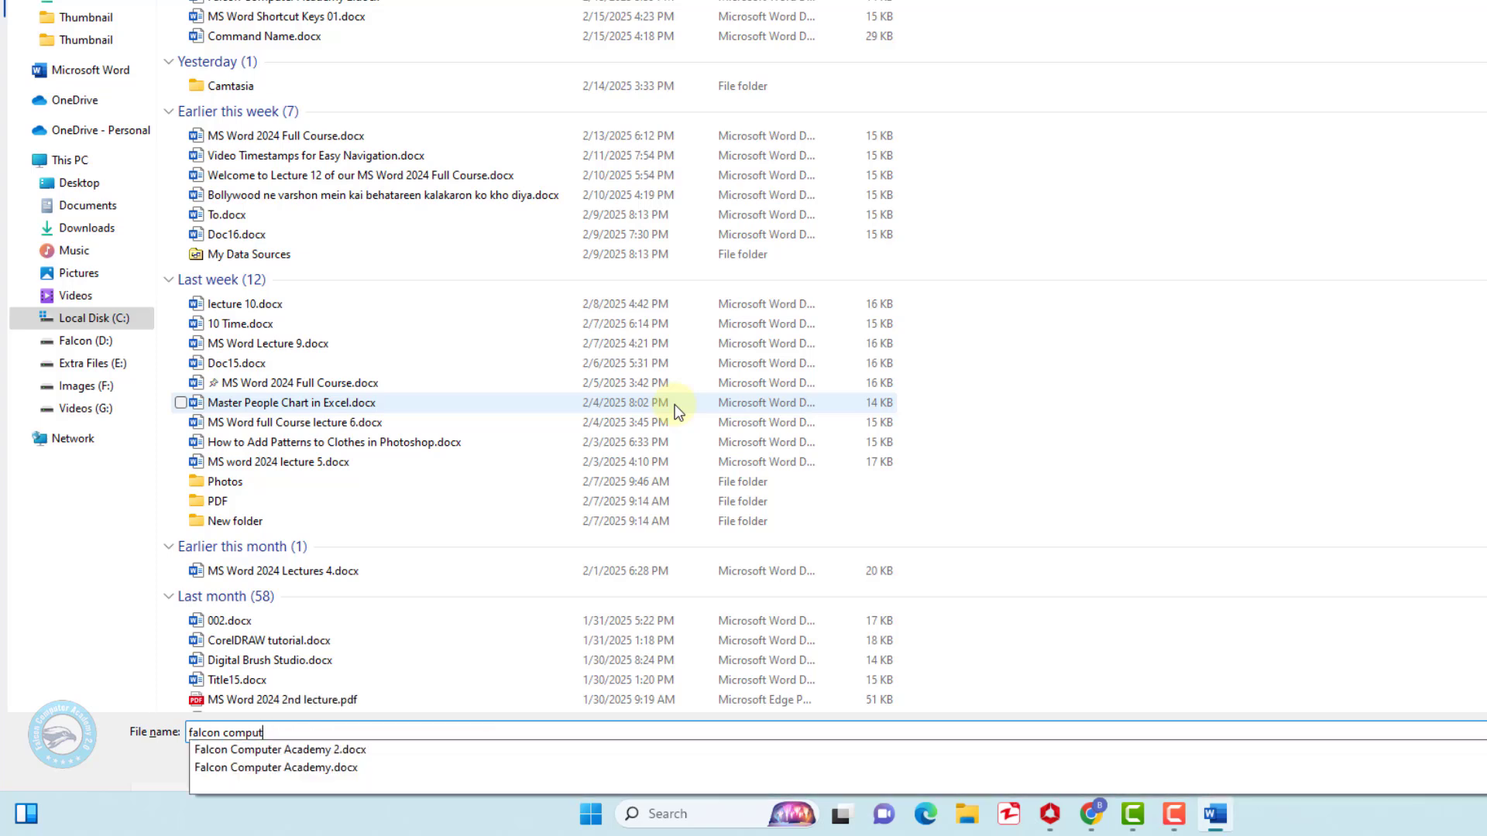
pyautogui.press('Down')
pyautogui.press('Return')
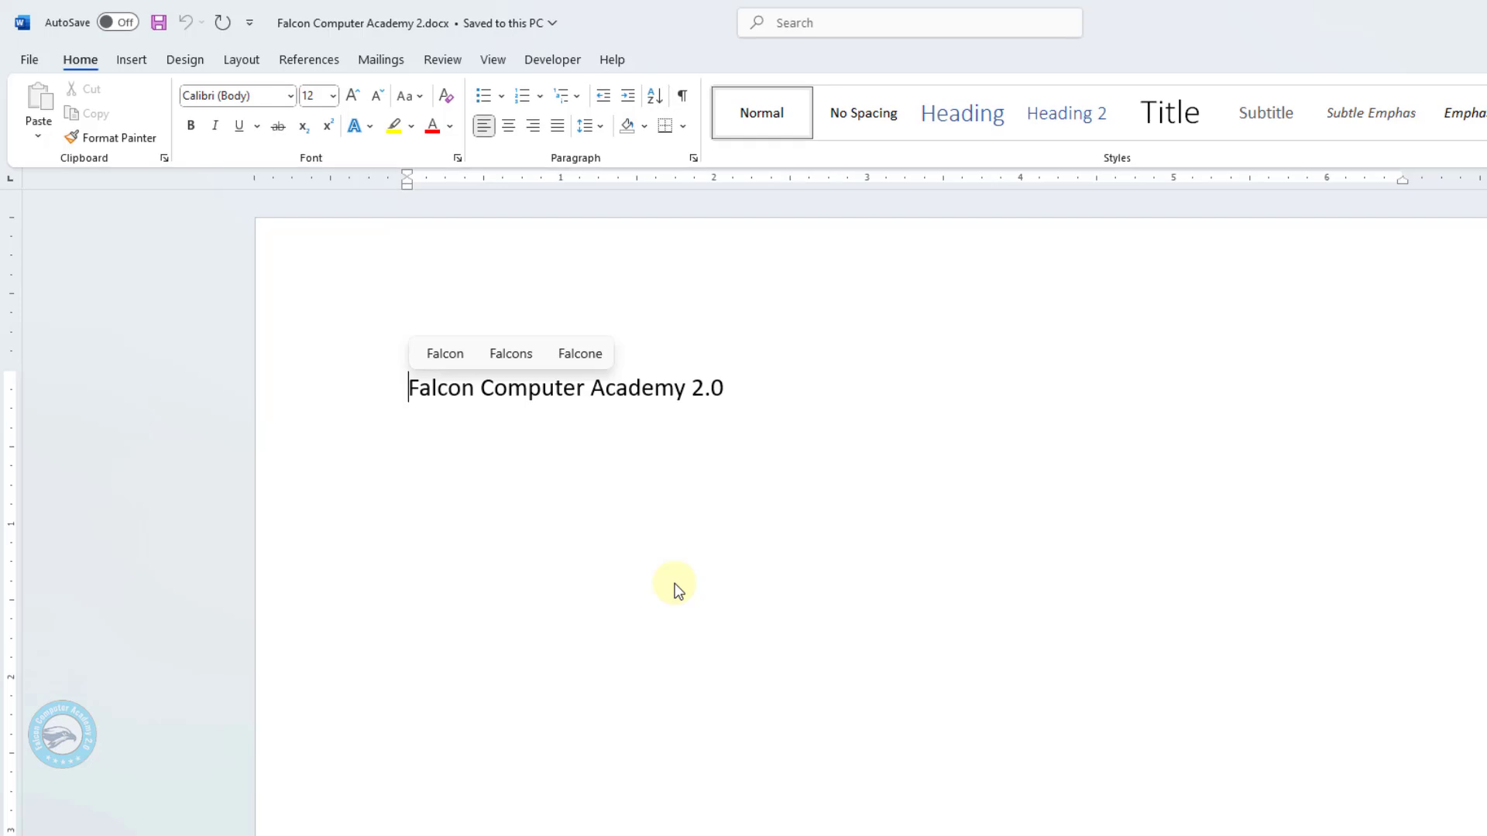
# Bring up and cancel the Save As dialog, and view the document's print settings and preview without printing
pyautogui.press('F12')
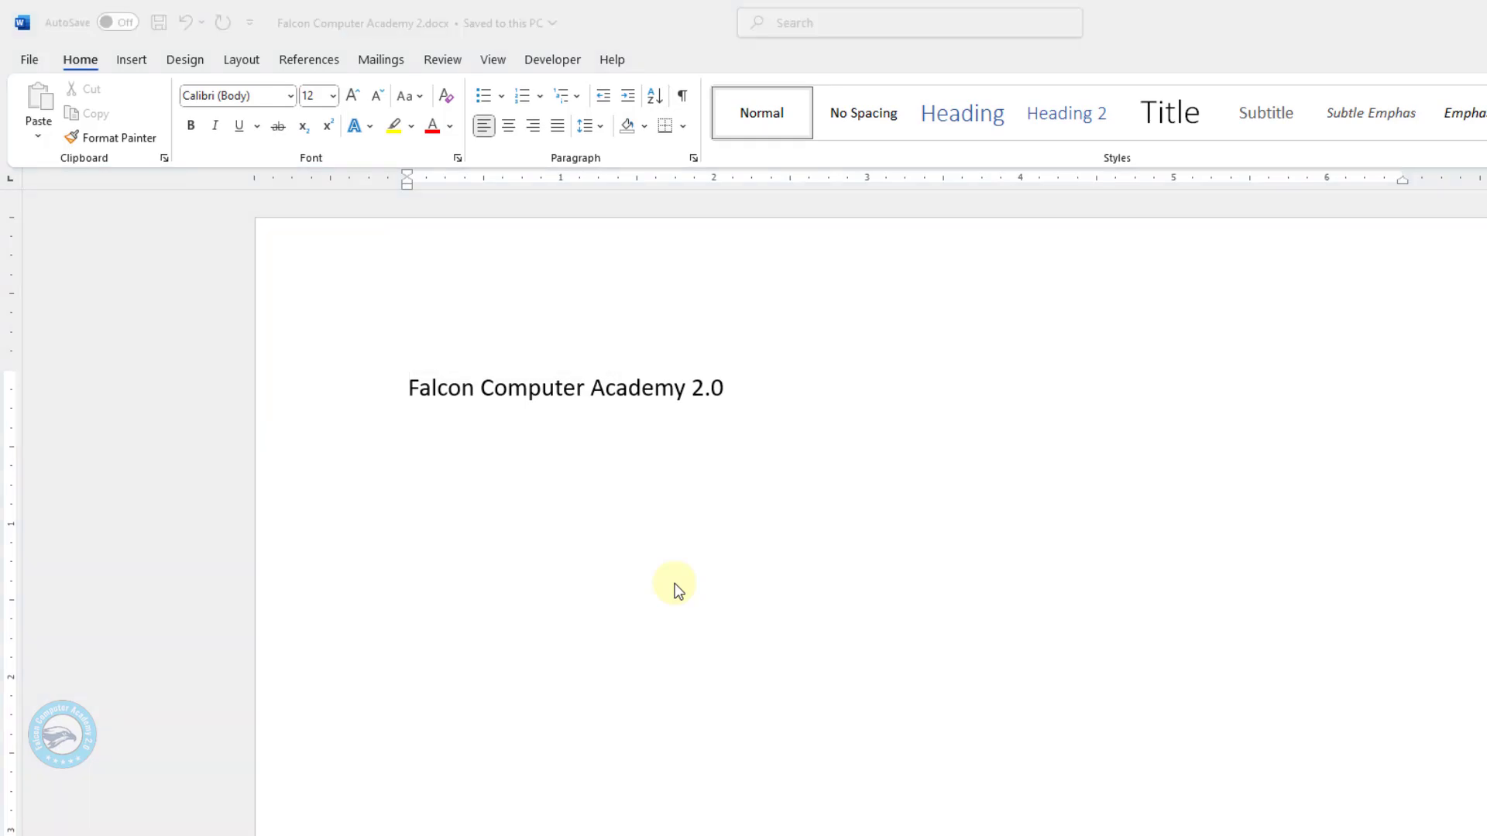
pyautogui.click(1089, 555)
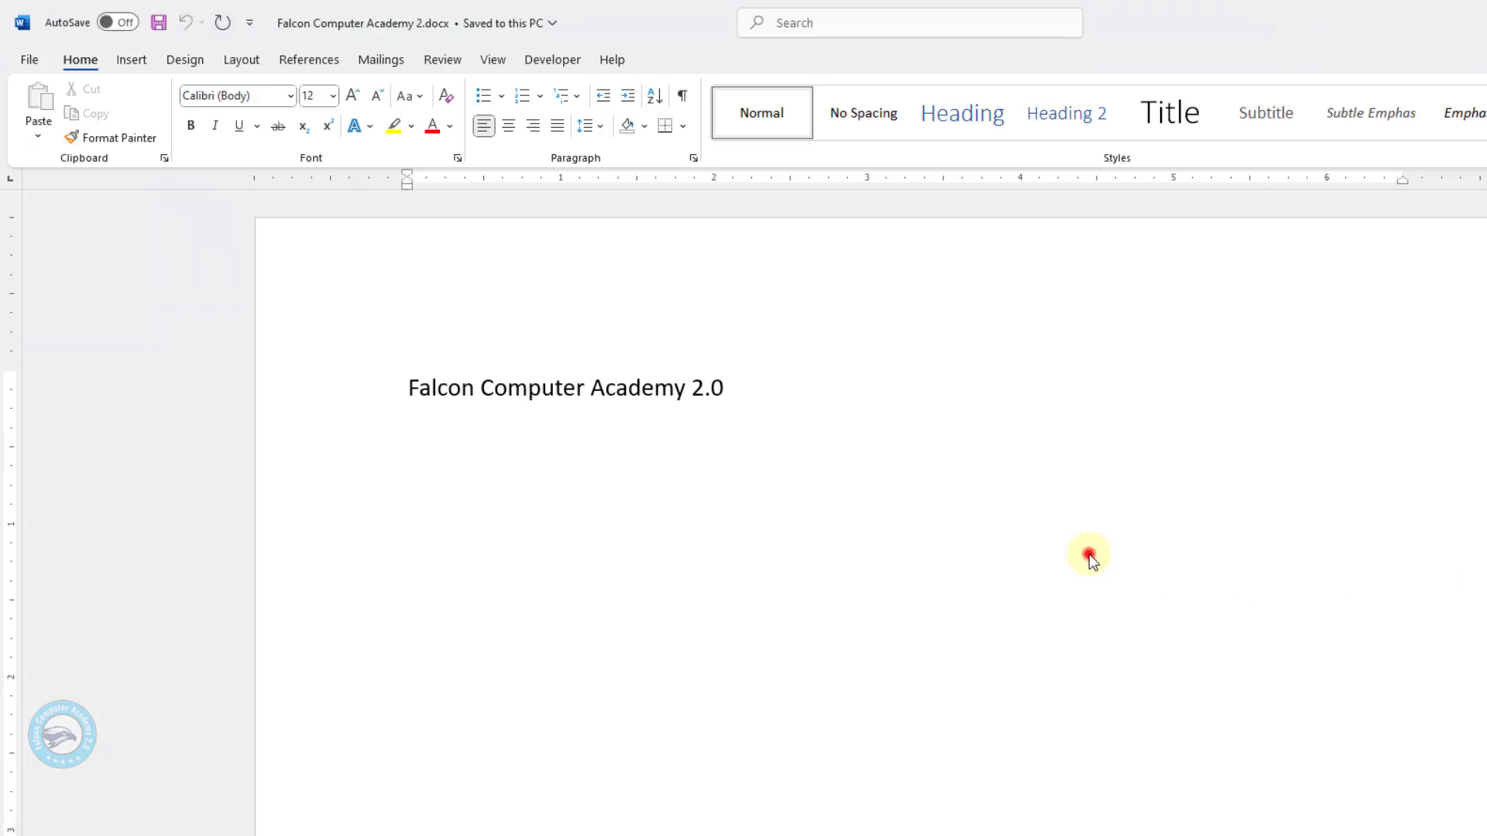
pyautogui.click(984, 542)
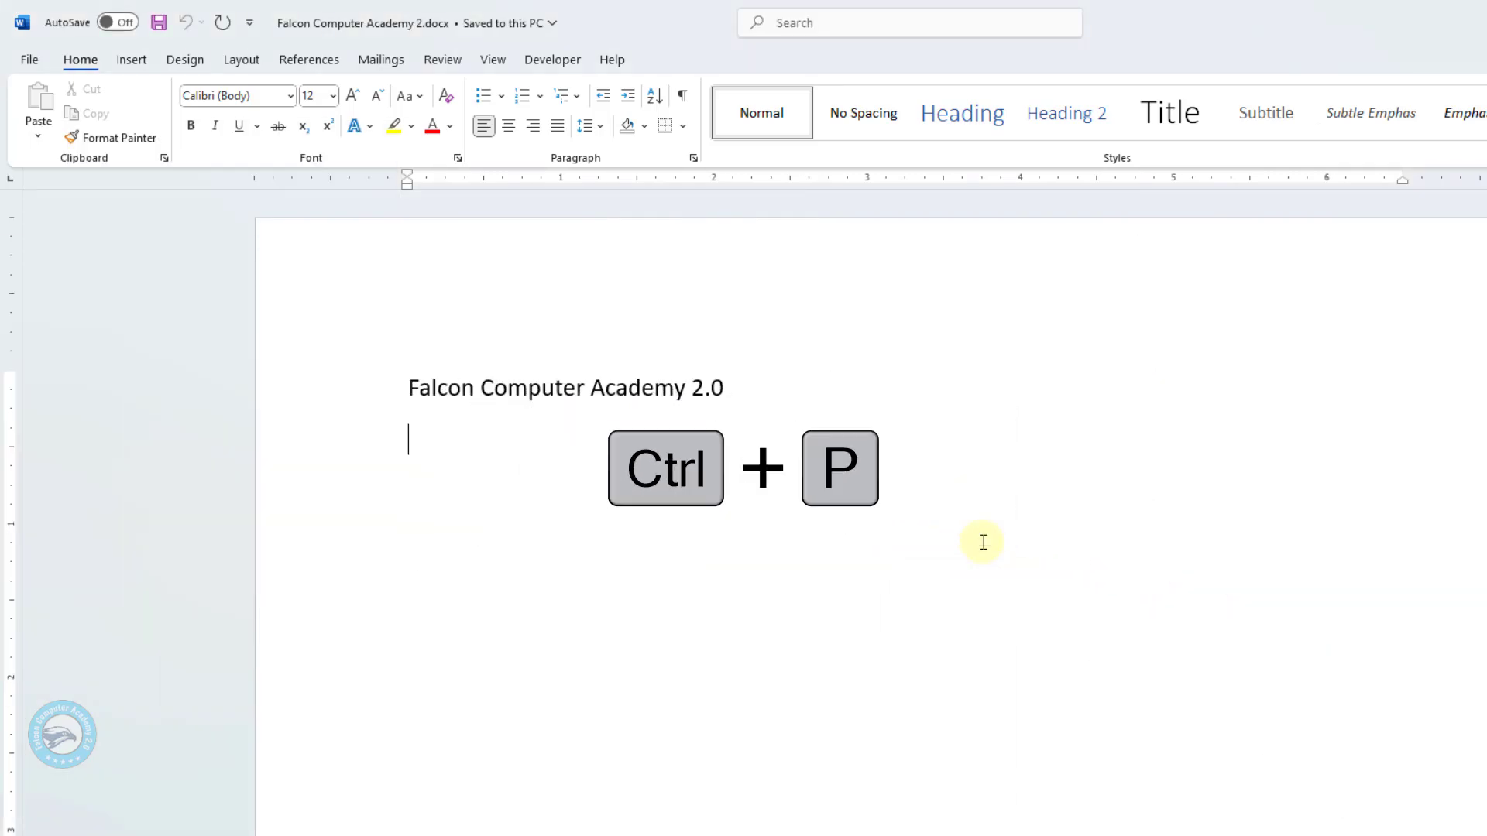
pyautogui.hotkey('ctrl', 'p')
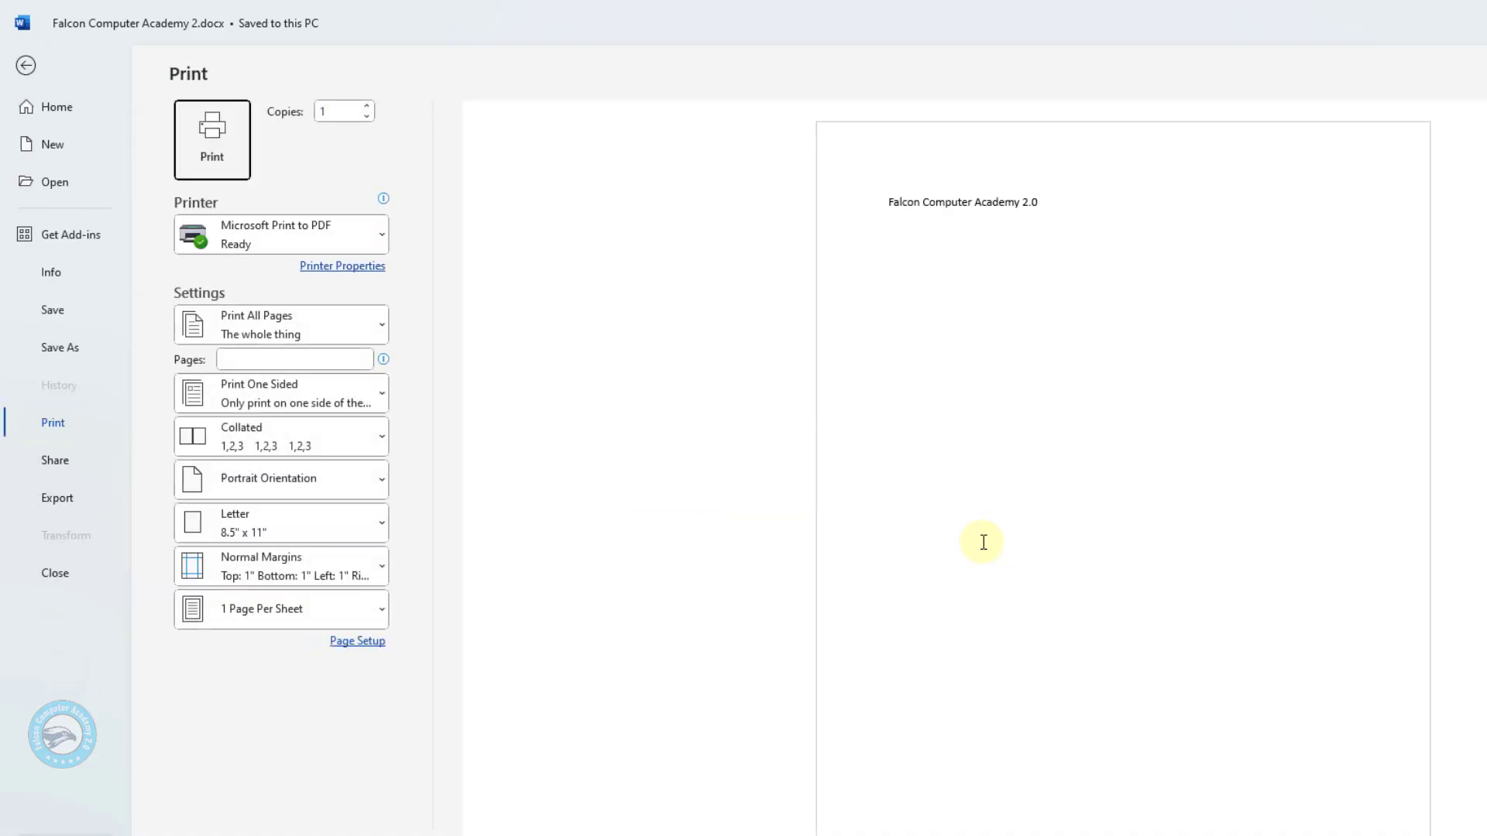
pyautogui.press('Escape')
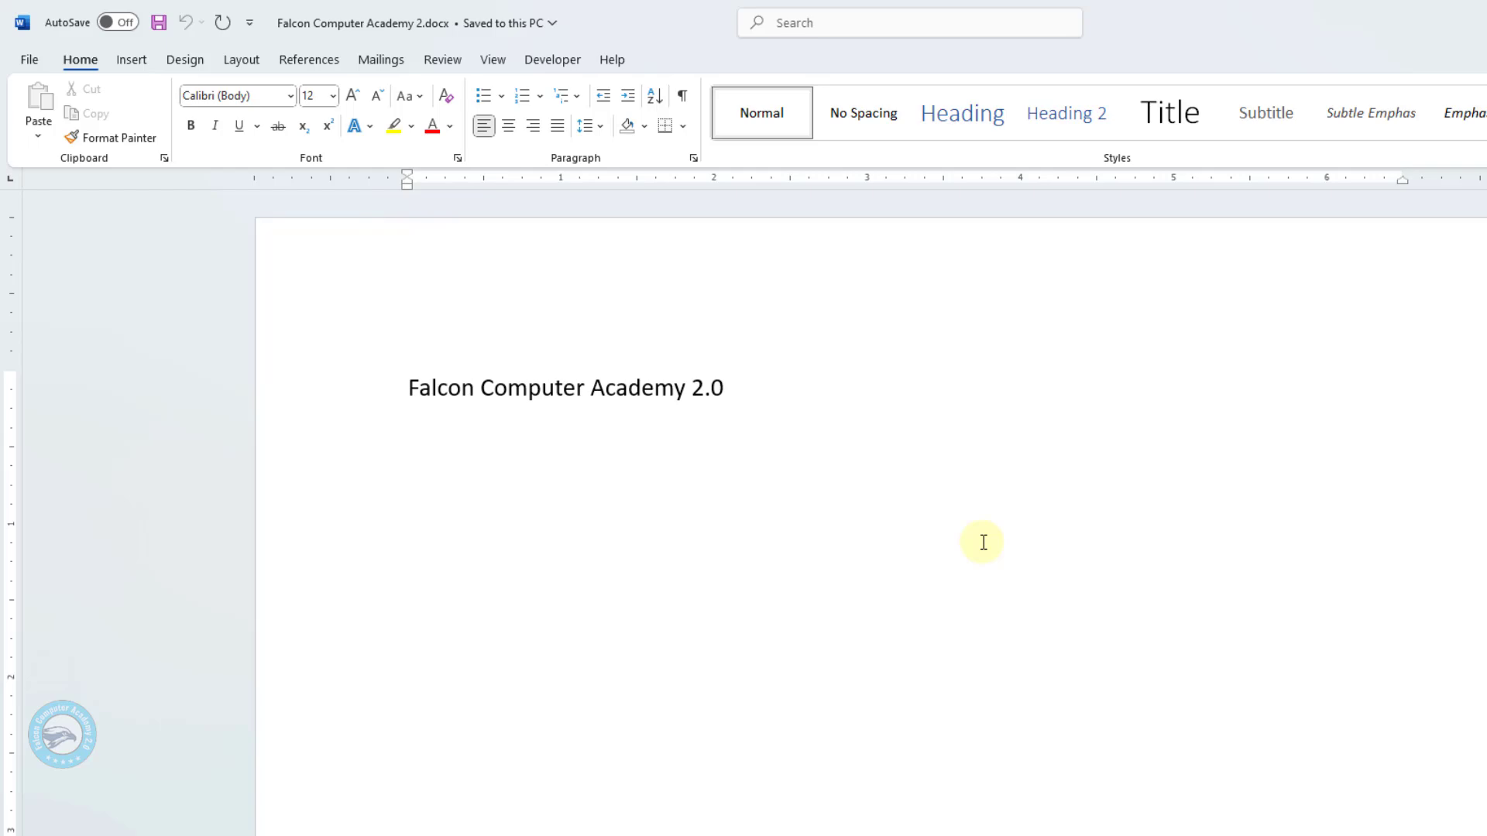
# Generate sample paragraphs below the "Falcon Computer Academy 2.0" line with the =rand() function
pyautogui.write('=rand')
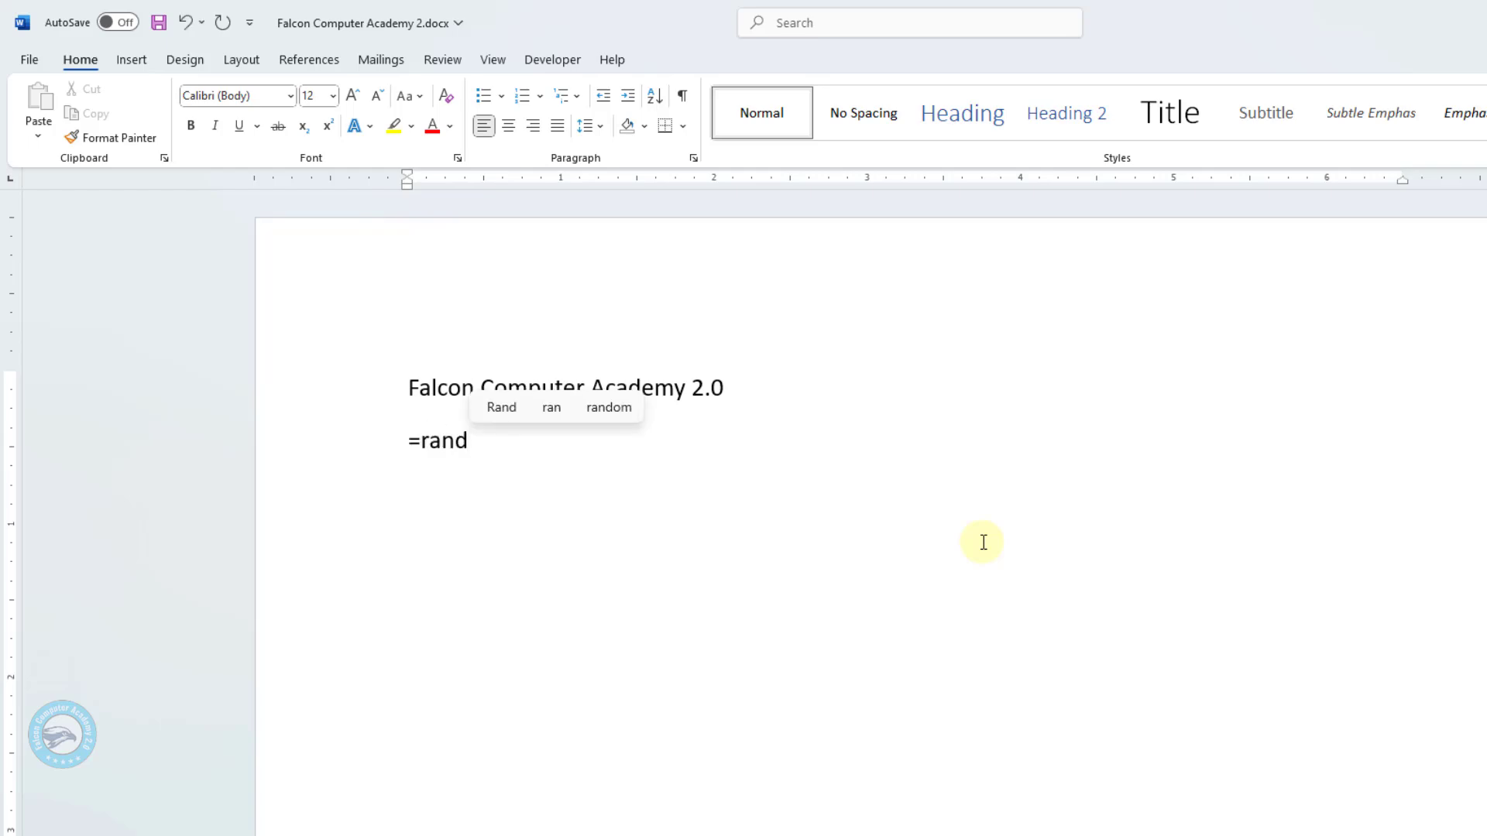
pyautogui.write('()')
pyautogui.press('Return')
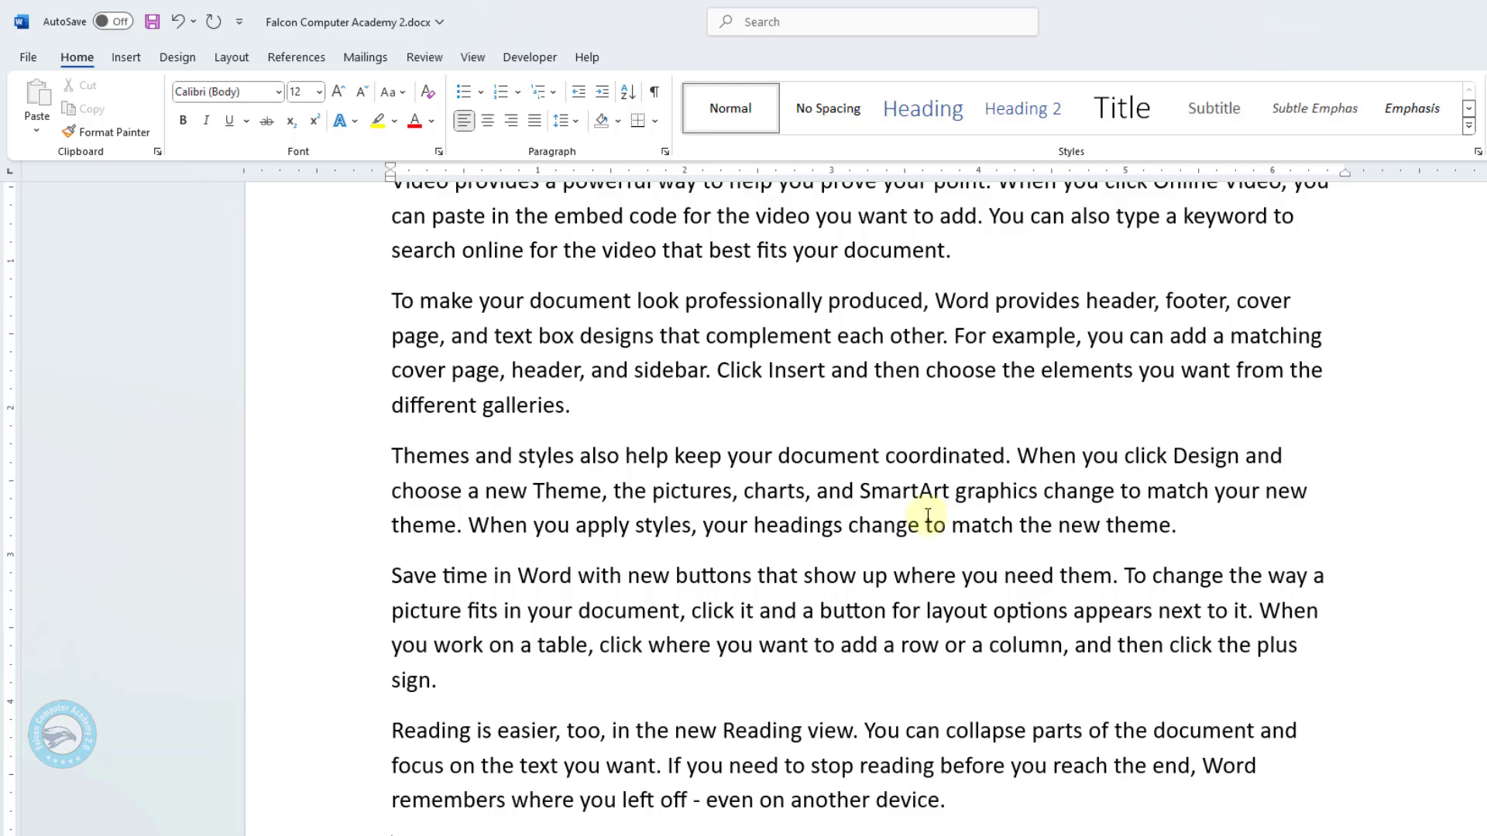
# Copy the document's entire text and paste it onto a new page after a page break at the end
pyautogui.hotkey('ctrl', 'a')
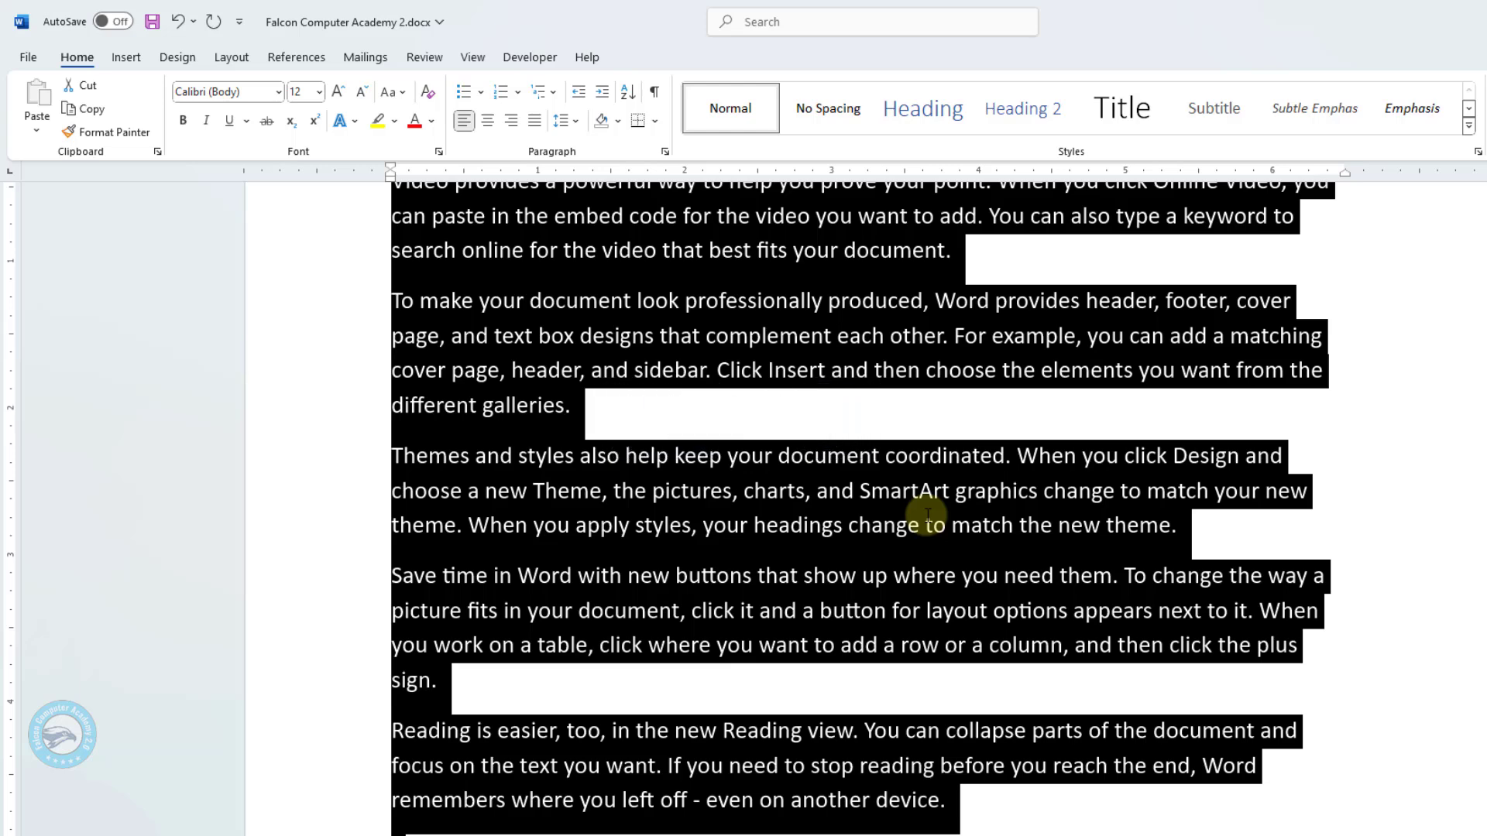
pyautogui.hotkey('ctrl', 'c')
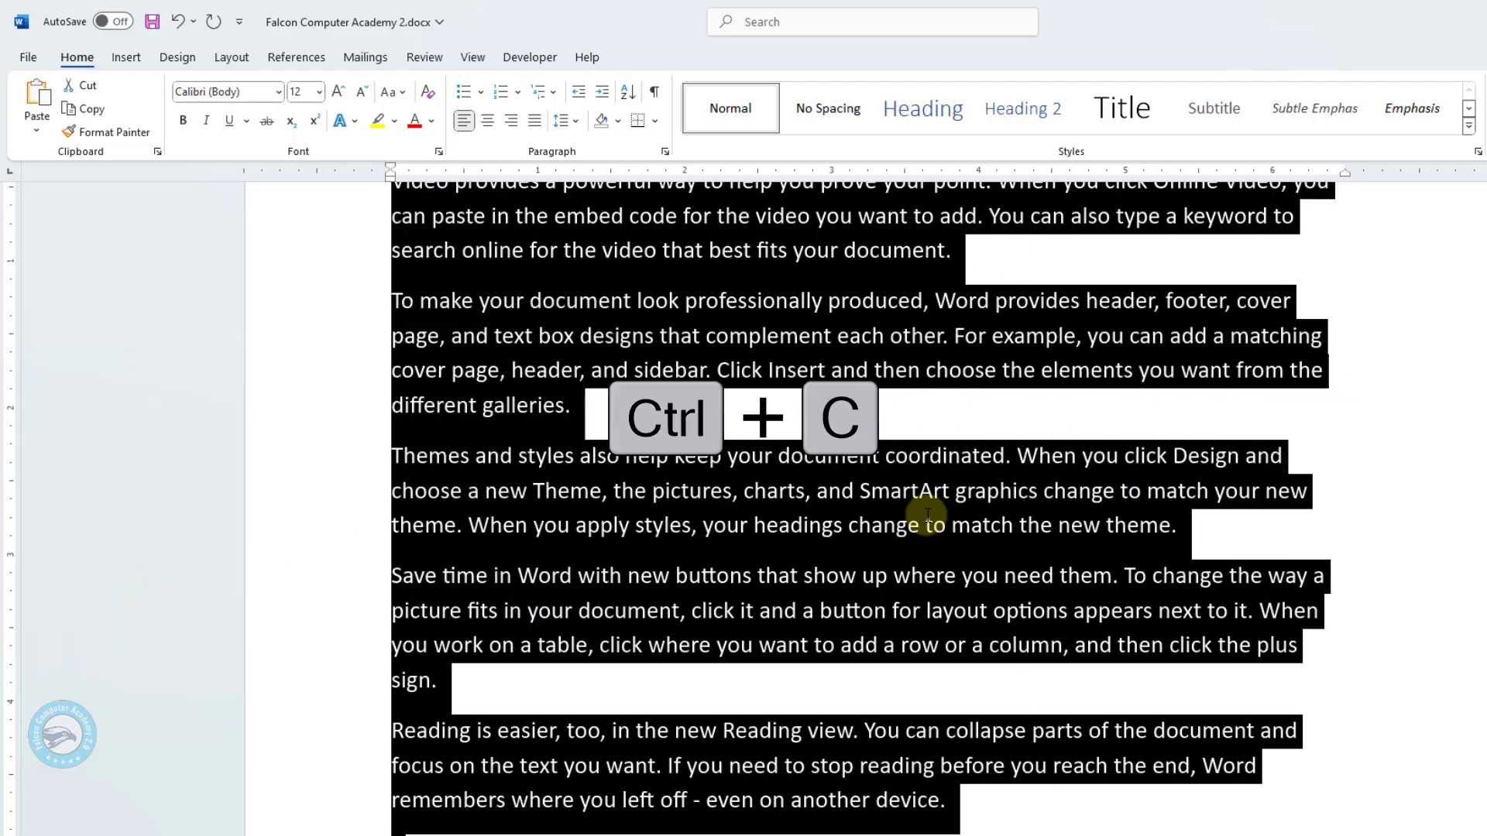
pyautogui.press('Right')
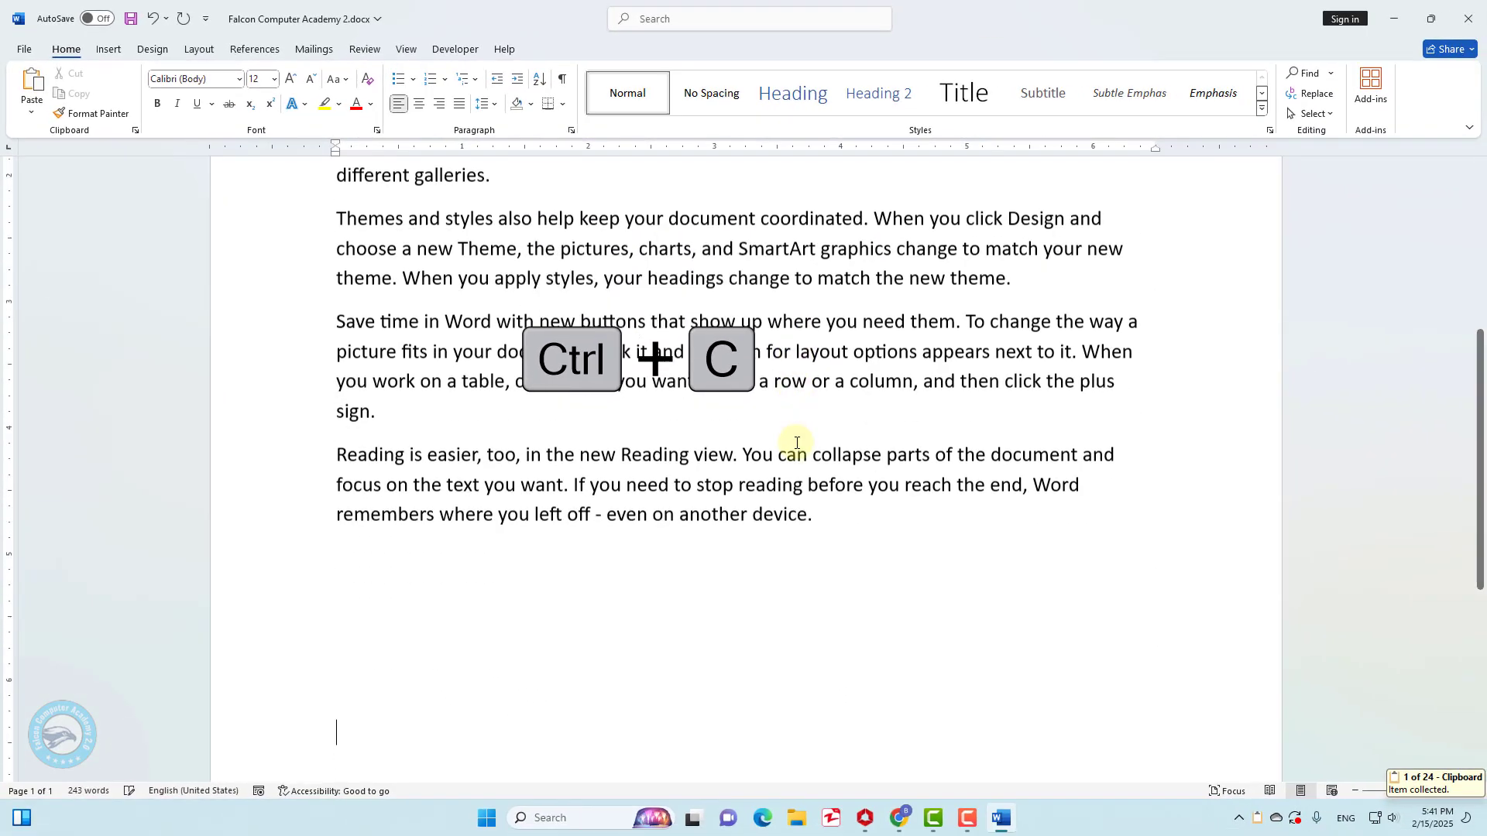
pyautogui.hotkey('ctrl', 'Return')
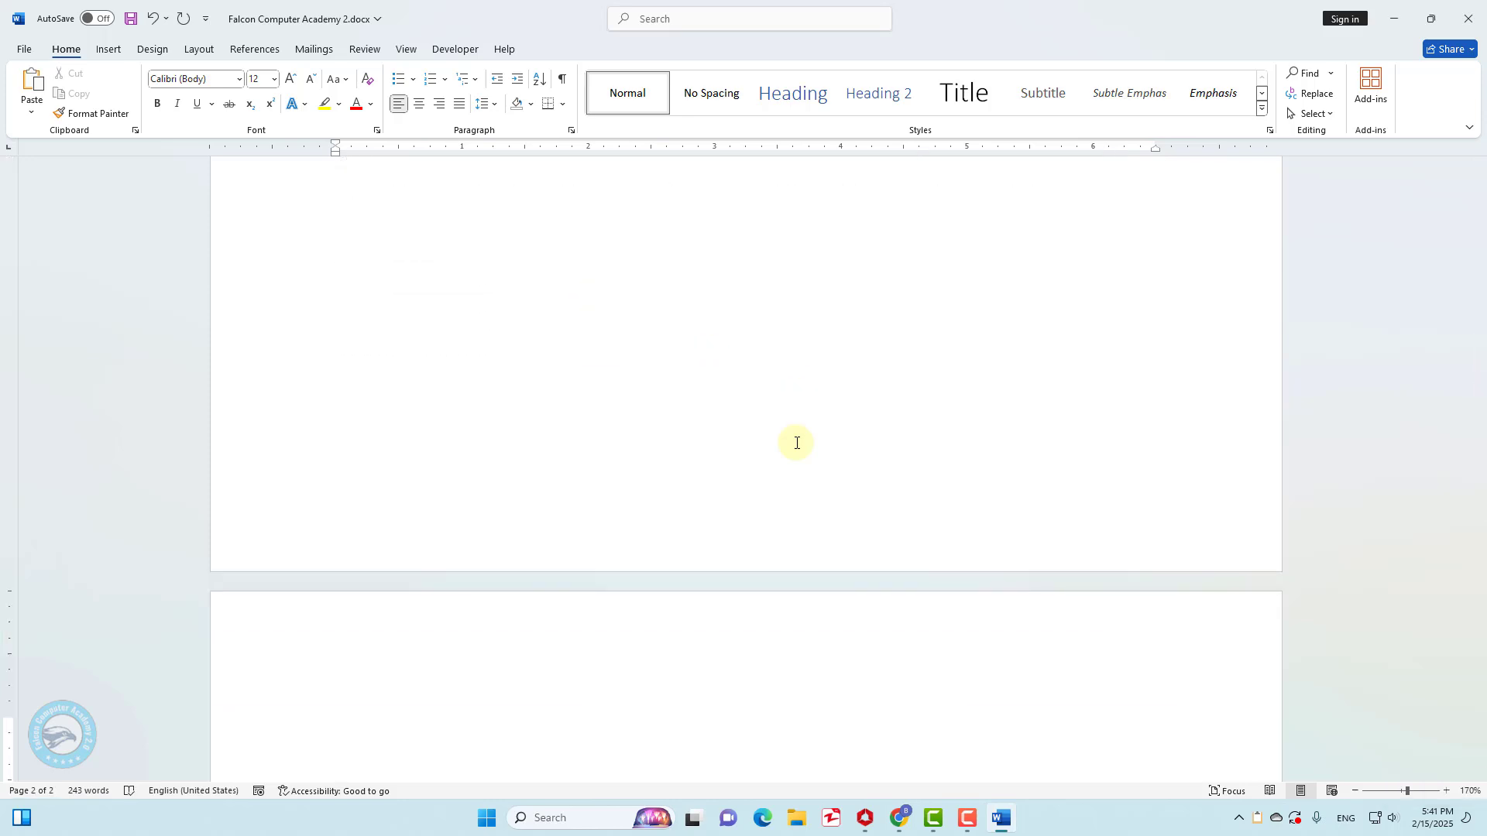
pyautogui.hotkey('ctrl', 'v')
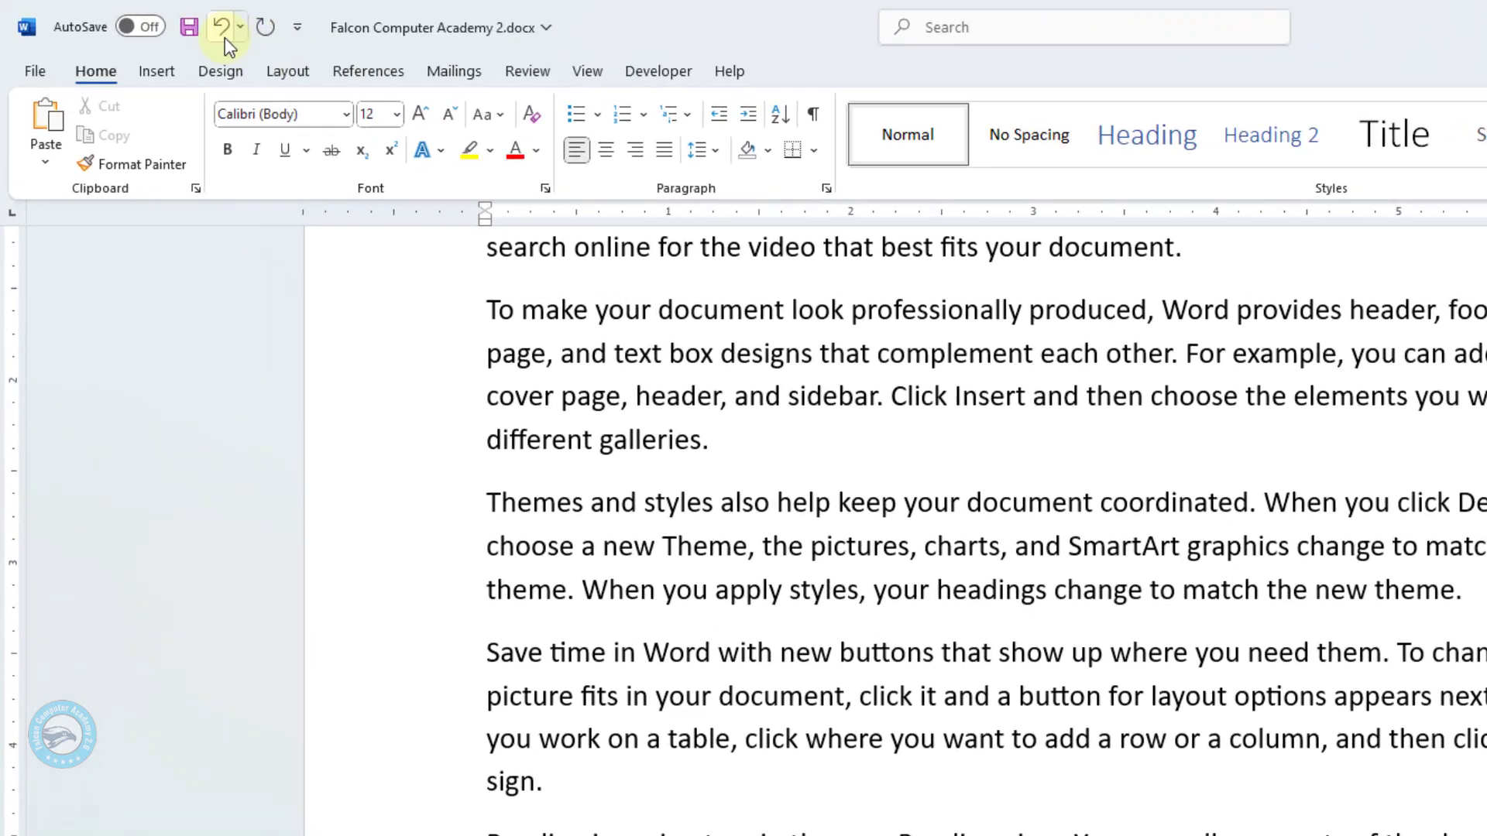
# Undo the pasted copy of the text and the page break
pyautogui.click(154, 23)
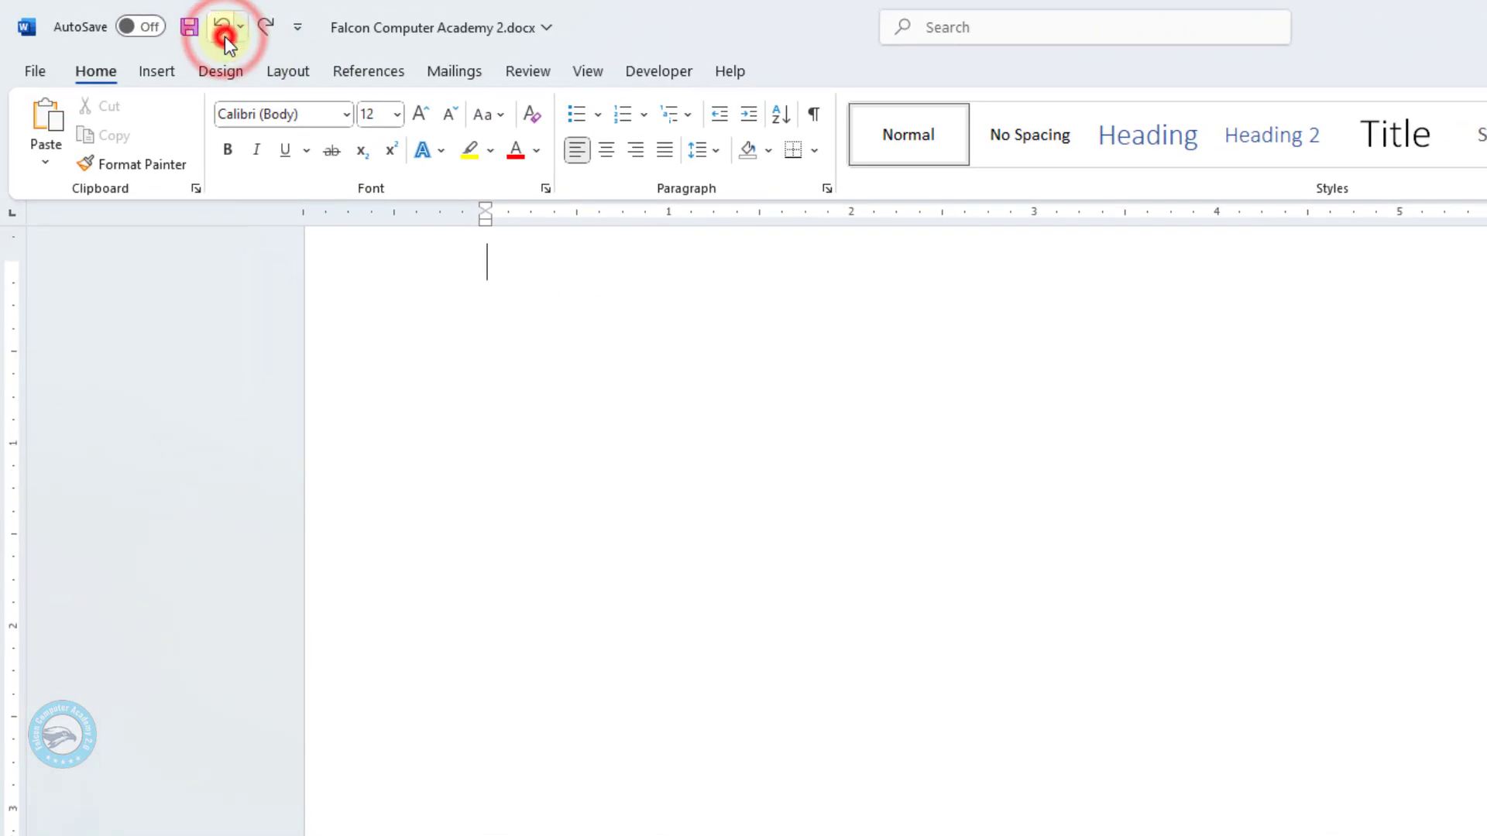
pyautogui.click(224, 36)
pyautogui.scroll(6, 714, 360)
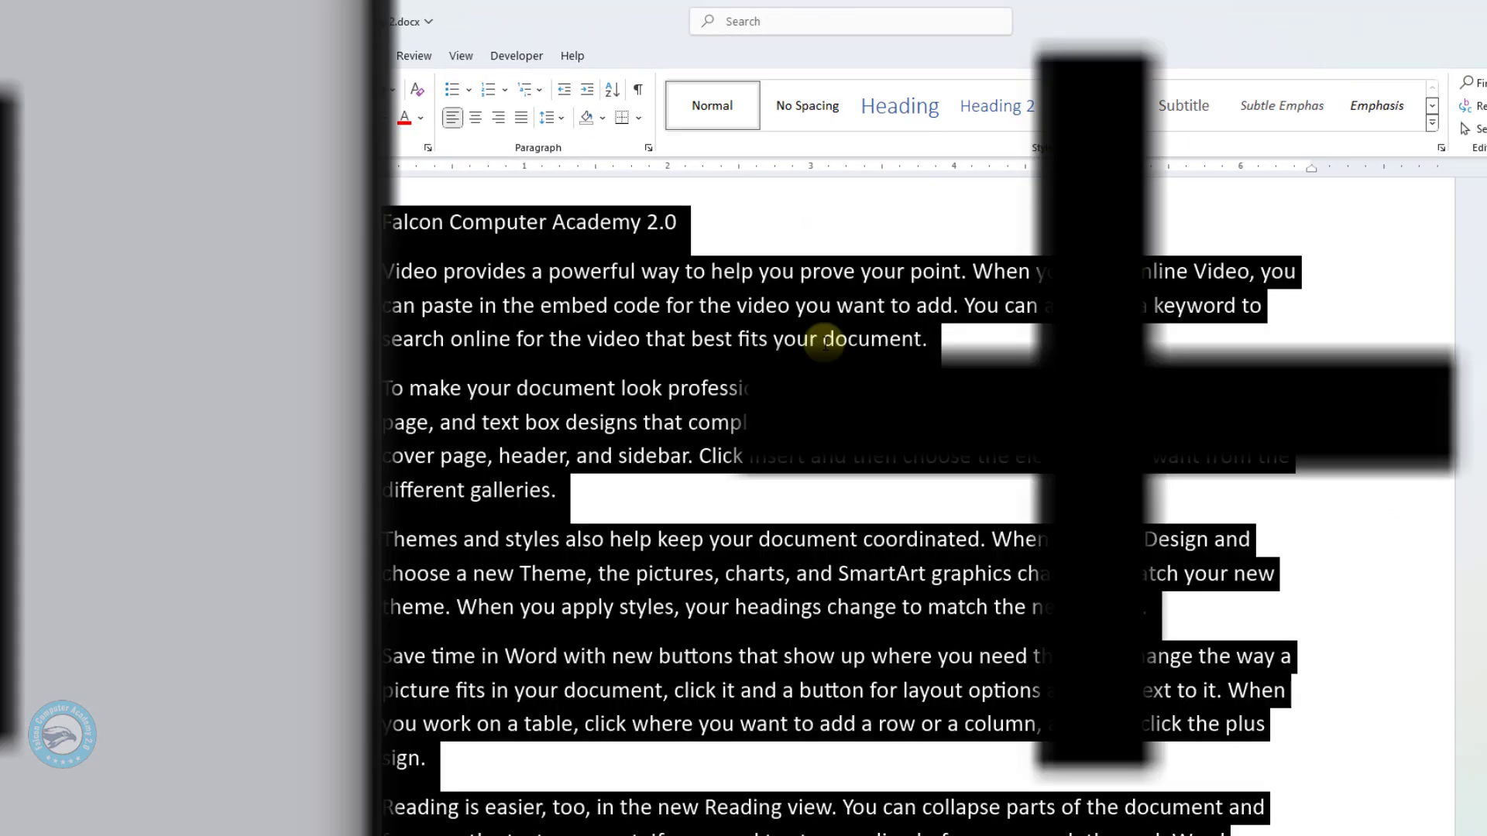
# Move the document's entire text to the second page by cutting it, adding empty paragraphs and pasting it there
pyautogui.hotkey('ctrl', 'a')
pyautogui.hotkey('ctrl', 'x')
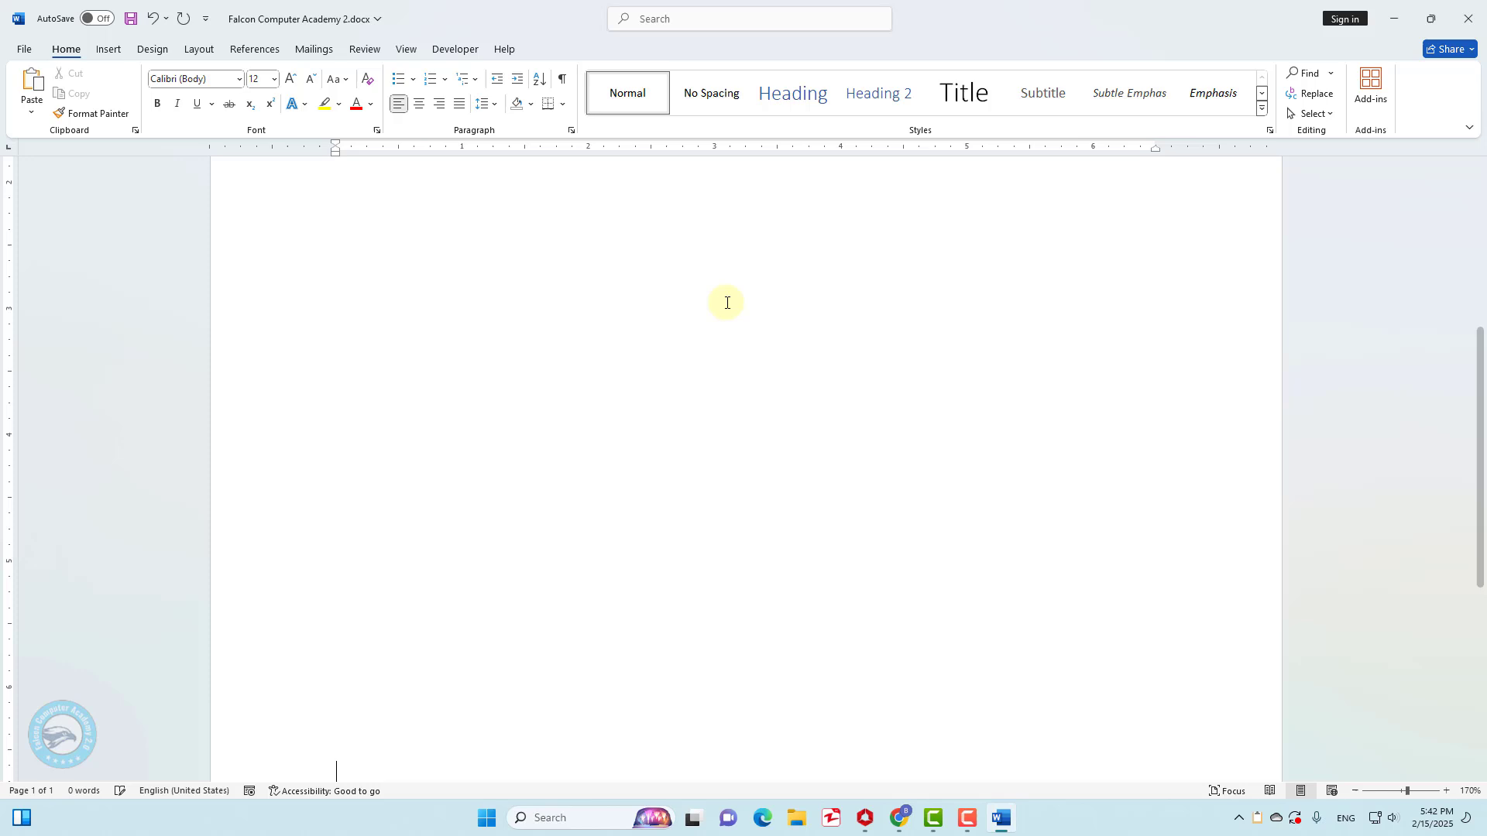
pyautogui.press('Return')
pyautogui.press('Return')
pyautogui.press('Return')
pyautogui.press('Return')
pyautogui.press('Return')
pyautogui.press('Return')
pyautogui.press('Return')
pyautogui.press('Return')
pyautogui.press('Return')
pyautogui.press('Return')
pyautogui.press('Return')
pyautogui.press('Return')
pyautogui.press('Return')
pyautogui.press('Return')
pyautogui.press('Return')
pyautogui.press('Return')
pyautogui.press('Return')
pyautogui.press('Return')
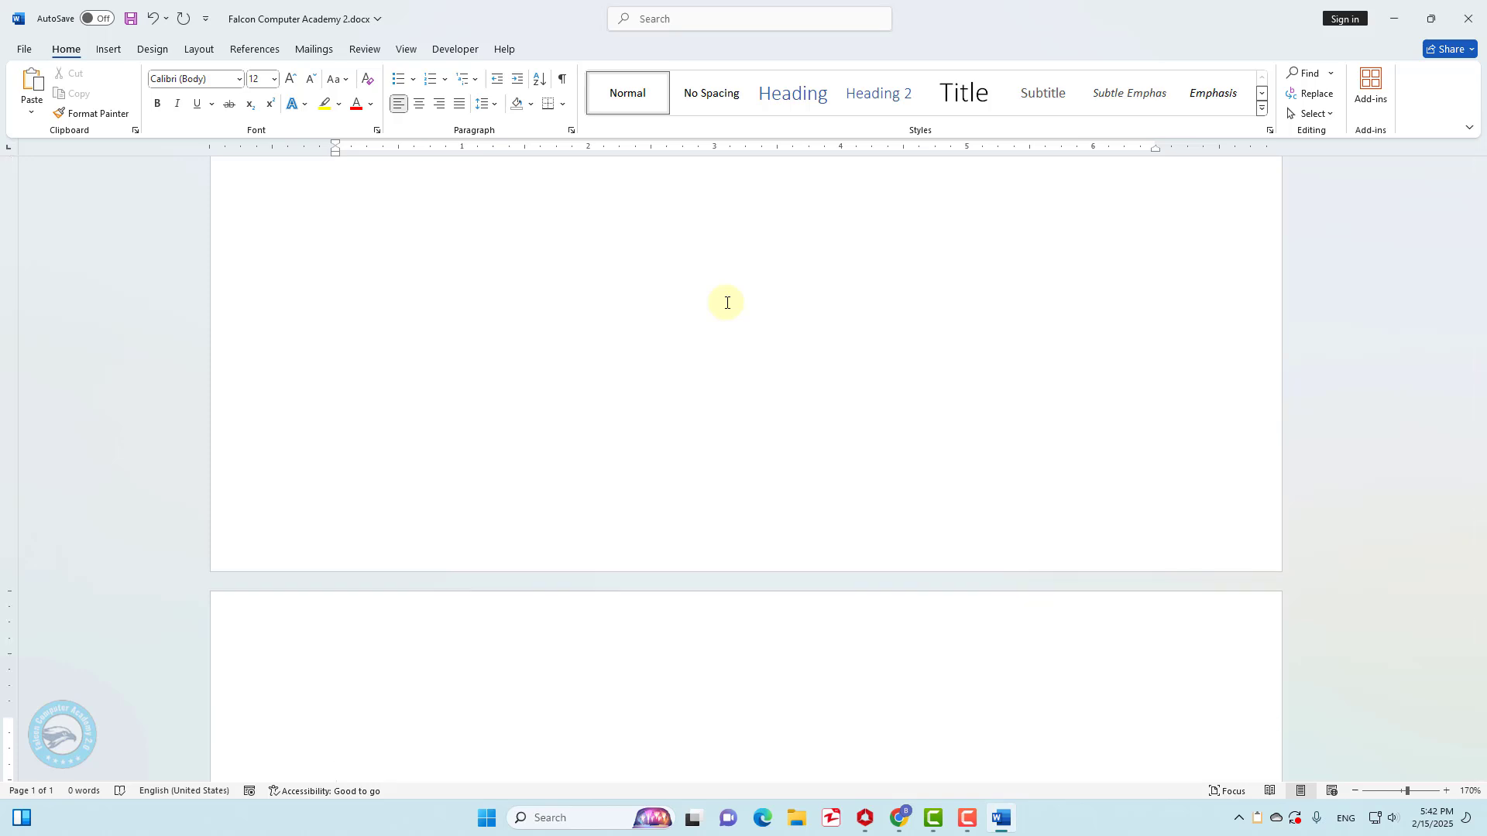
pyautogui.hotkey('ctrl', 'v')
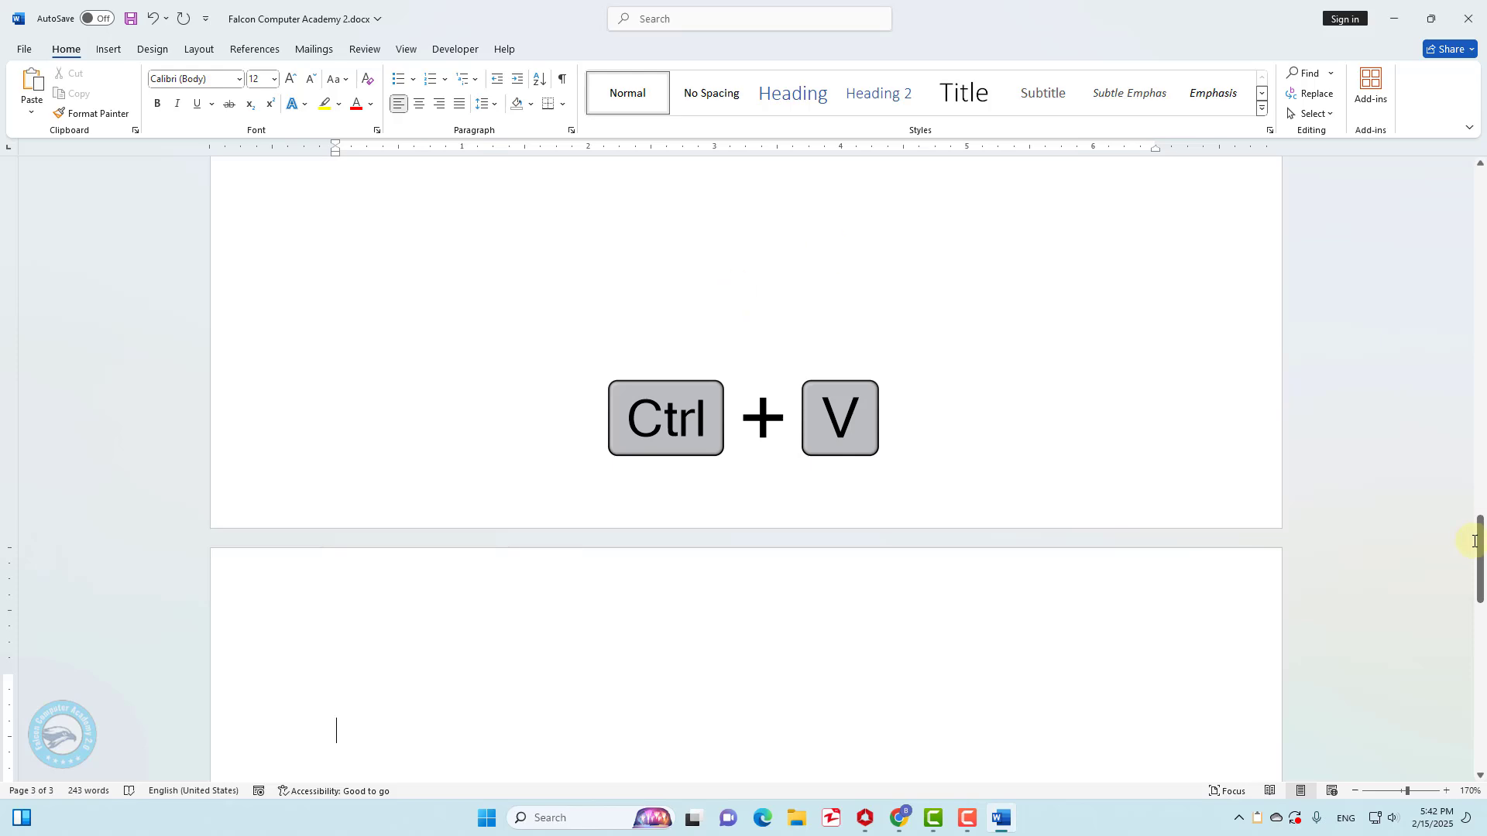
pyautogui.moveTo(1479, 542); pyautogui.dragTo(1481, 424)
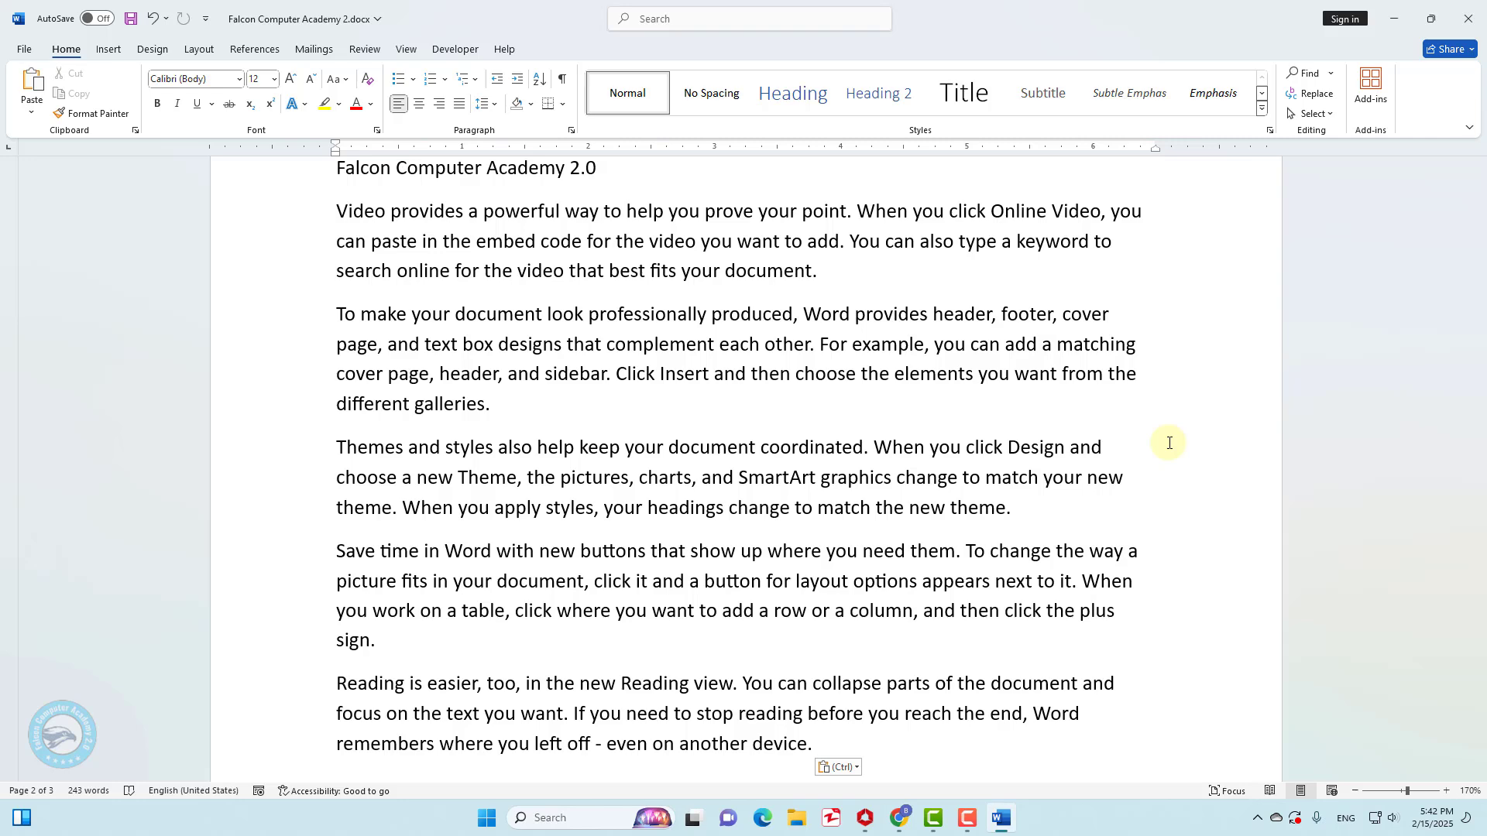
# Delete the document's entire text, and undo the deletion to bring it back
pyautogui.hotkey('ctrl', 'a')
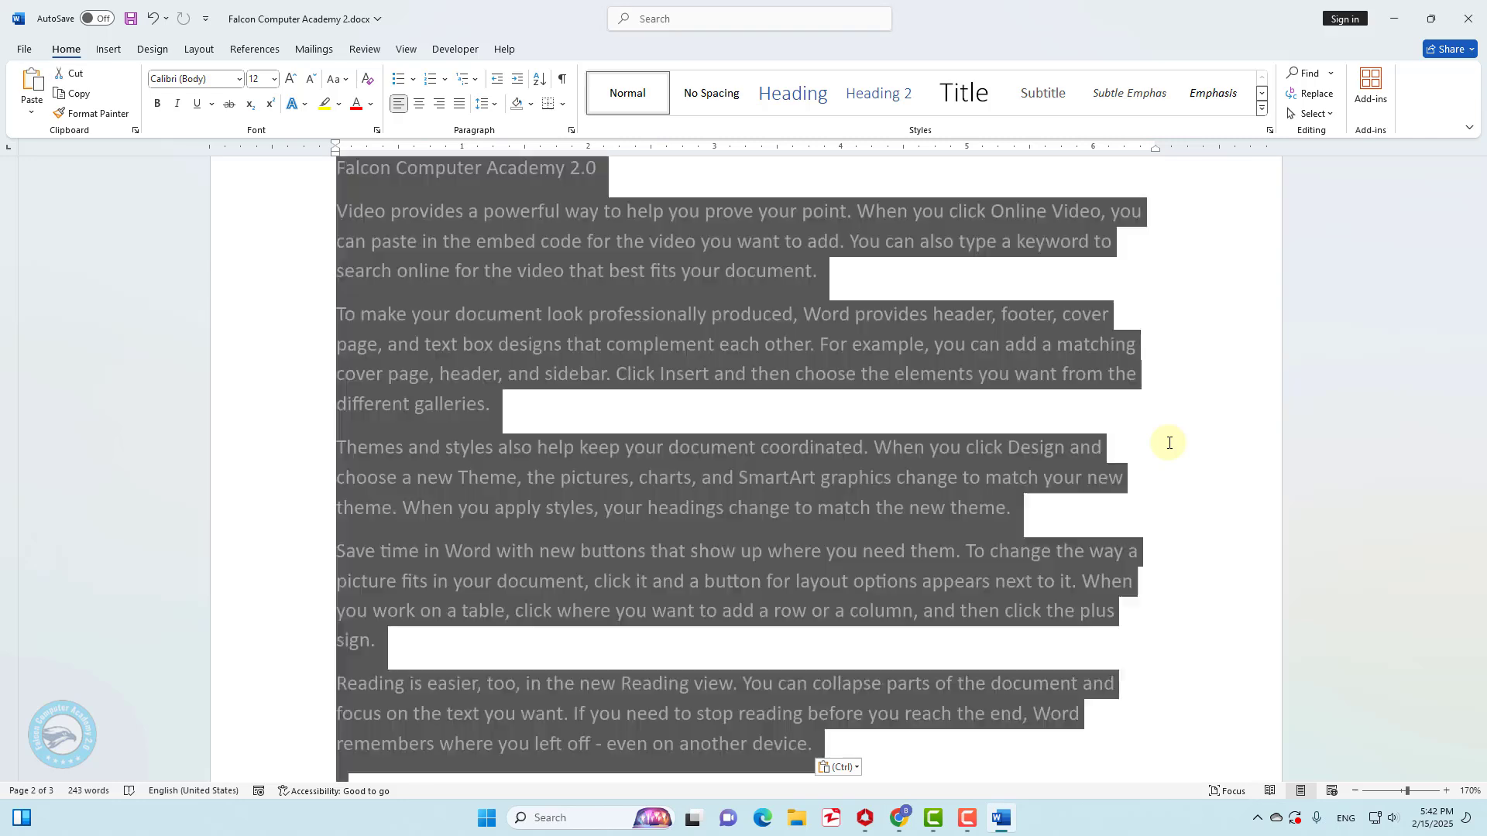
pyautogui.press('Delete')
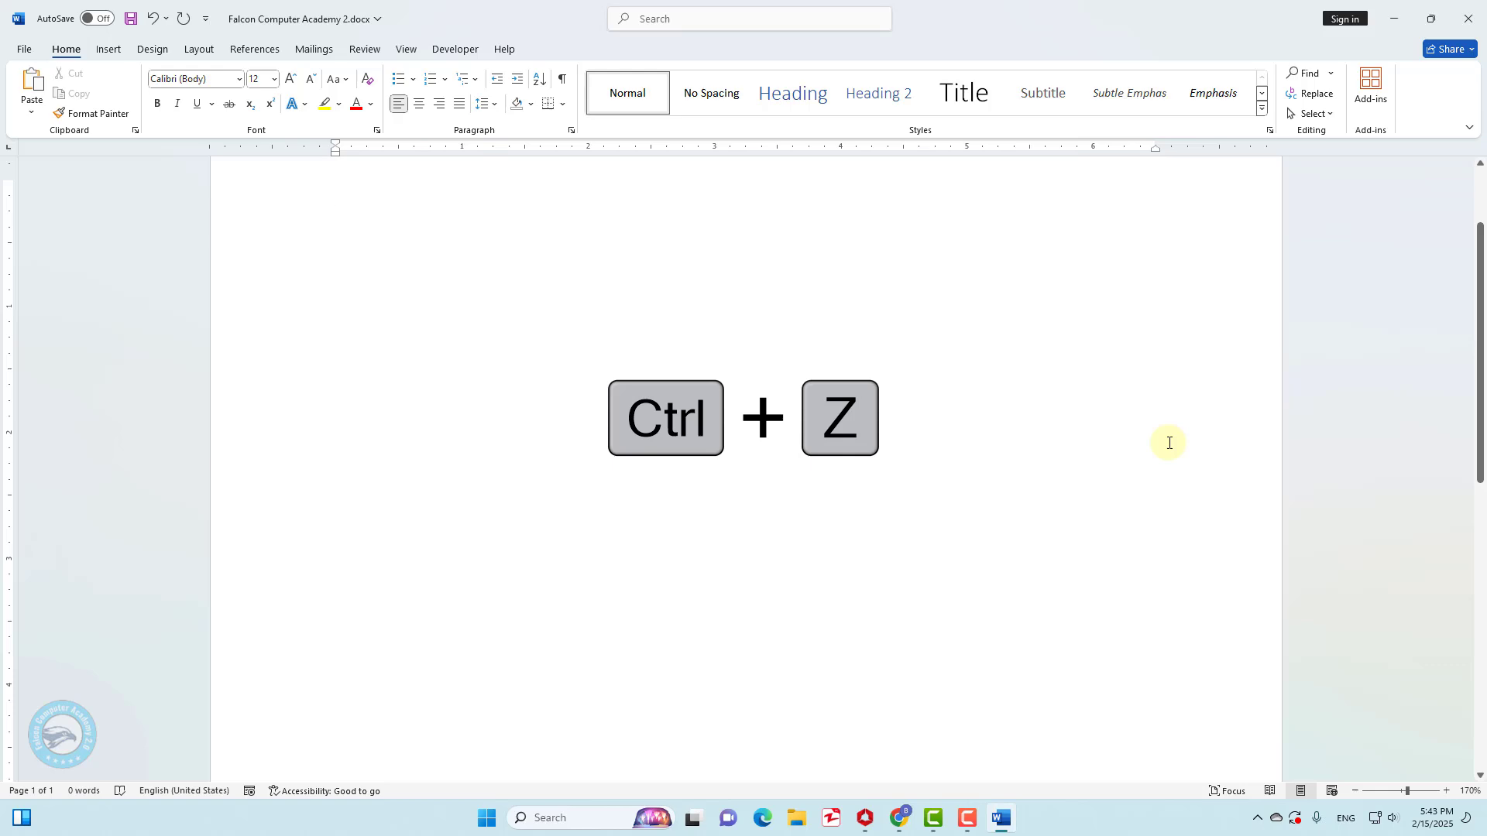
pyautogui.hotkey('ctrl', 'z')
pyautogui.scroll(-10, 1169, 443)
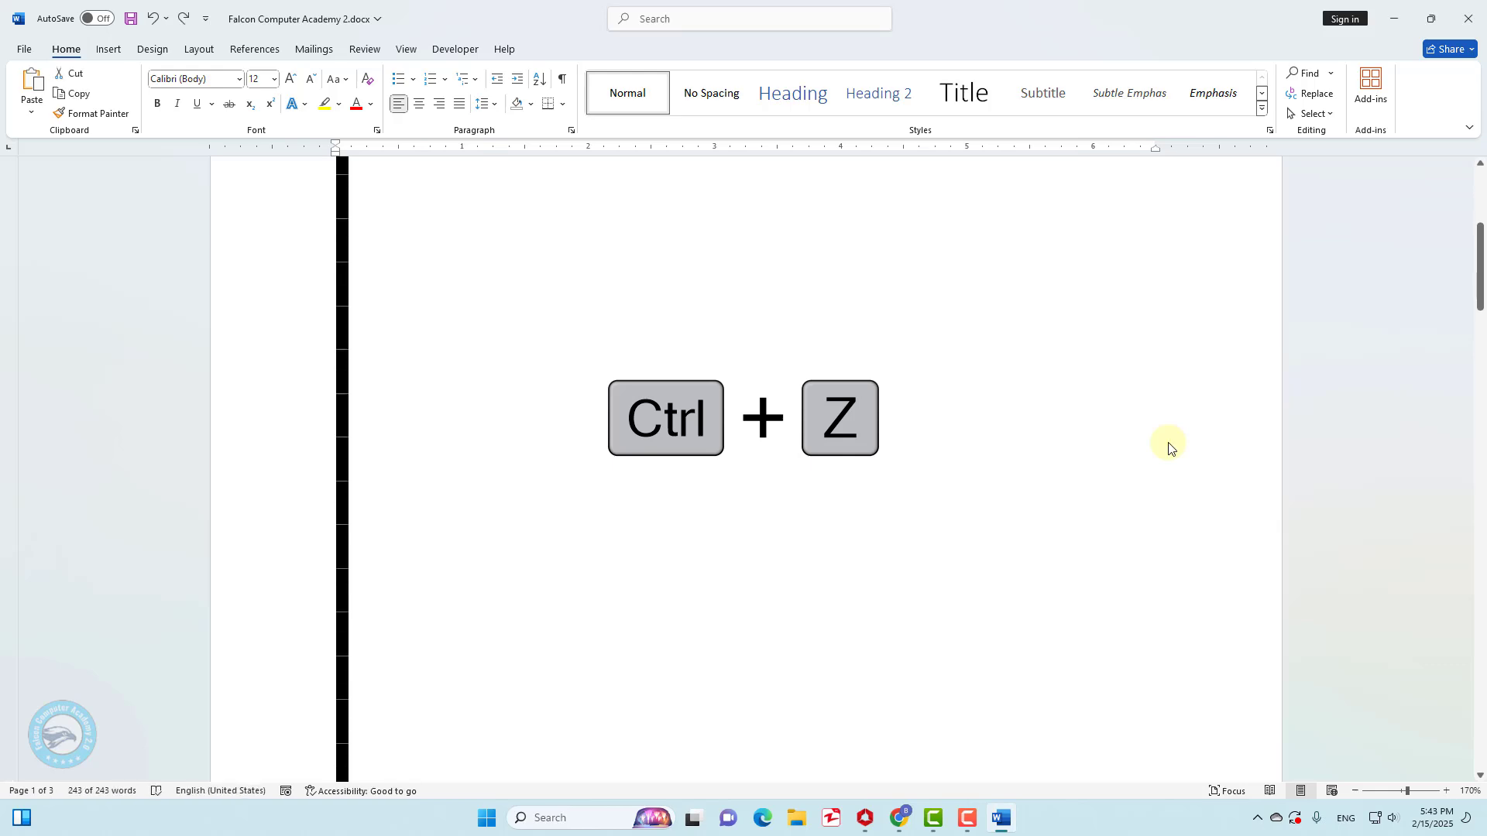
pyautogui.scroll(3, 1168, 447)
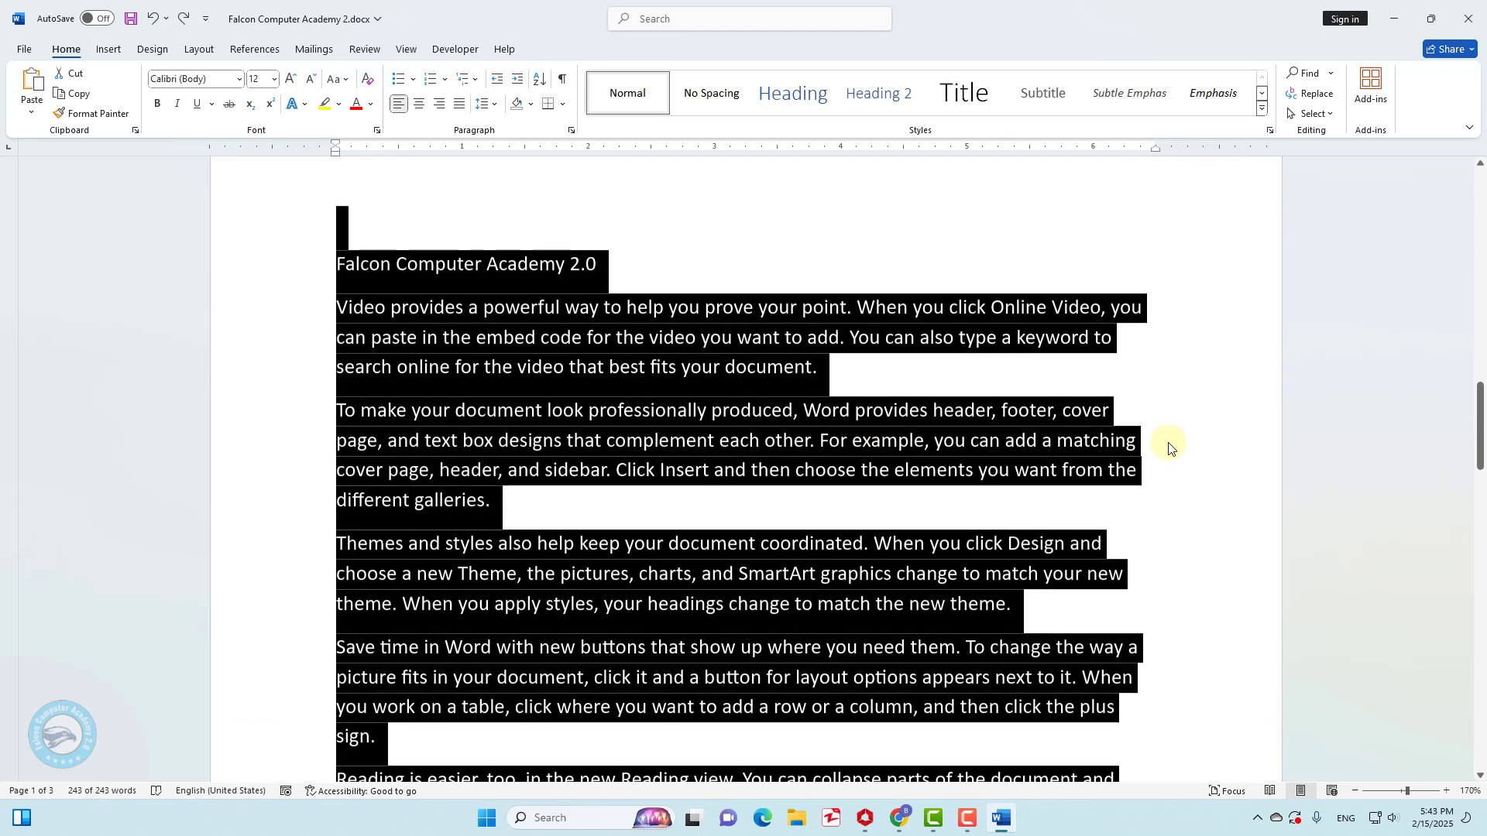
pyautogui.click(811, 507)
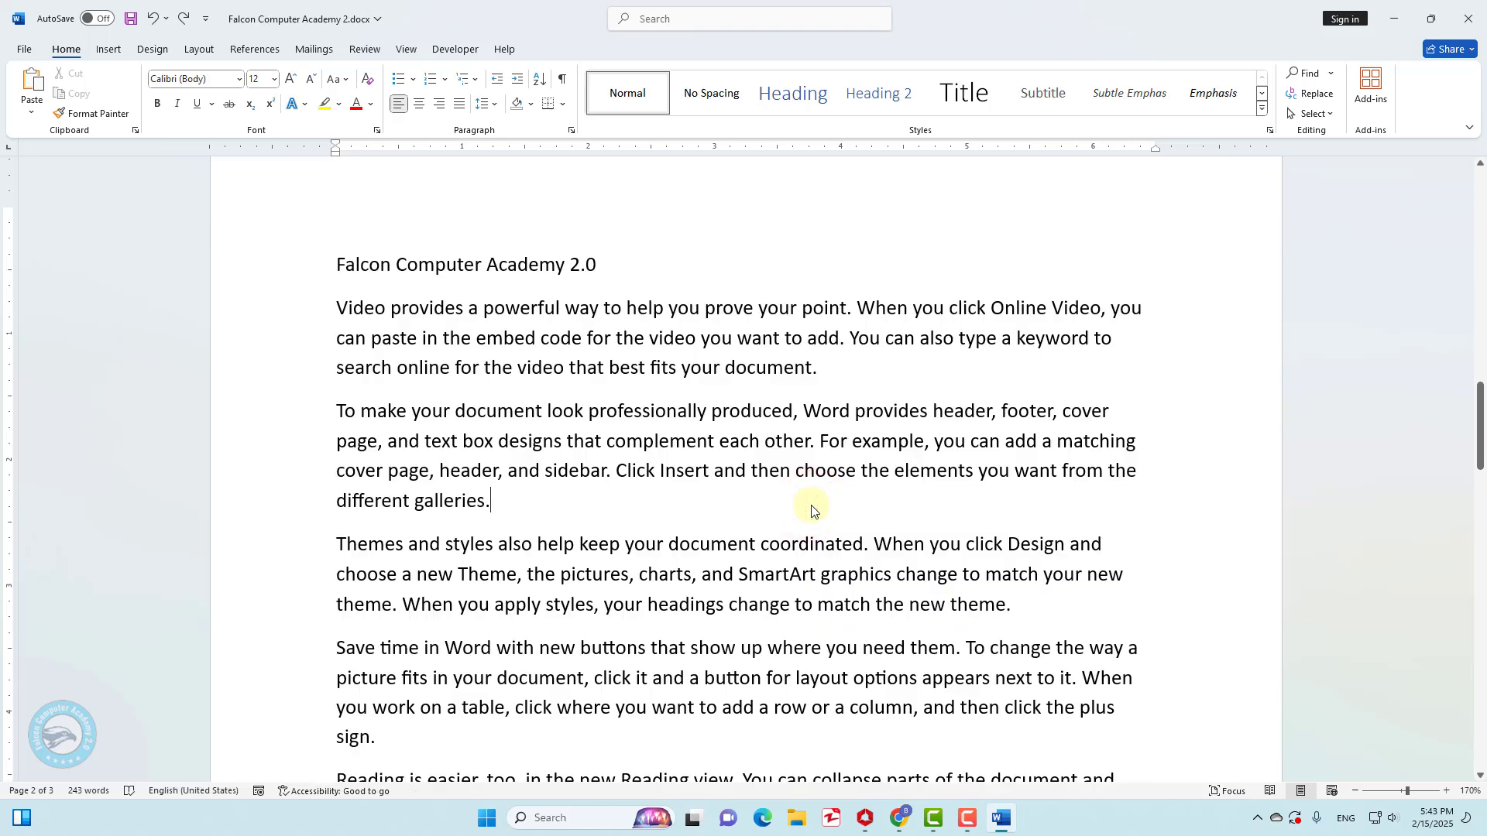
# Replace the document's entire content with sample text generated by =rand(1,2)
pyautogui.hotkey('ctrl', 'a')
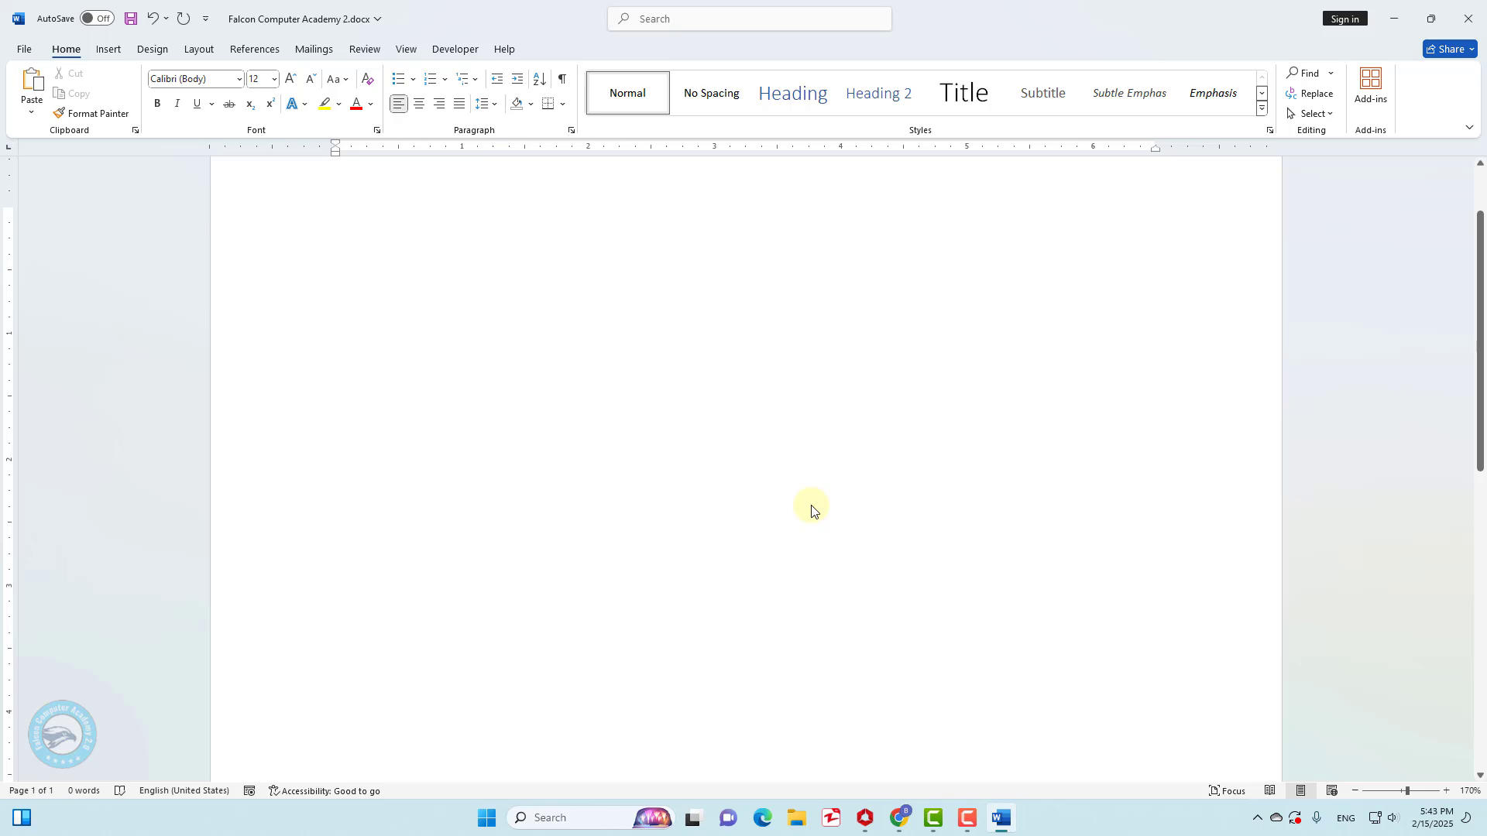
pyautogui.write('=rand(1,2')
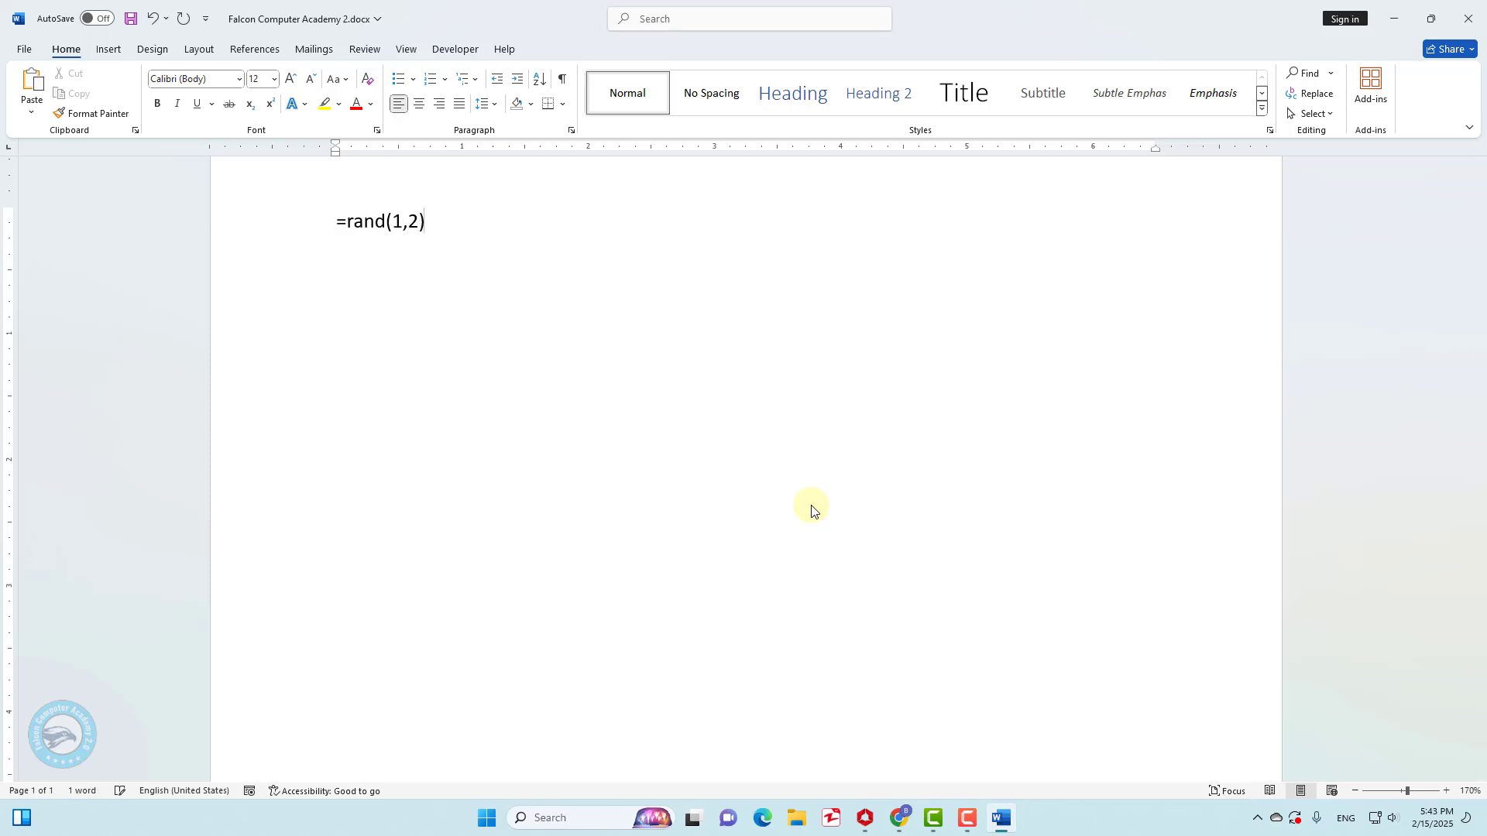
pyautogui.press('Return')
# Apply italic, bold and underline to the entire text one at a time, removing each format before applying the next
pyautogui.hotkey('ctrl', 'a')
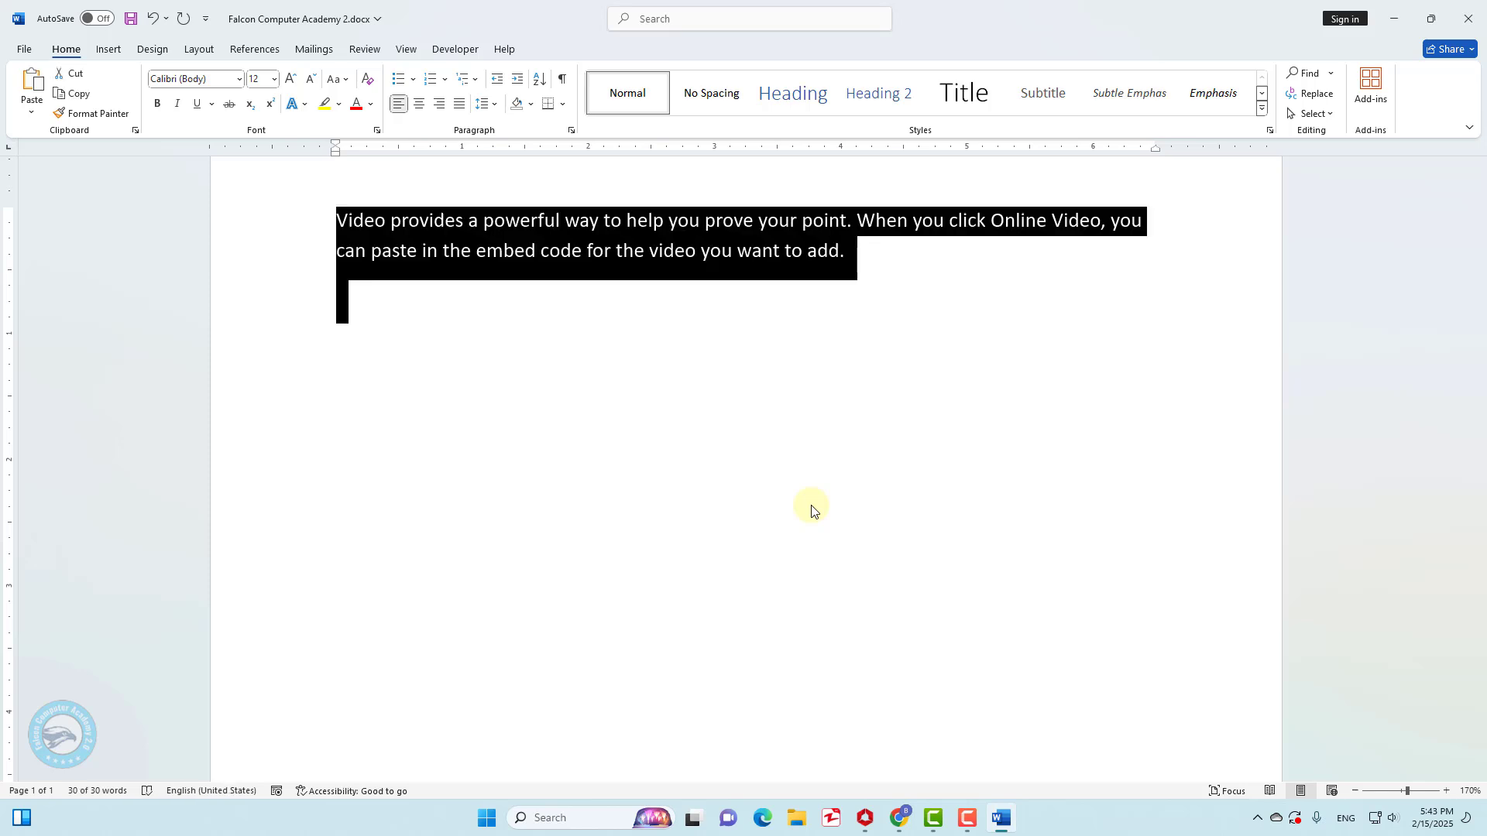
pyautogui.hotkey('ctrl', 'i')
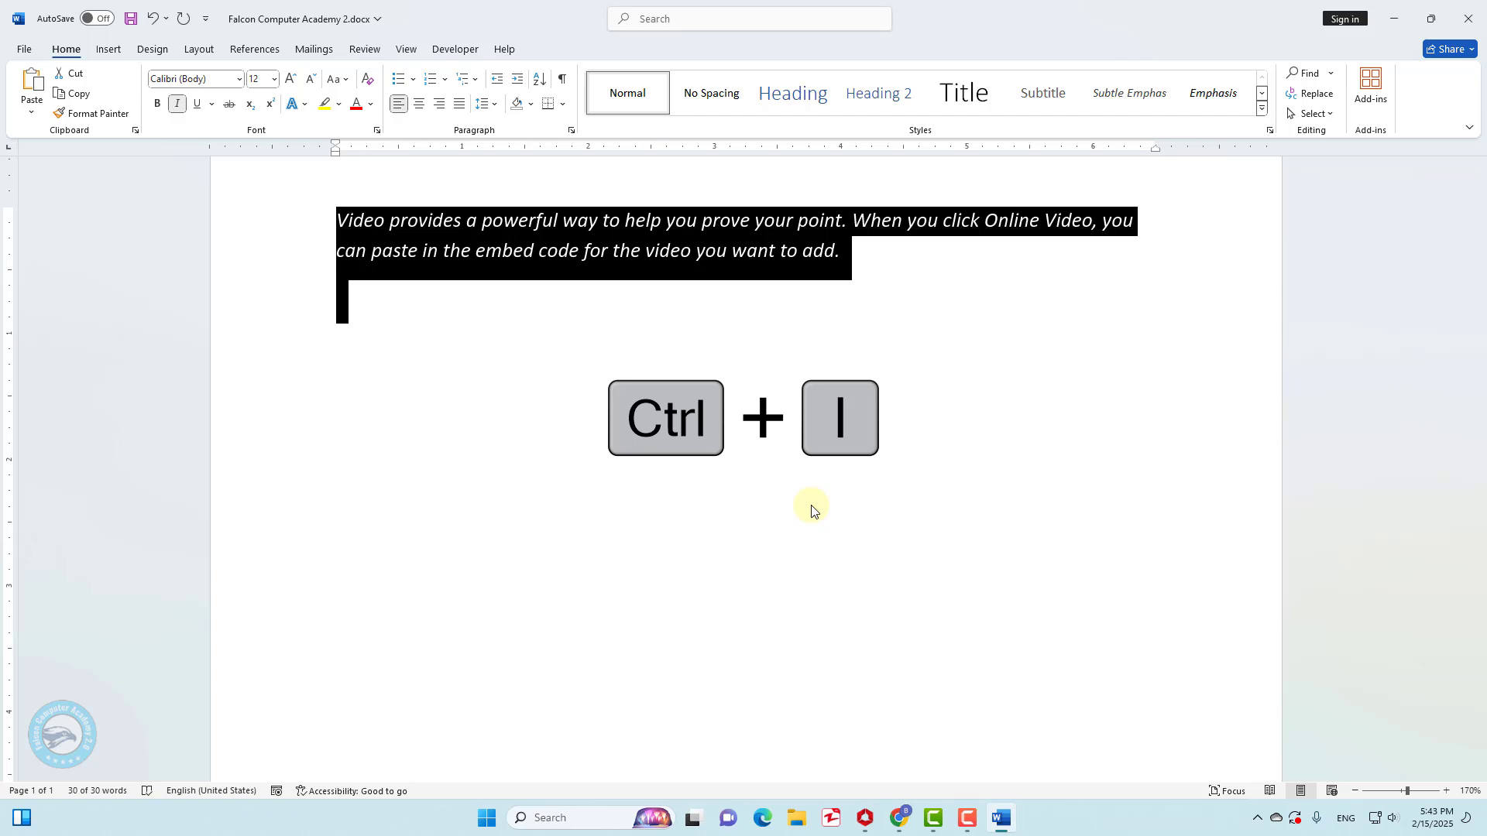
pyautogui.hotkey('ctrl', 'i')
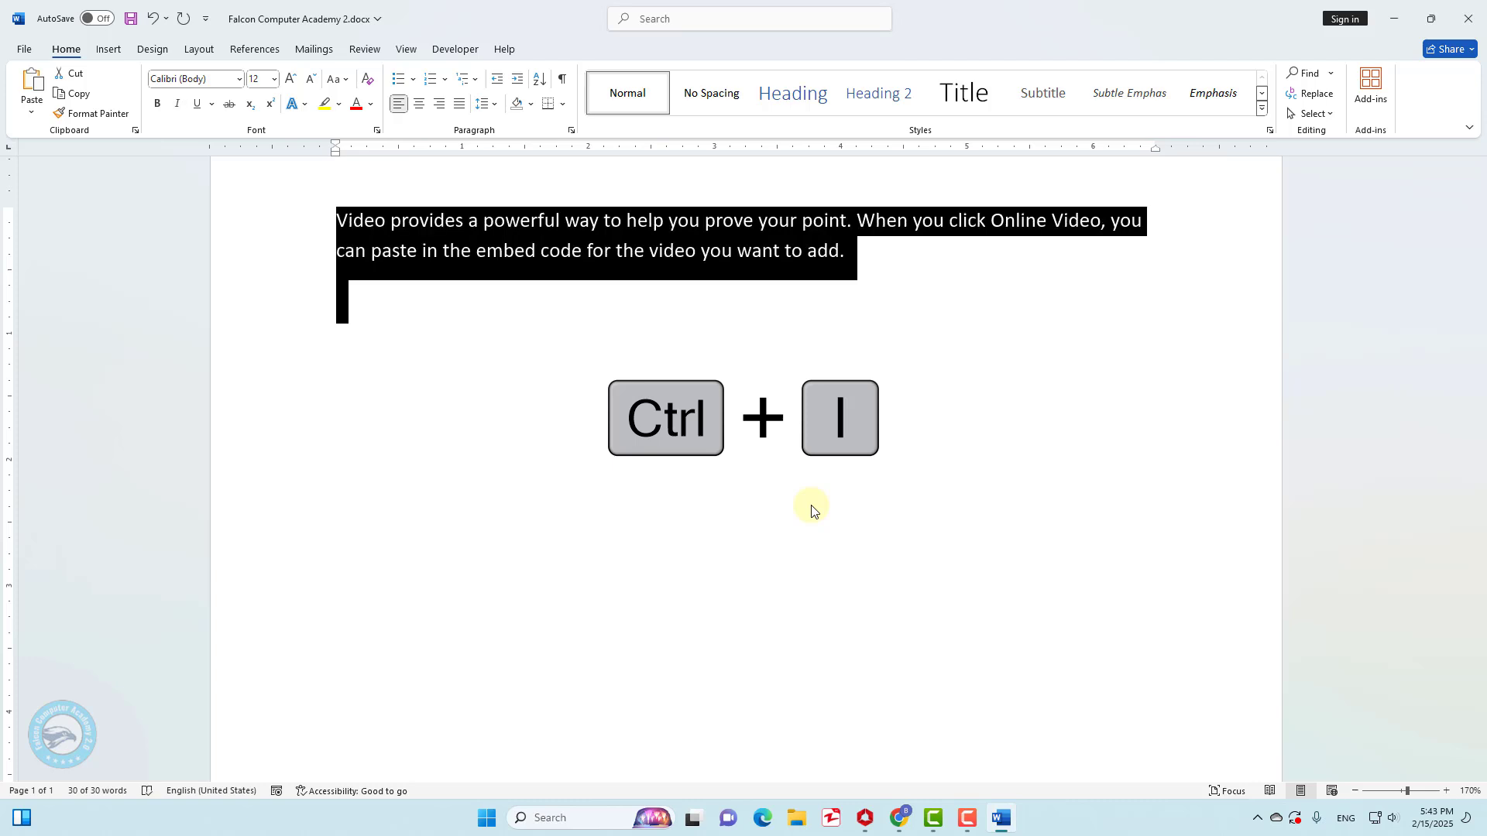
pyautogui.hotkey('ctrl', 'b')
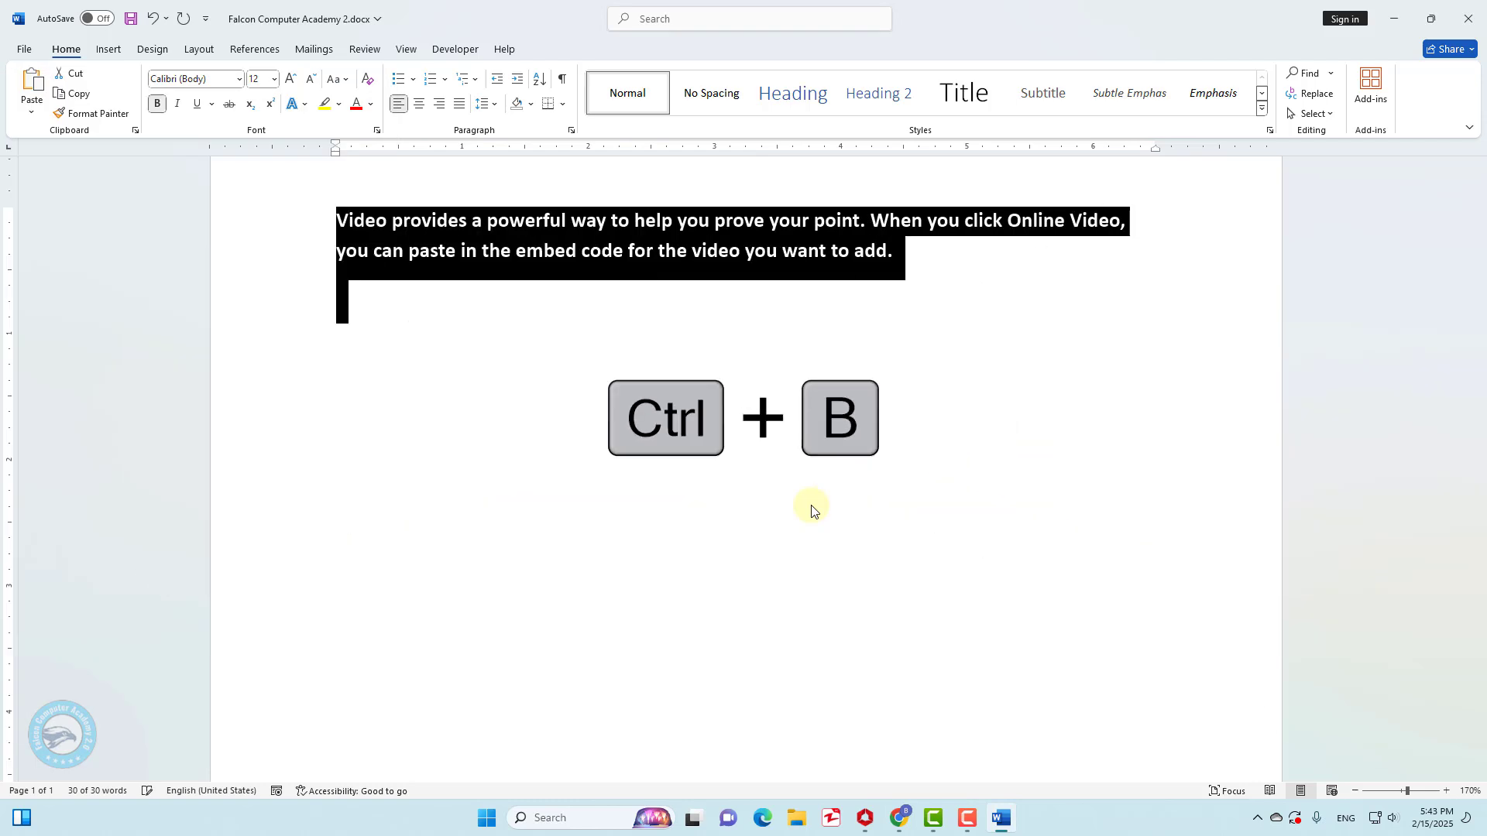
pyautogui.hotkey('ctrl', 'b')
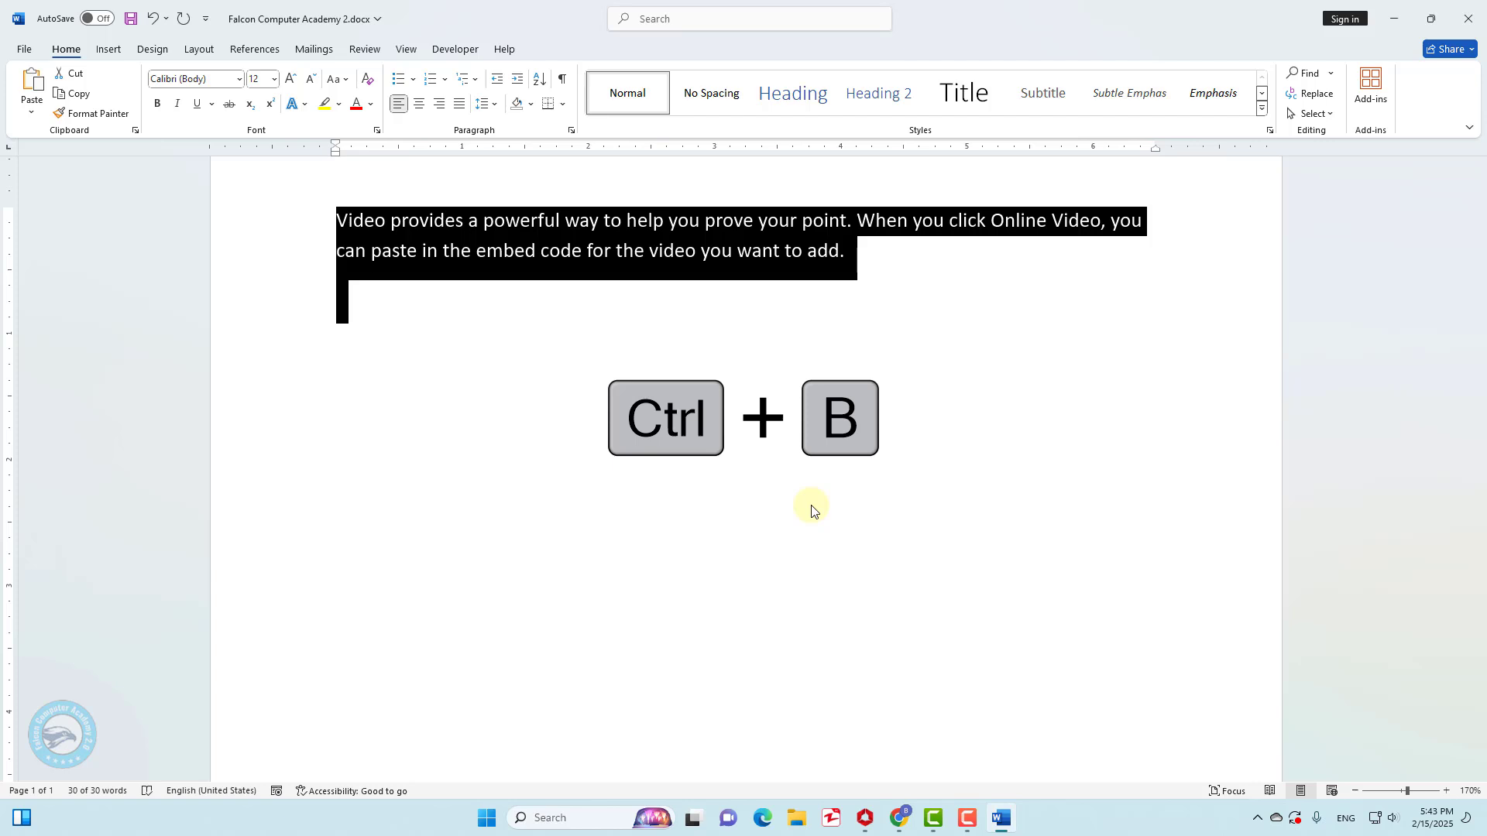
pyautogui.hotkey('ctrl', 'u')
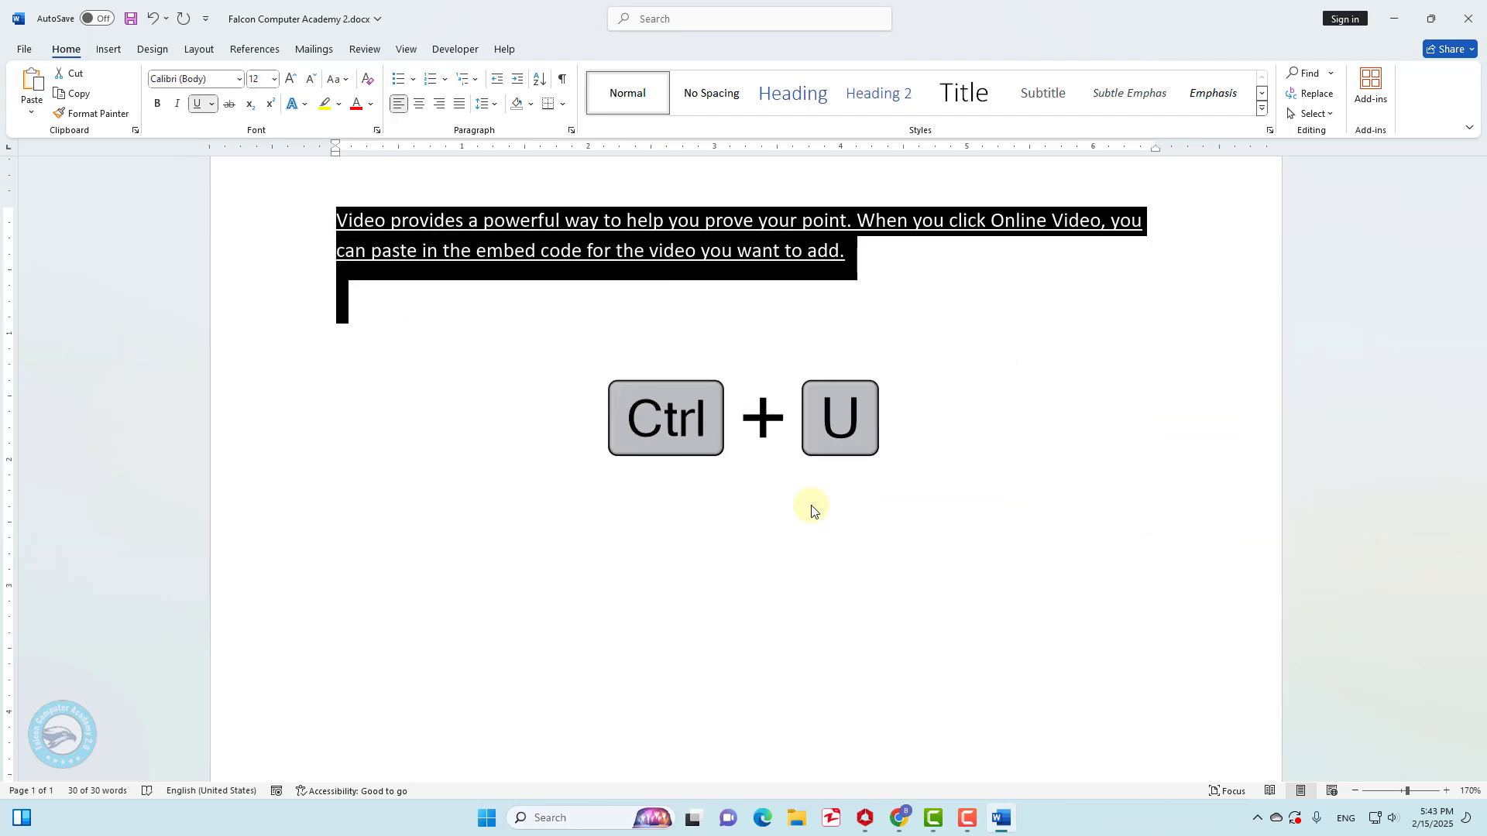
pyautogui.hotkey('ctrl', 'u')
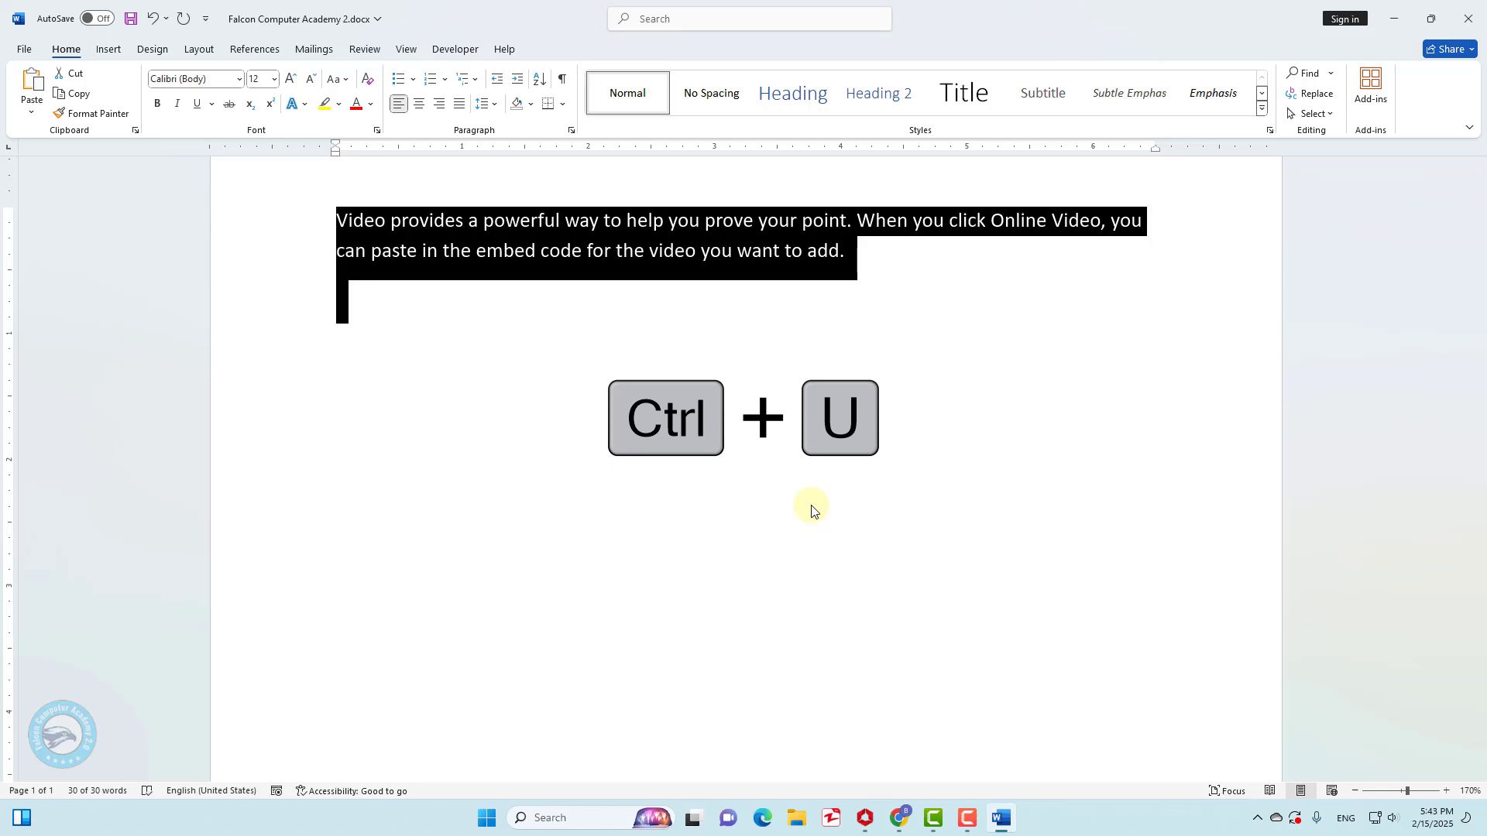
# Cycle the selected text's alignment through left, justified, right and centred, ending with justified
pyautogui.hotkey('ctrl', 'l')
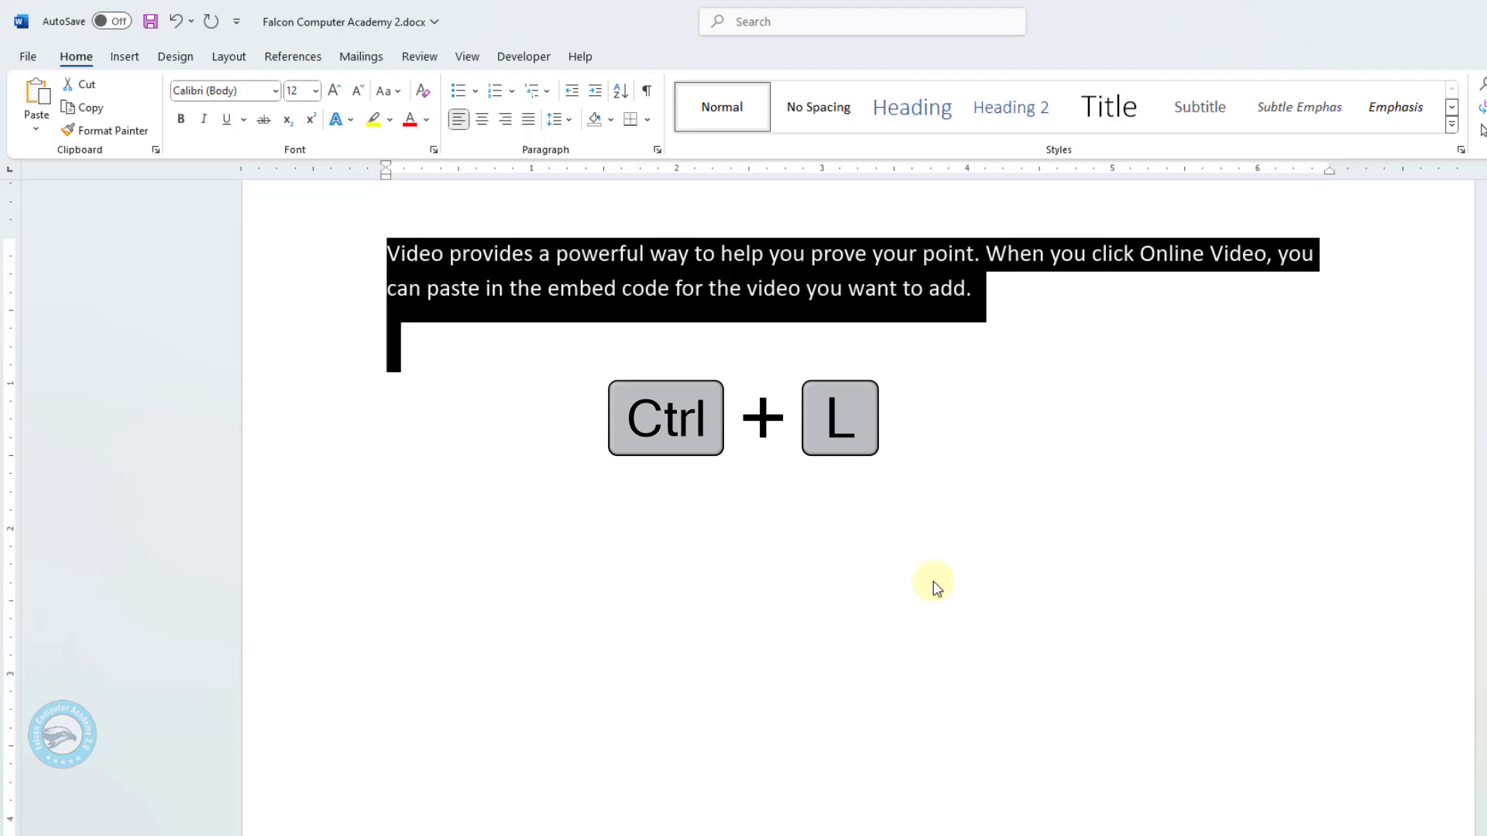
pyautogui.hotkey('ctrl', 'j')
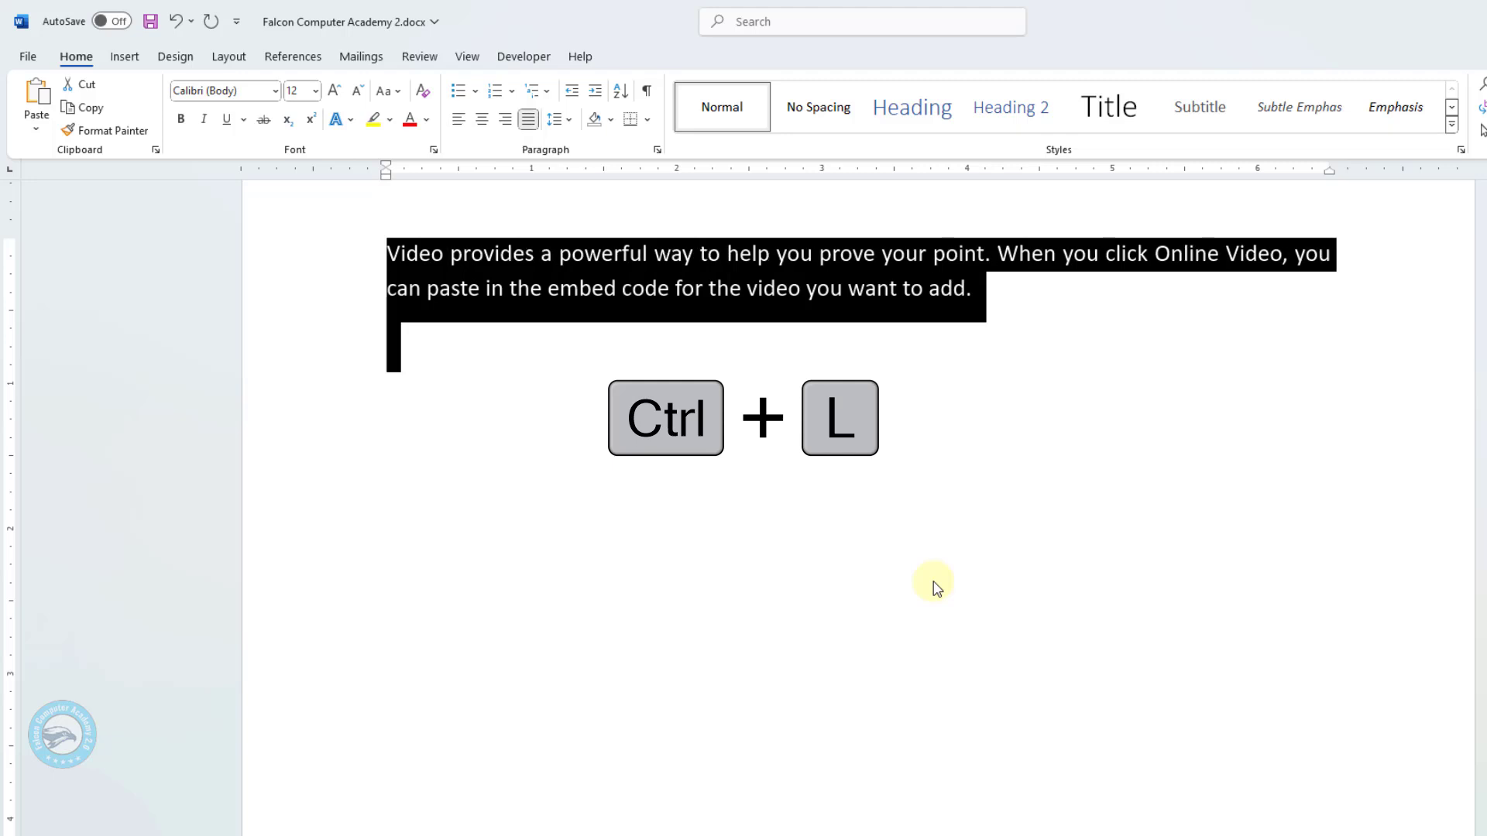
pyautogui.hotkey('ctrl', 'r')
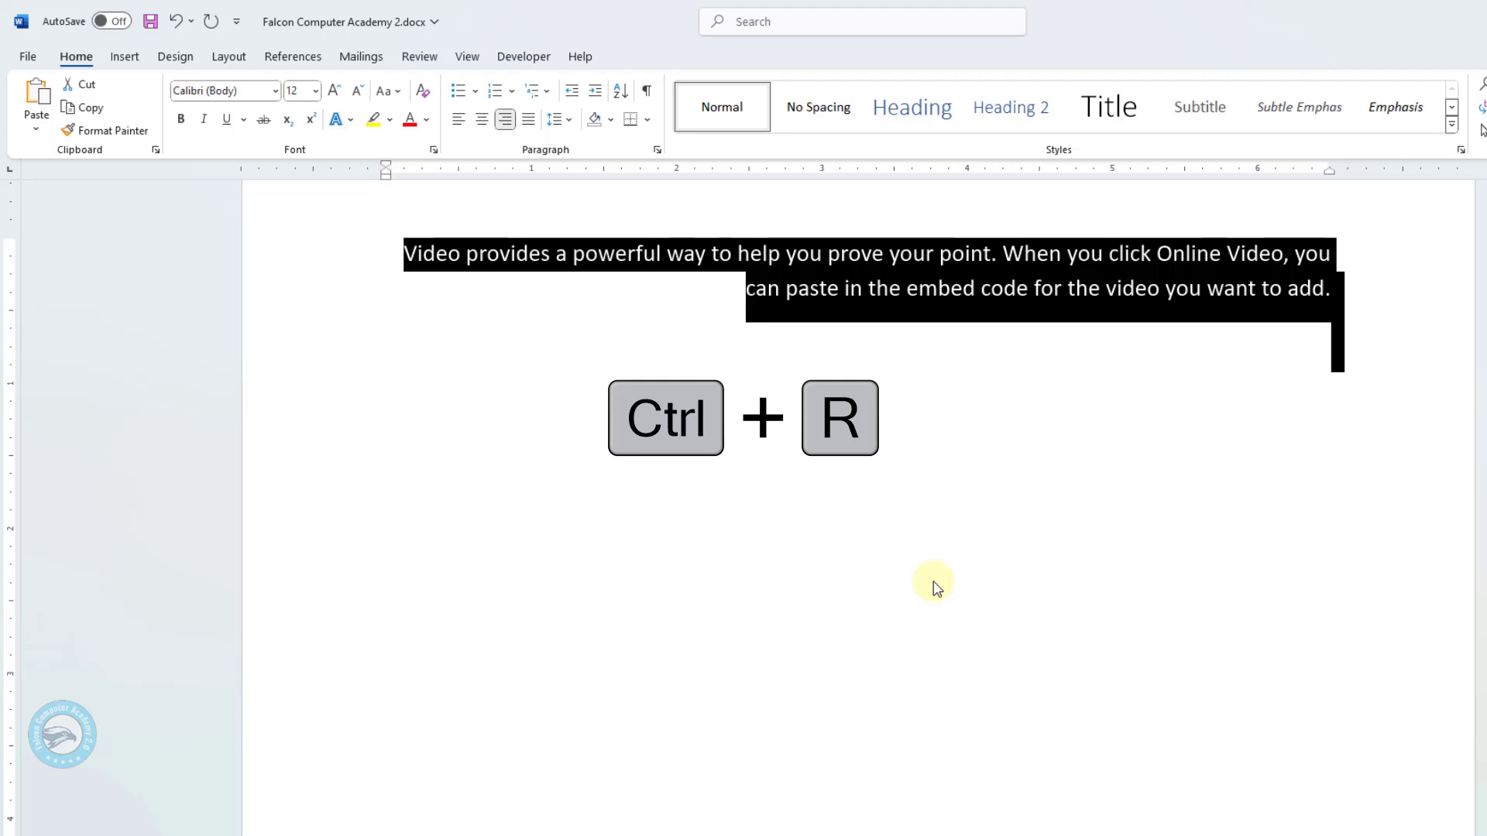
pyautogui.hotkey('ctrl', 'e')
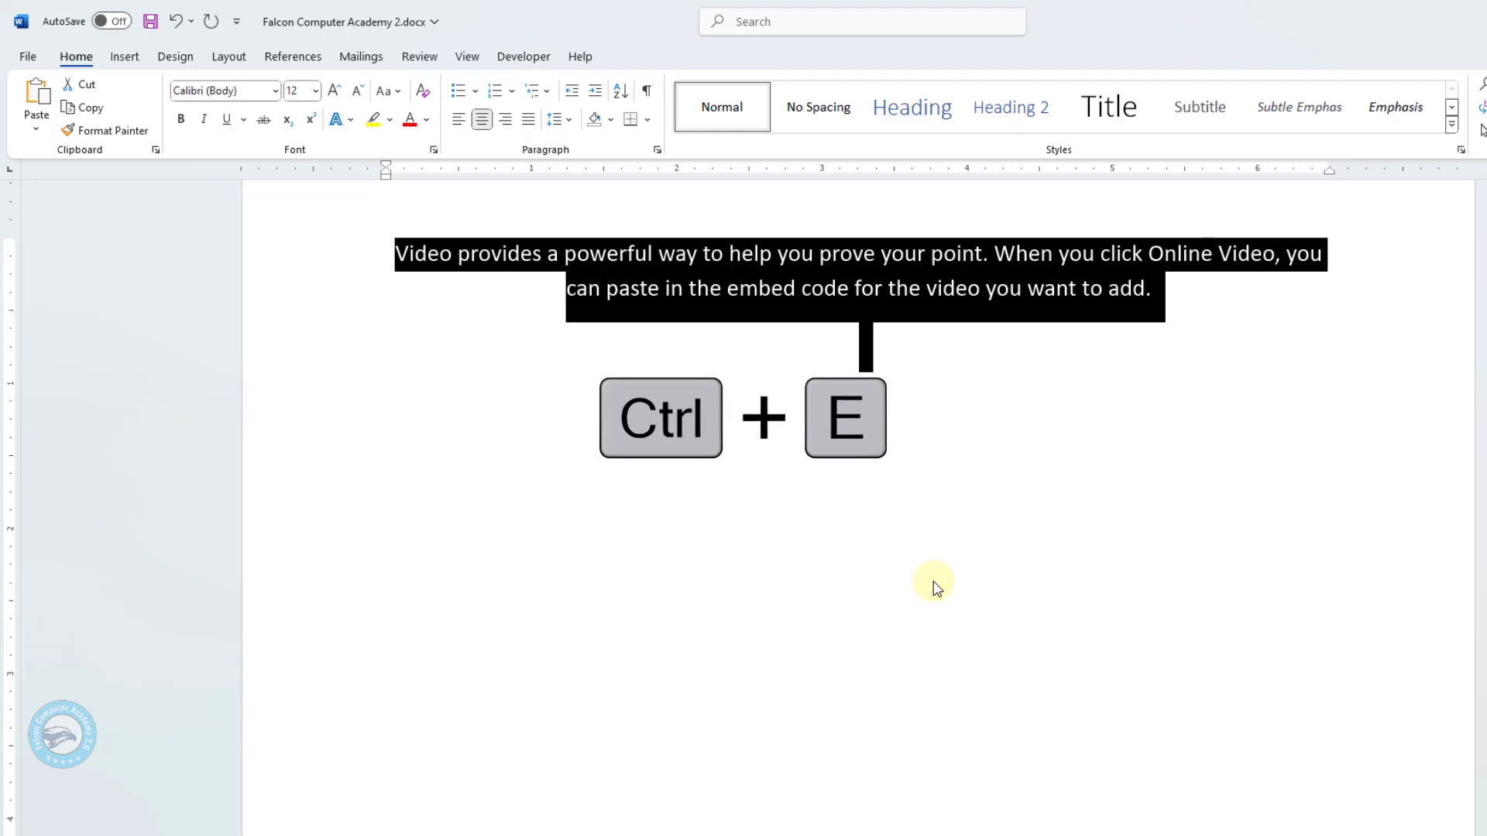
pyautogui.hotkey('ctrl', 'j')
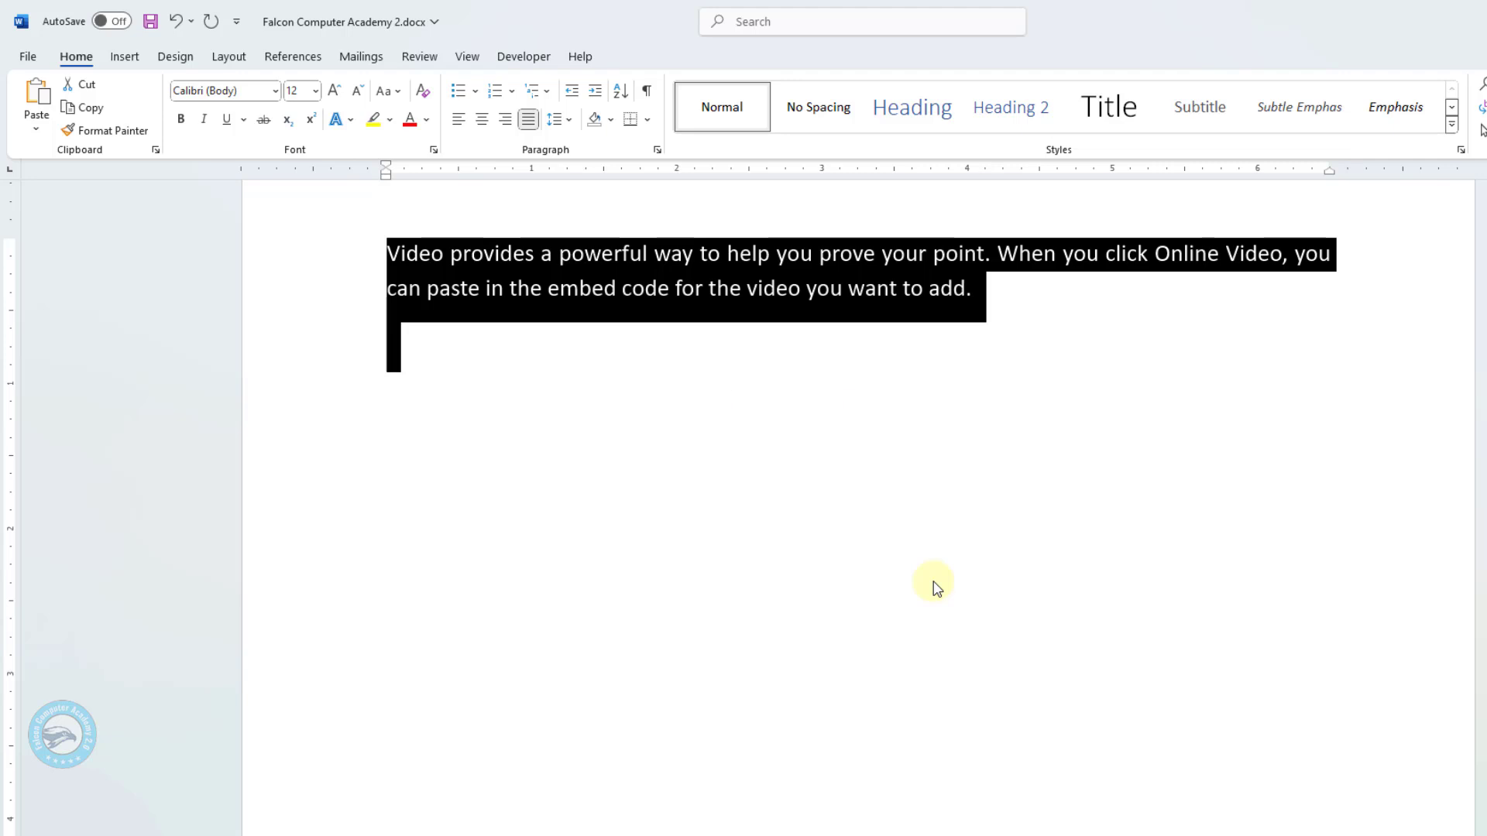
# Increase the selected text's font size one point at a time up to 33
pyautogui.hotkey('ctrl', ']')
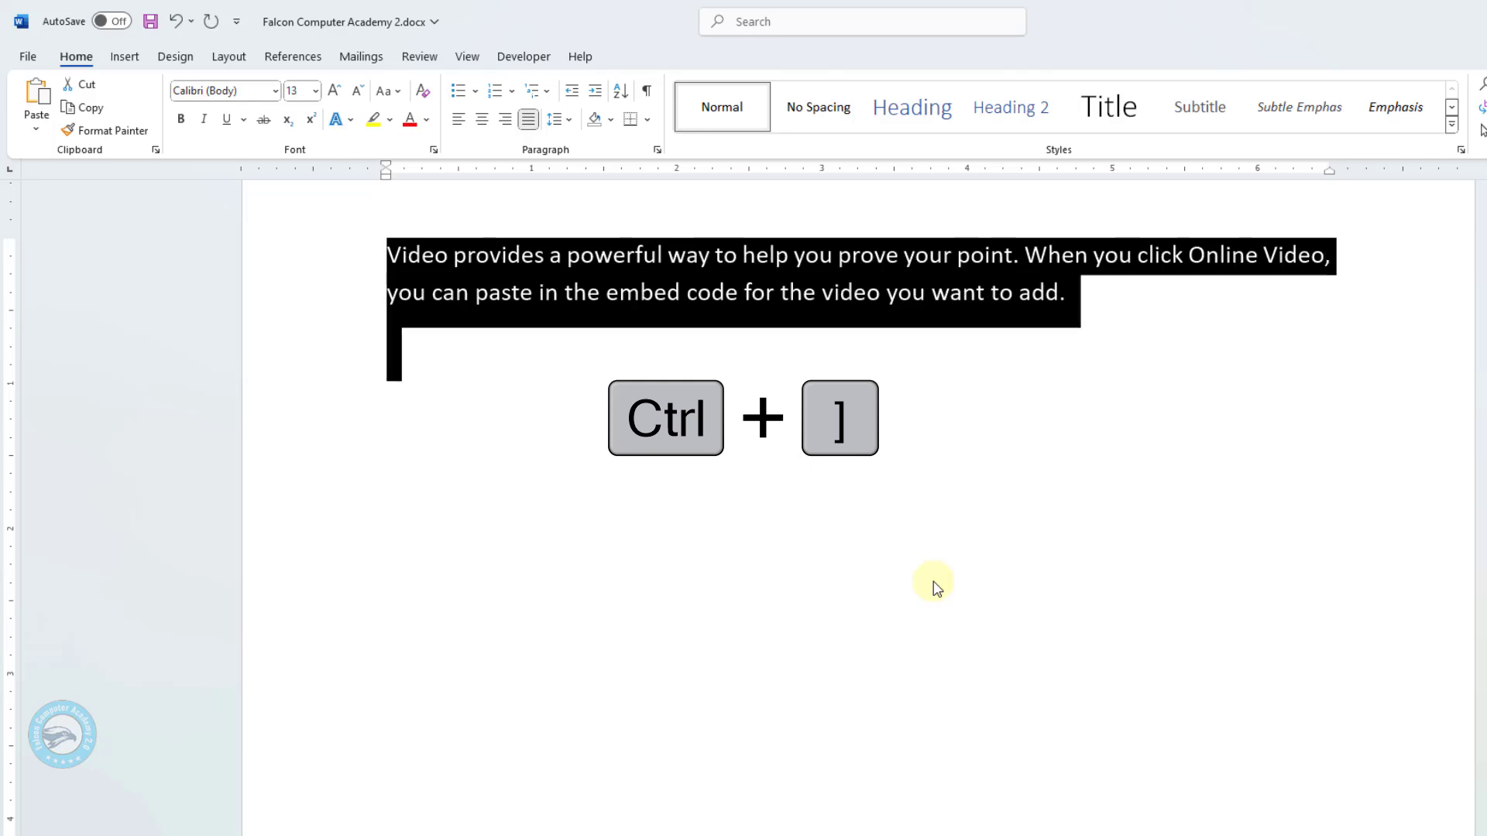
pyautogui.hotkey('ctrl', ']')
pyautogui.hotkey('ctrl', ']')
pyautogui.hotkey('ctrl', ']')
pyautogui.hotkey('ctrl', ']')
pyautogui.hotkey('ctrl', ']')
pyautogui.hotkey('ctrl', ']')
pyautogui.hotkey('ctrl', ']')
pyautogui.hotkey('ctrl', ']')
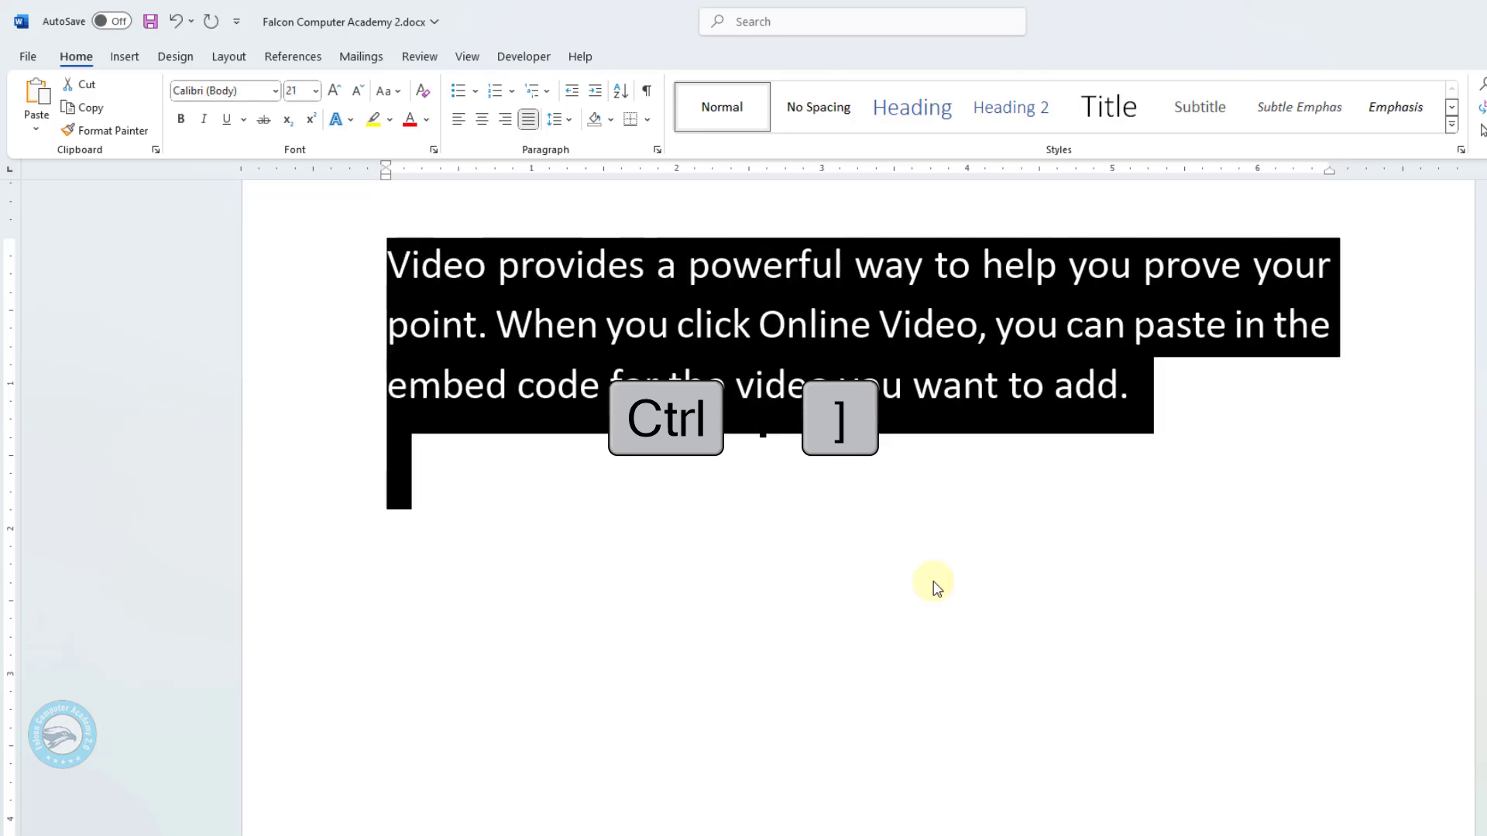
pyautogui.hotkey('ctrl', ']')
pyautogui.hotkey('ctrl', ']')
pyautogui.hotkey('ctrl', ']')
pyautogui.hotkey('ctrl', ']')
pyautogui.hotkey('ctrl', ']')
pyautogui.hotkey('ctrl', ']')
pyautogui.hotkey('ctrl', ']')
pyautogui.hotkey('ctrl', ']')
pyautogui.hotkey('ctrl', ']')
pyautogui.hotkey('ctrl', ']')
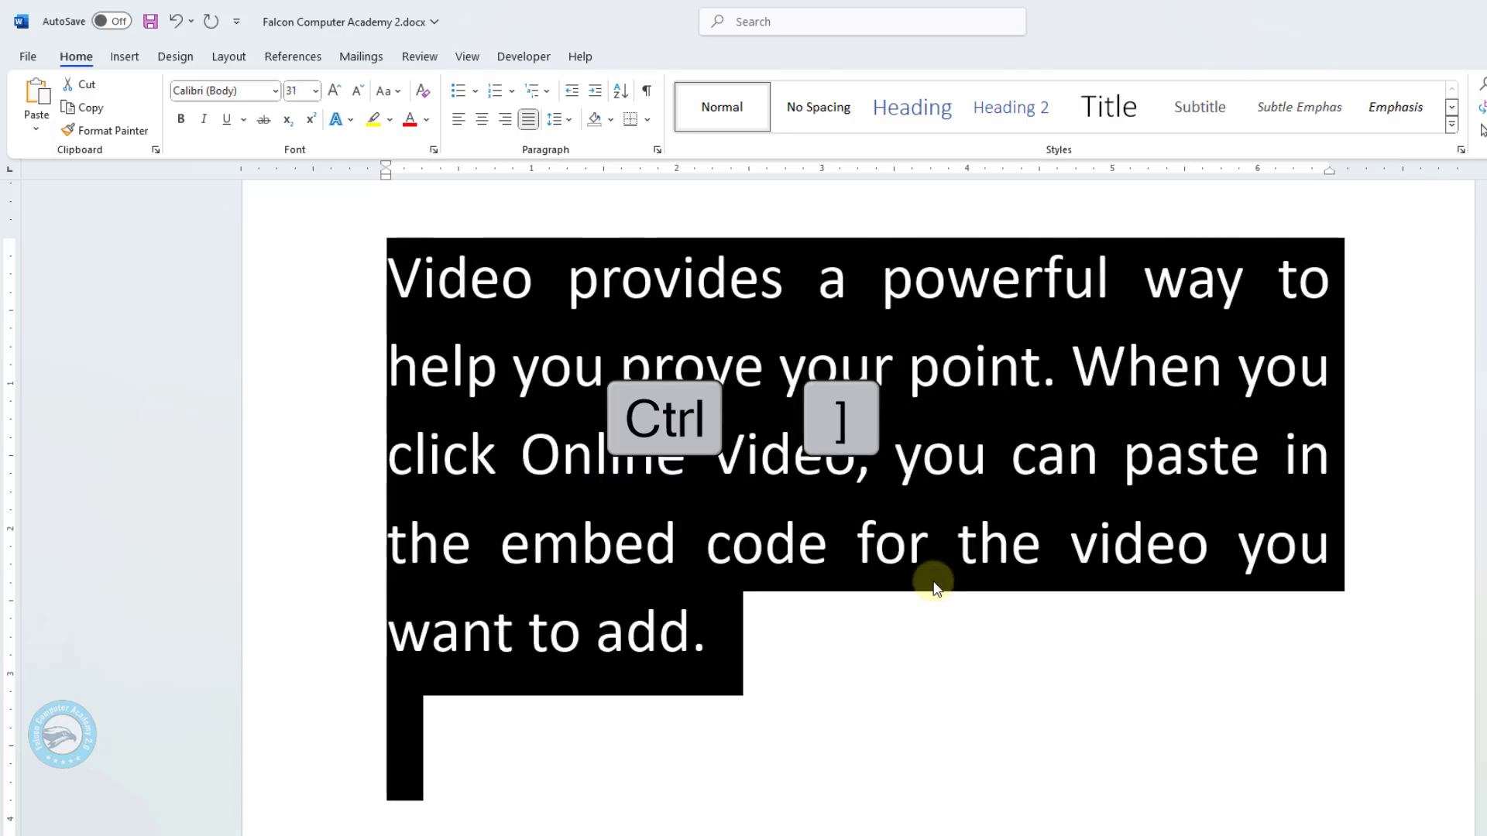
pyautogui.hotkey('ctrl', ']')
pyautogui.hotkey('ctrl', ']')
# Decrease the selected text's font size one point at a time down to 8
pyautogui.hotkey('ctrl', '[')
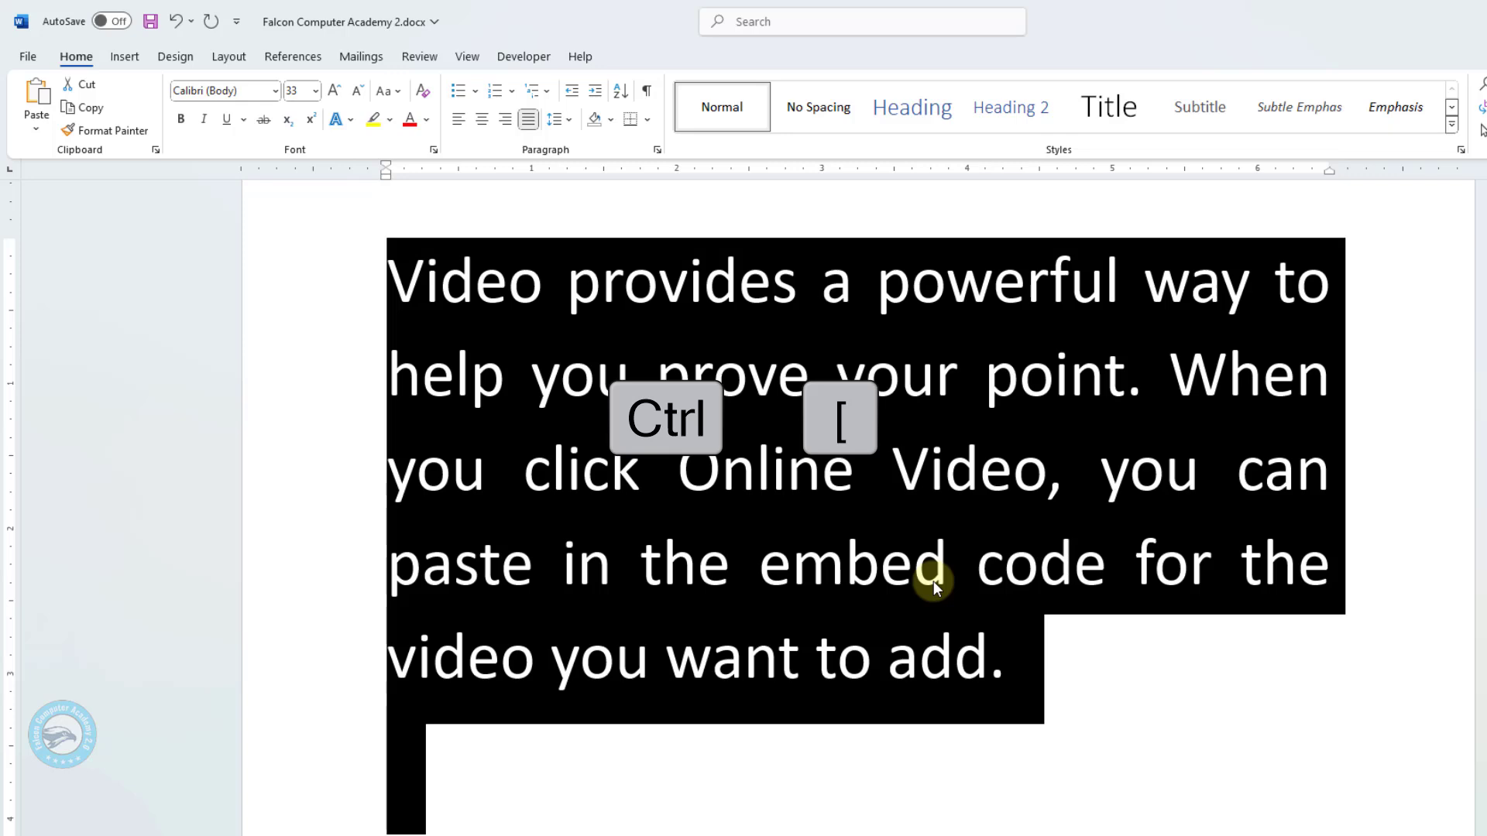
pyautogui.hotkey('ctrl', '[')
pyautogui.hotkey('ctrl', '[')
pyautogui.hotkey('ctrl', '[')
pyautogui.hotkey('ctrl', '[')
pyautogui.hotkey('ctrl', '[')
pyautogui.hotkey('ctrl', '[')
pyautogui.hotkey('ctrl', '[')
pyautogui.hotkey('ctrl', '[')
pyautogui.hotkey('ctrl', '[')
pyautogui.hotkey('ctrl', '[')
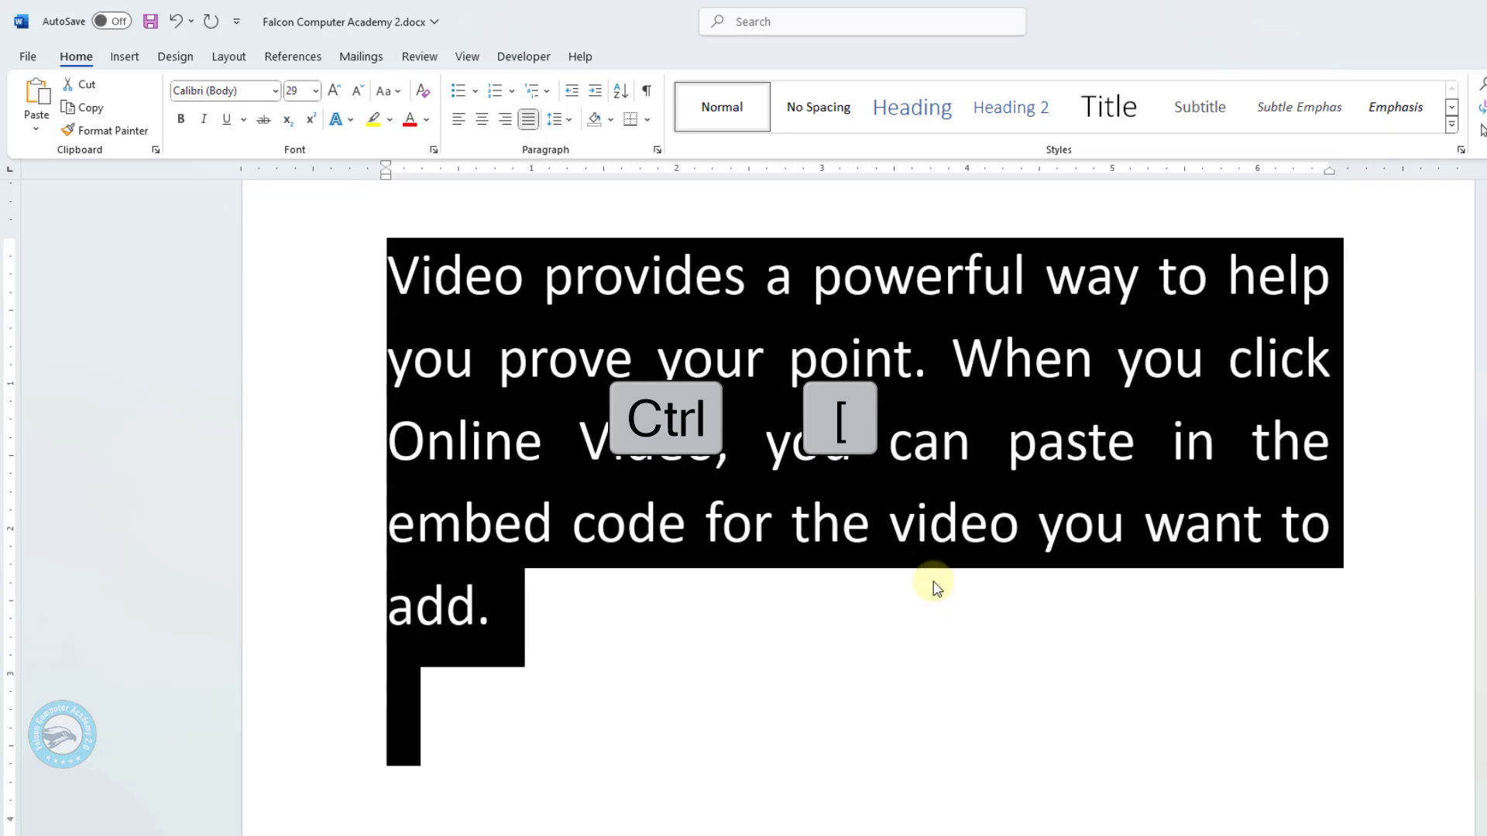
pyautogui.hotkey('ctrl', '[')
pyautogui.hotkey('ctrl', '[')
pyautogui.hotkey('ctrl', '[')
pyautogui.hotkey('ctrl', '[')
pyautogui.hotkey('ctrl', '[')
pyautogui.hotkey('ctrl', '[')
pyautogui.hotkey('ctrl', '[')
pyautogui.hotkey('ctrl', '[')
pyautogui.hotkey('ctrl', '[')
pyautogui.hotkey('ctrl', '[')
pyautogui.hotkey('ctrl', '[')
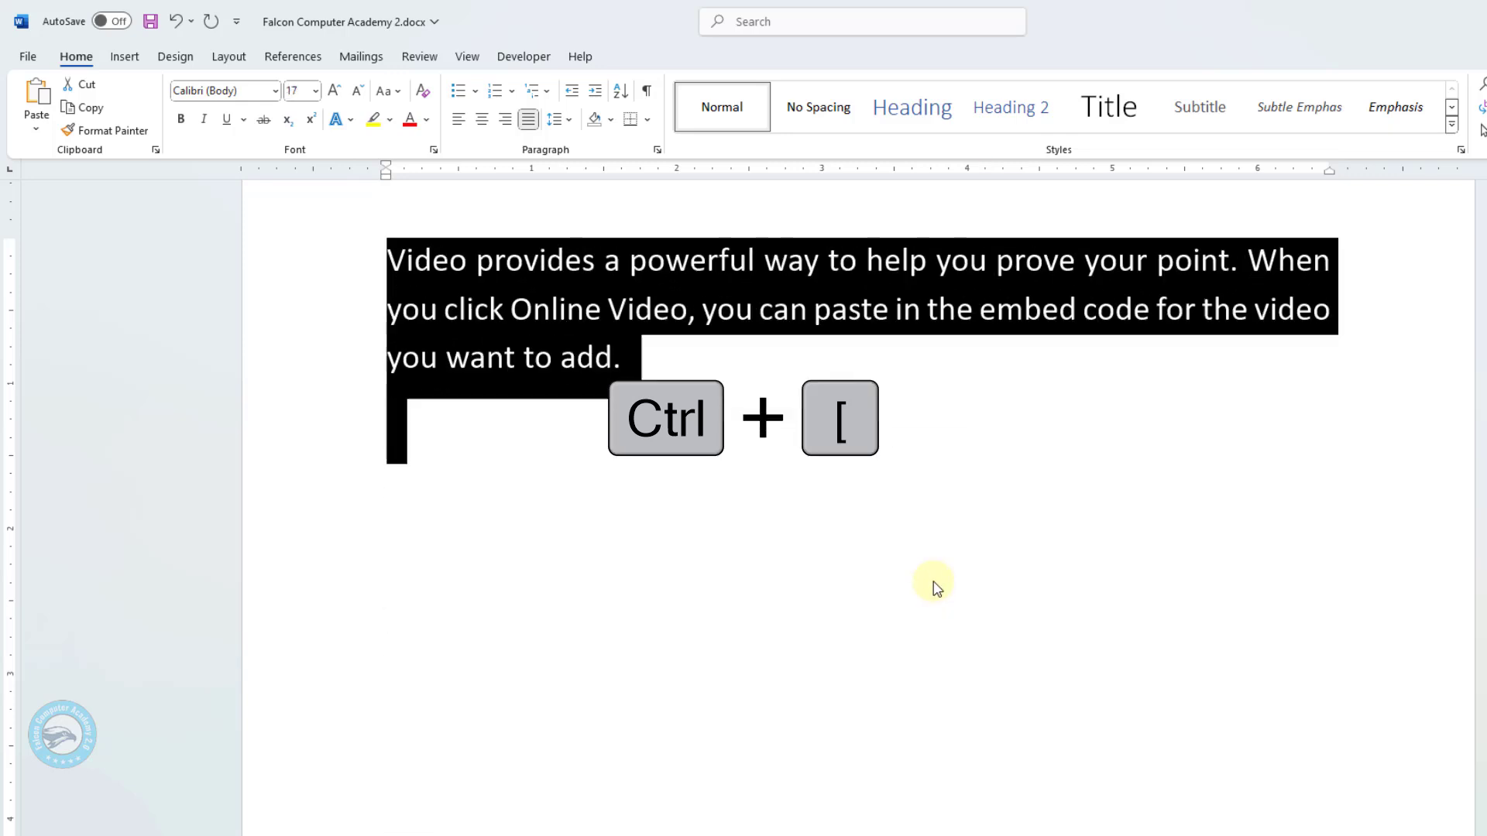
pyautogui.hotkey('ctrl', '[')
pyautogui.hotkey('ctrl', '[')
pyautogui.hotkey('ctrl', '[')
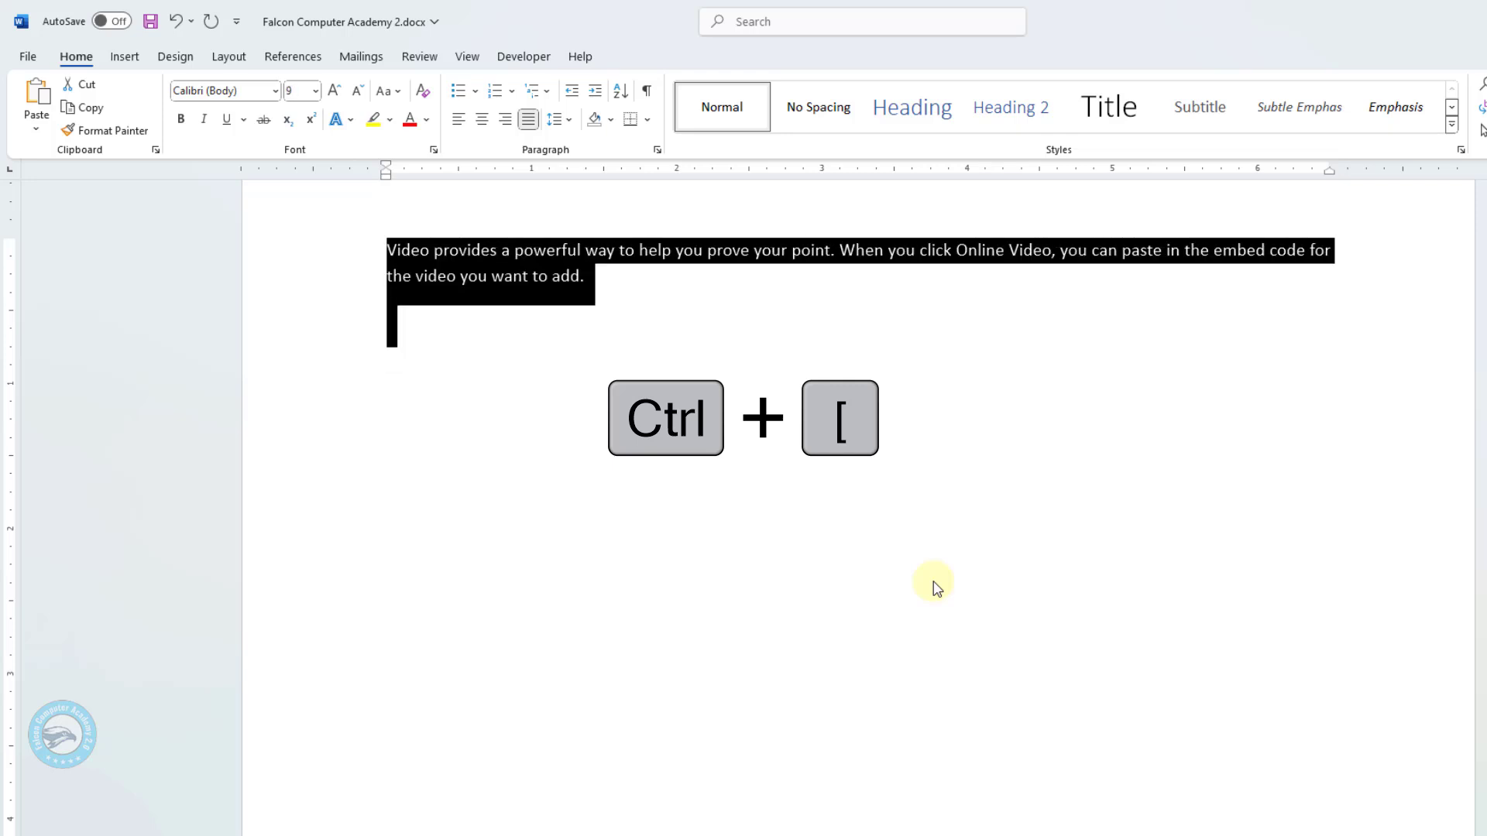
pyautogui.hotkey('ctrl', '[')
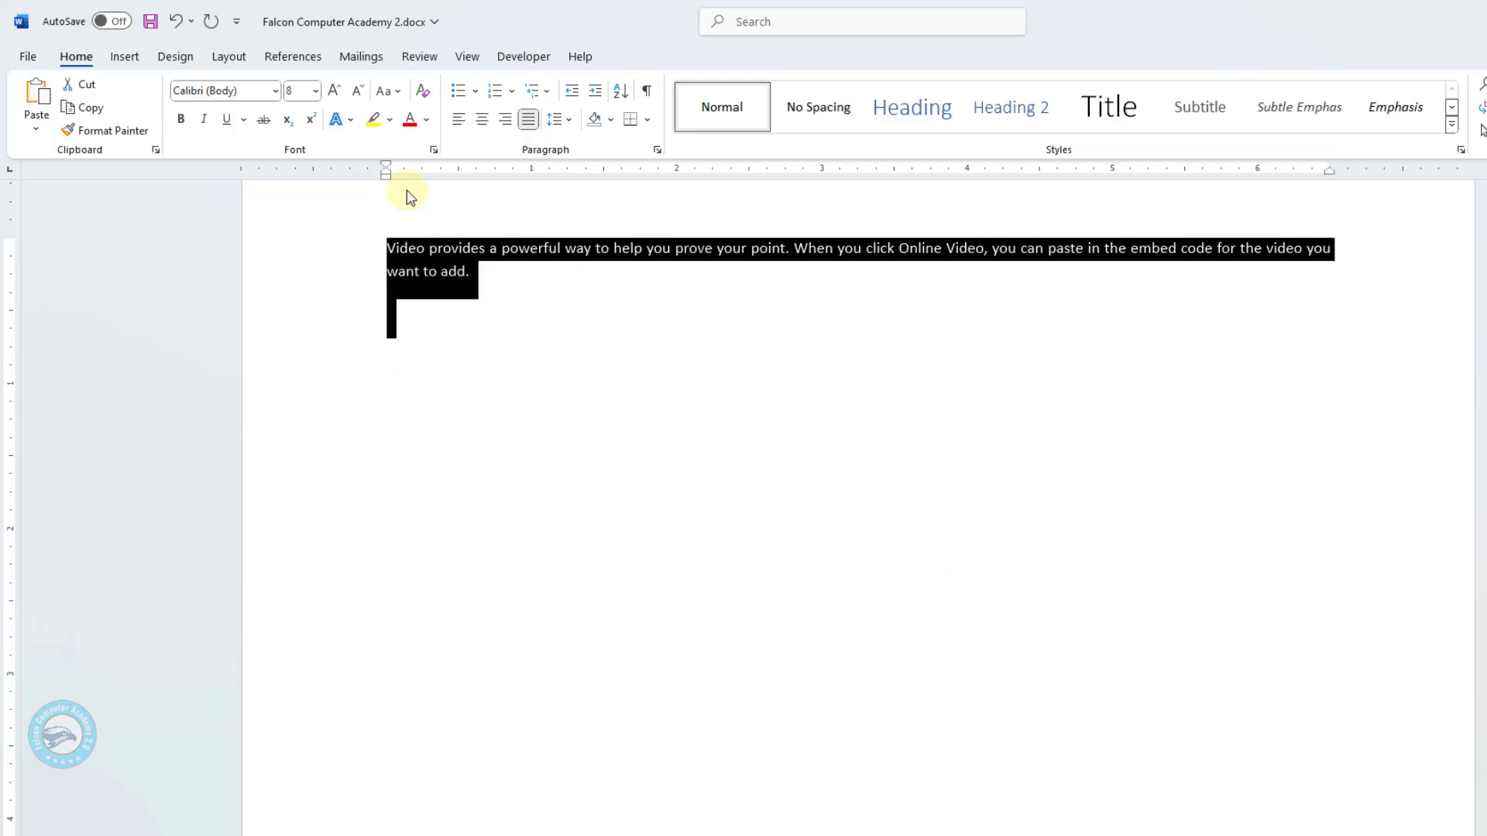
# Select only the "Video provides" paragraph and increase its font size one point at a time to 17
pyautogui.click(481, 331)
pyautogui.doubleClick(352, 246)
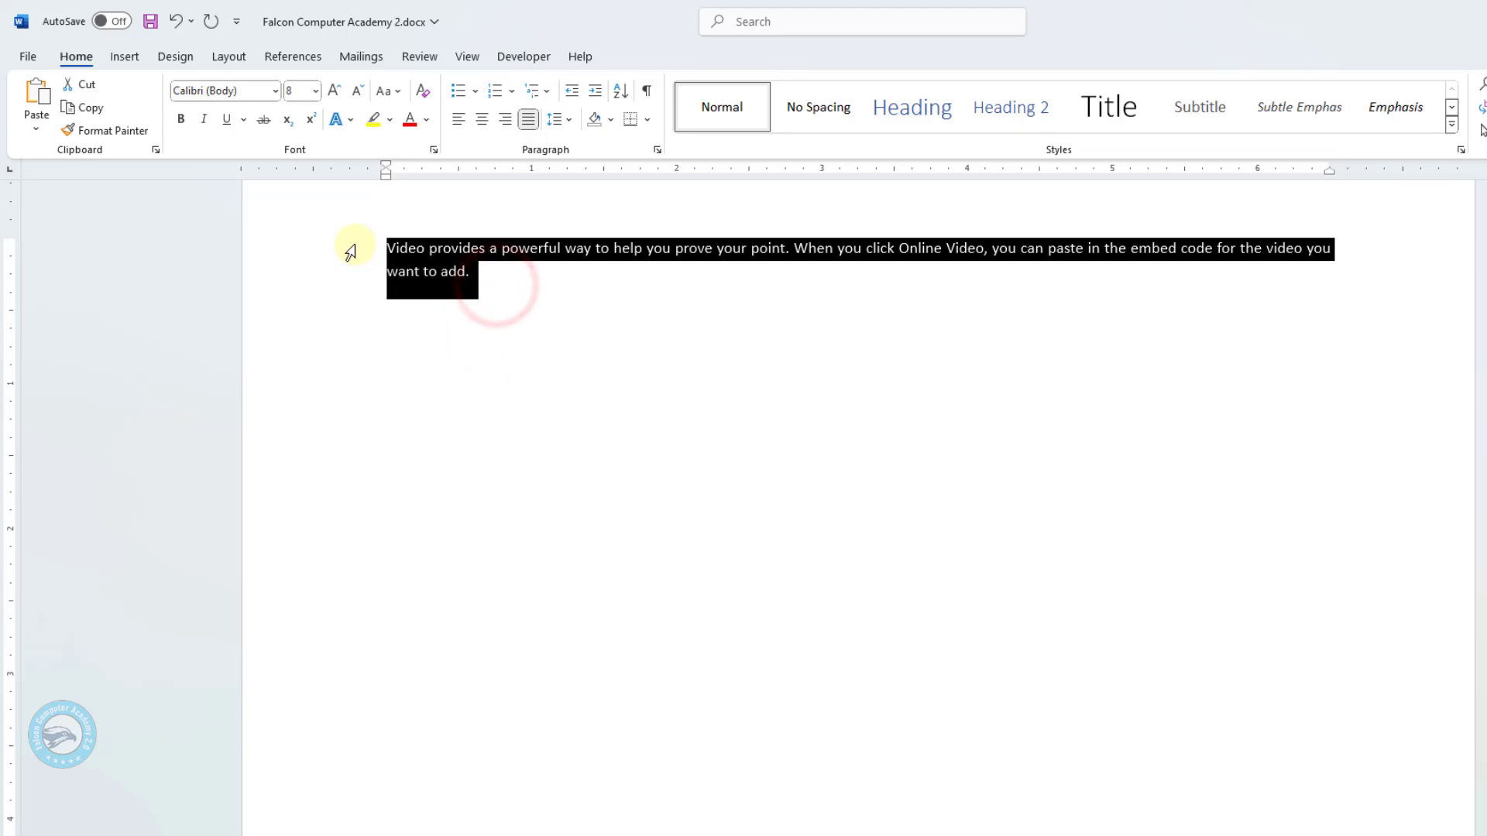
pyautogui.hotkey('ctrl', ']')
pyautogui.hotkey('ctrl', ']')
pyautogui.hotkey('ctrl', ']')
pyautogui.hotkey('ctrl', ']')
pyautogui.hotkey('ctrl', ']')
pyautogui.hotkey('ctrl', ']')
pyautogui.hotkey('ctrl', ']')
pyautogui.hotkey('ctrl', ']')
pyautogui.hotkey('ctrl', ']')
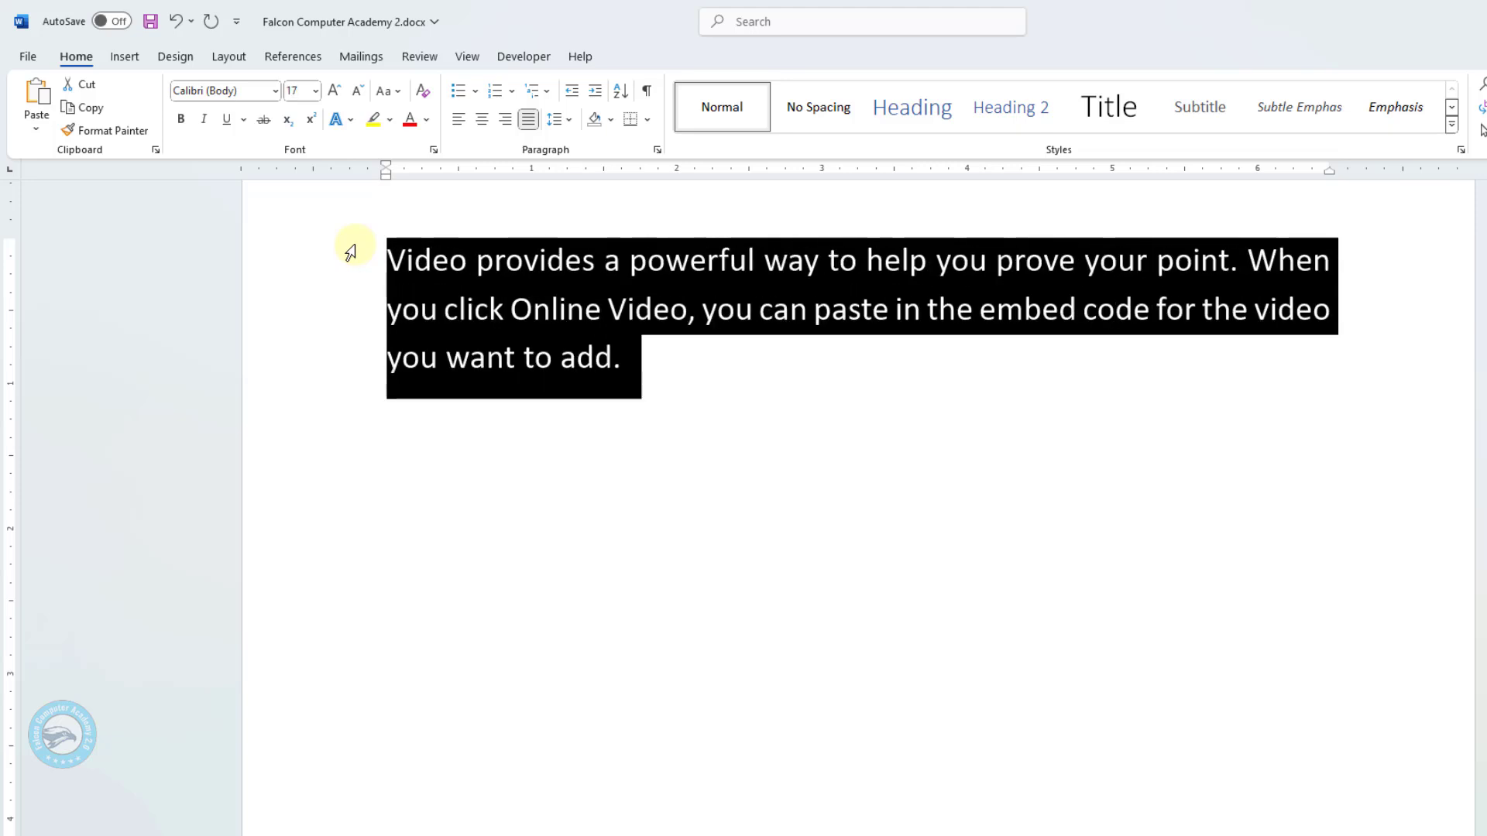
# Make the selected paragraph bold and red, and enlarge its font size to 18
pyautogui.click(181, 120)
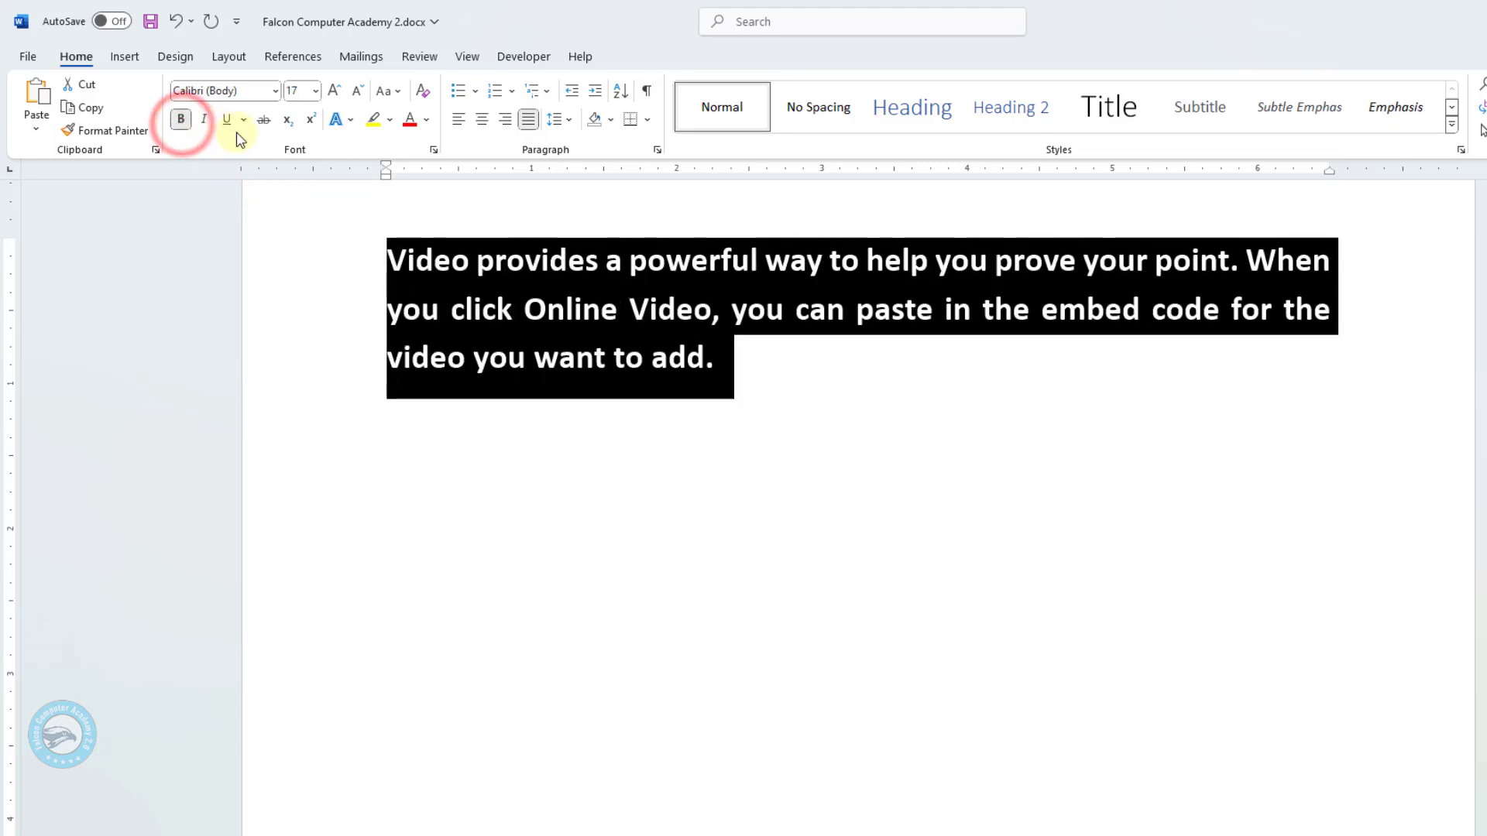
pyautogui.click(410, 120)
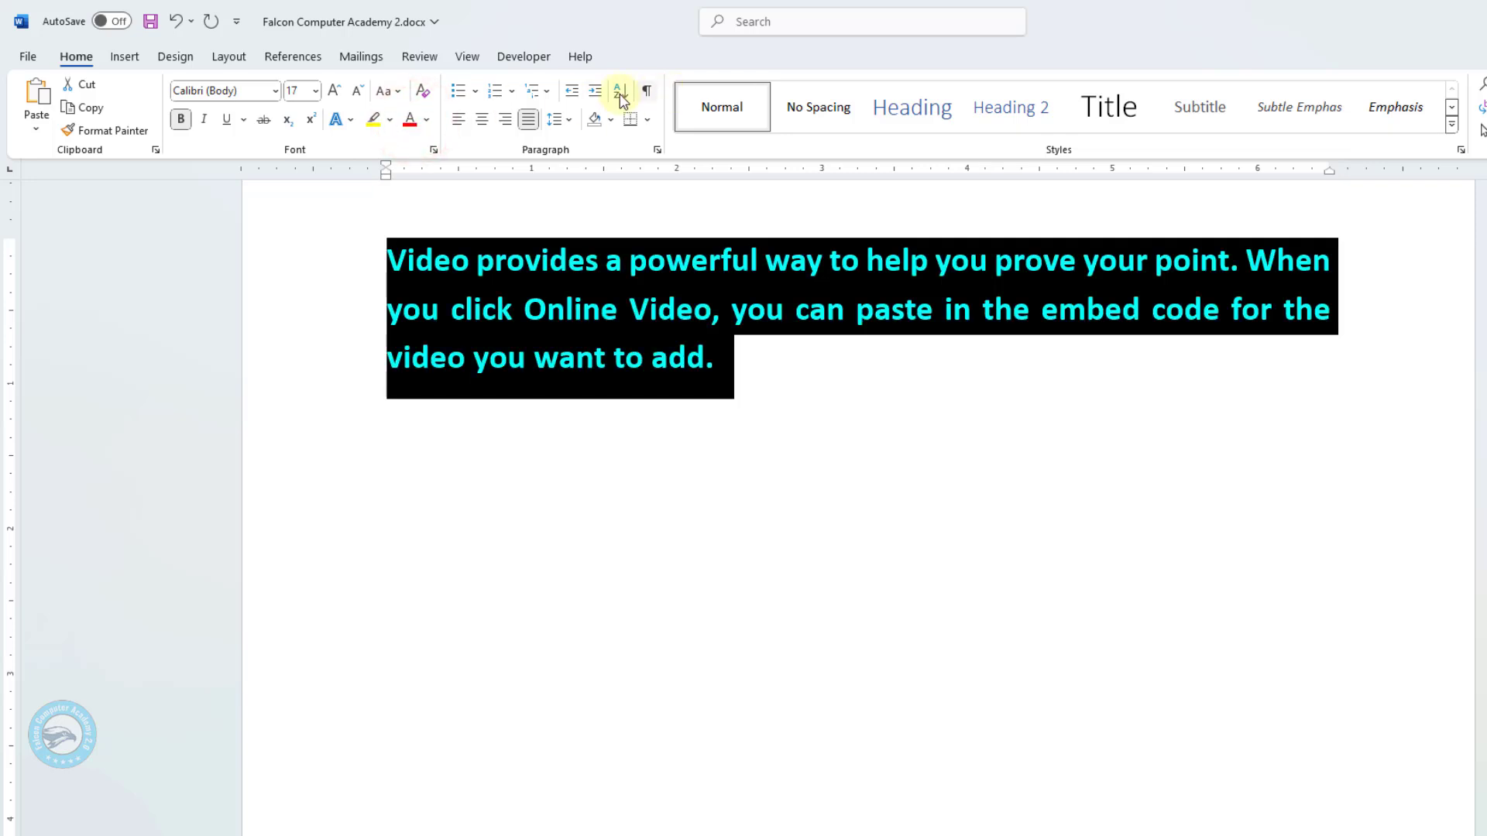
pyautogui.click(334, 91)
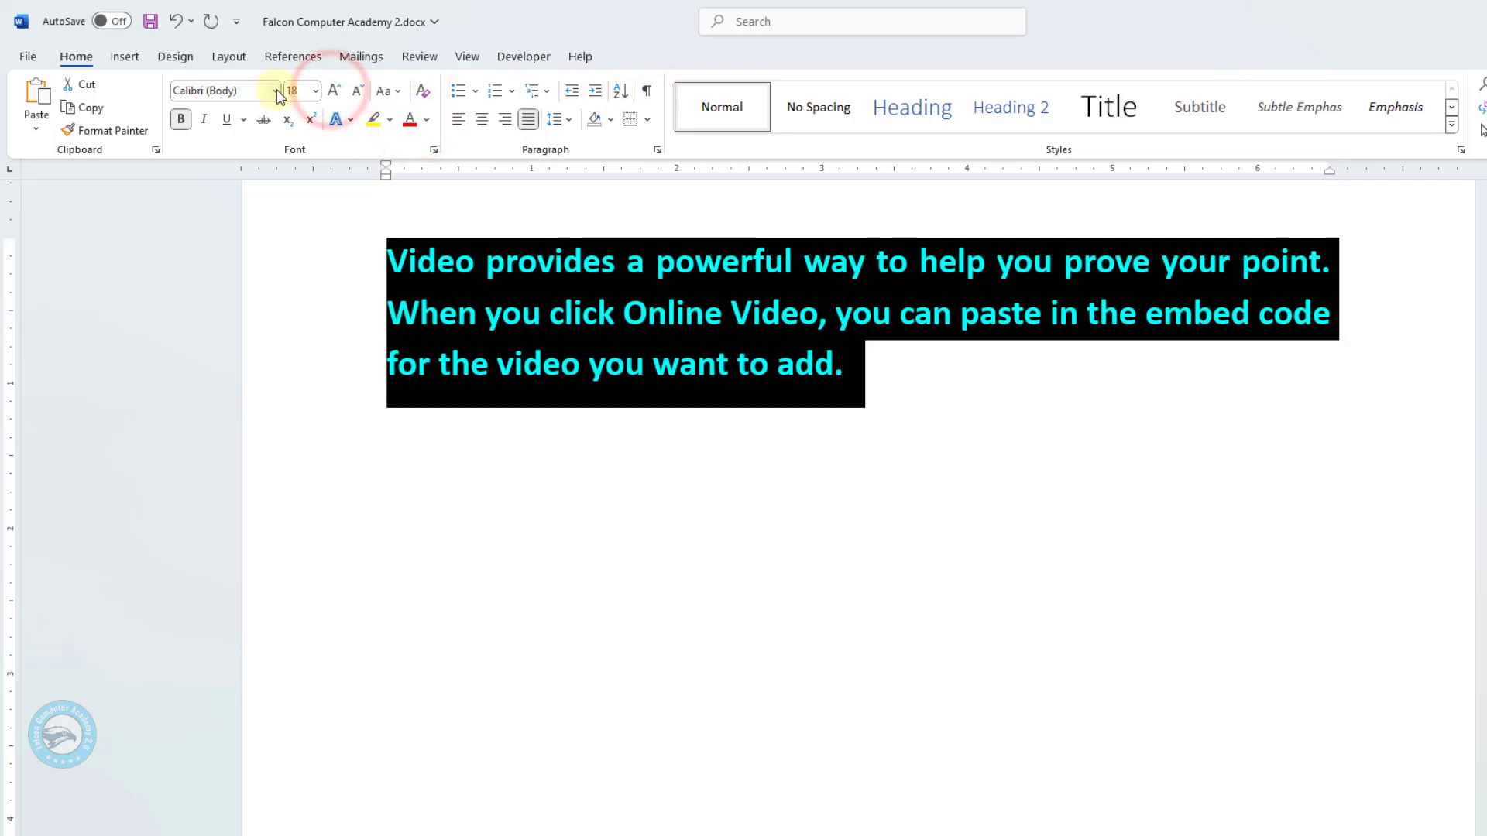
# Browse the font list and change the selected paragraph's font to _PDMS_Kalam
pyautogui.click(277, 90)
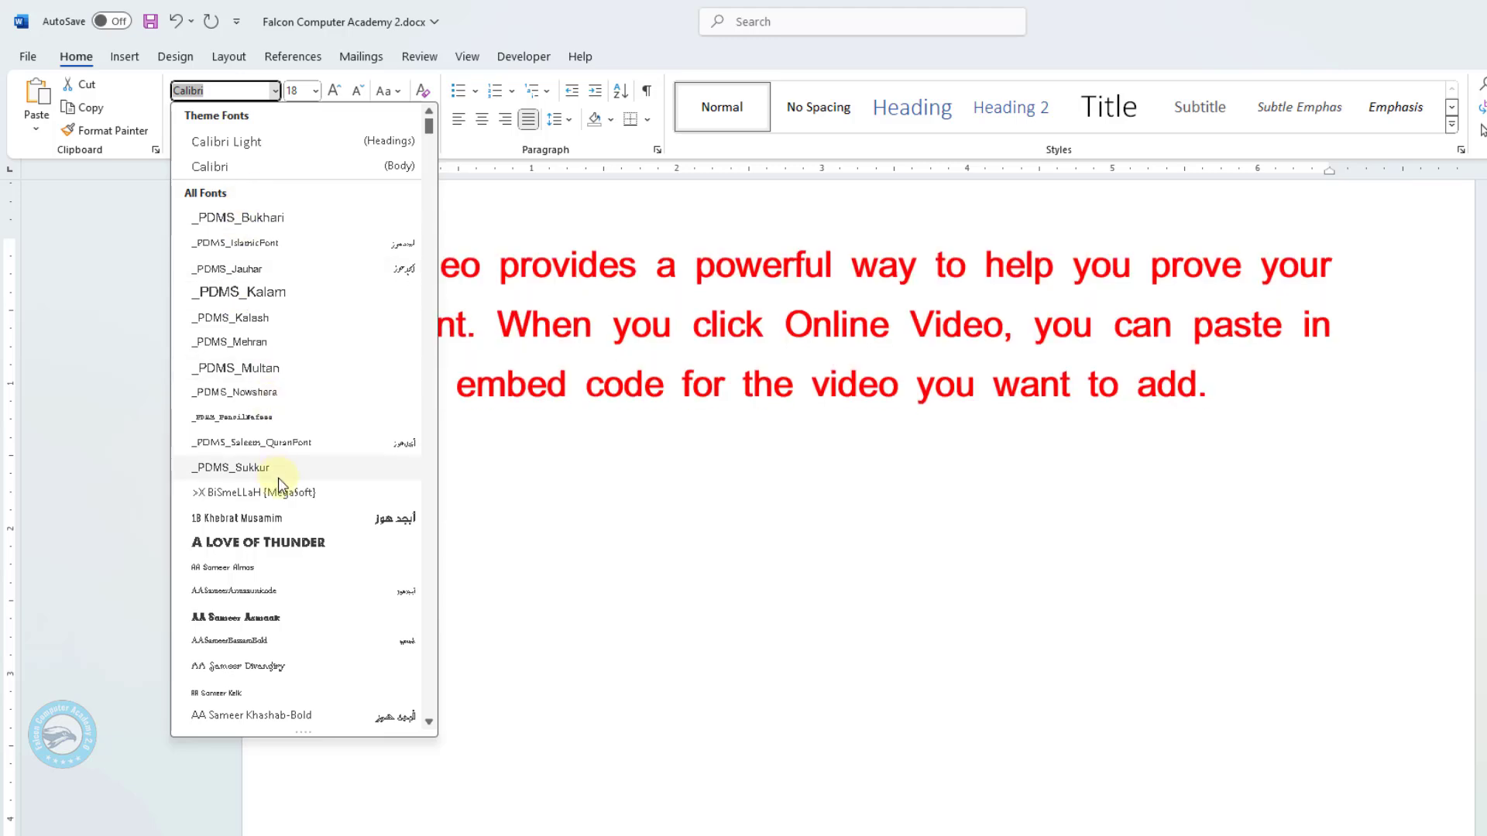
pyautogui.scroll(-4, 271, 596)
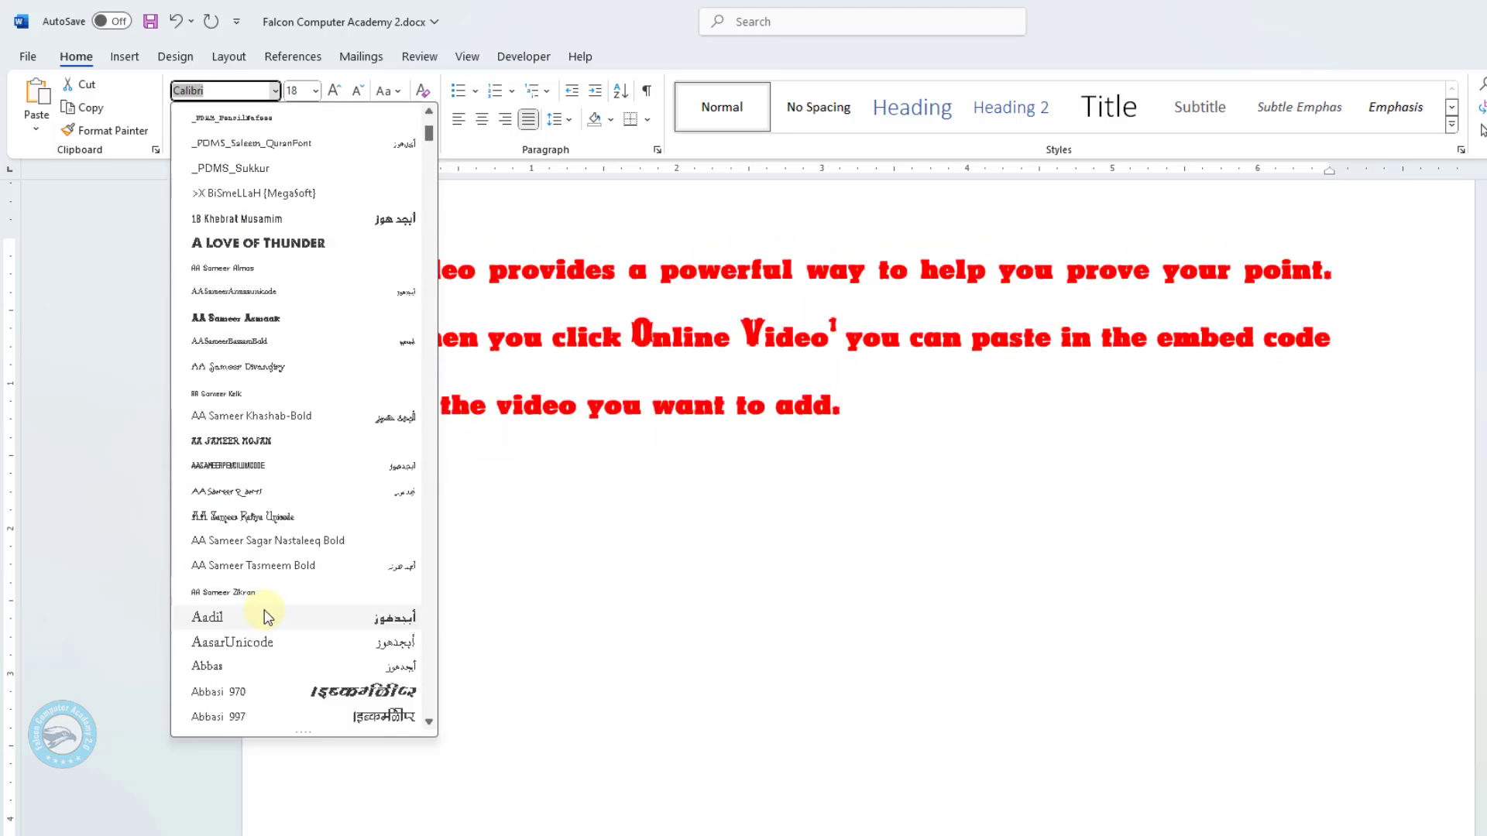
pyautogui.scroll(-4, 259, 432)
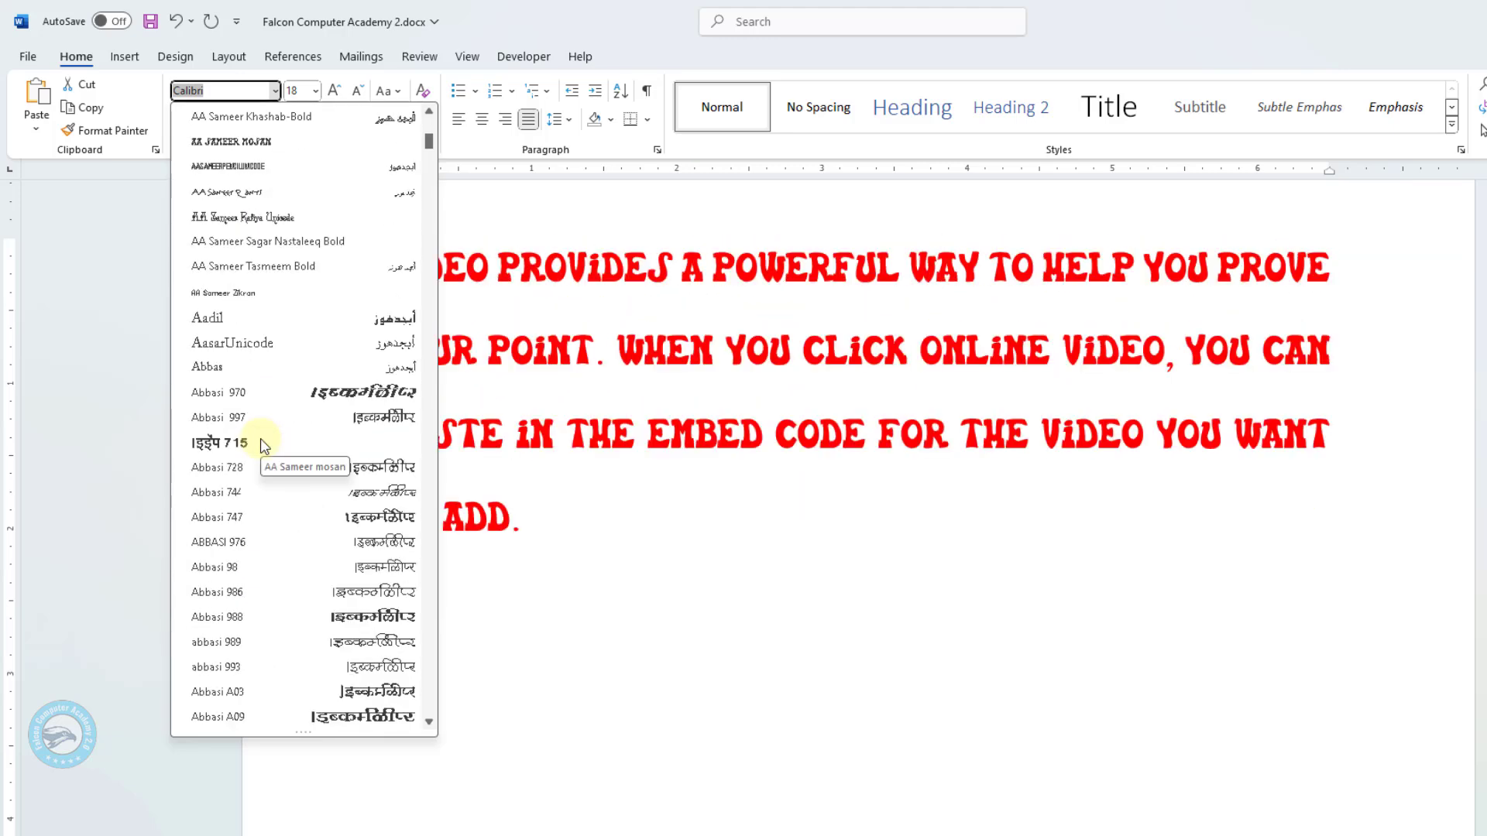
pyautogui.scroll(-4, 257, 426)
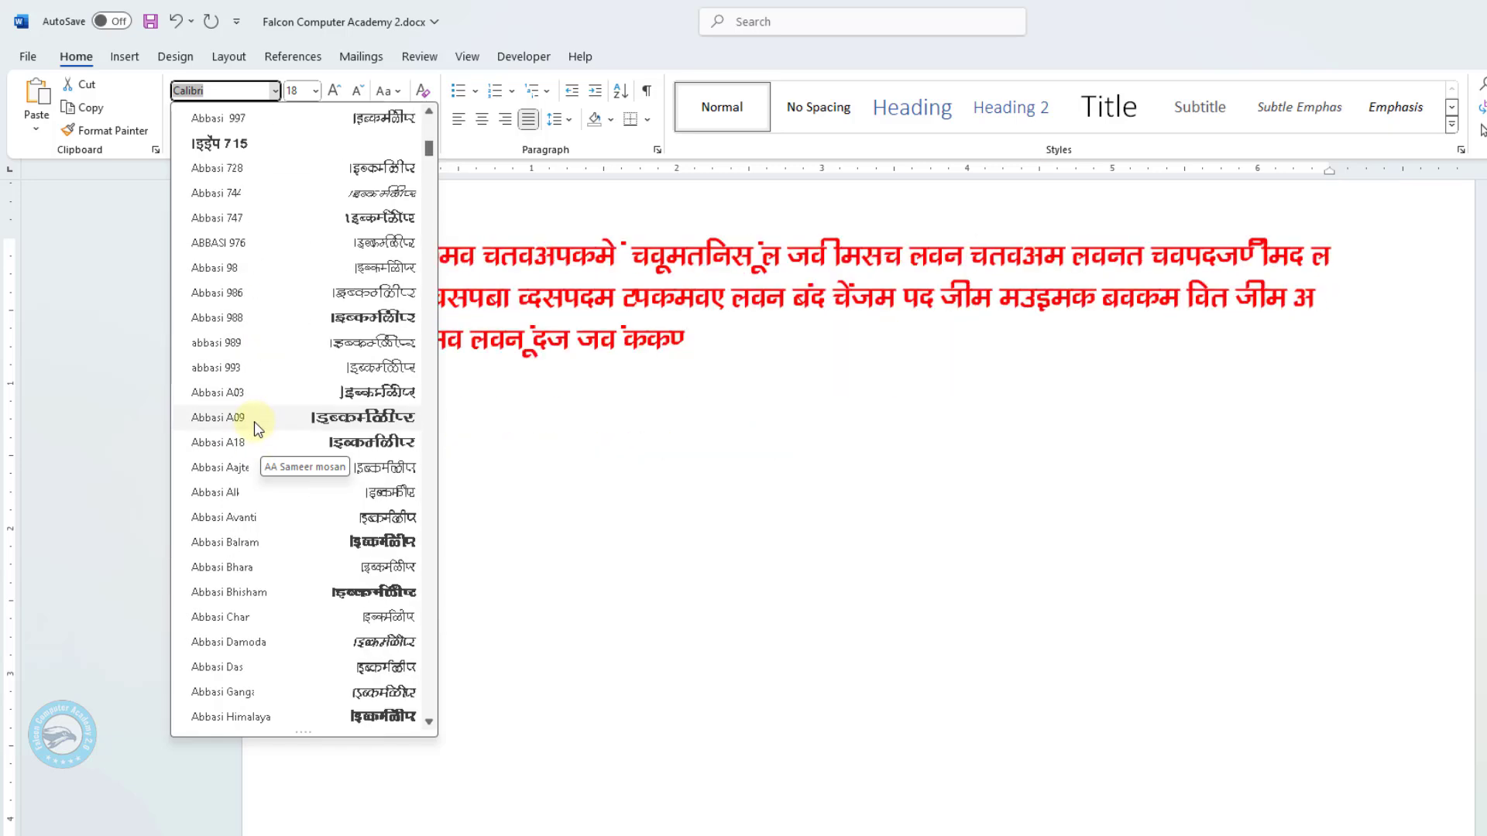
pyautogui.moveTo(429, 148); pyautogui.dragTo(429, 124)
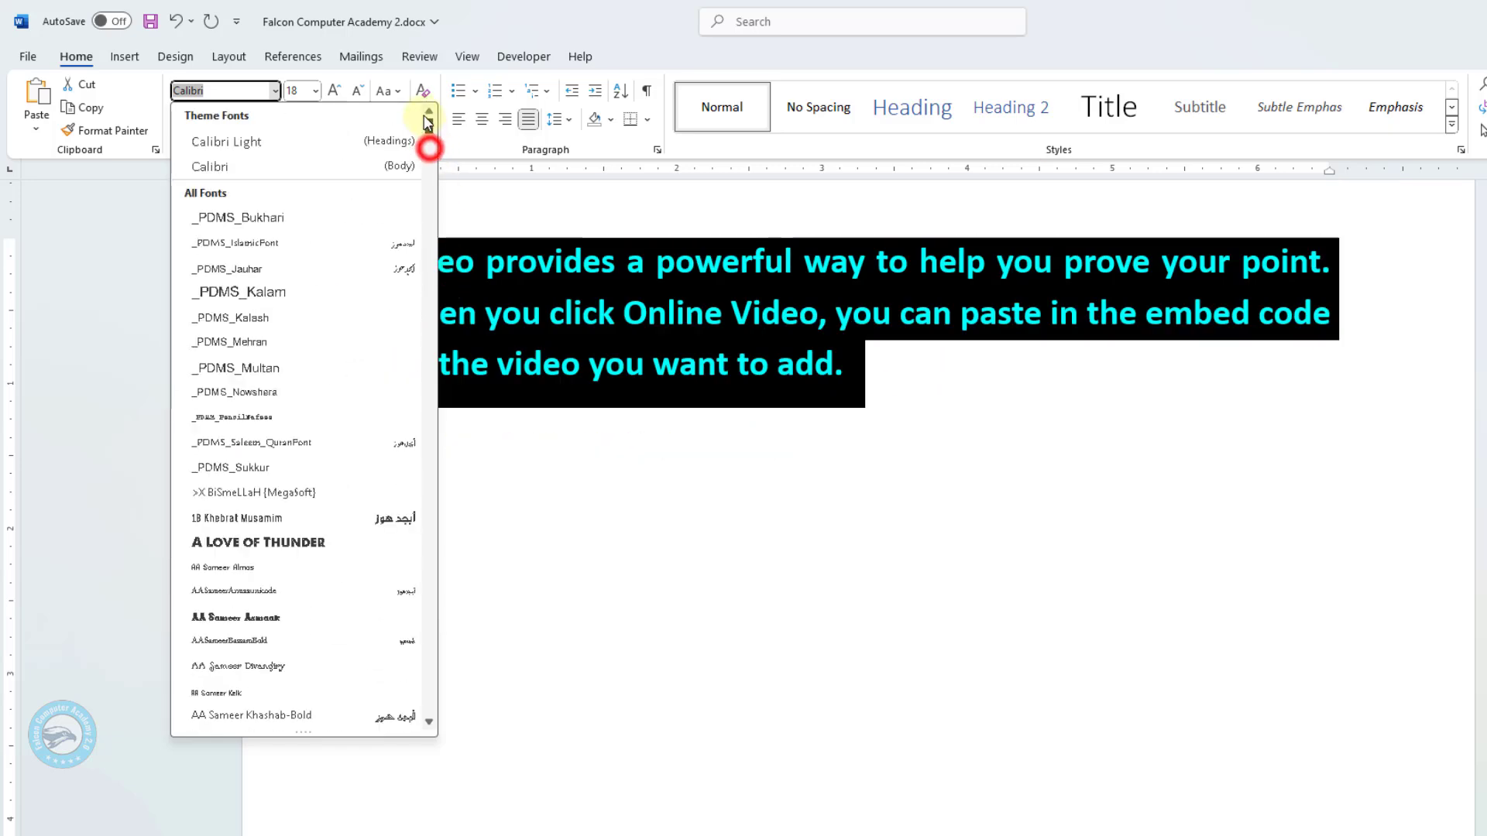
pyautogui.click(256, 291)
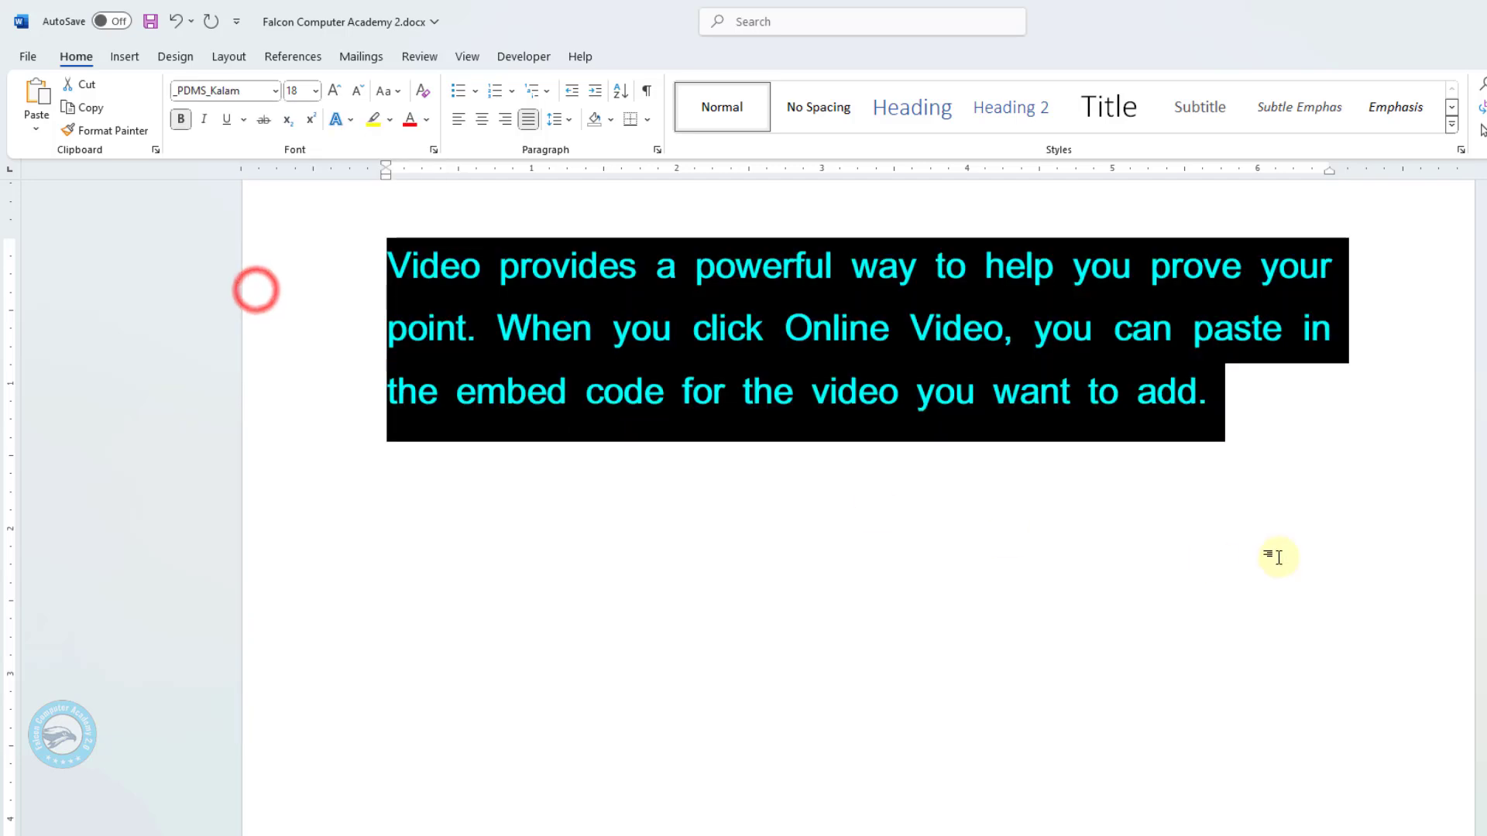
pyautogui.click(1278, 558)
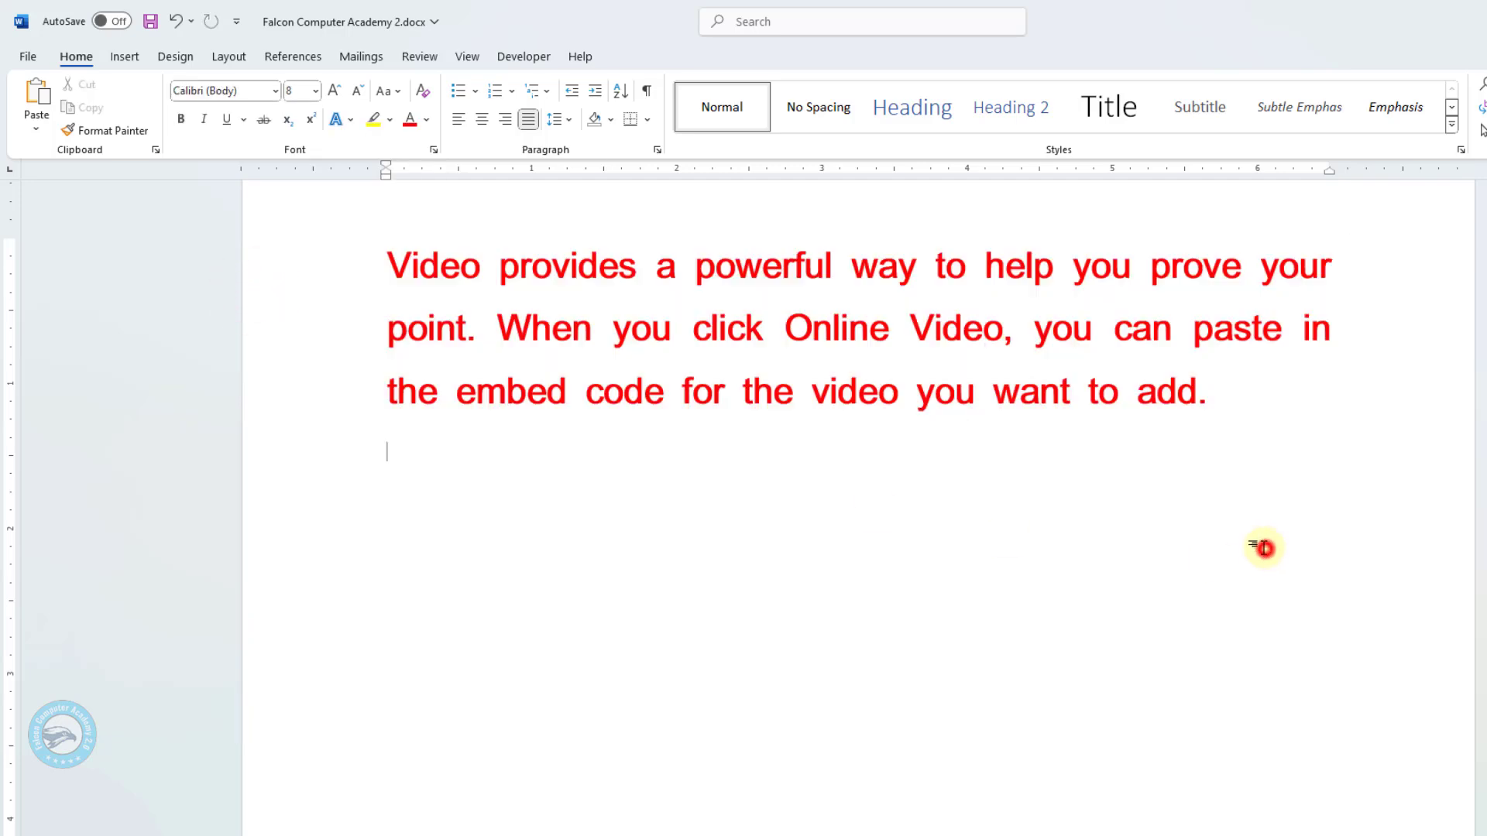
# Select the whole red paragraph and clear its character formatting back to the default
pyautogui.hotkey('ctrl', 'space')
pyautogui.moveTo(1228, 405); pyautogui.dragTo(345, 268)
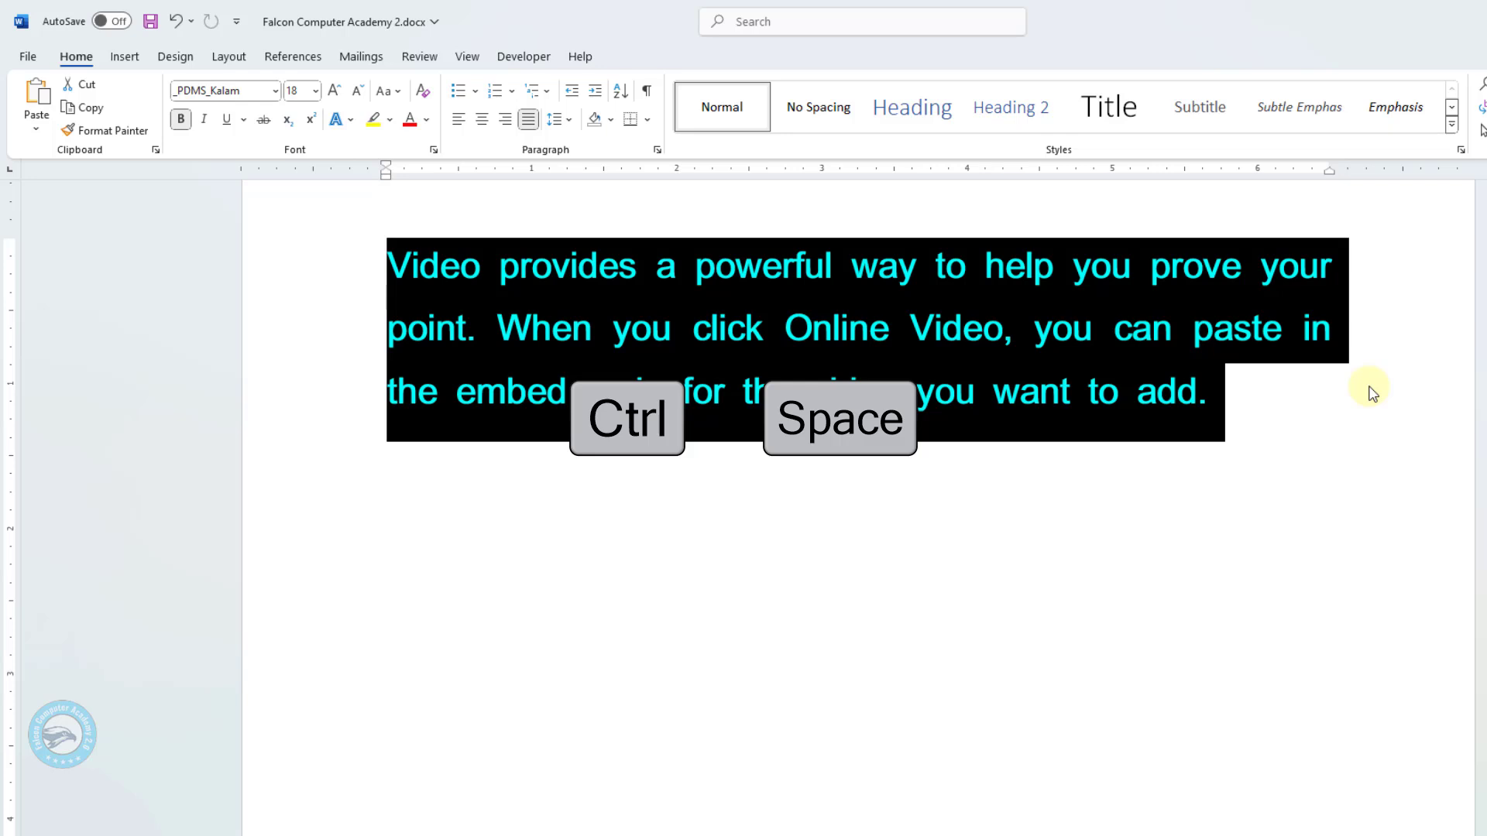
pyautogui.hotkey('ctrl', 'space')
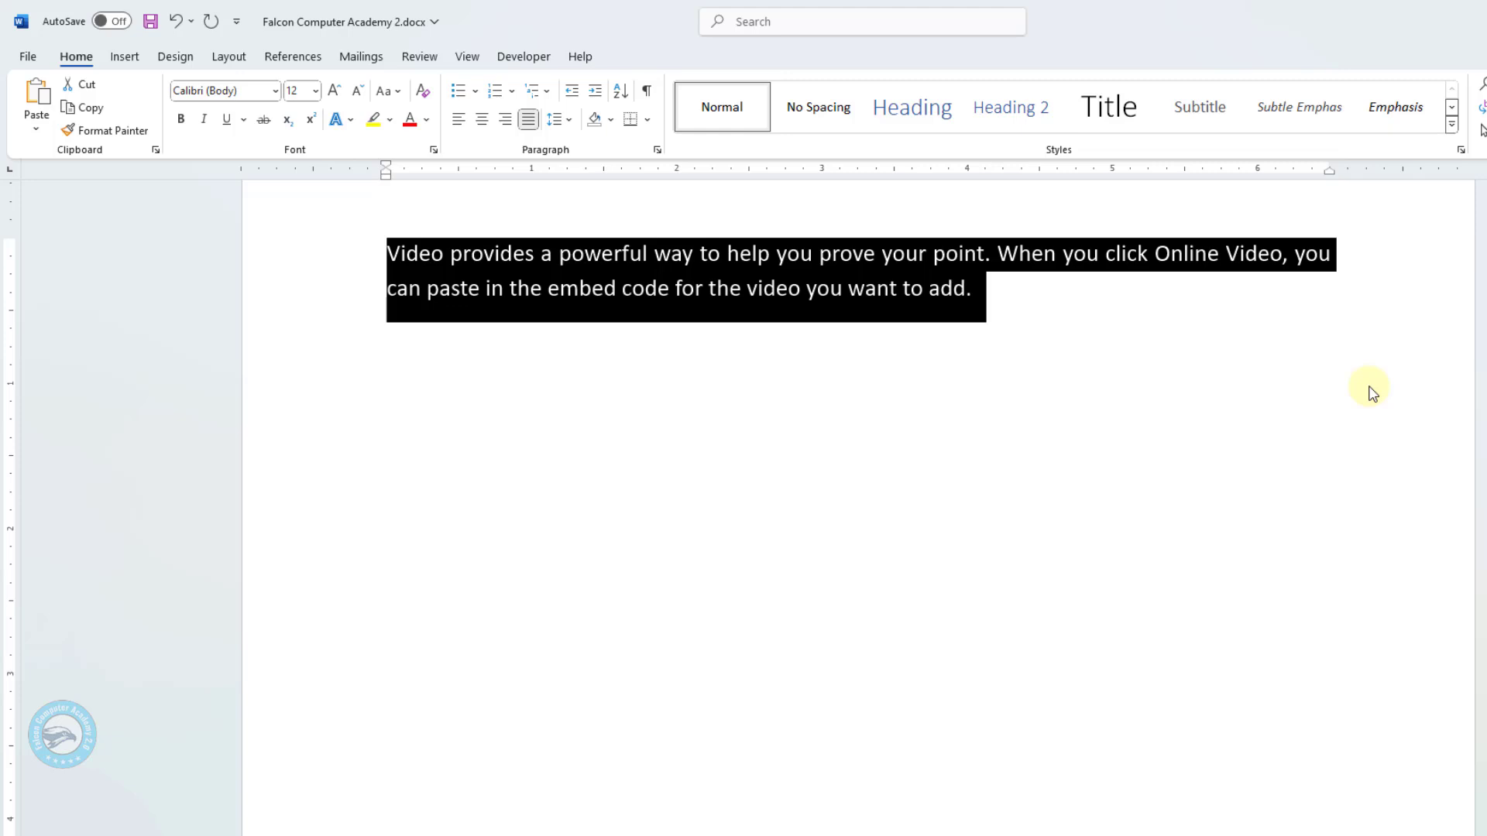
# Delete the selected paragraph and generate sample text in its place with =rand()
pyautogui.press('Delete')
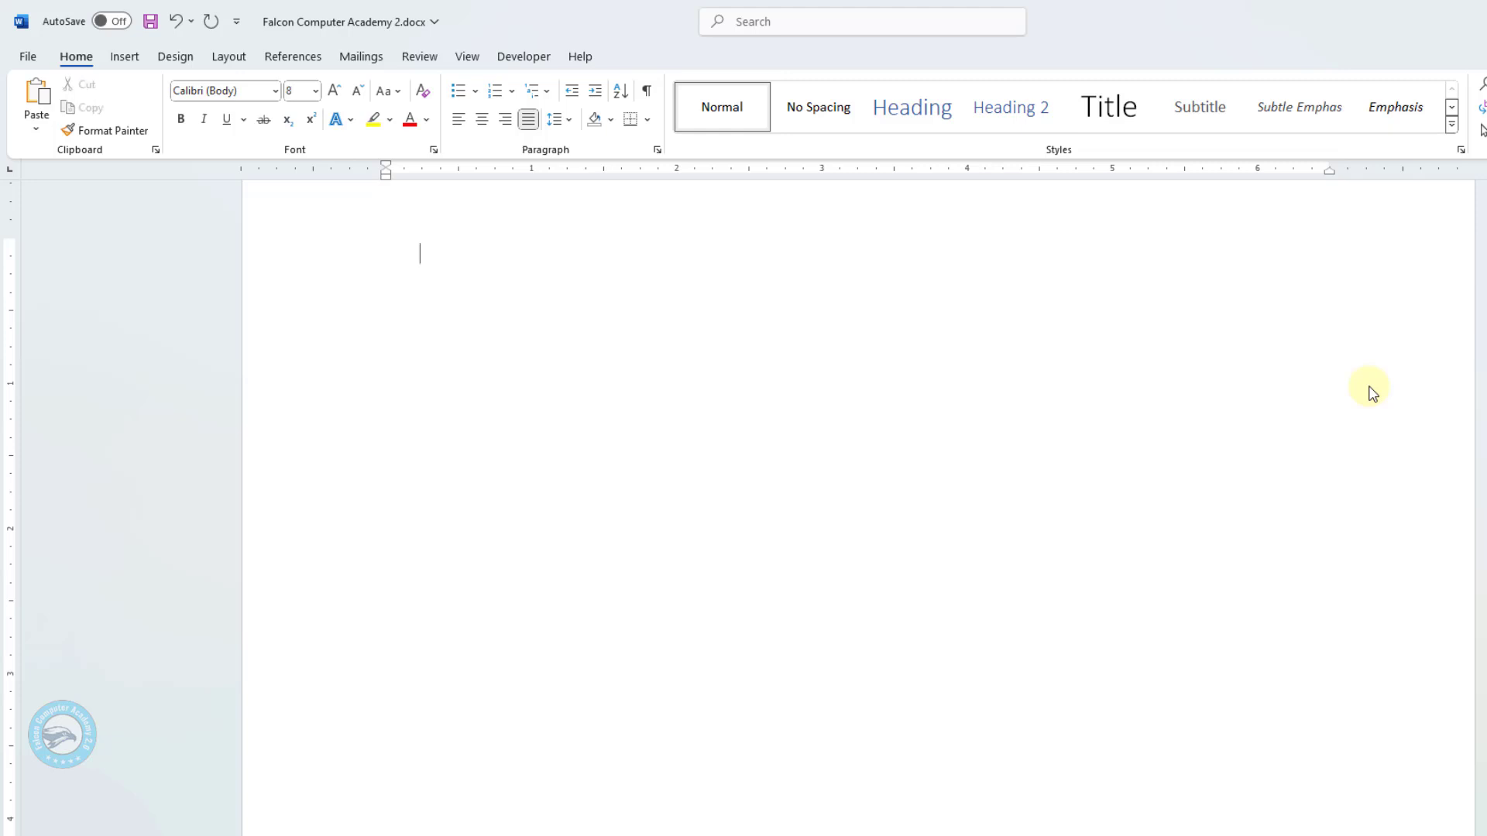
pyautogui.write('=rand()')
pyautogui.press('Return')
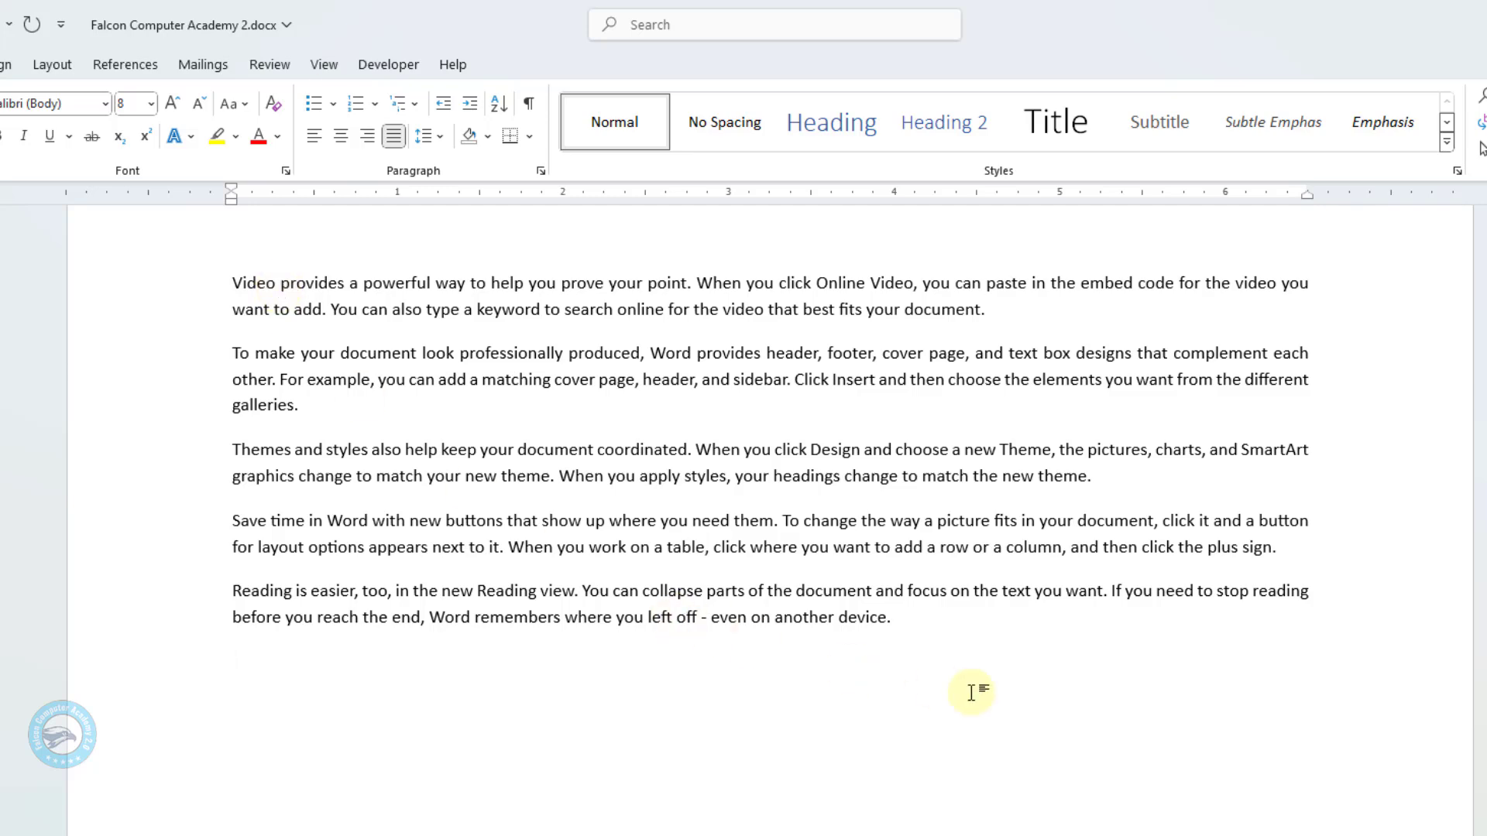
# Search the document for the word "video" and close the search
pyautogui.hotkey('ctrl', 'f')
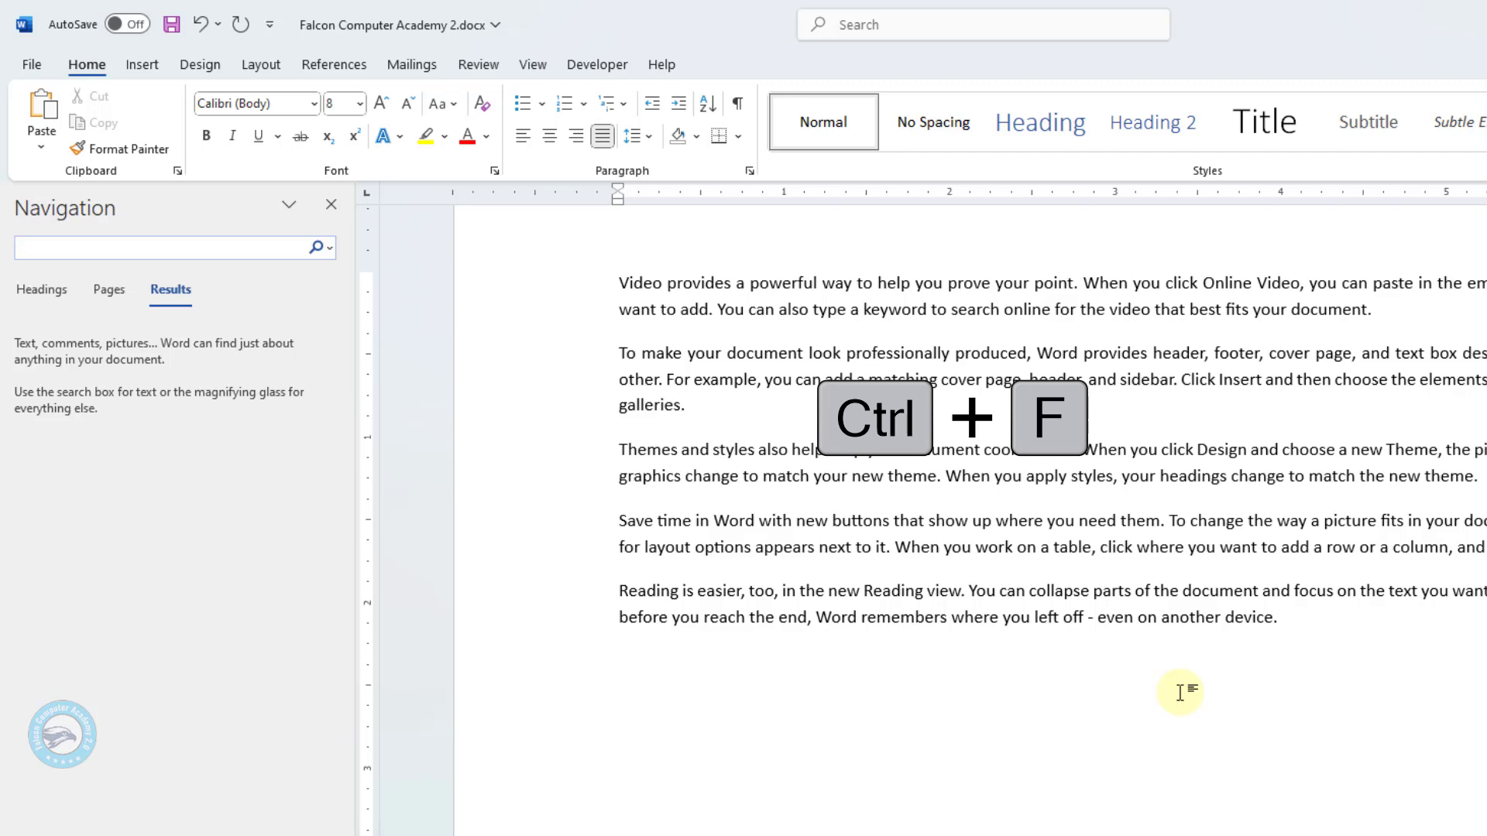
pyautogui.write('video')
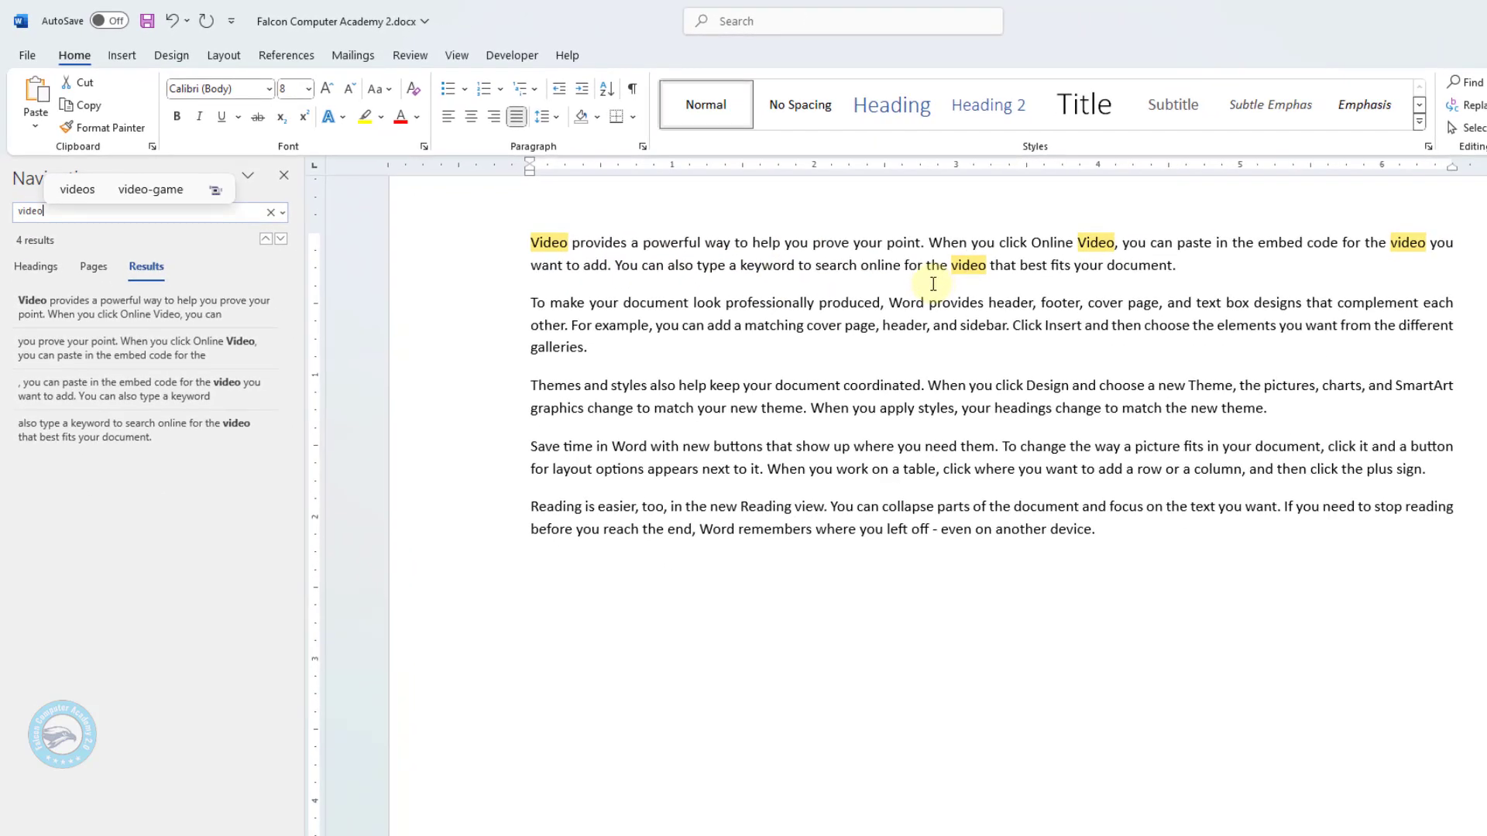
pyautogui.click(283, 178)
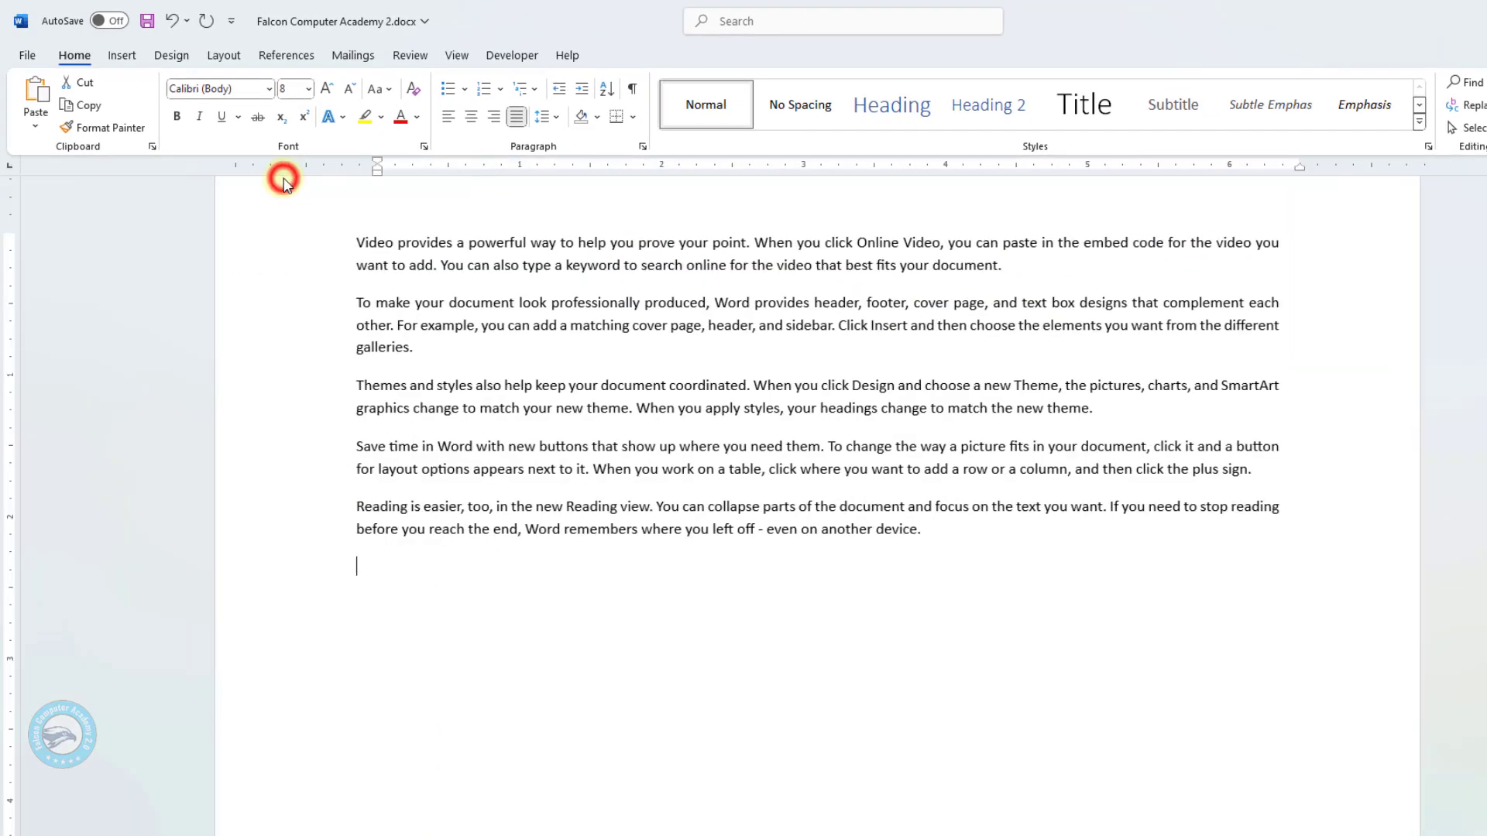
# Replace every occurrence of "video" with "Photos" throughout the document
pyautogui.hotkey('ctrl', 'h')
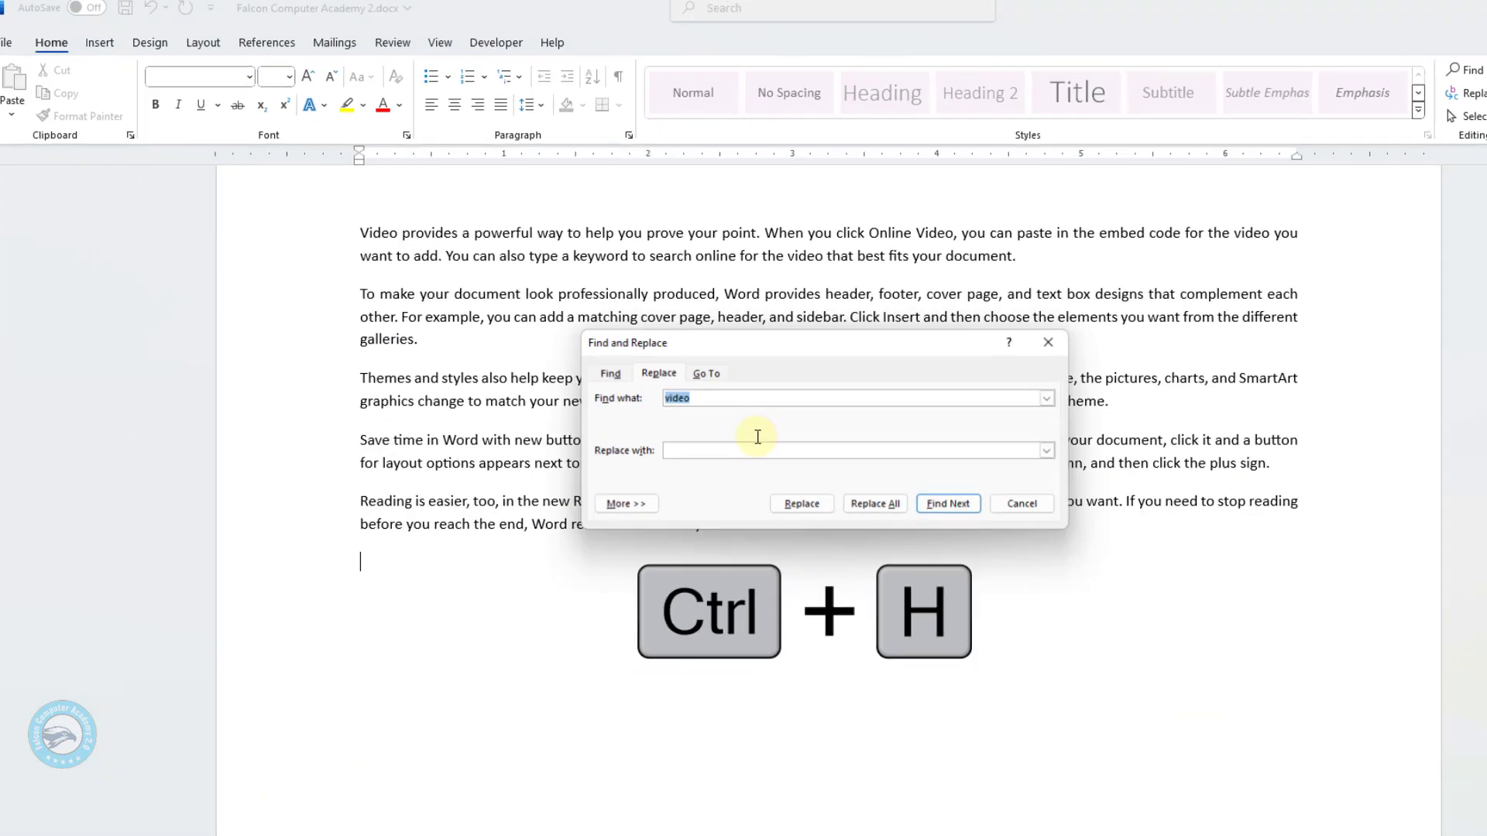
pyautogui.moveTo(530, 252); pyautogui.dragTo(186, 235)
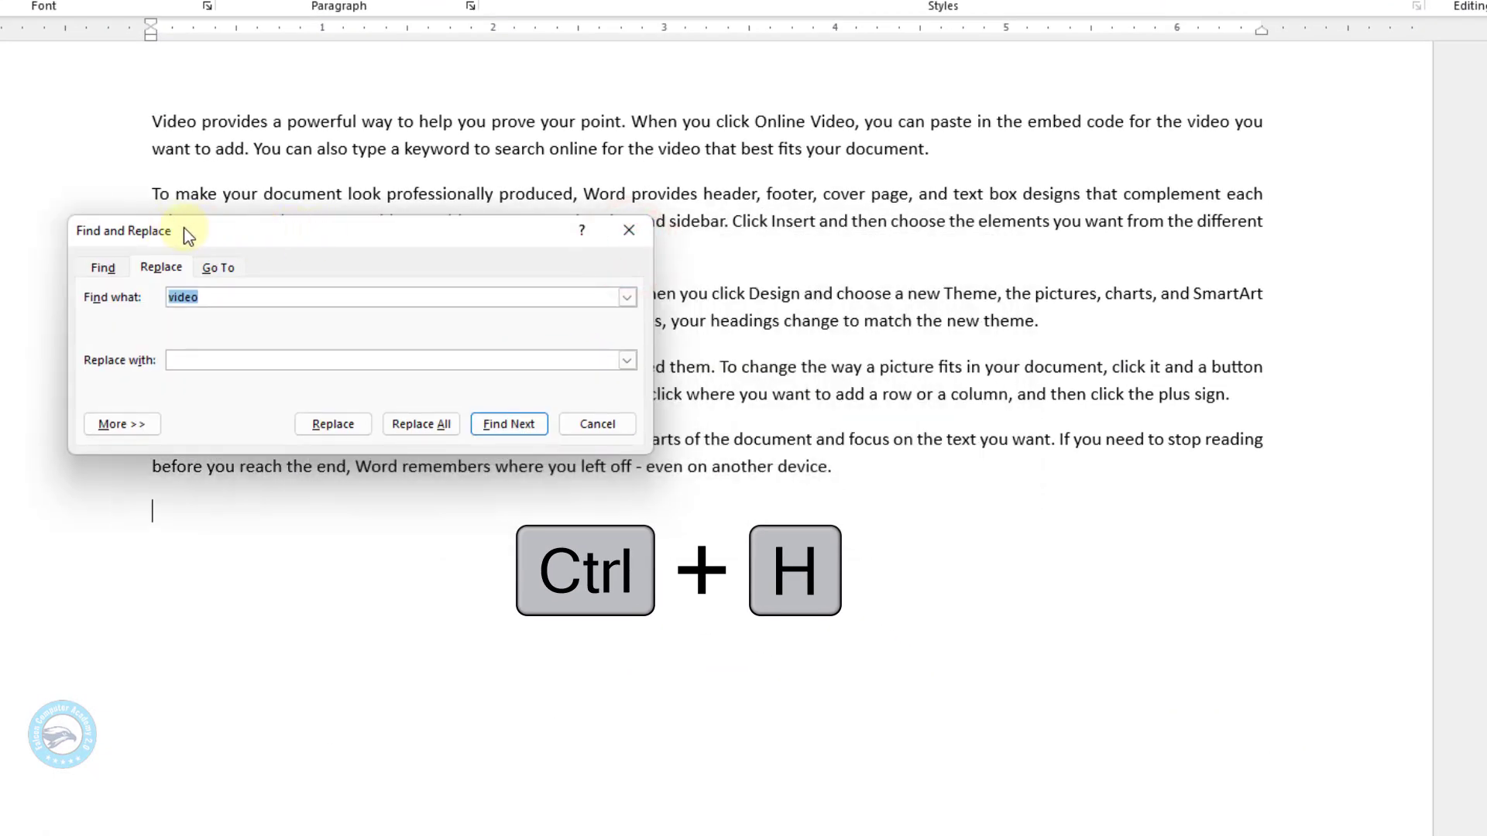
pyautogui.click(218, 297)
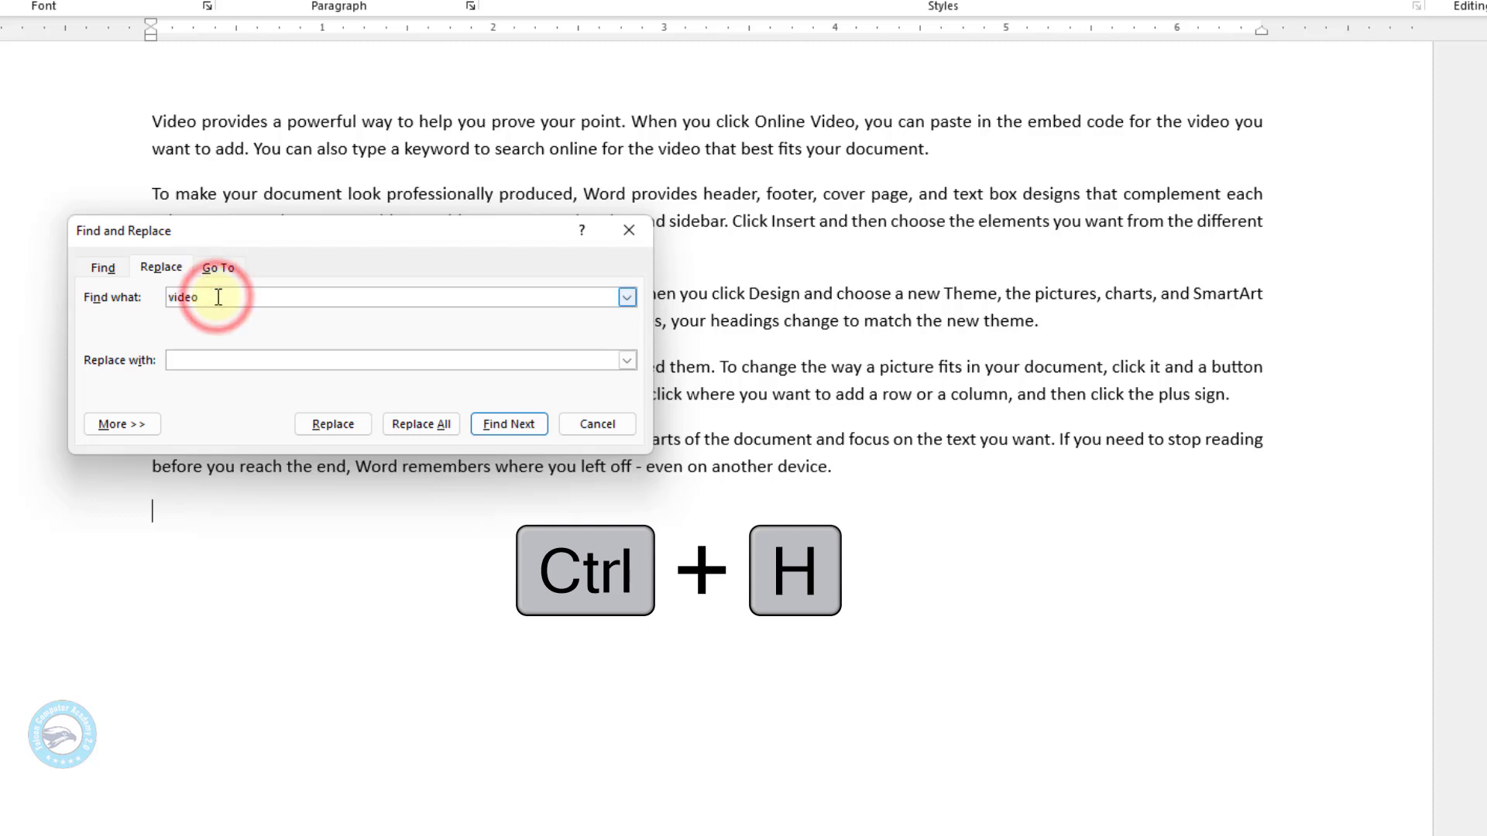
pyautogui.click(207, 364)
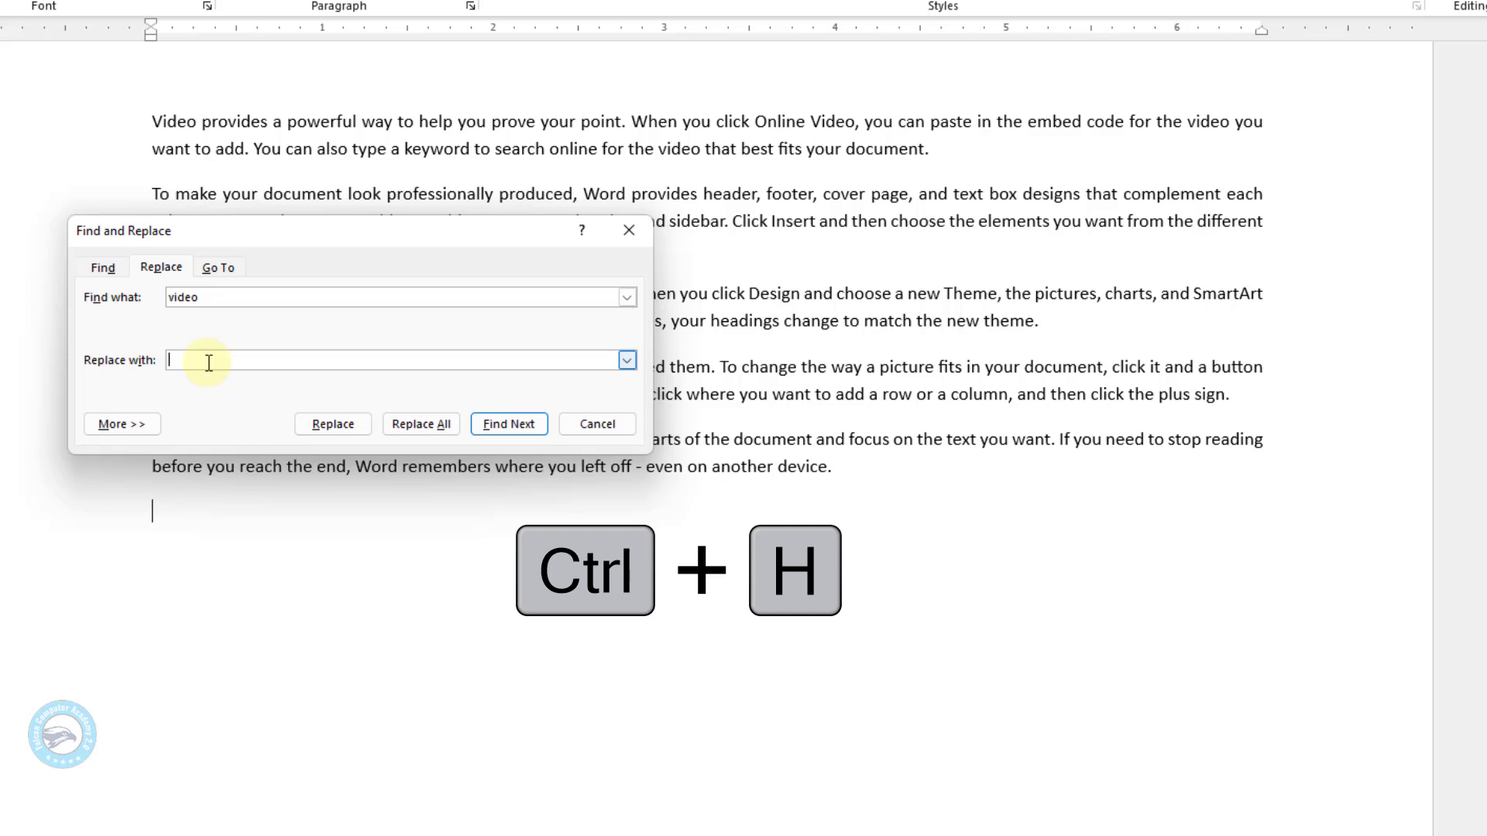
pyautogui.write('Photos')
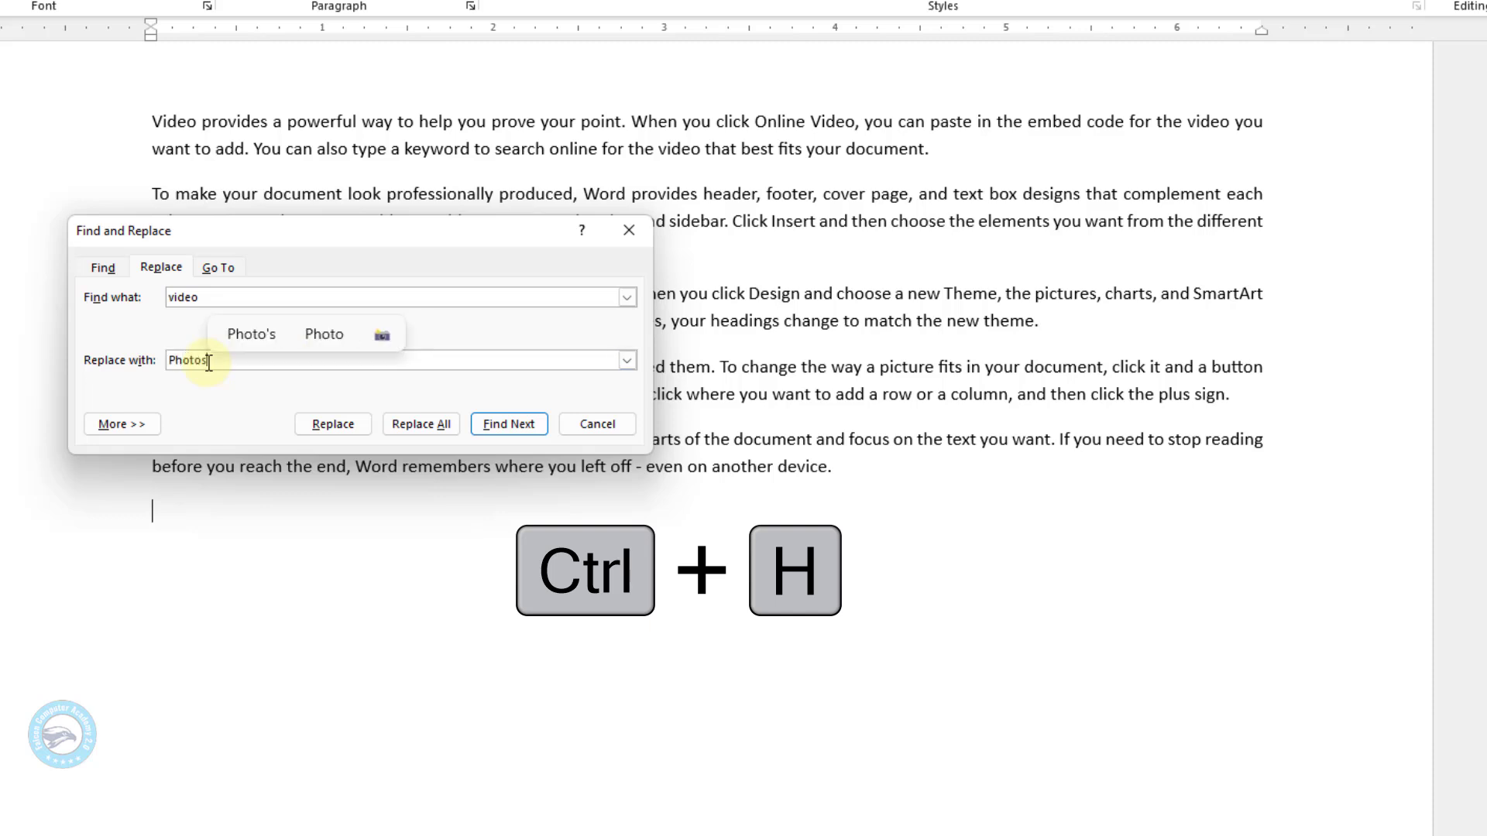
pyautogui.click(430, 427)
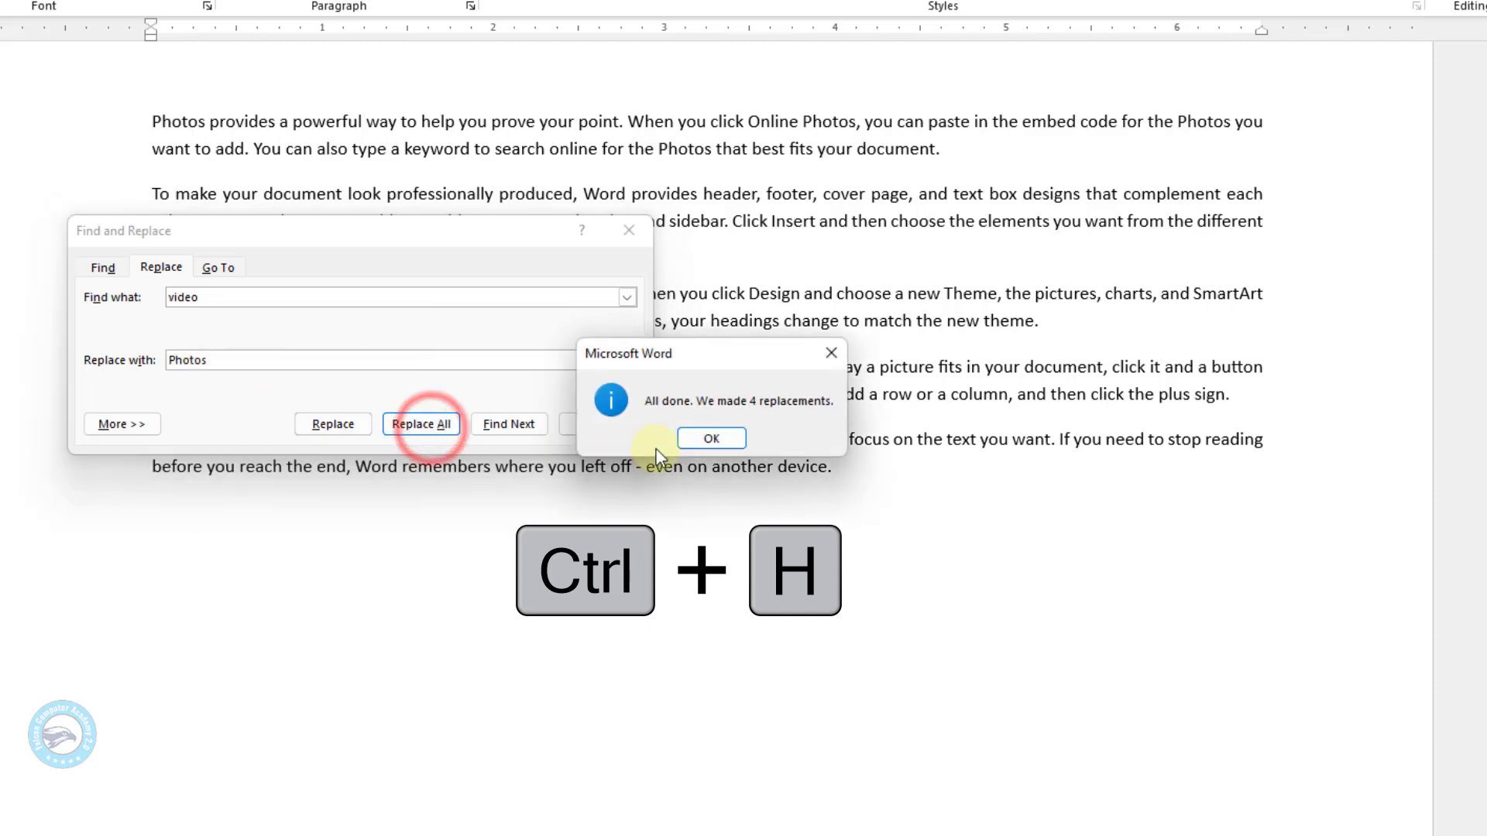
pyautogui.click(712, 438)
pyautogui.click(610, 426)
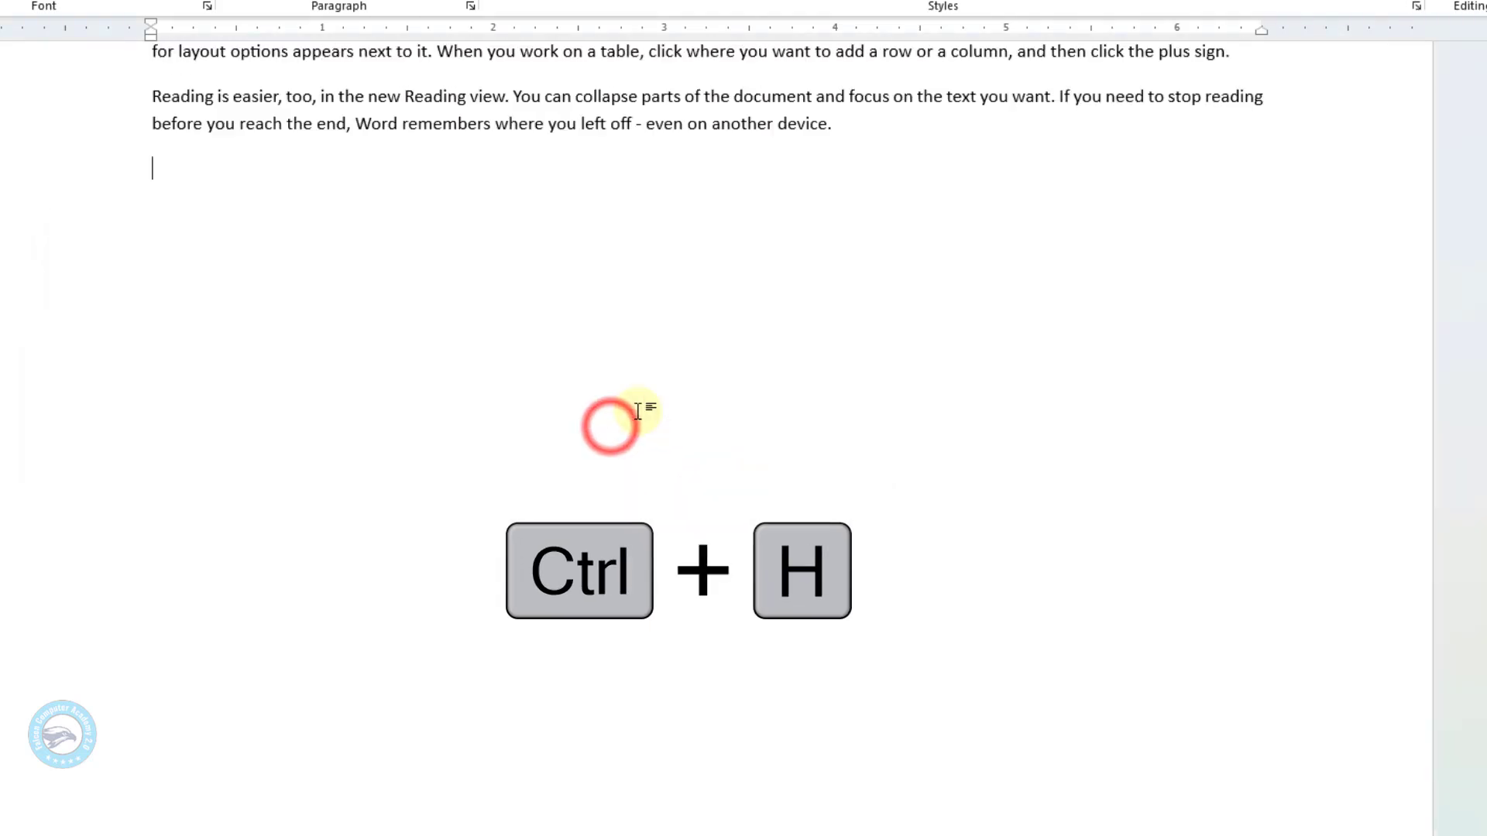
pyautogui.scroll(5, 620, 419)
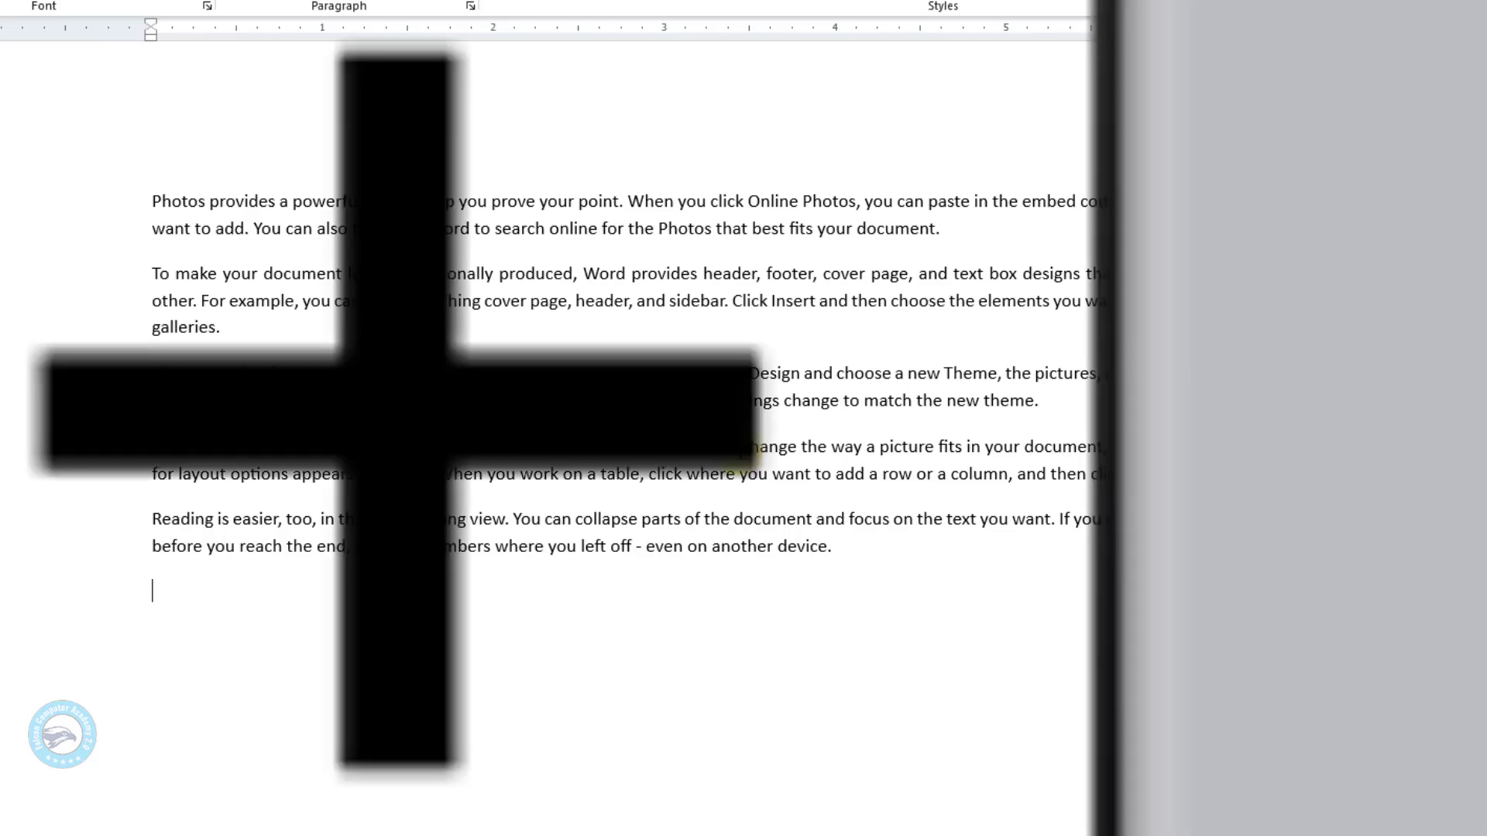
# Insert repeated page breaks after the last paragraph to extend the document to ten pages
pyautogui.hotkey('ctrl', 'Return')
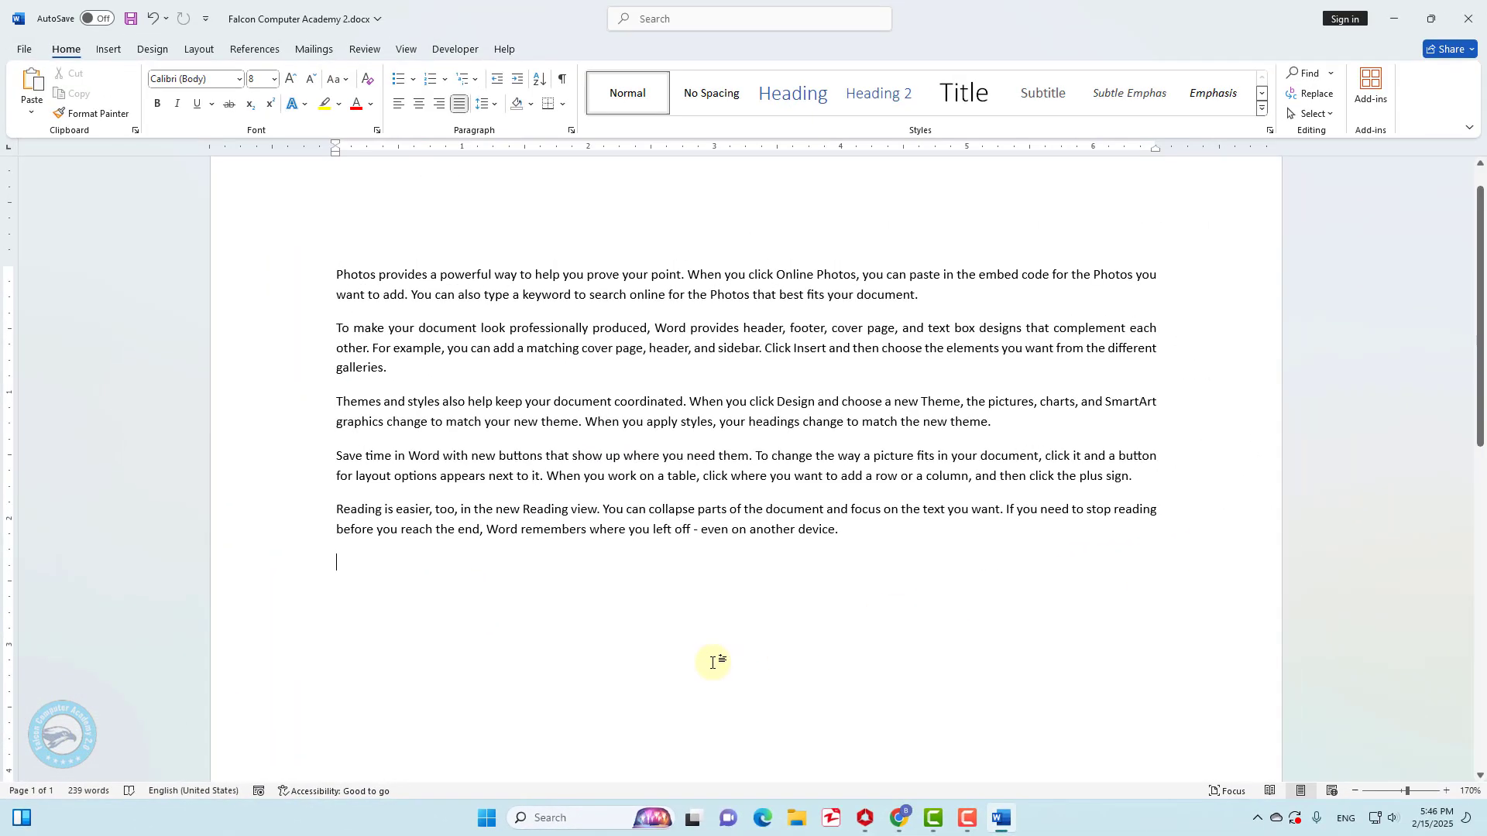
pyautogui.scroll(-5, 713, 662)
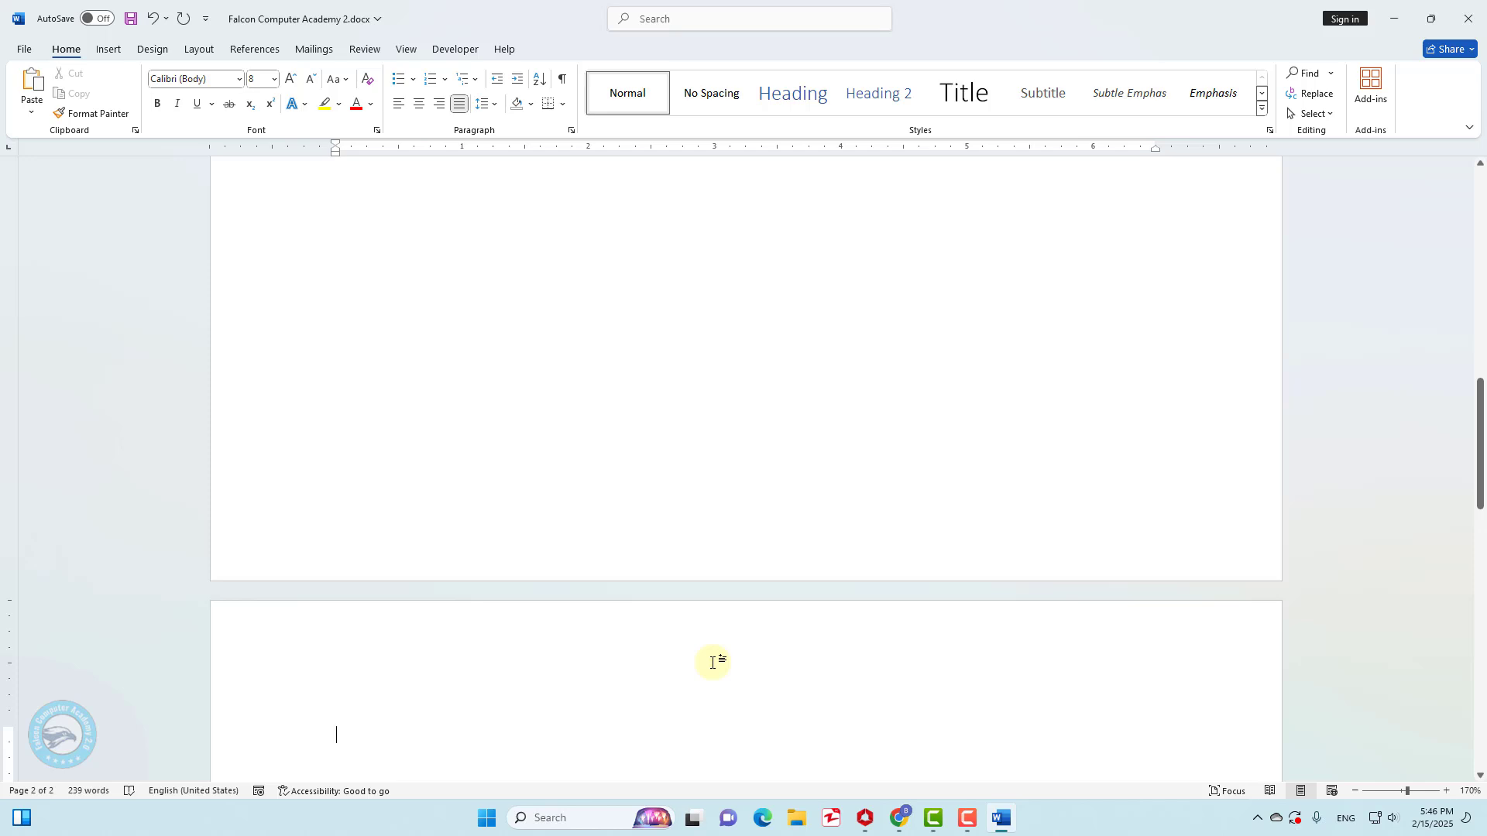
pyautogui.hotkey('ctrl', 'Return')
pyautogui.hotkey('ctrl', 'Return')
pyautogui.hotkey('ctrl', 'Return')
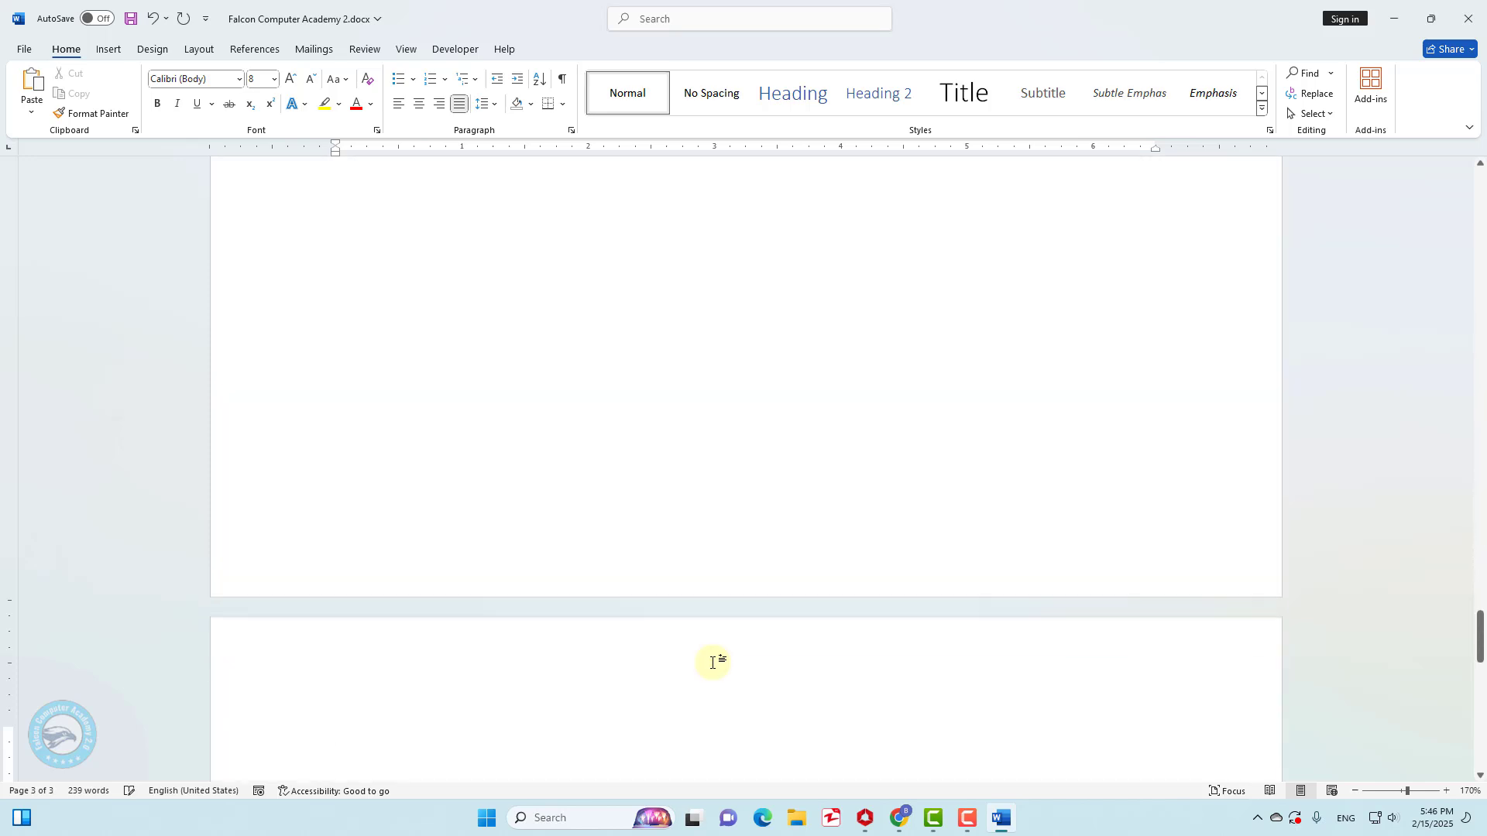
pyautogui.hotkey('ctrl', 'Return')
pyautogui.hotkey('ctrl', 'Return')
pyautogui.hotkey('ctrl', 'Return')
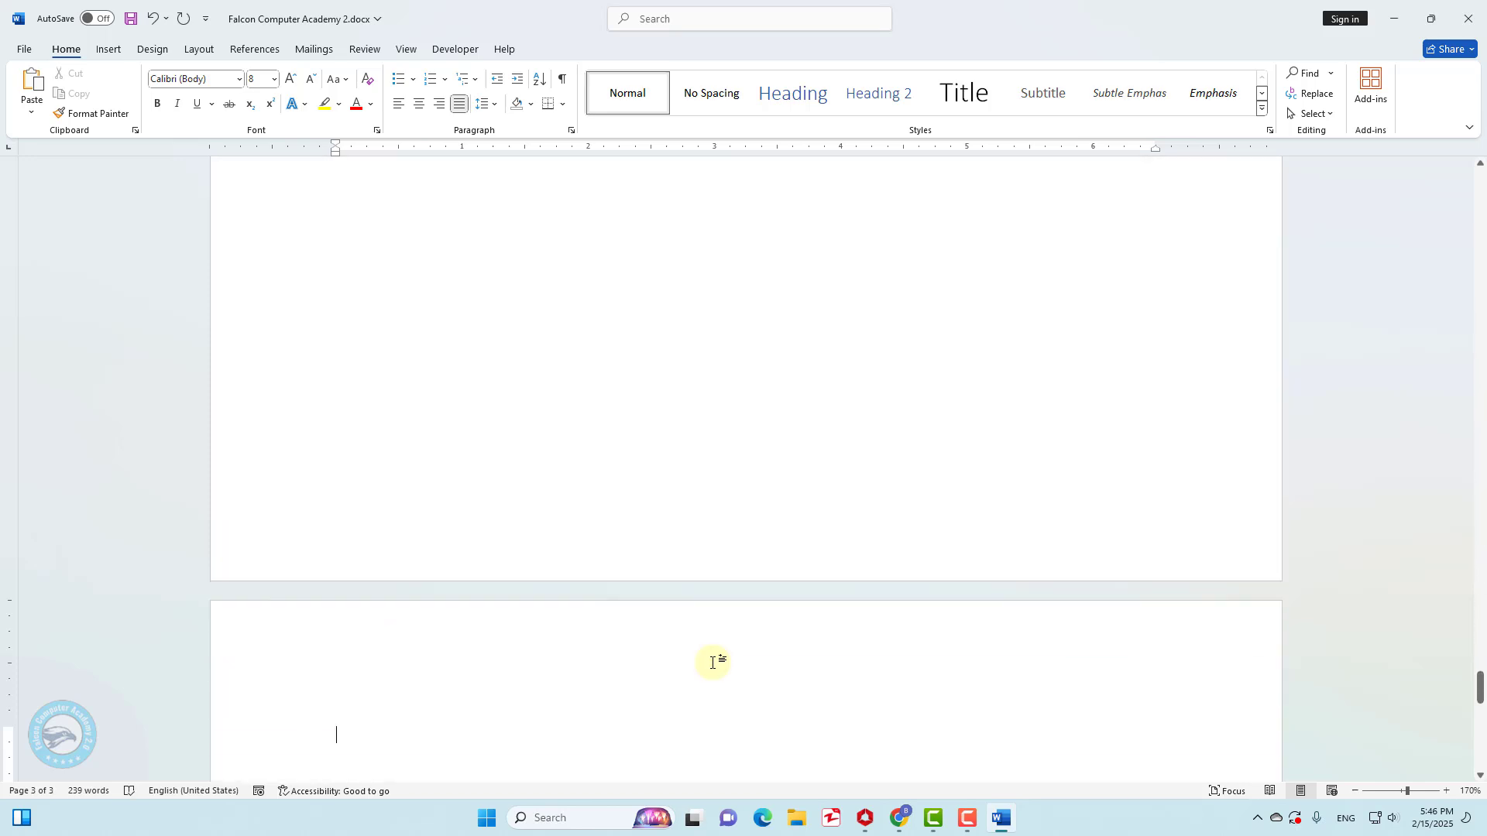
pyautogui.hotkey('ctrl', 'Return')
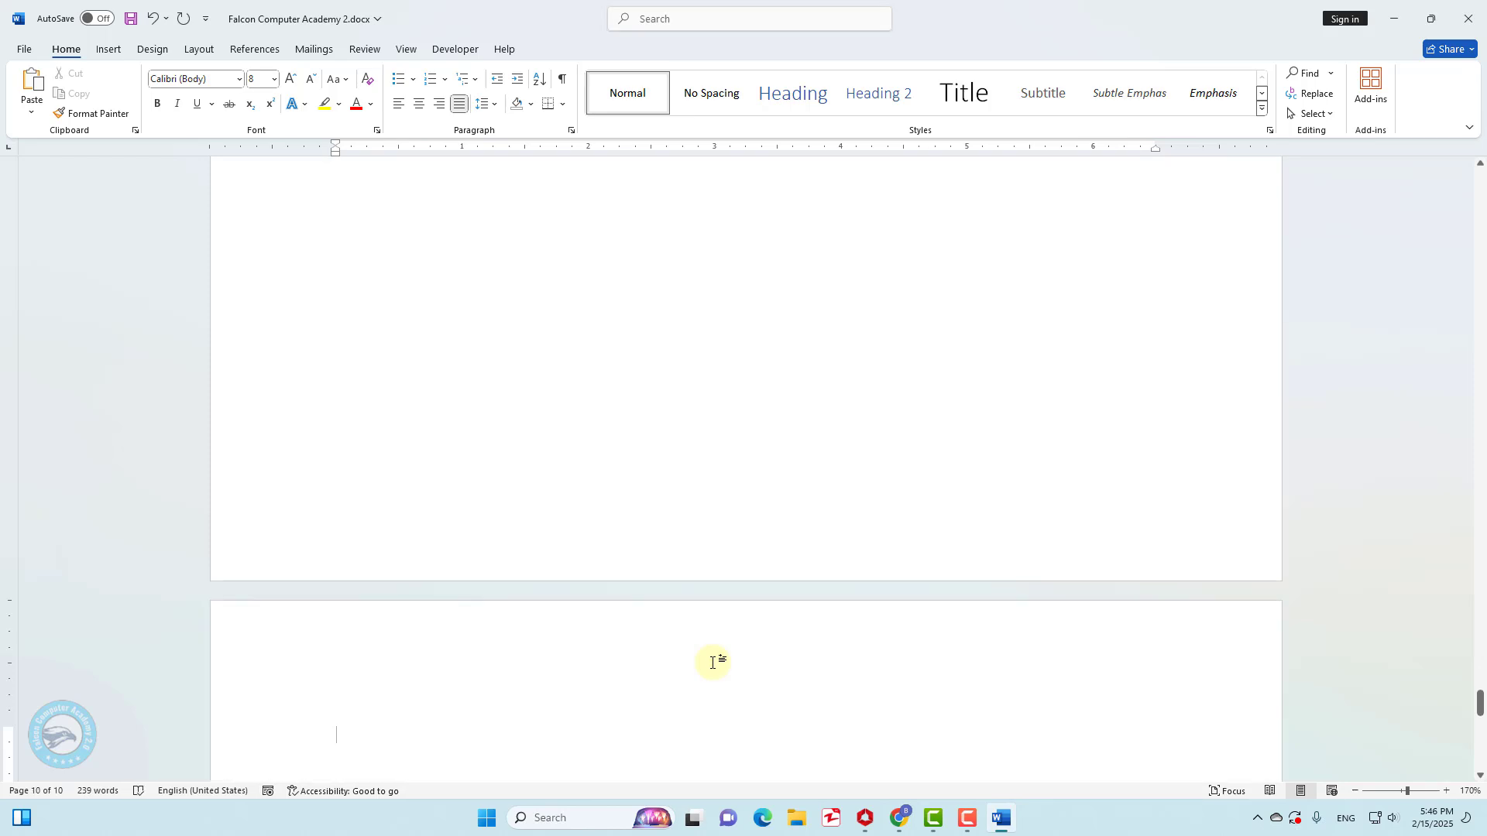
# Jump directly to page 5 of the document with Go To
pyautogui.hotkey('ctrl', 'g')
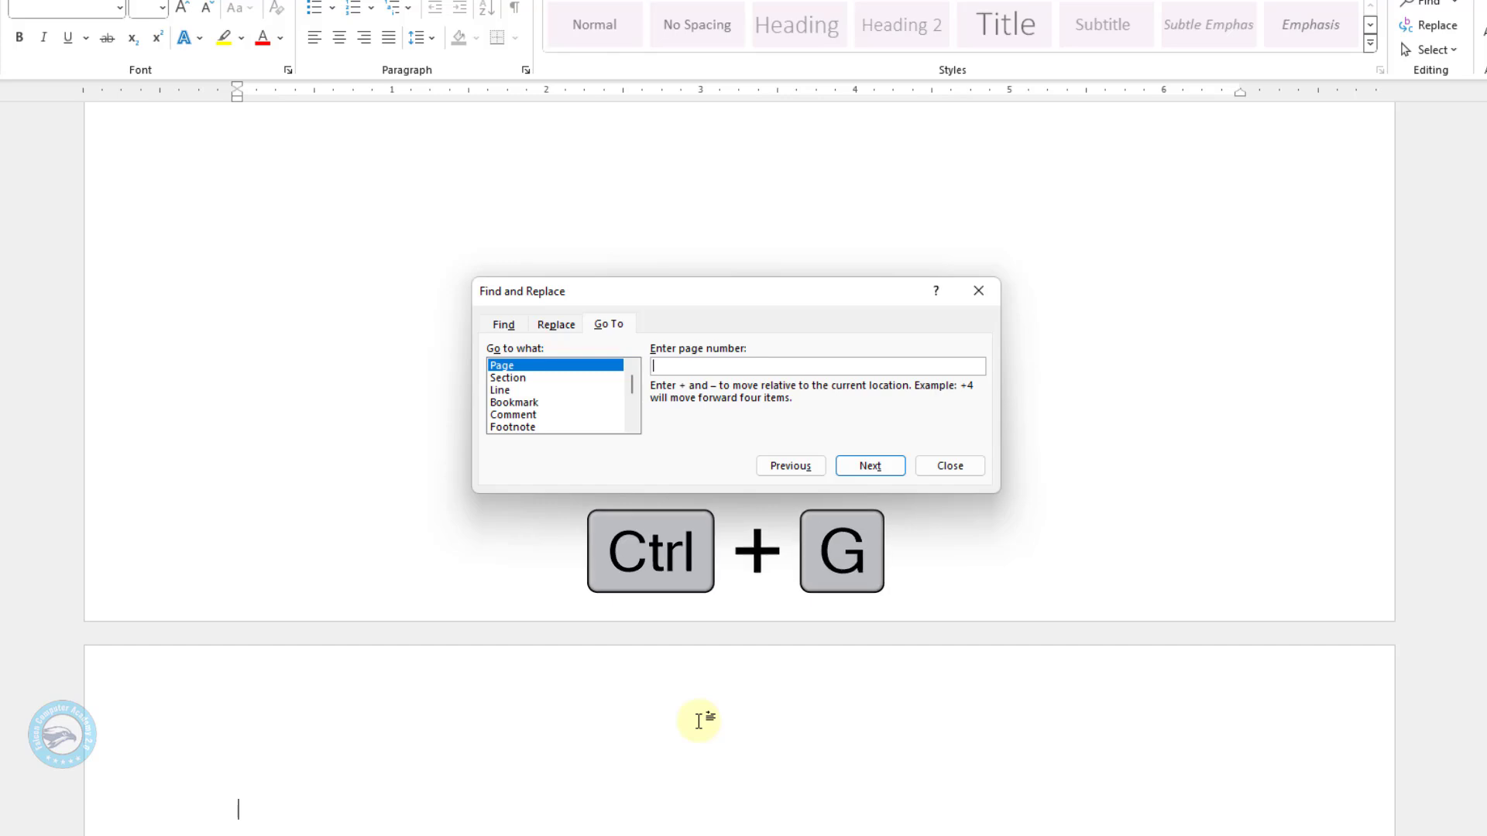
pyautogui.write('5')
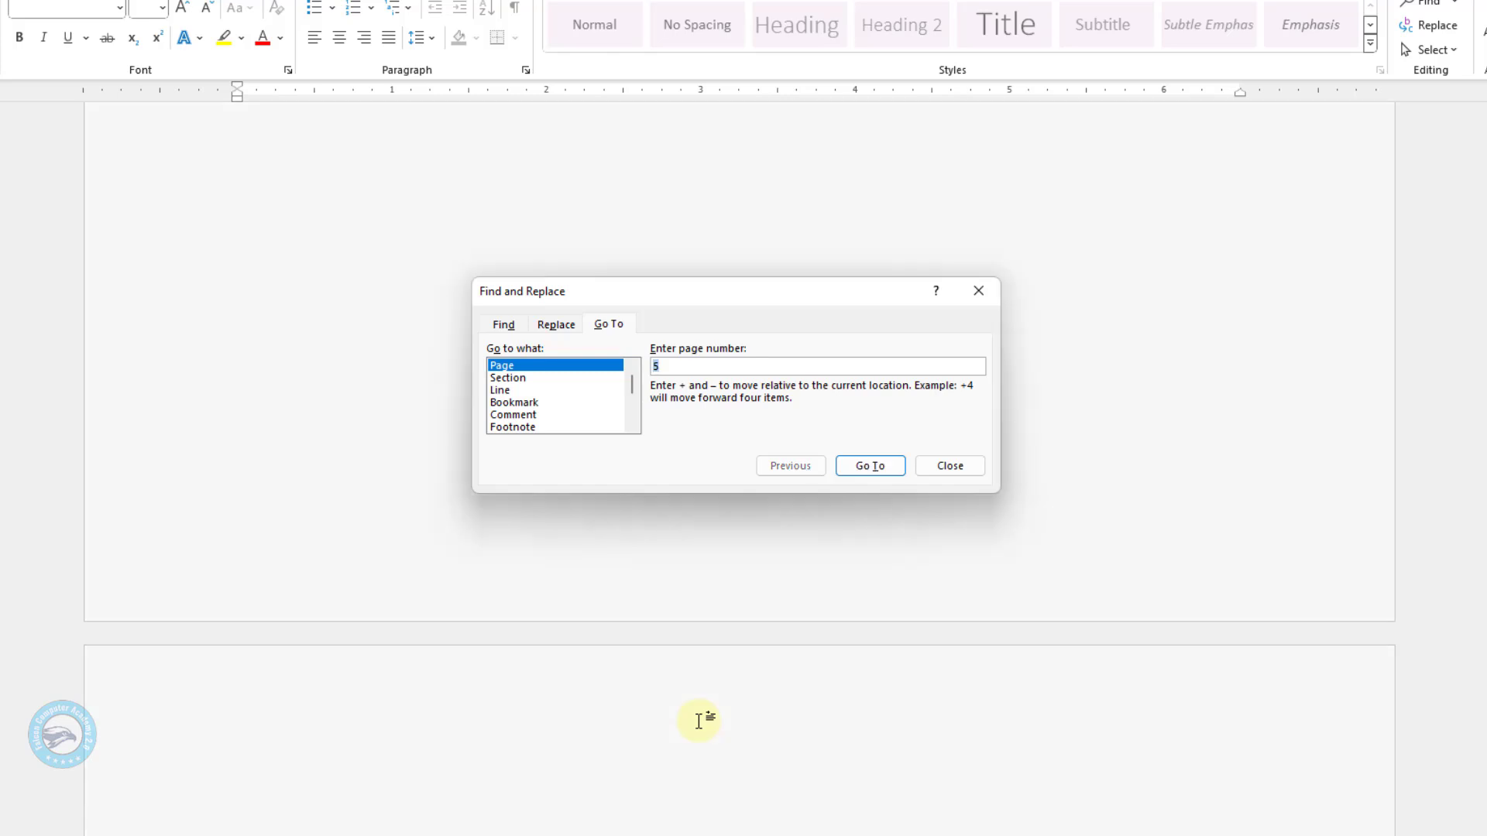
pyautogui.press('Return')
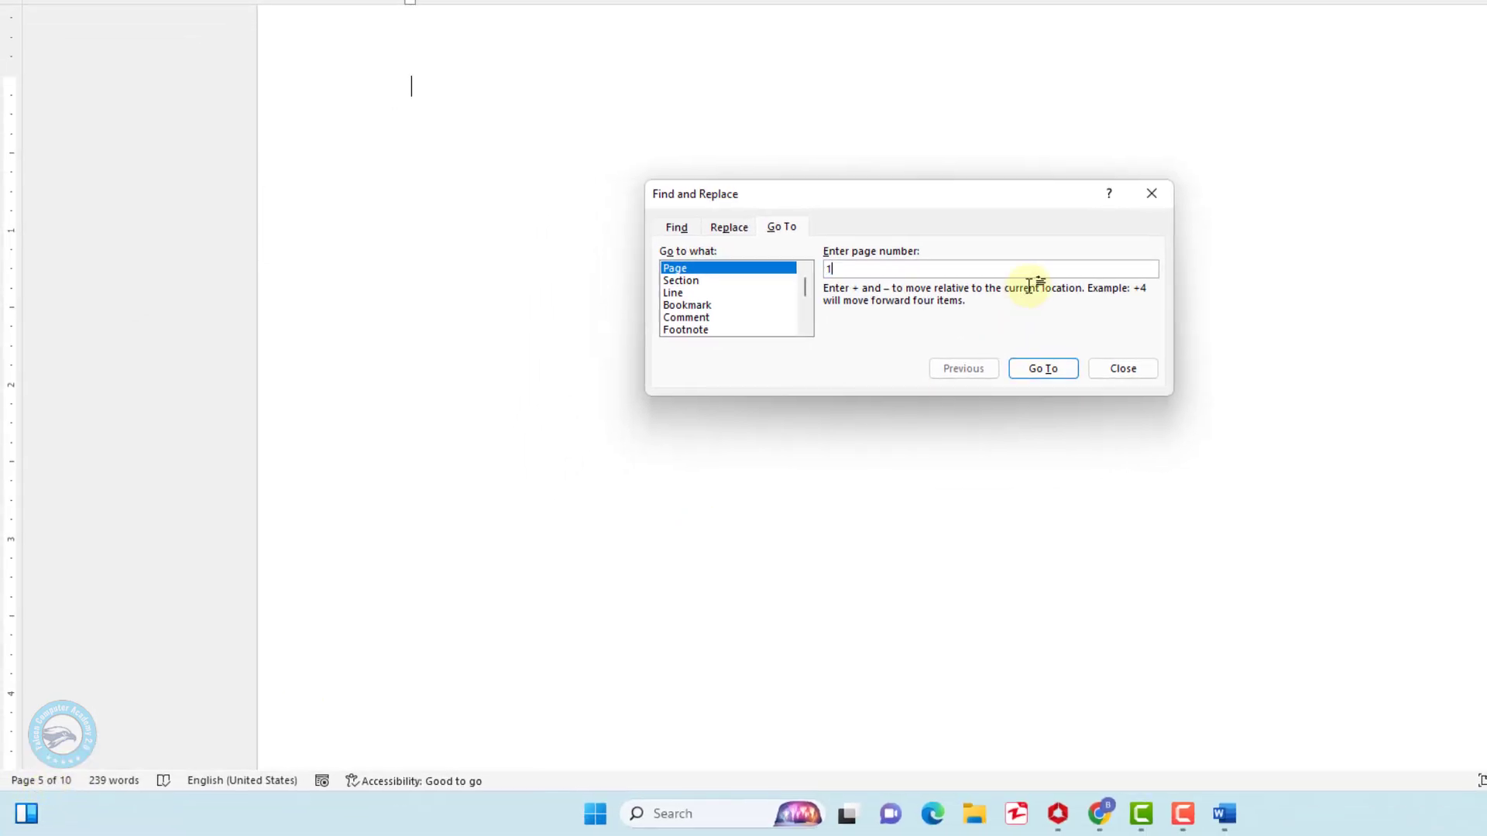
# Go to page 1 and page 10 by page number, and close the Find and Replace dialog
pyautogui.click(1047, 368)
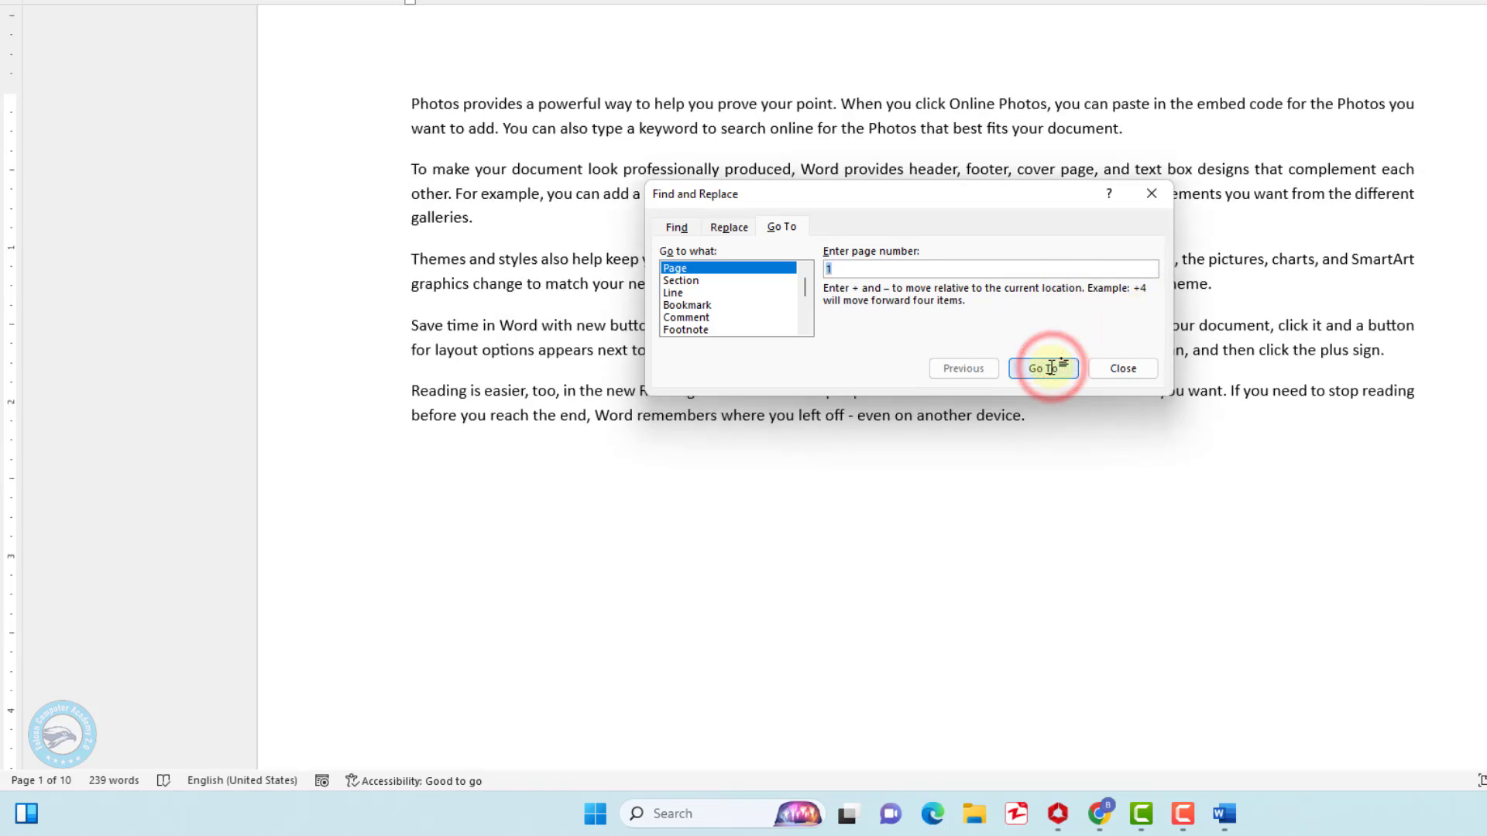
pyautogui.click(1051, 368)
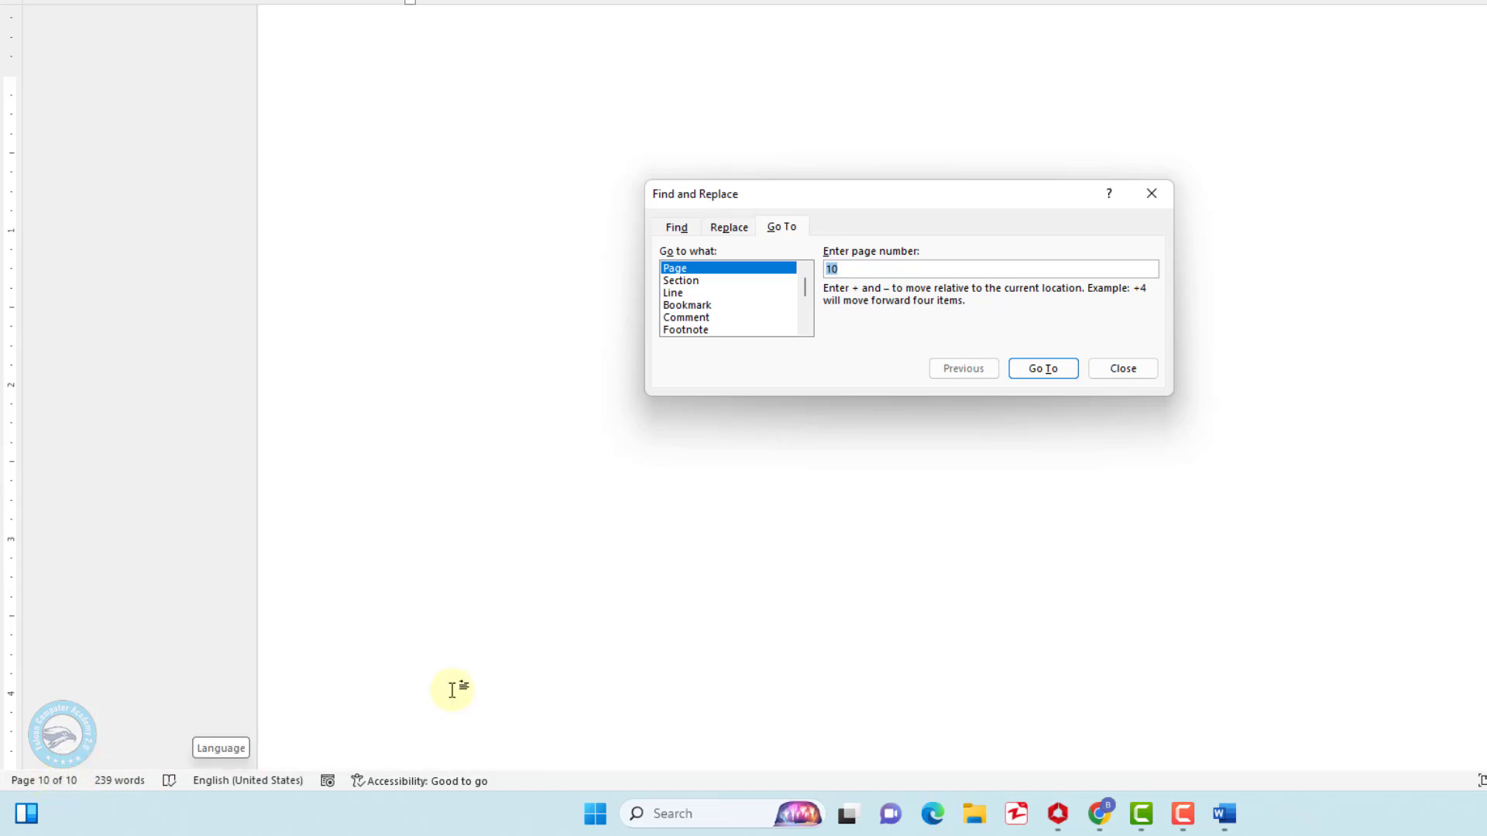
pyautogui.click(1150, 363)
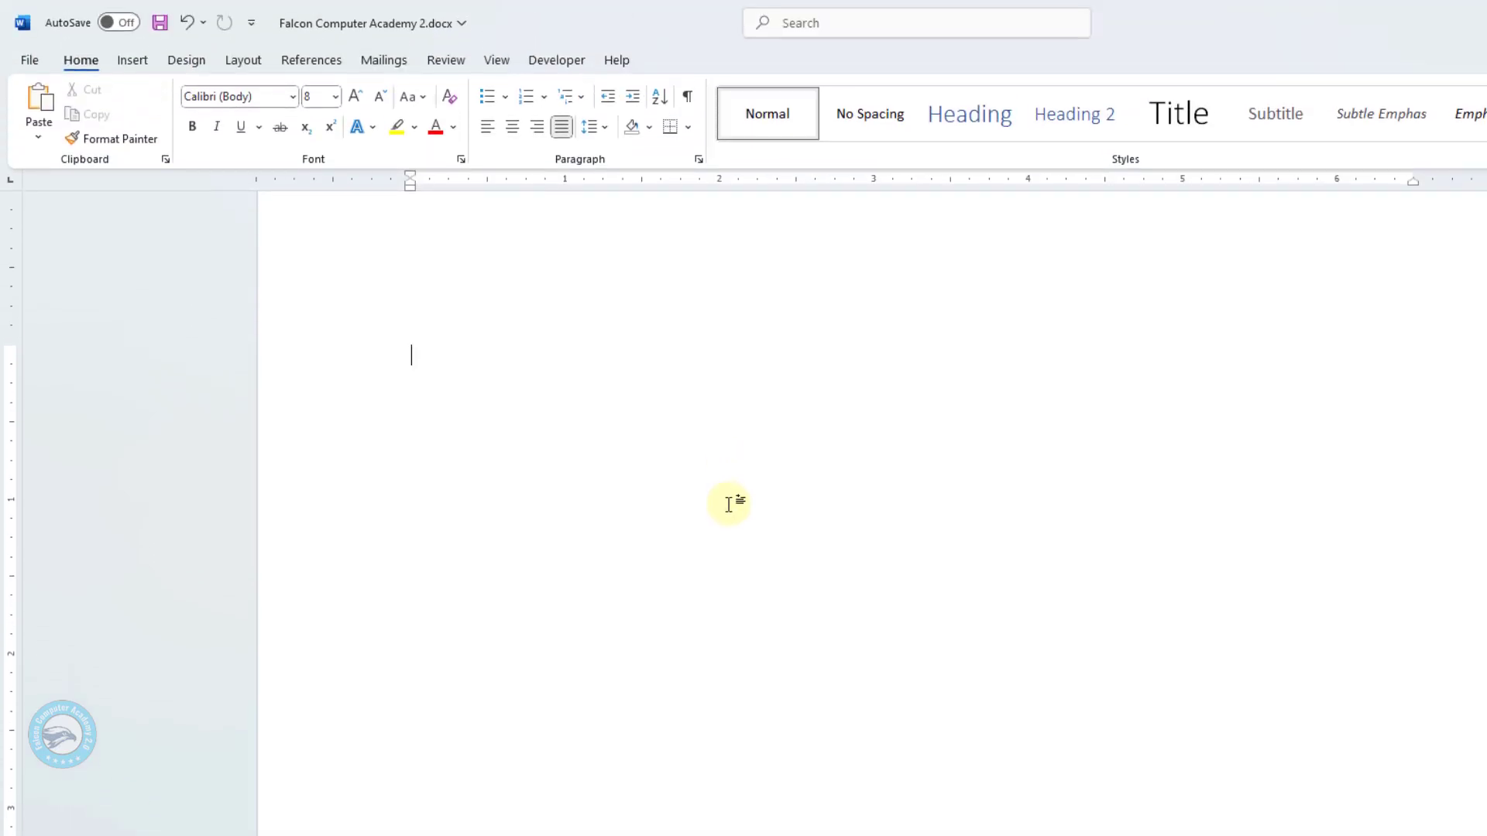
# Move back through the document one page at a time from page 10 to page 5
pyautogui.hotkey('ctrl', 'pageup')
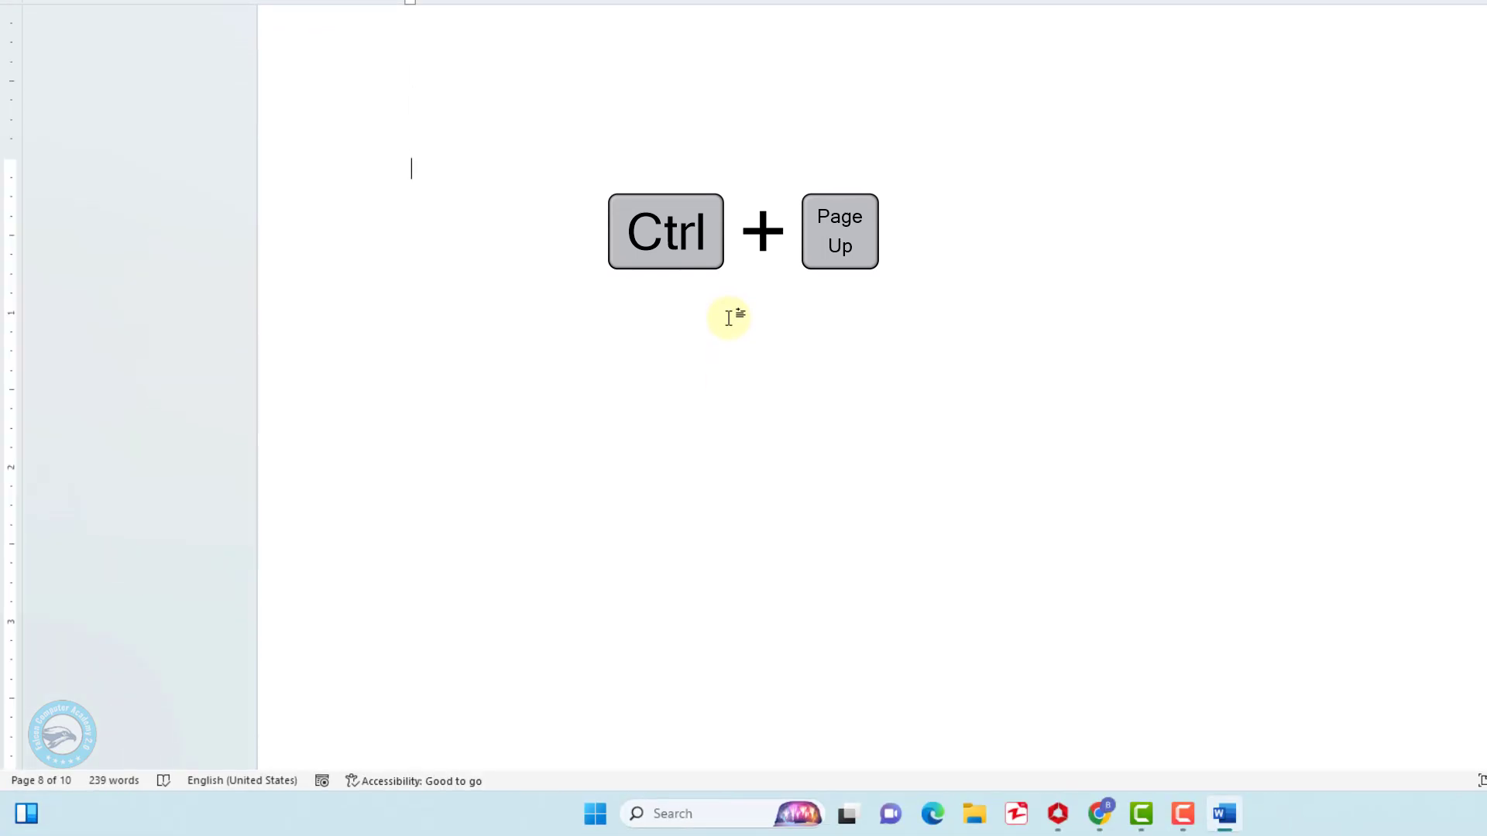
pyautogui.hotkey('ctrl', 'pageup')
pyautogui.hotkey('ctrl', 'pageup')
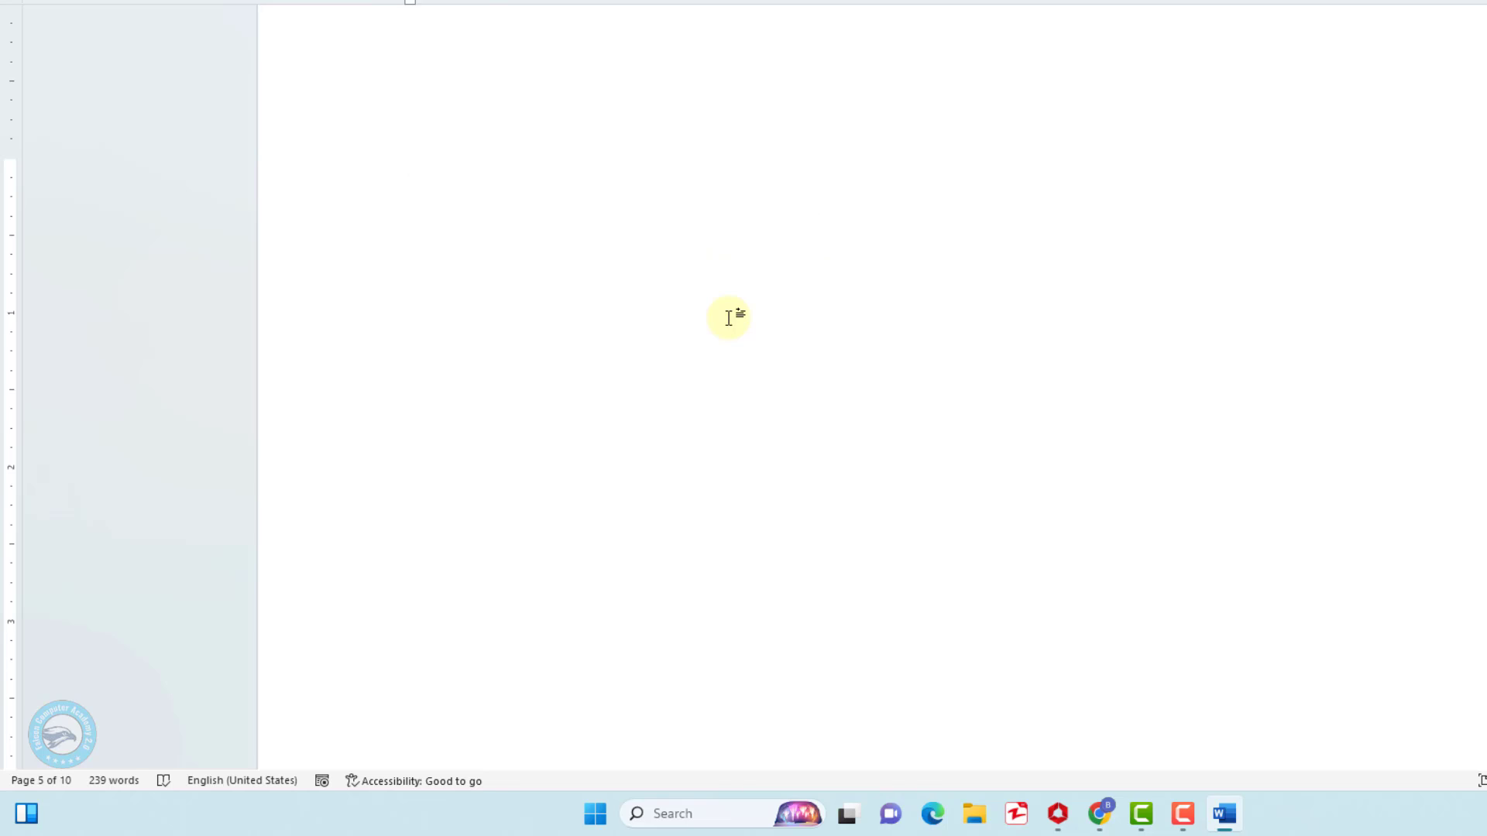
# Move back through the document one page at a time to page 1, then forward page by page to page 5
pyautogui.hotkey('ctrl', 'pageup')
pyautogui.hotkey('ctrl', 'pageup')
pyautogui.click(840, 404)
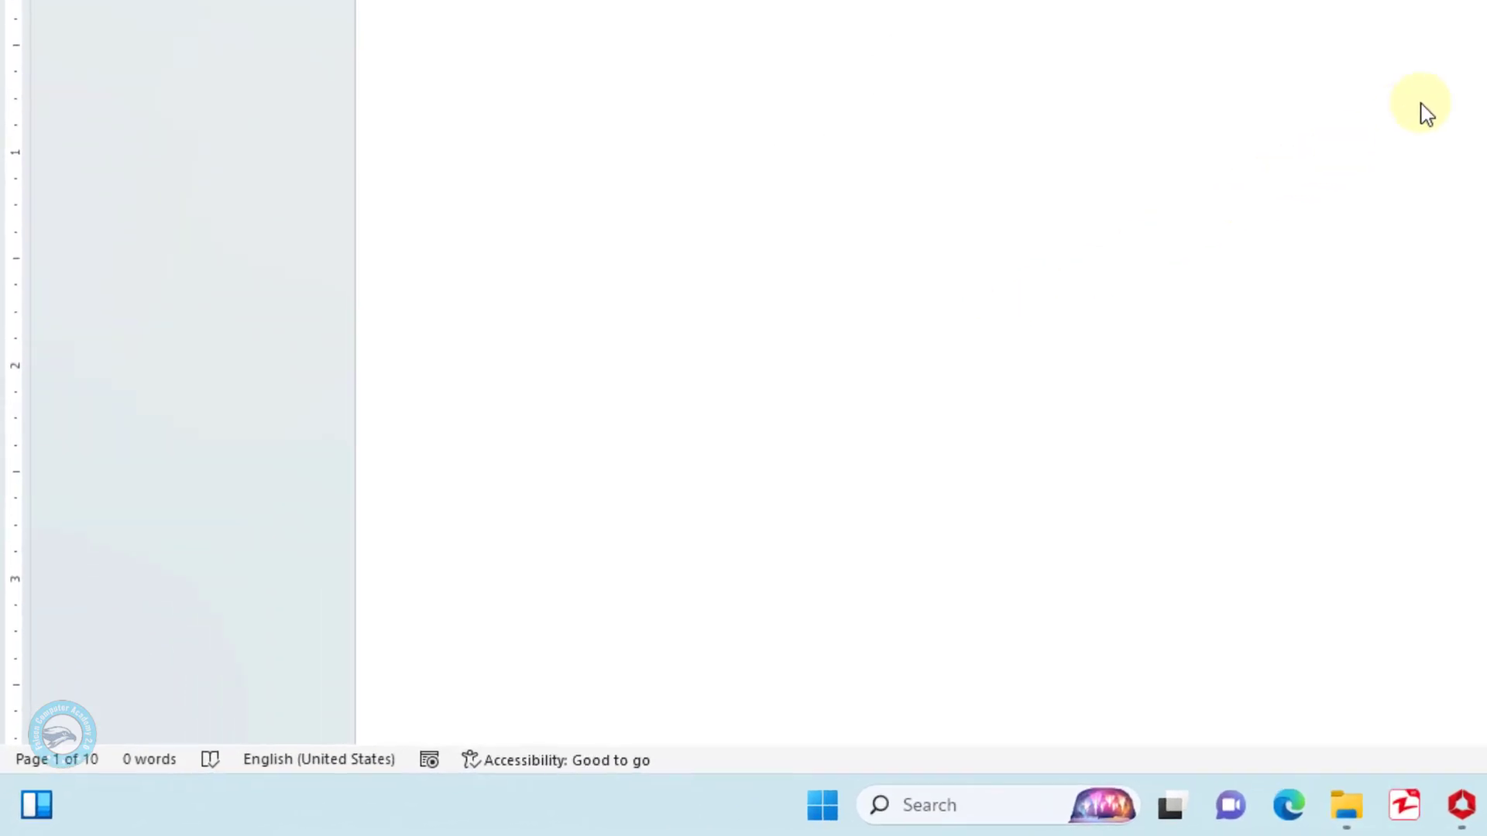
pyautogui.hotkey('ctrl', 'pagedown')
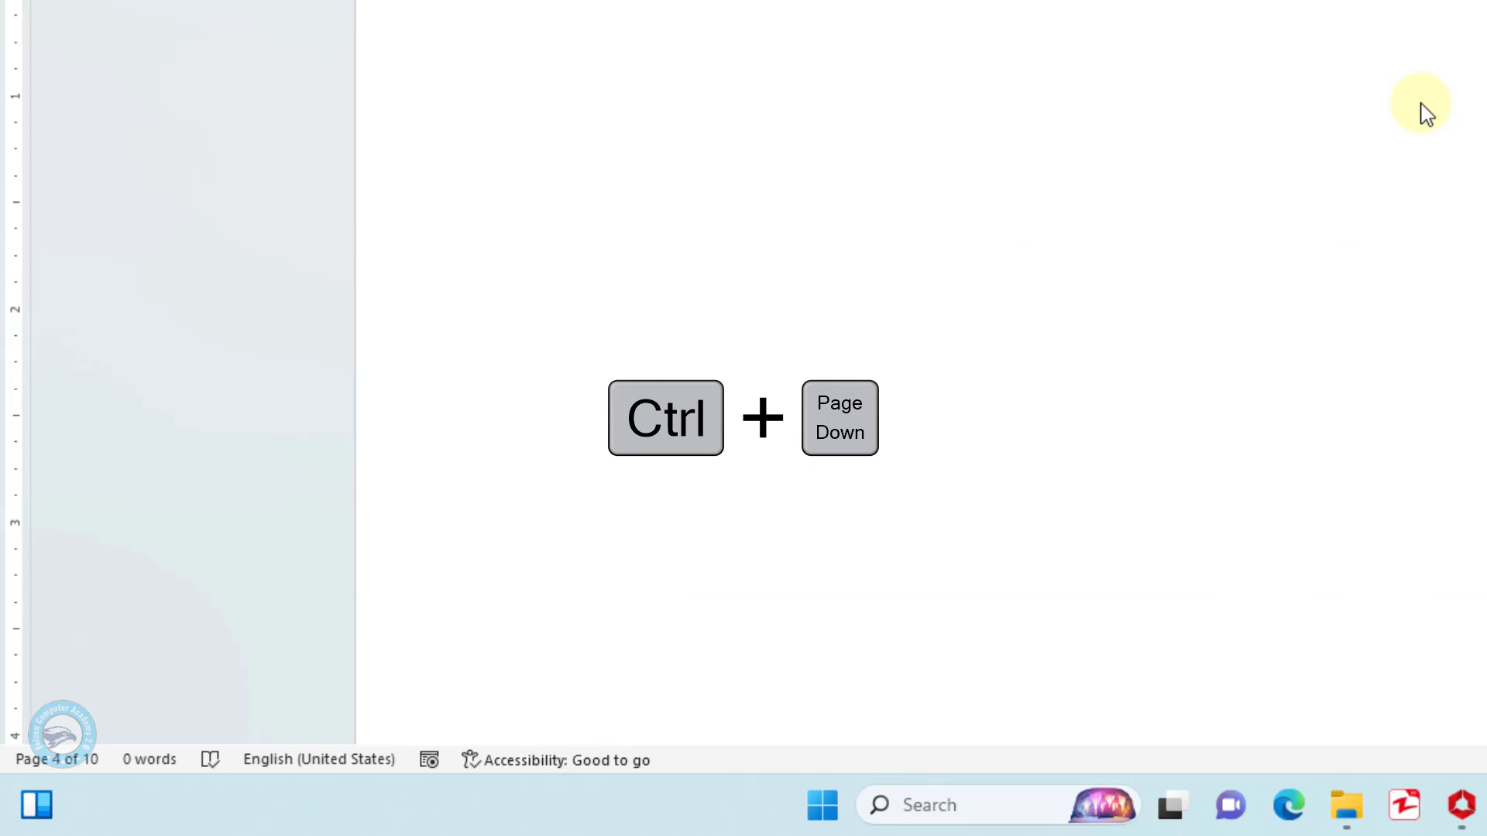
pyautogui.hotkey('ctrl', 'pagedown')
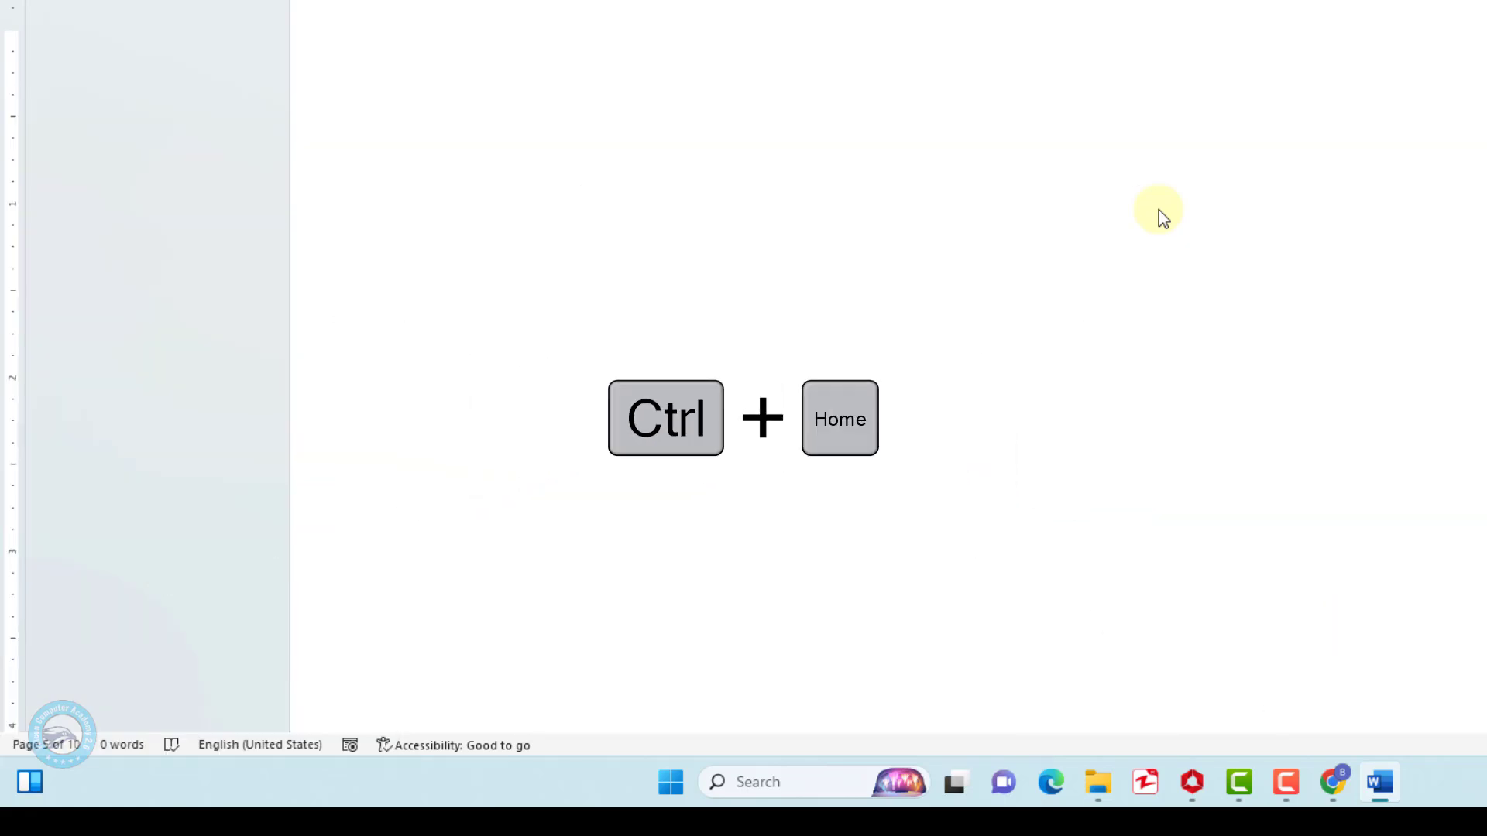
# Jump to the very beginning of the document and then to its very end
pyautogui.hotkey('ctrl', 'Home')
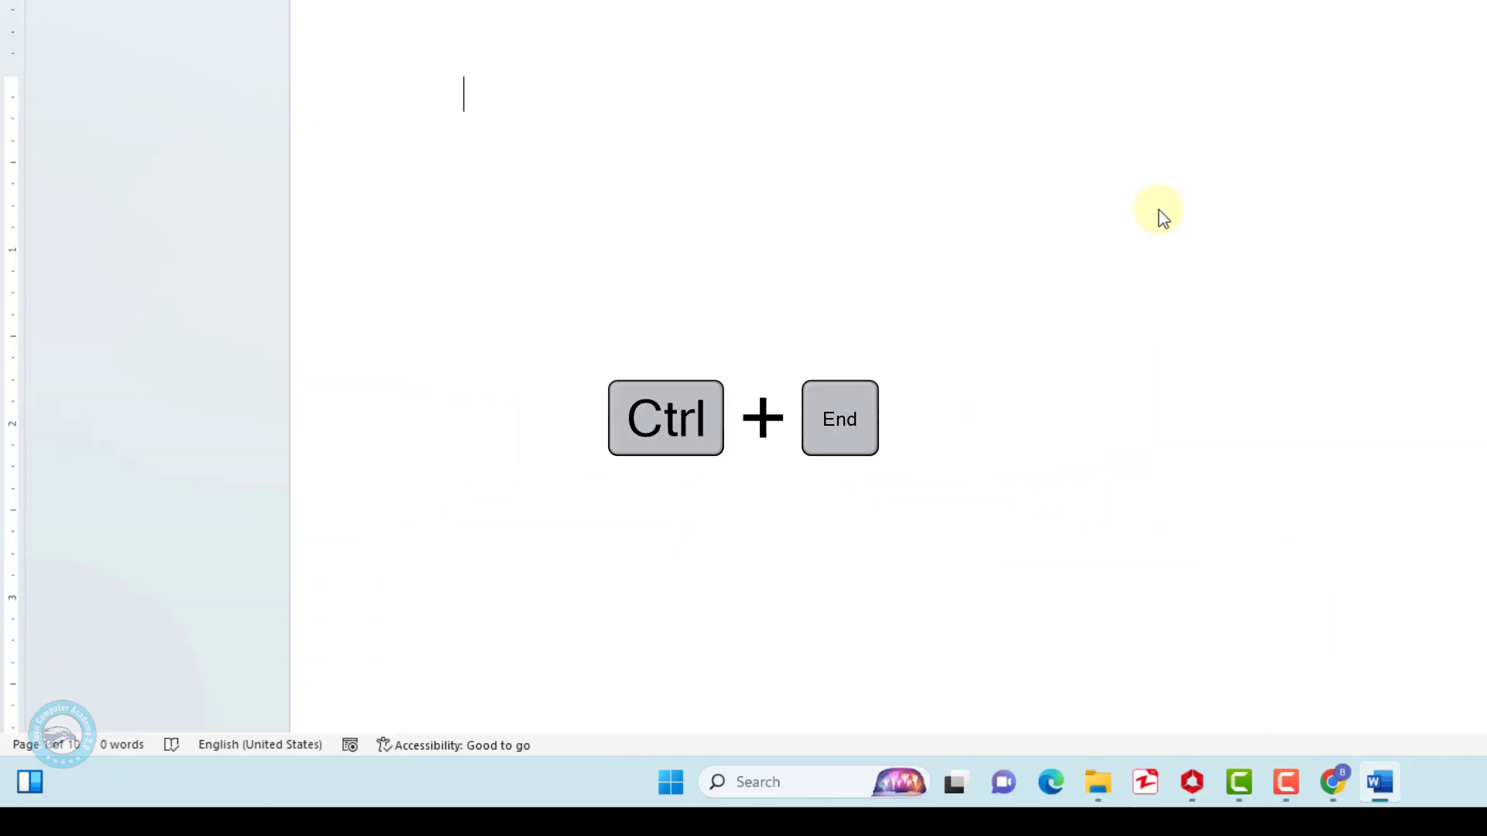
pyautogui.hotkey('ctrl', 'End')
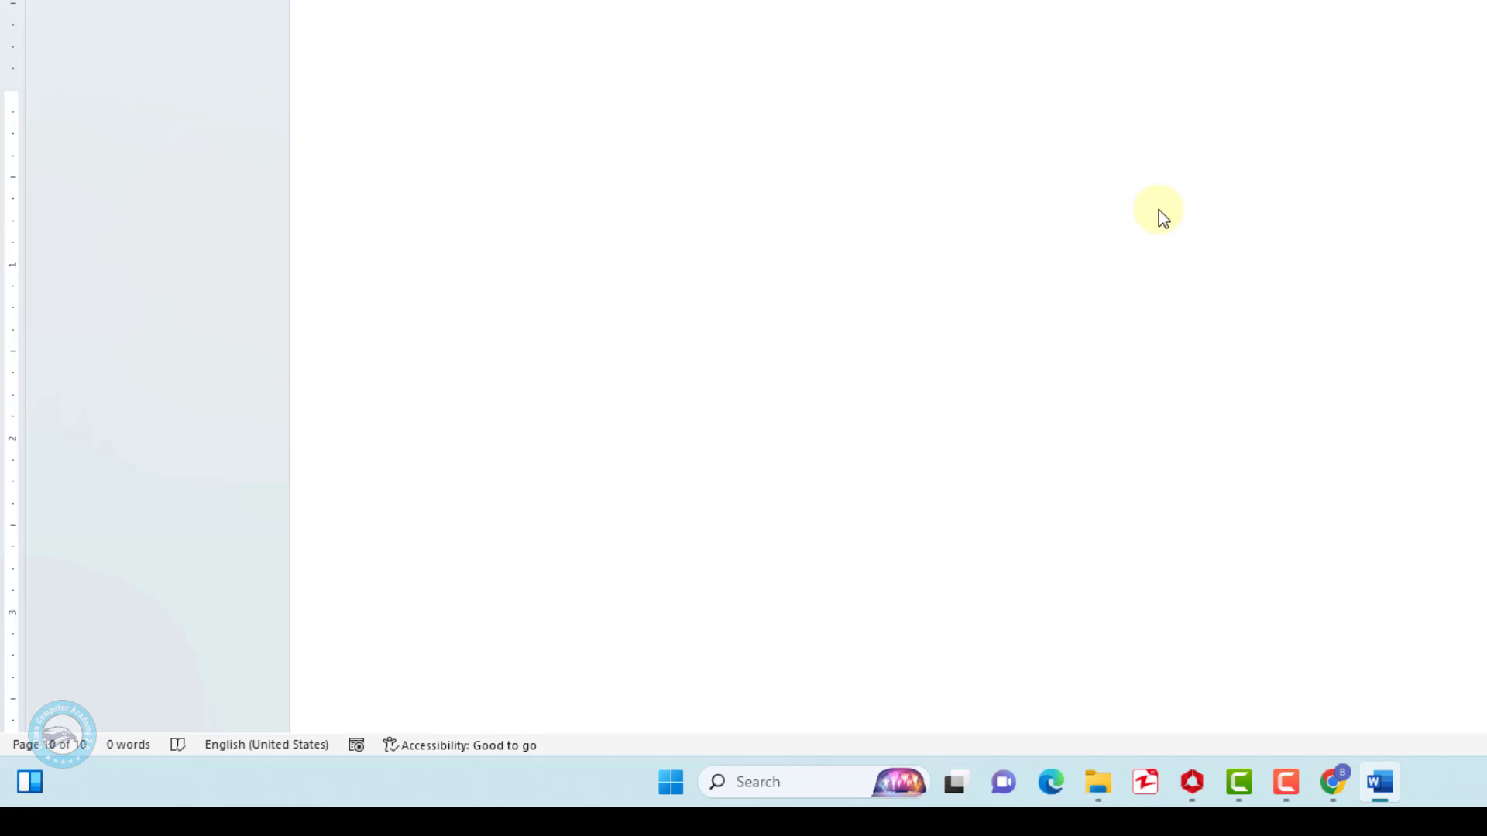
# Delete the entire document content and enter the text "Falcon Computer Academy" on the first line
pyautogui.hotkey('ctrl', 'a')
pyautogui.press('Delete')
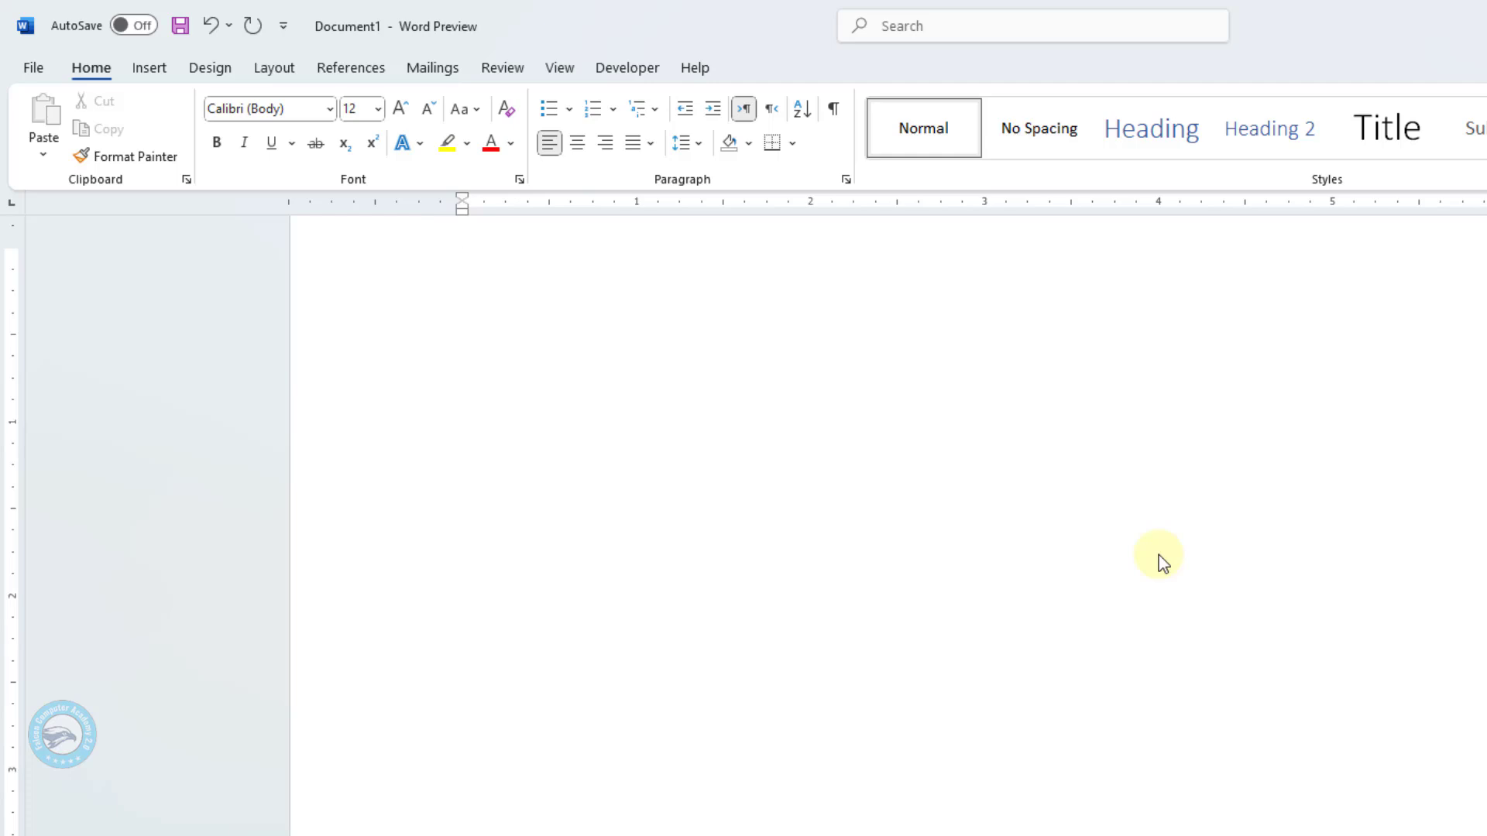
pyautogui.write('Falcon COmputer Academy')
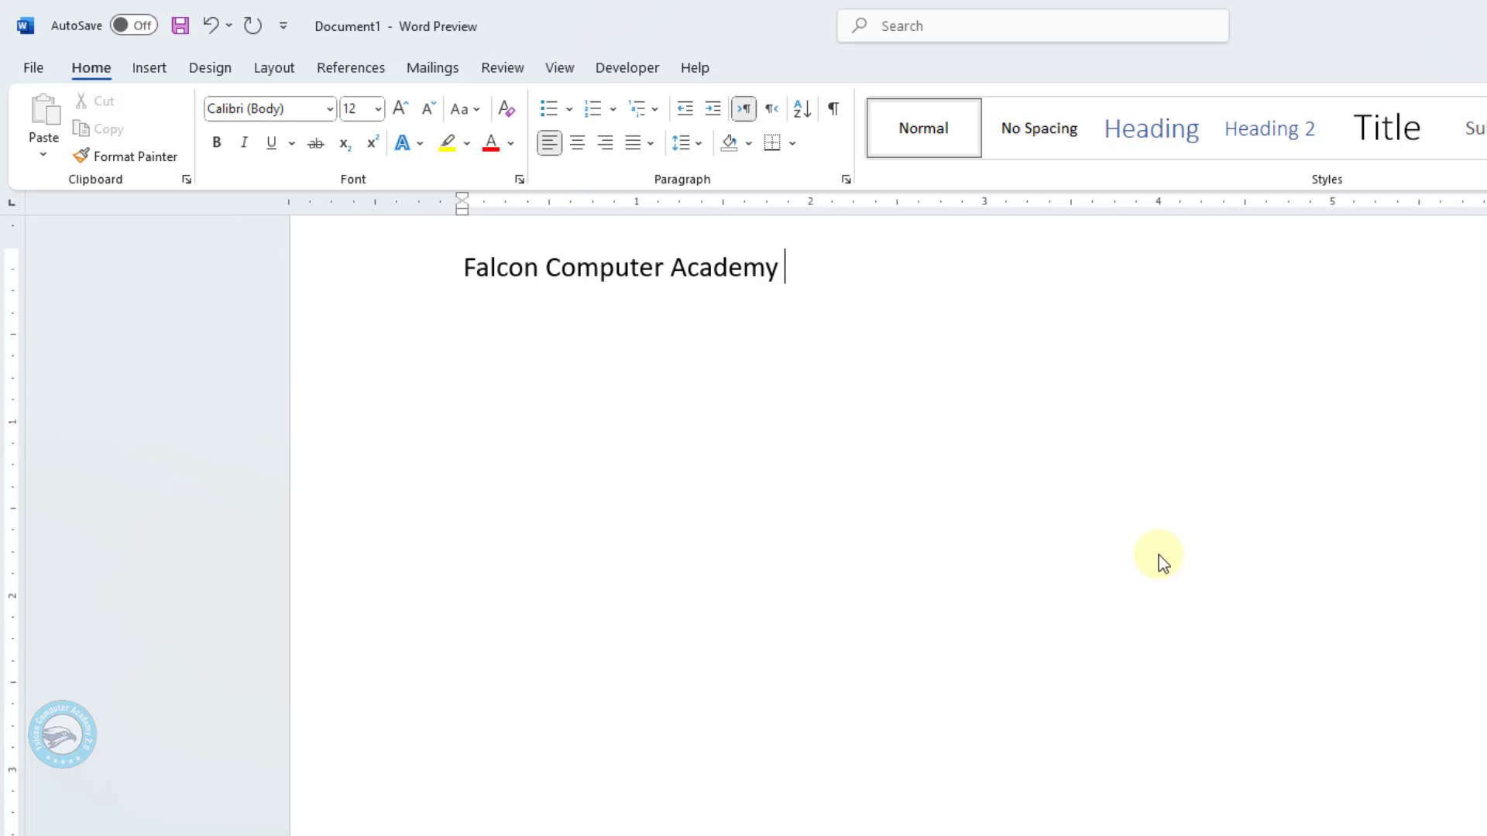
# In the Font dialog, set the whole text's Latin font to AA Sameer mosan, style Bold, size 12
pyautogui.hotkey('ctrl', 'a')
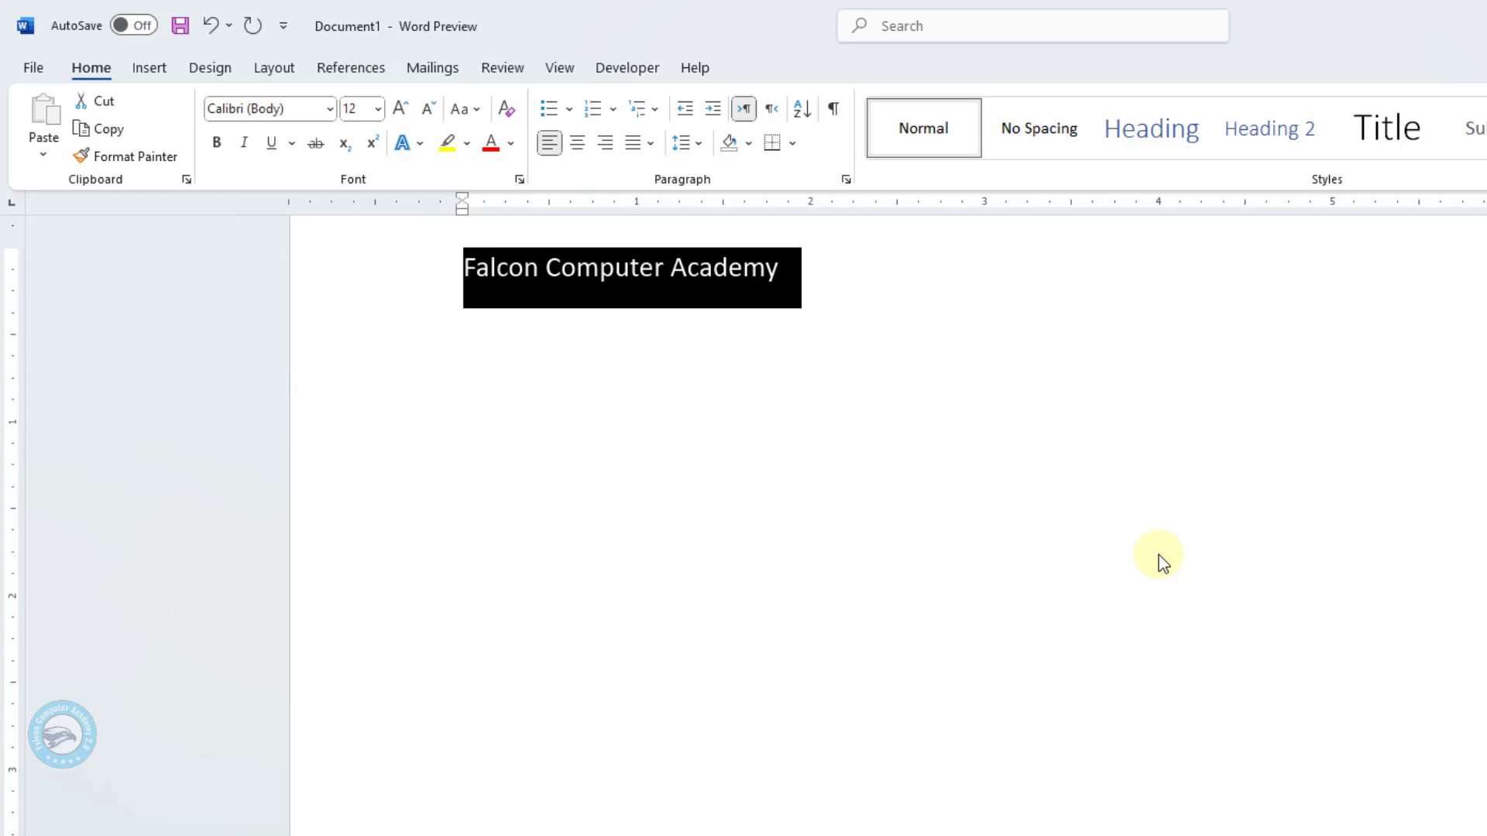
pyautogui.hotkey('ctrl', 'd')
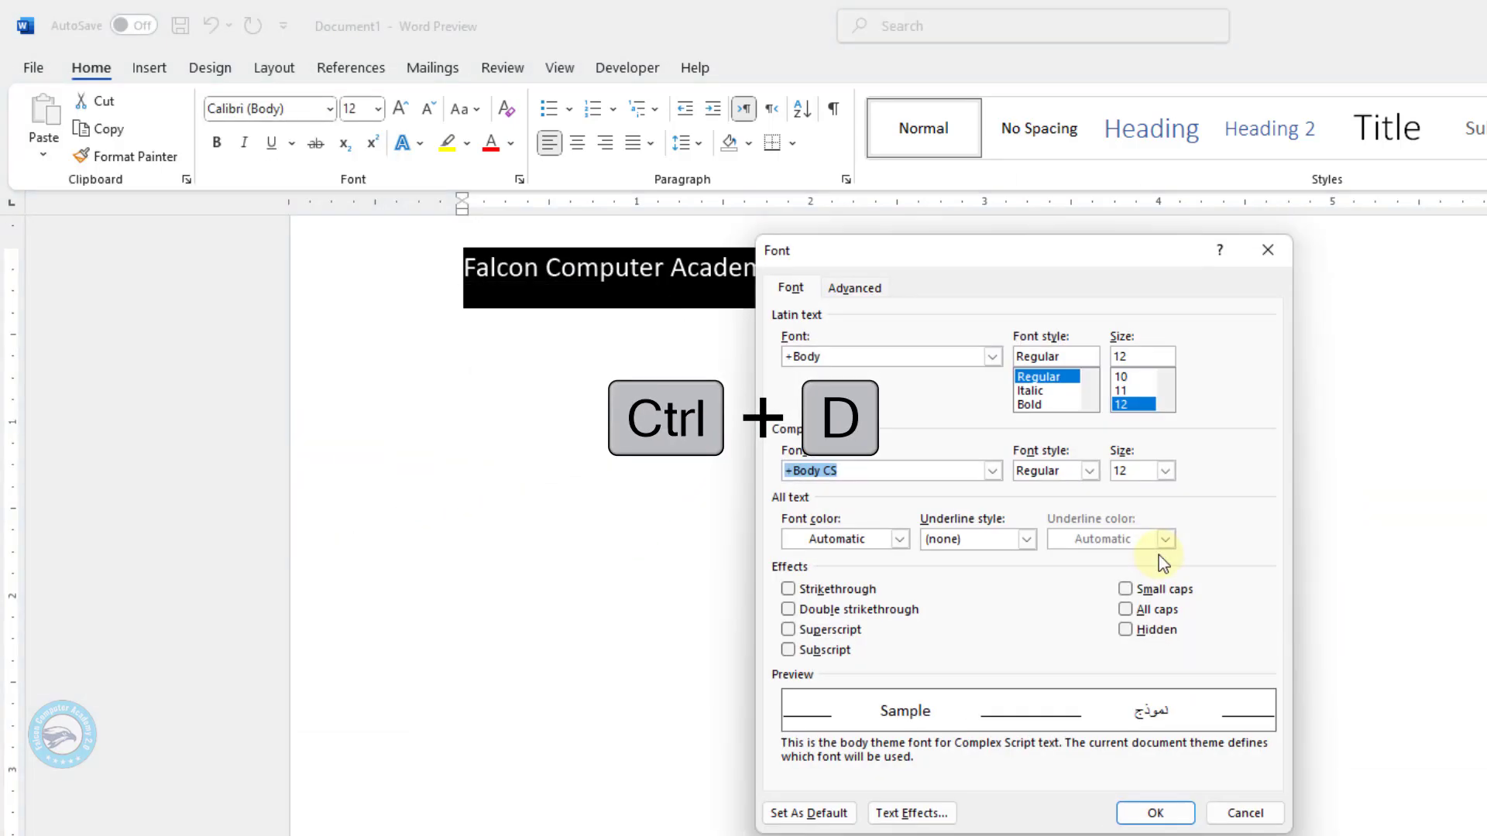
pyautogui.moveTo(908, 258); pyautogui.dragTo(695, 357)
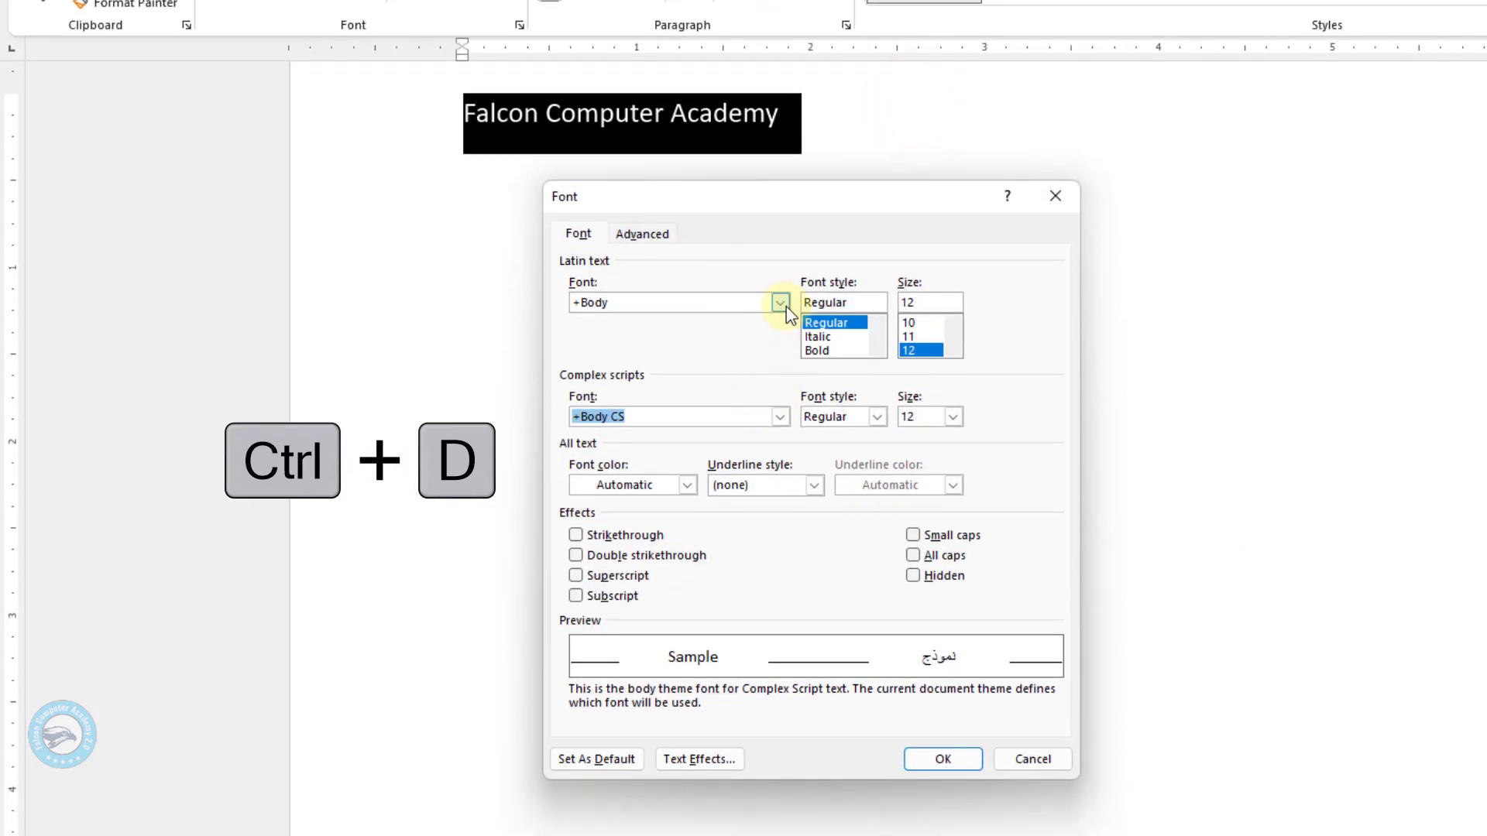
pyautogui.click(779, 302)
pyautogui.scroll(-3, 743, 341)
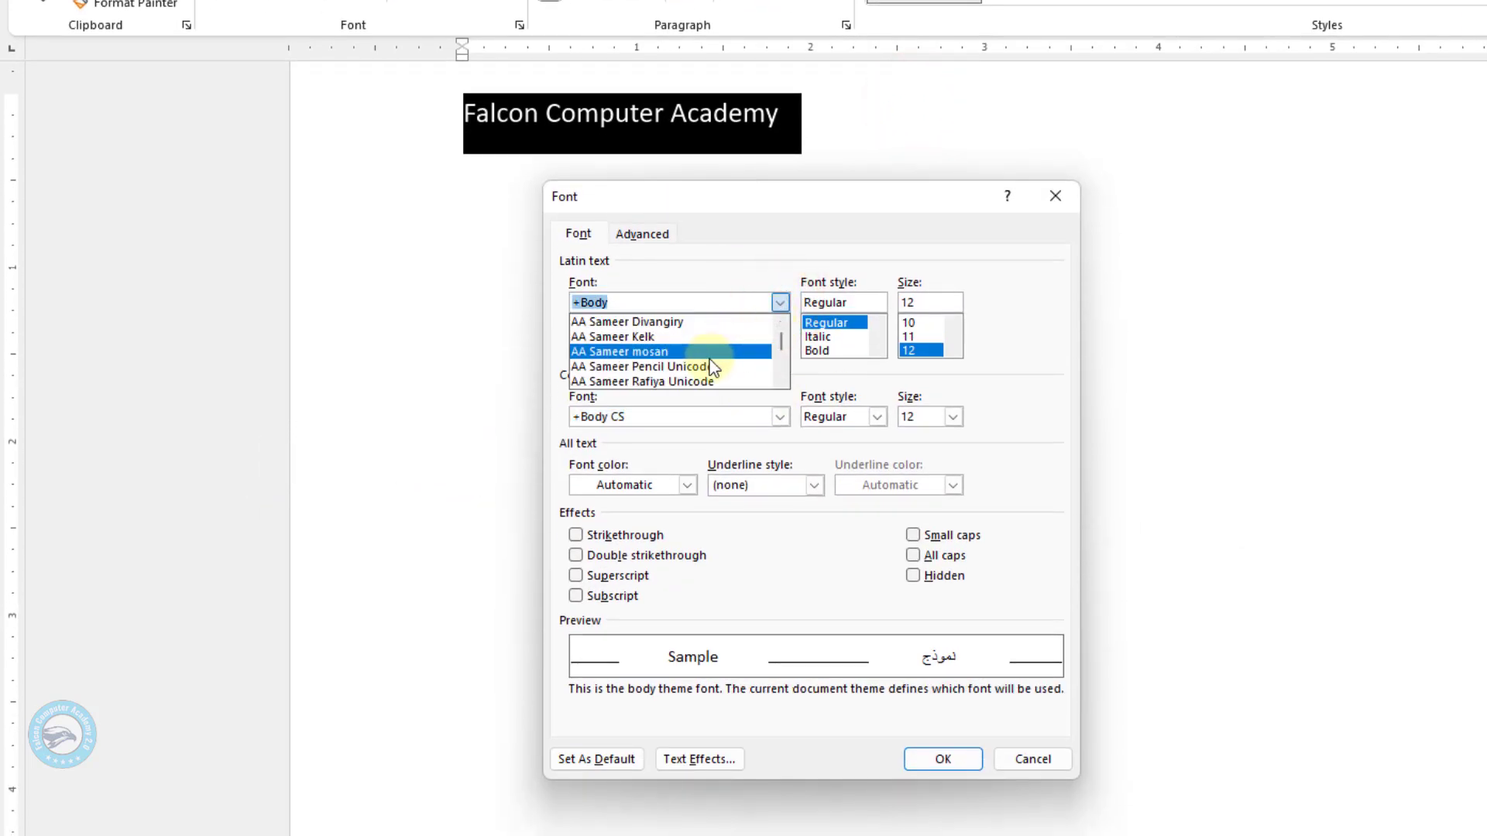
pyautogui.click(701, 352)
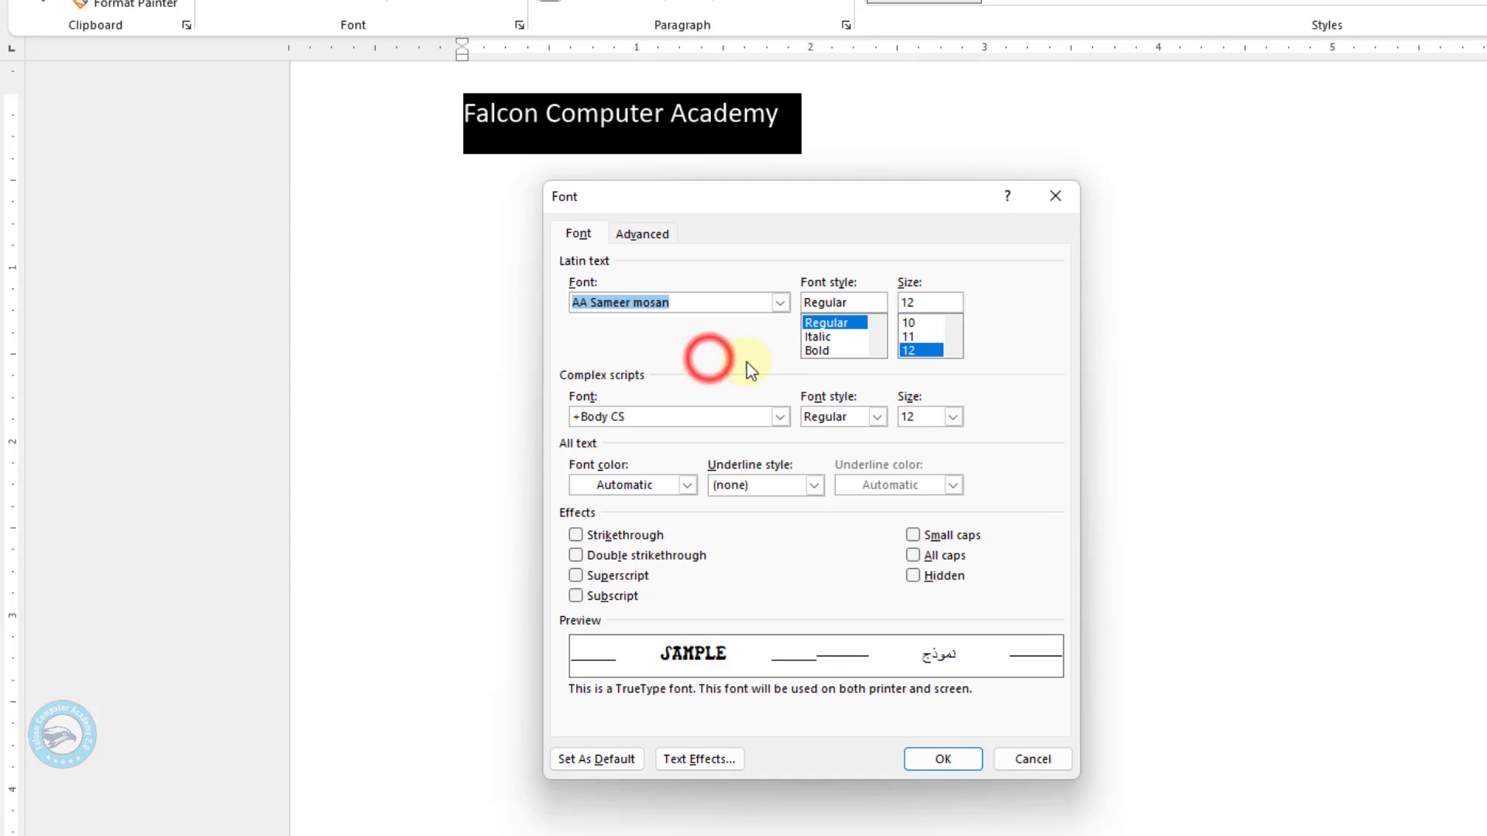
pyautogui.click(817, 350)
pyautogui.click(923, 351)
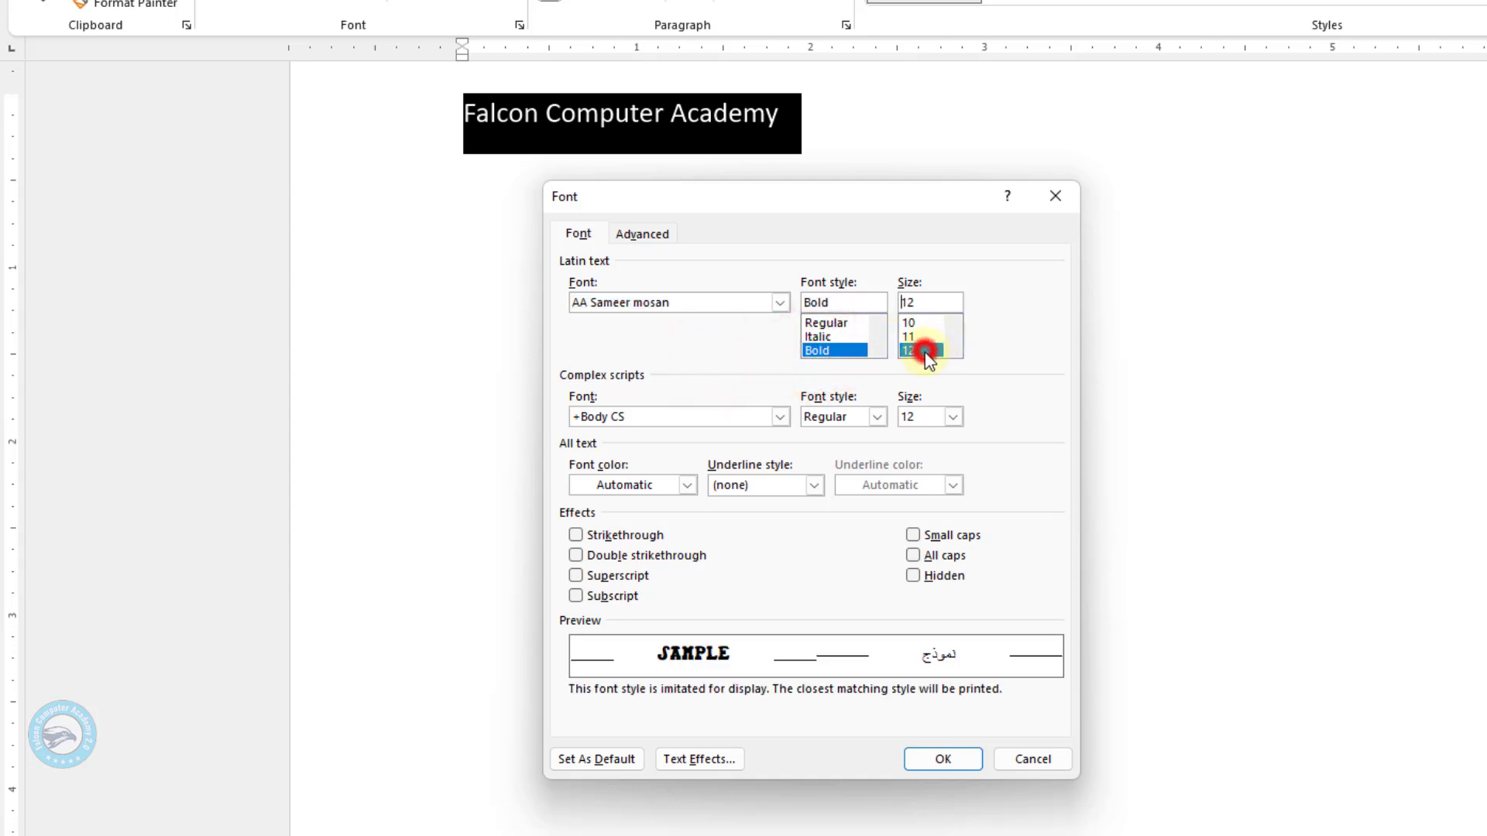
# Set the complex scripts style to Bold and the font color to orange, and apply the font settings to the text
pyautogui.click(877, 417)
pyautogui.click(827, 467)
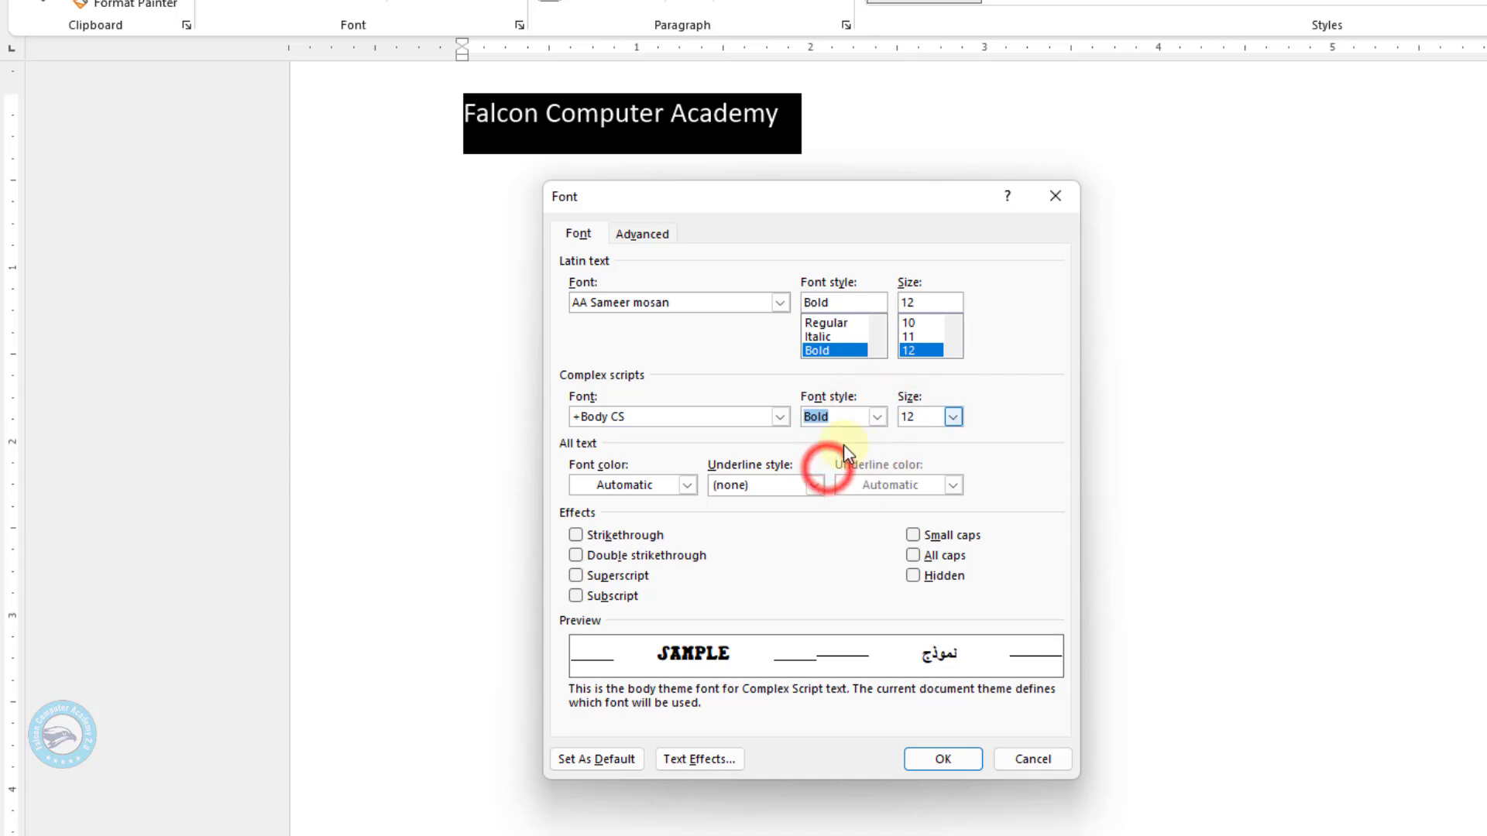
pyautogui.click(666, 486)
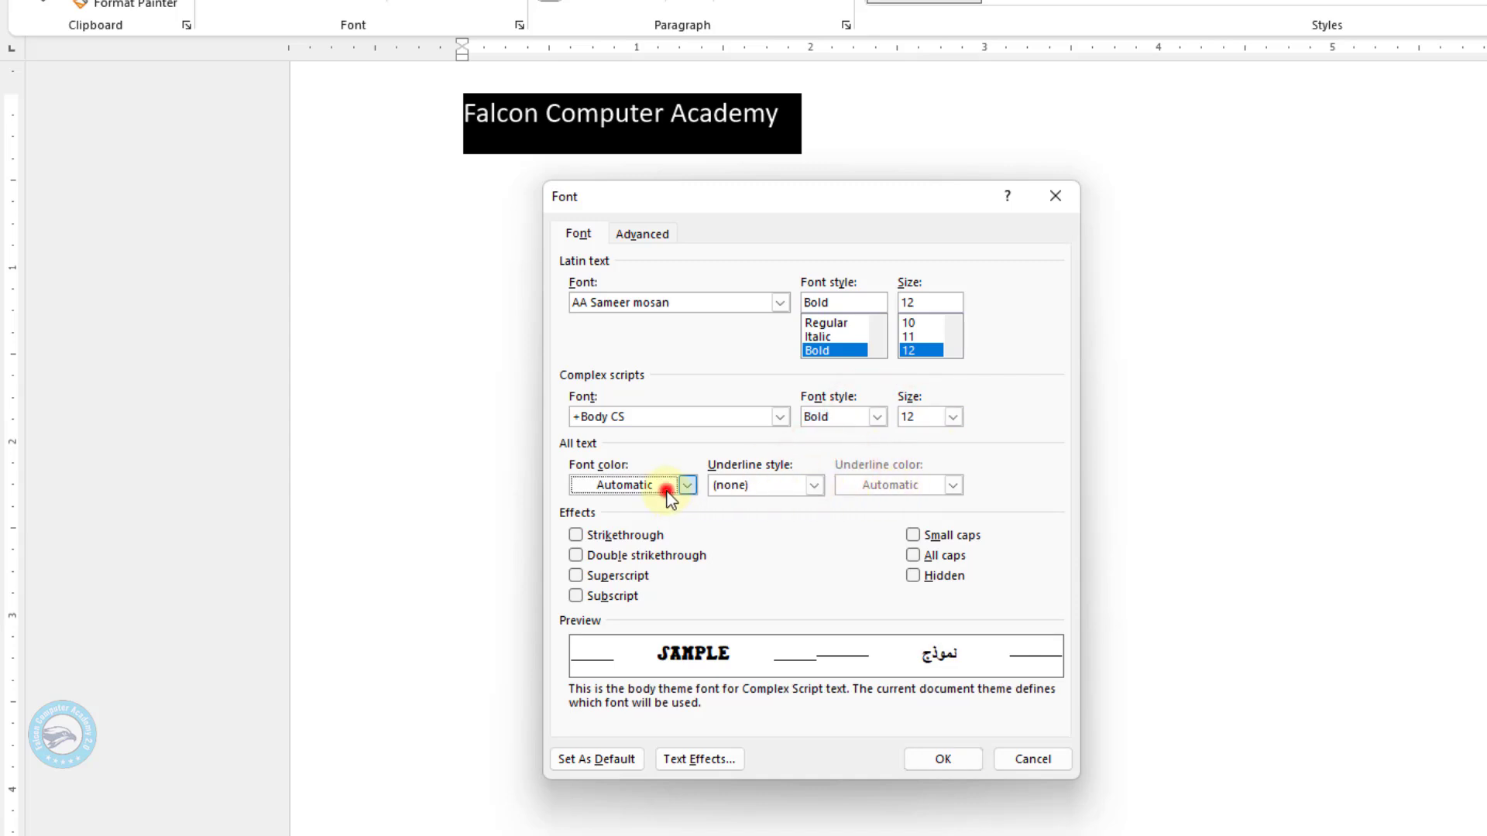
pyautogui.click(669, 569)
pyautogui.click(932, 757)
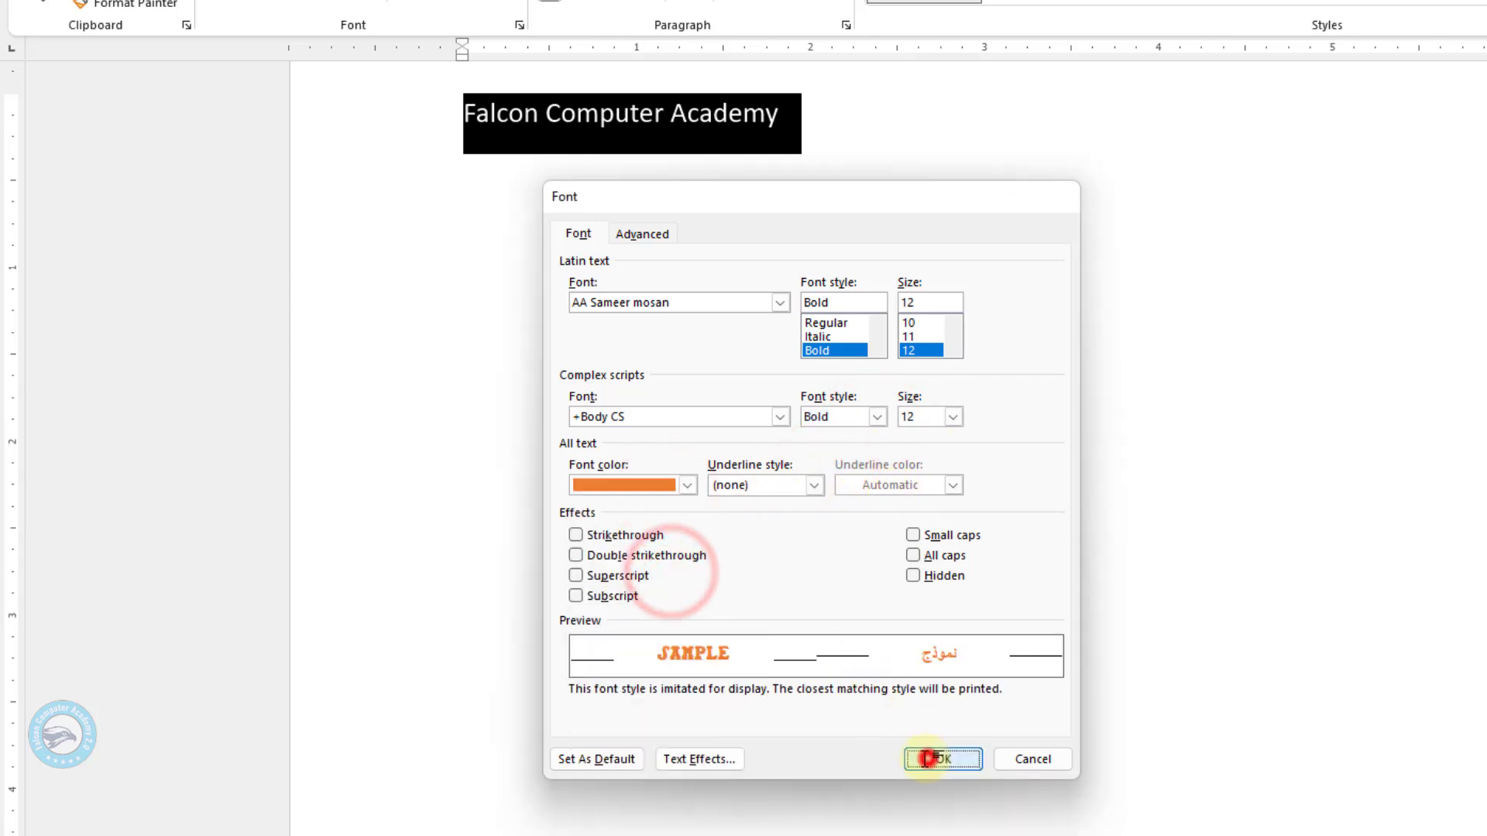
pyautogui.scroll(3, 956, 438)
pyautogui.click(919, 402)
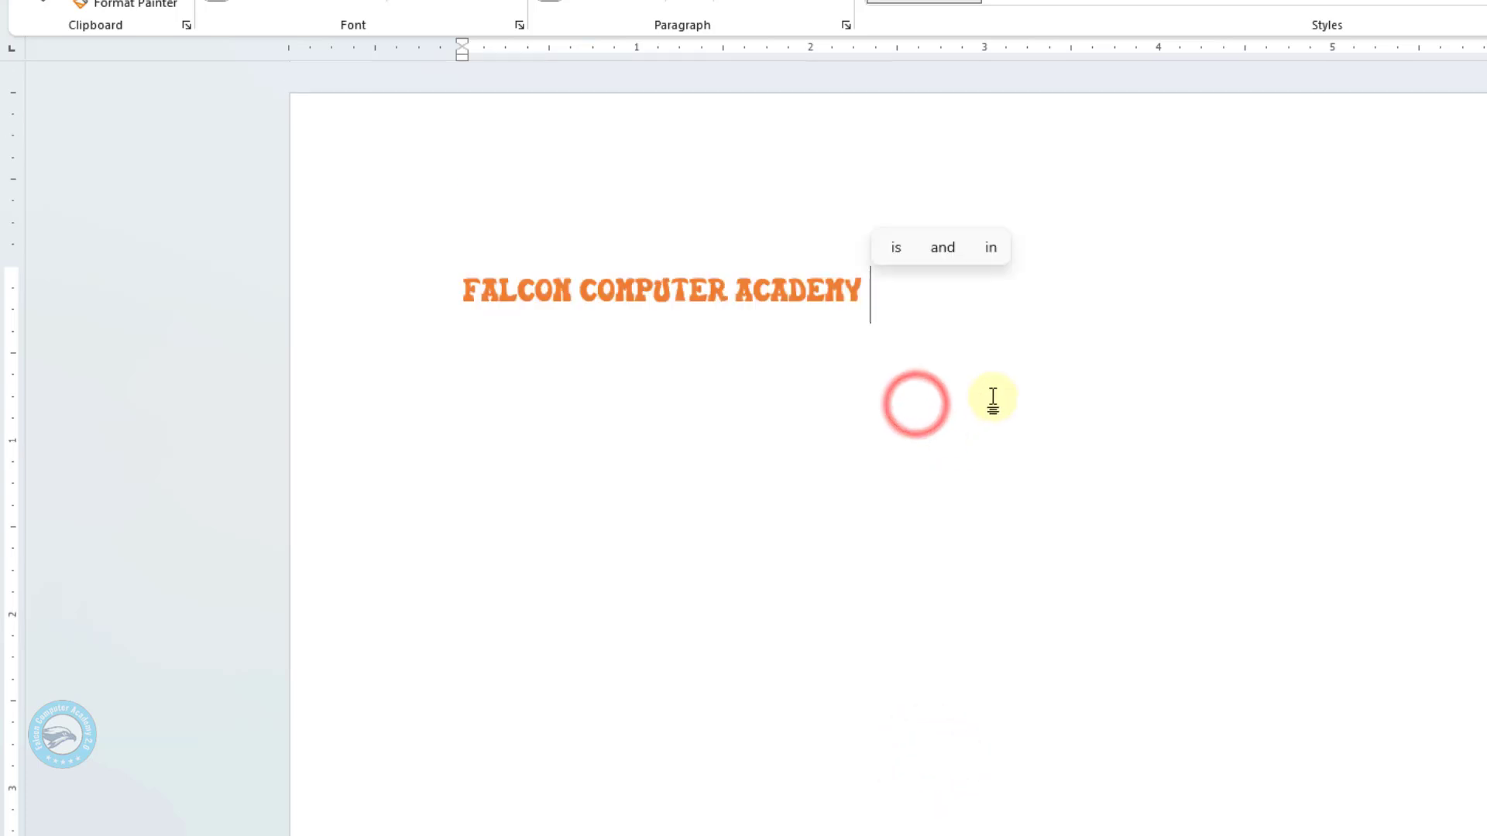
# Add the line "Office Management" in the Normal style below the orange heading, followed by a new paragraph
pyautogui.press('Return')
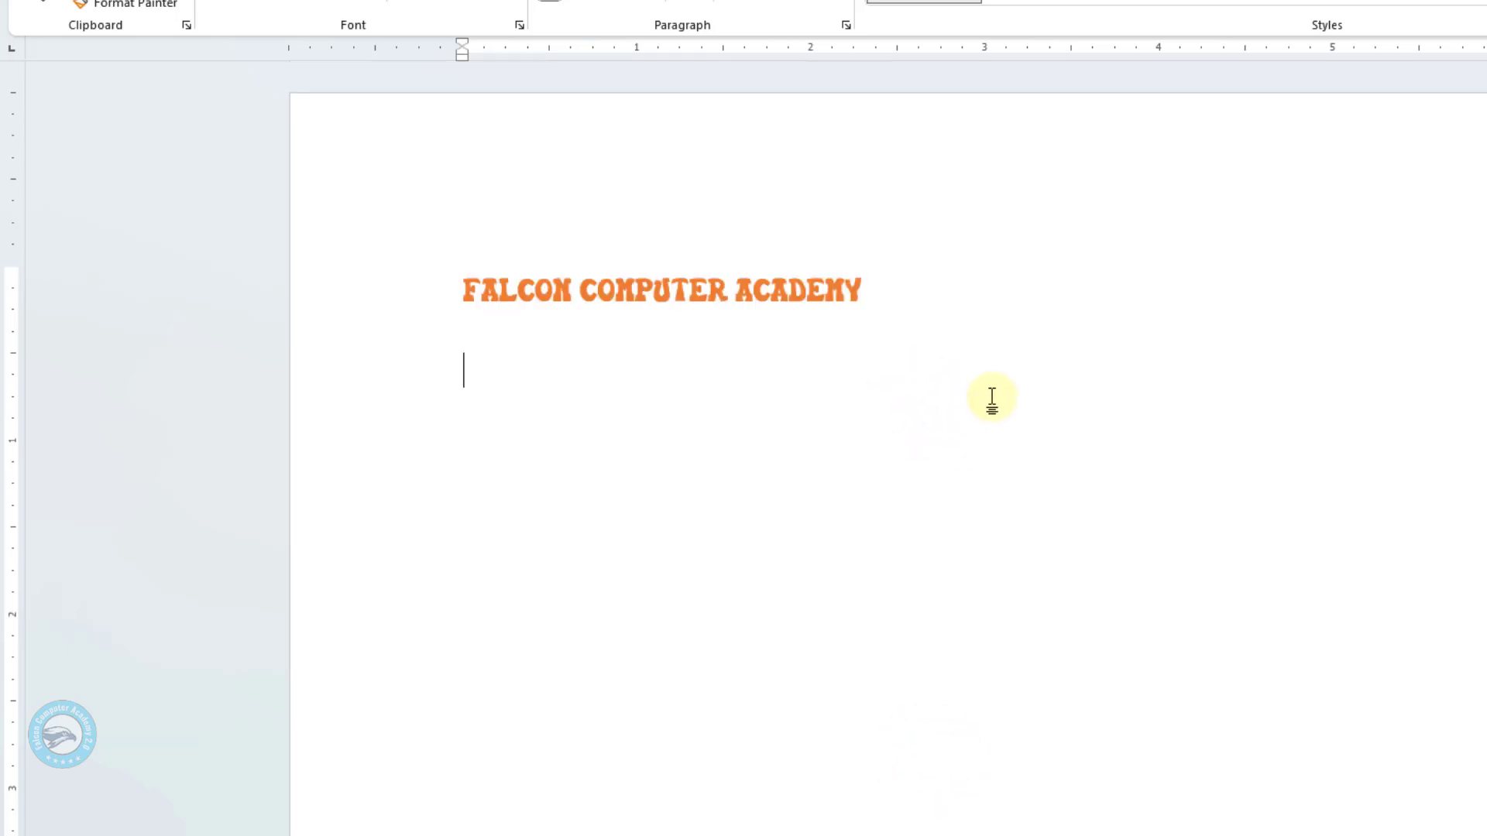
pyautogui.click(479, 384)
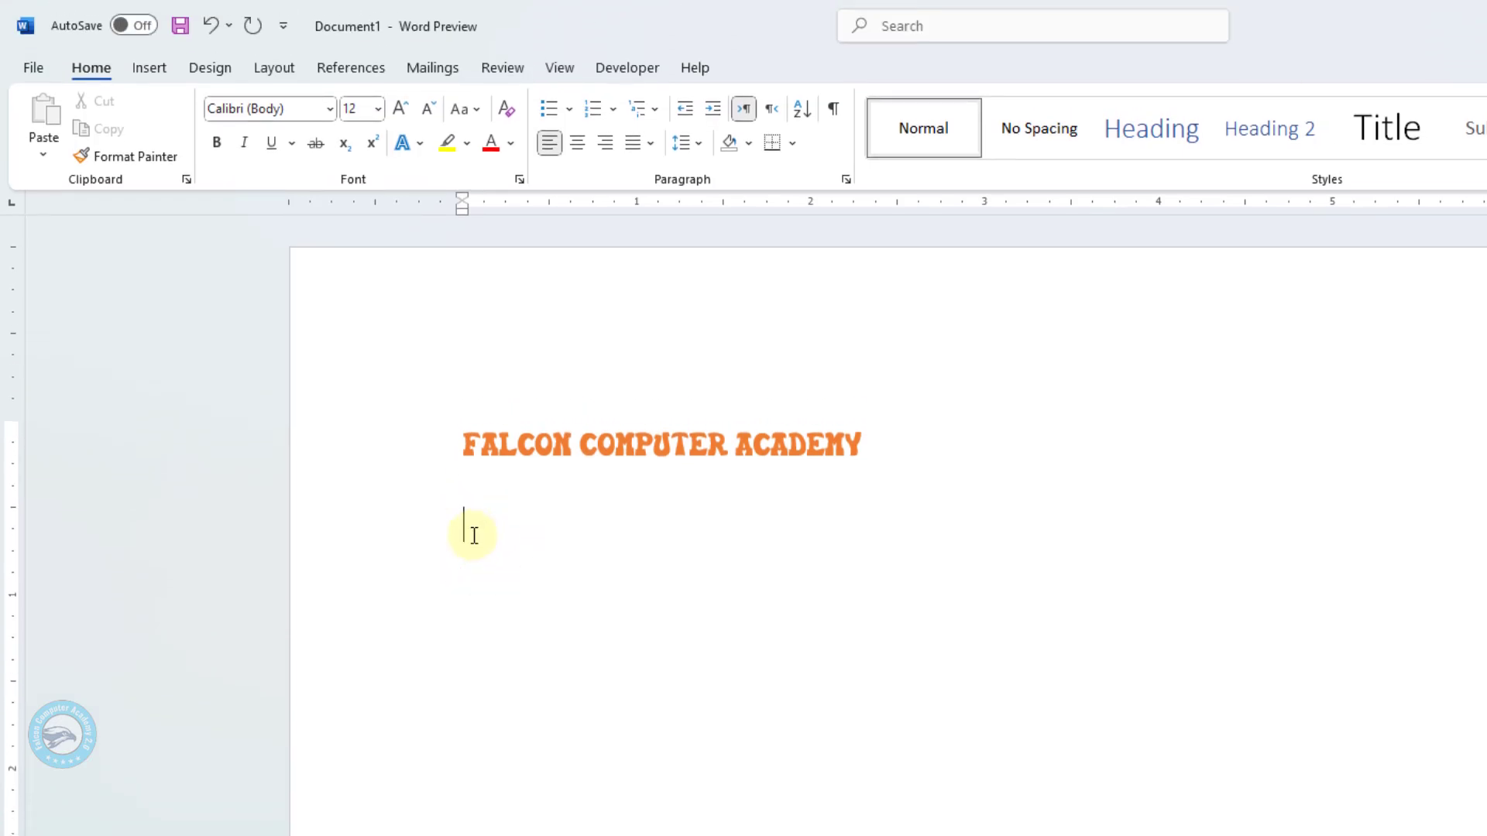
pyautogui.doubleClick(471, 532)
pyautogui.click(471, 533)
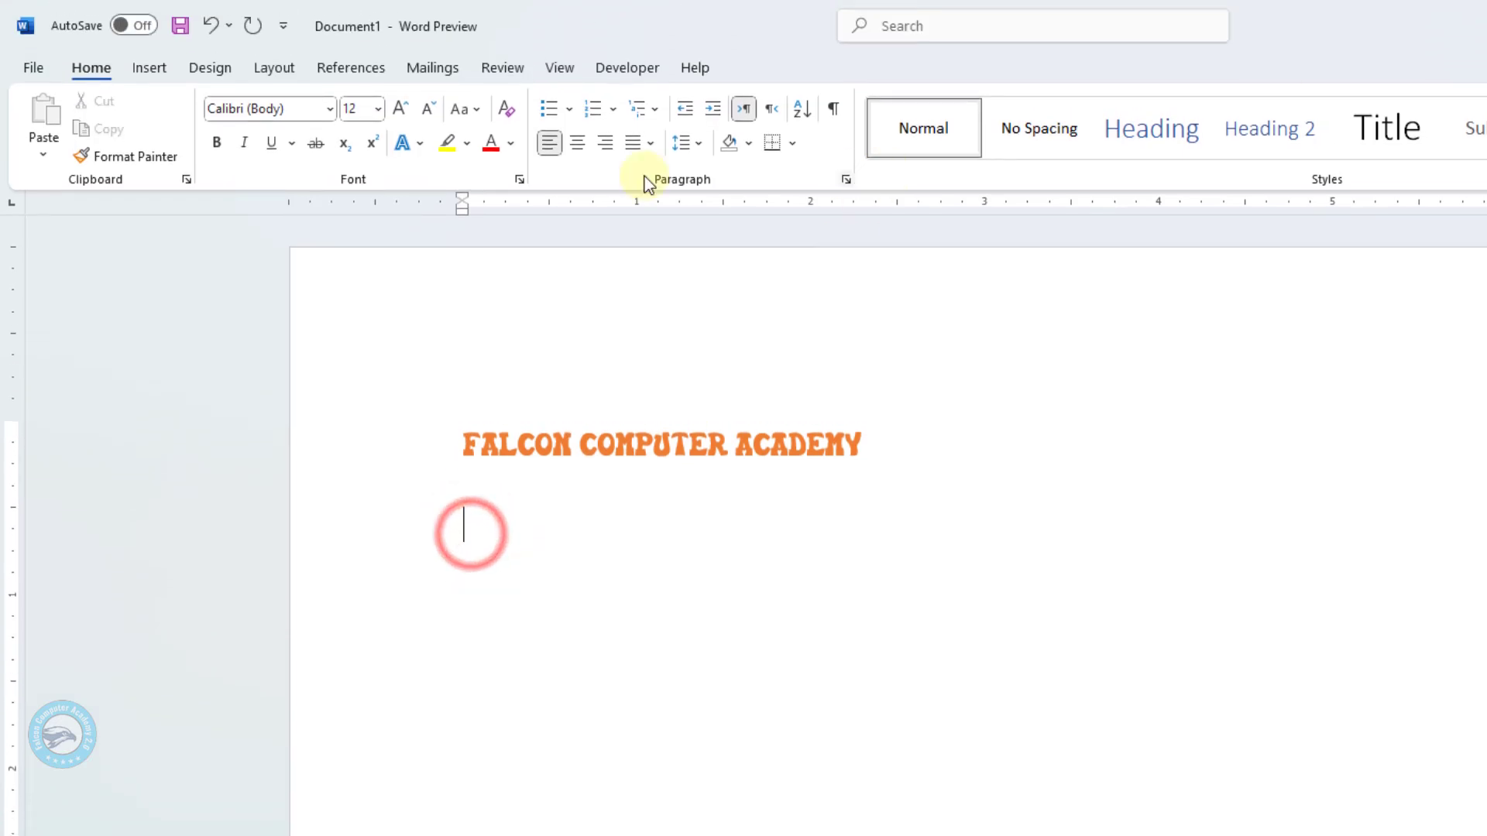
pyautogui.click(90, 66)
pyautogui.click(938, 128)
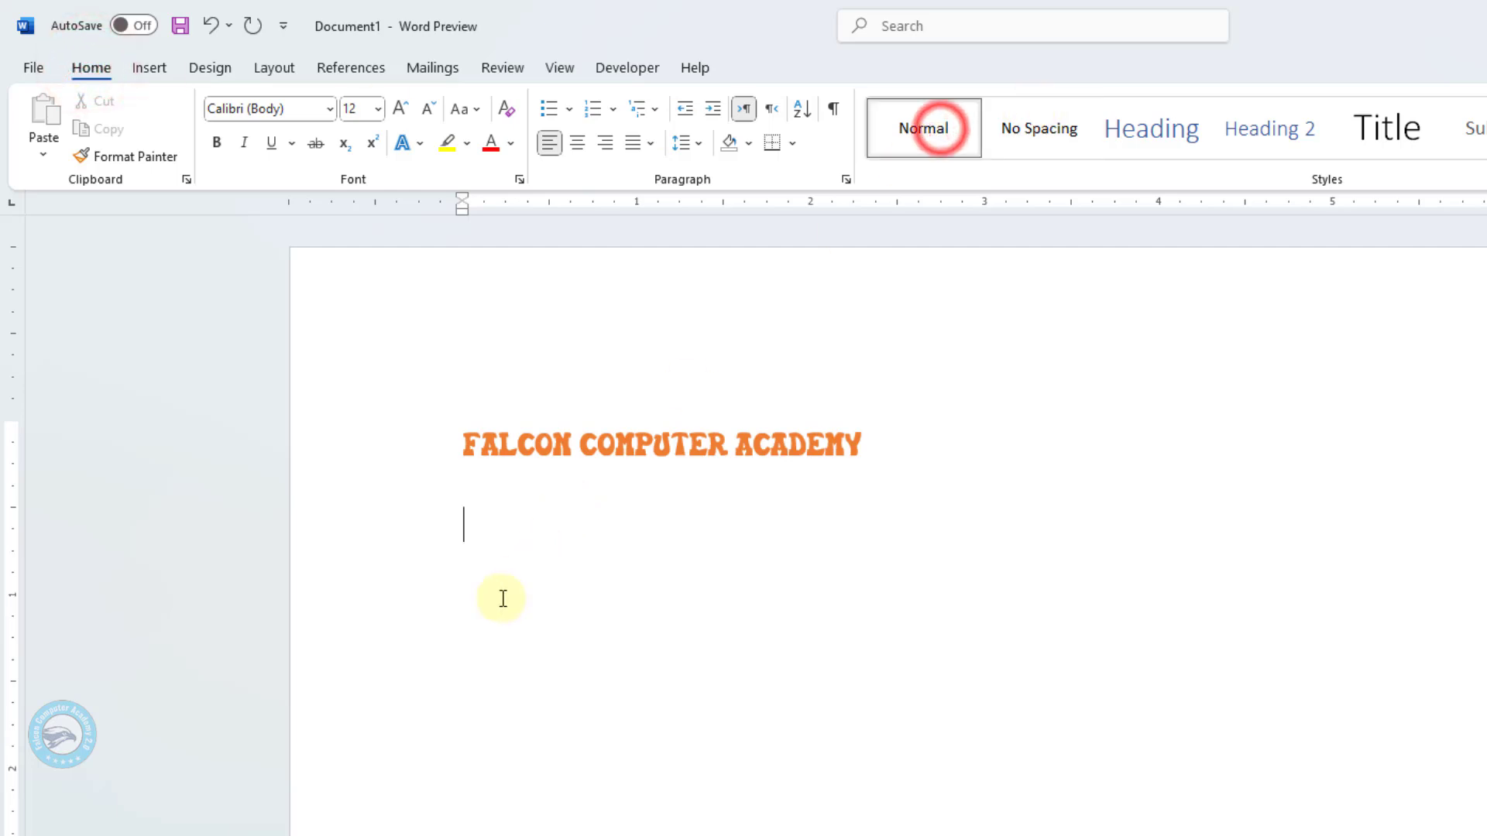
pyautogui.write('Of')
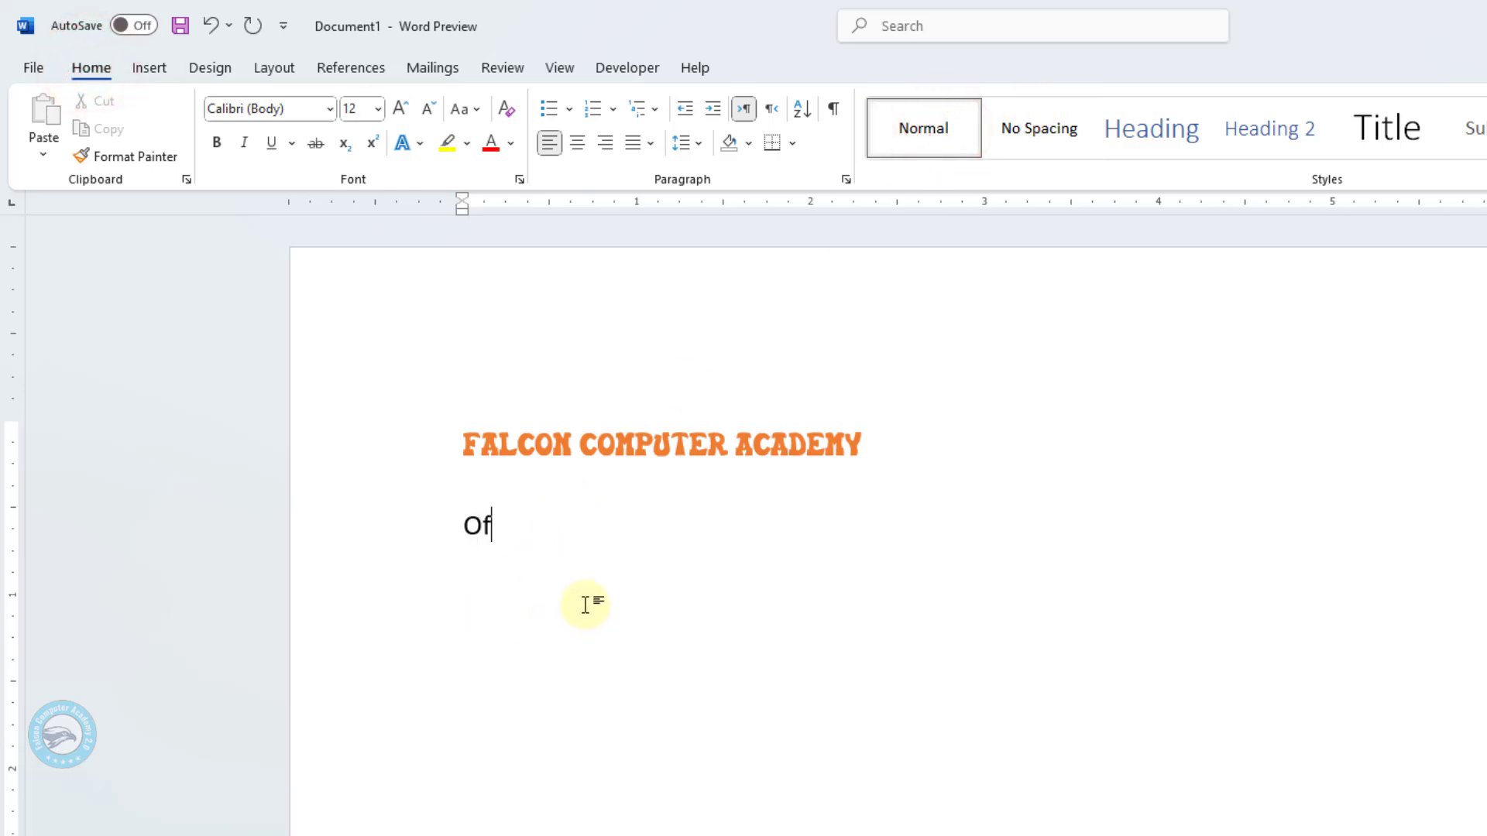
pyautogui.write('fice Management')
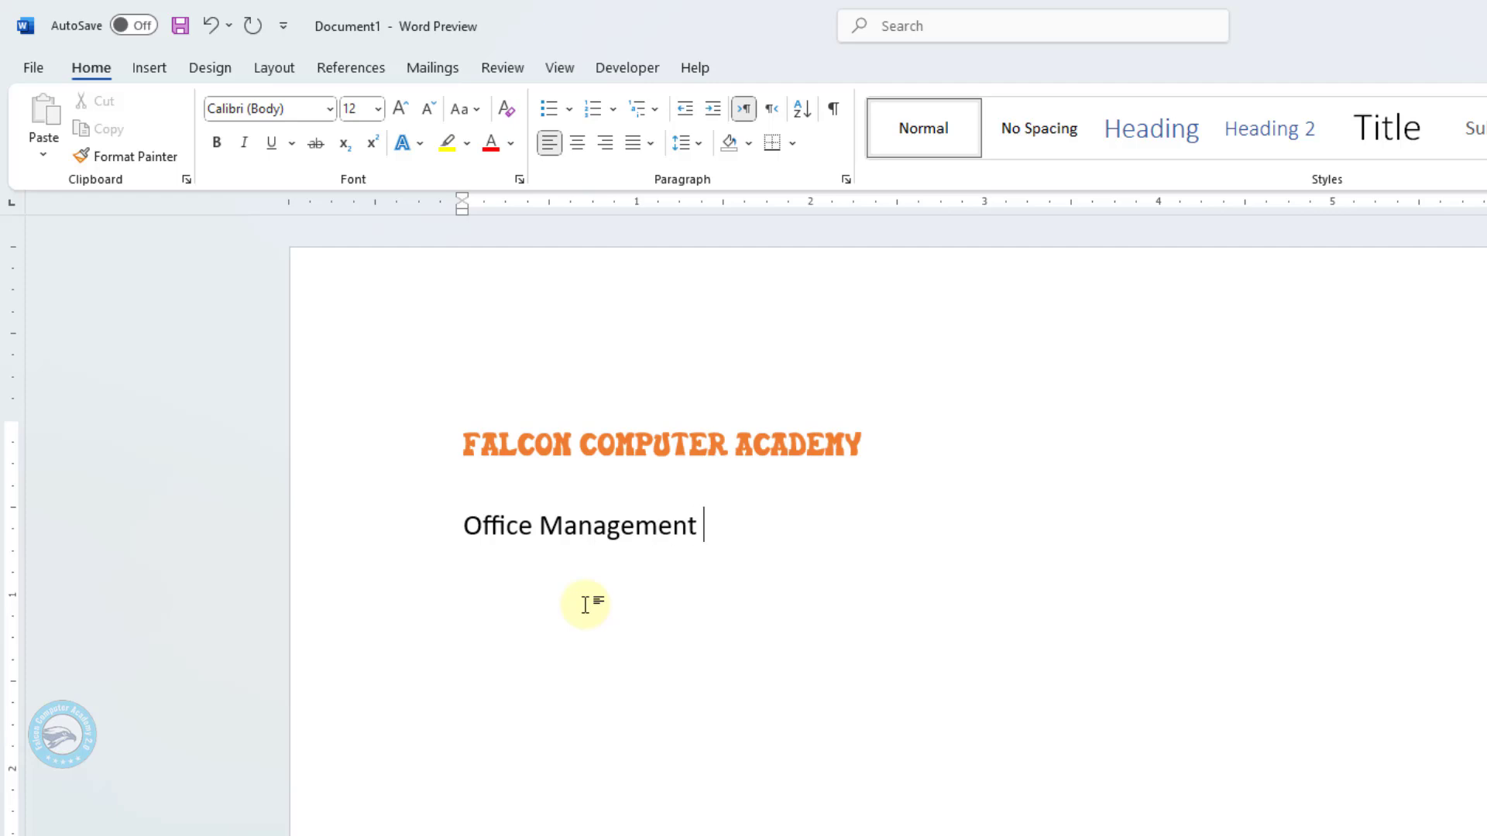
pyautogui.press('Return')
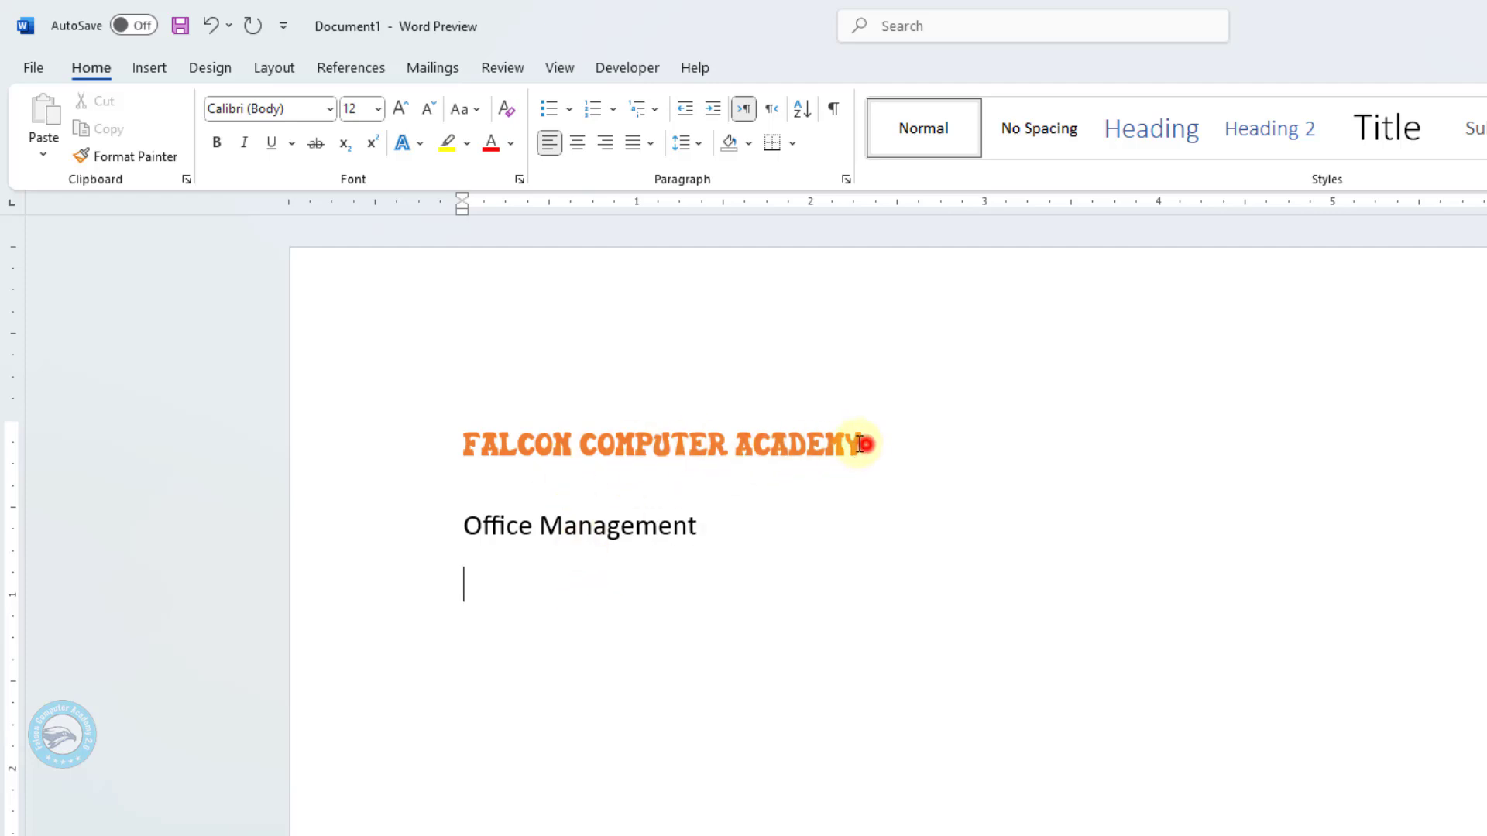
# Copy the formatting of the "Falcon Computer Academy" line and apply it to the "Office Management" line
pyautogui.moveTo(865, 446); pyautogui.dragTo(455, 448)
pyautogui.hotkey('ctrl', 'shift', 'c')
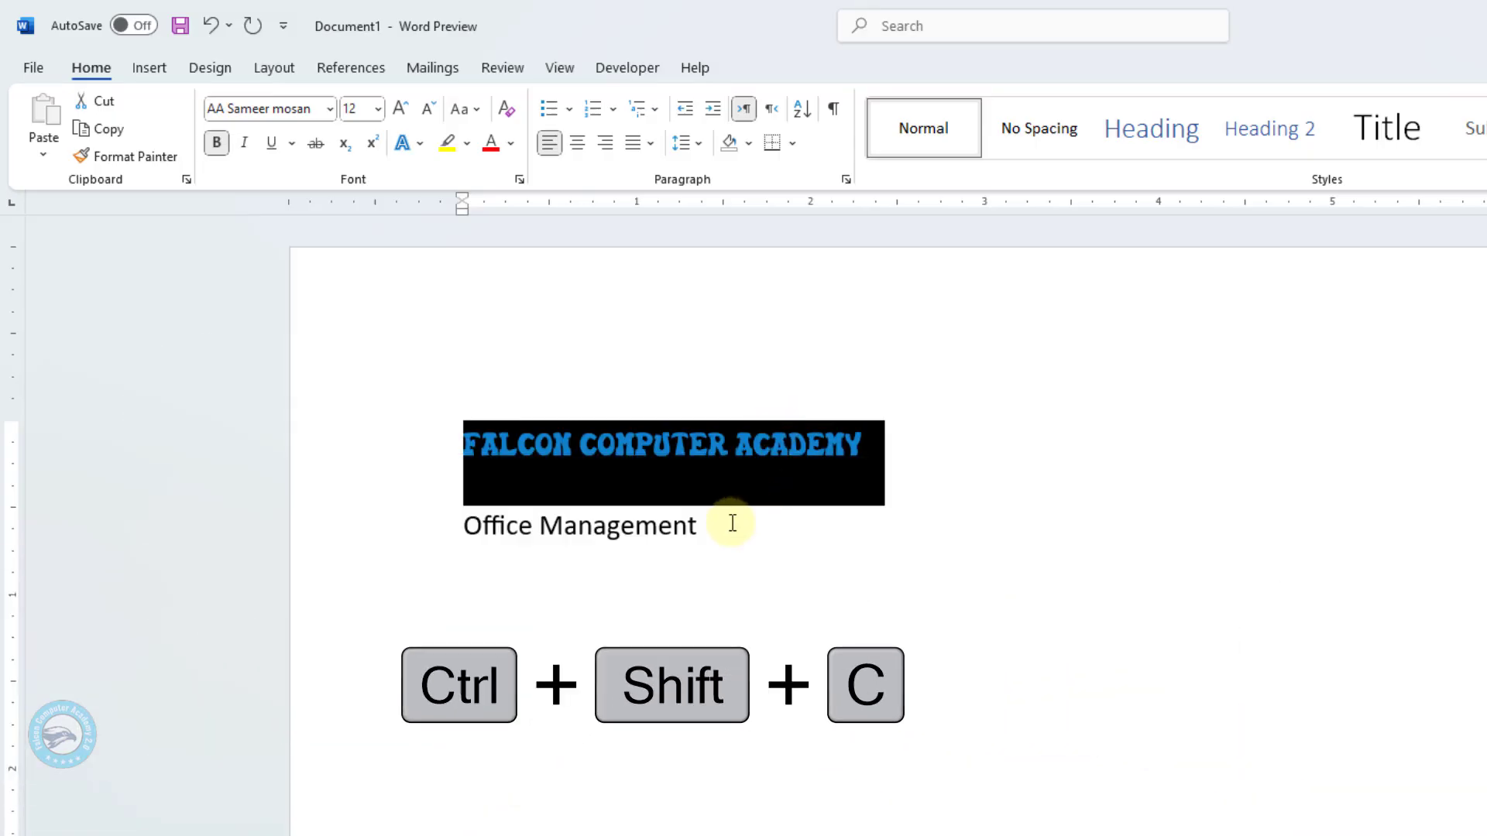
pyautogui.moveTo(708, 527); pyautogui.dragTo(478, 539)
pyautogui.hotkey('ctrl', 'shift', 'v')
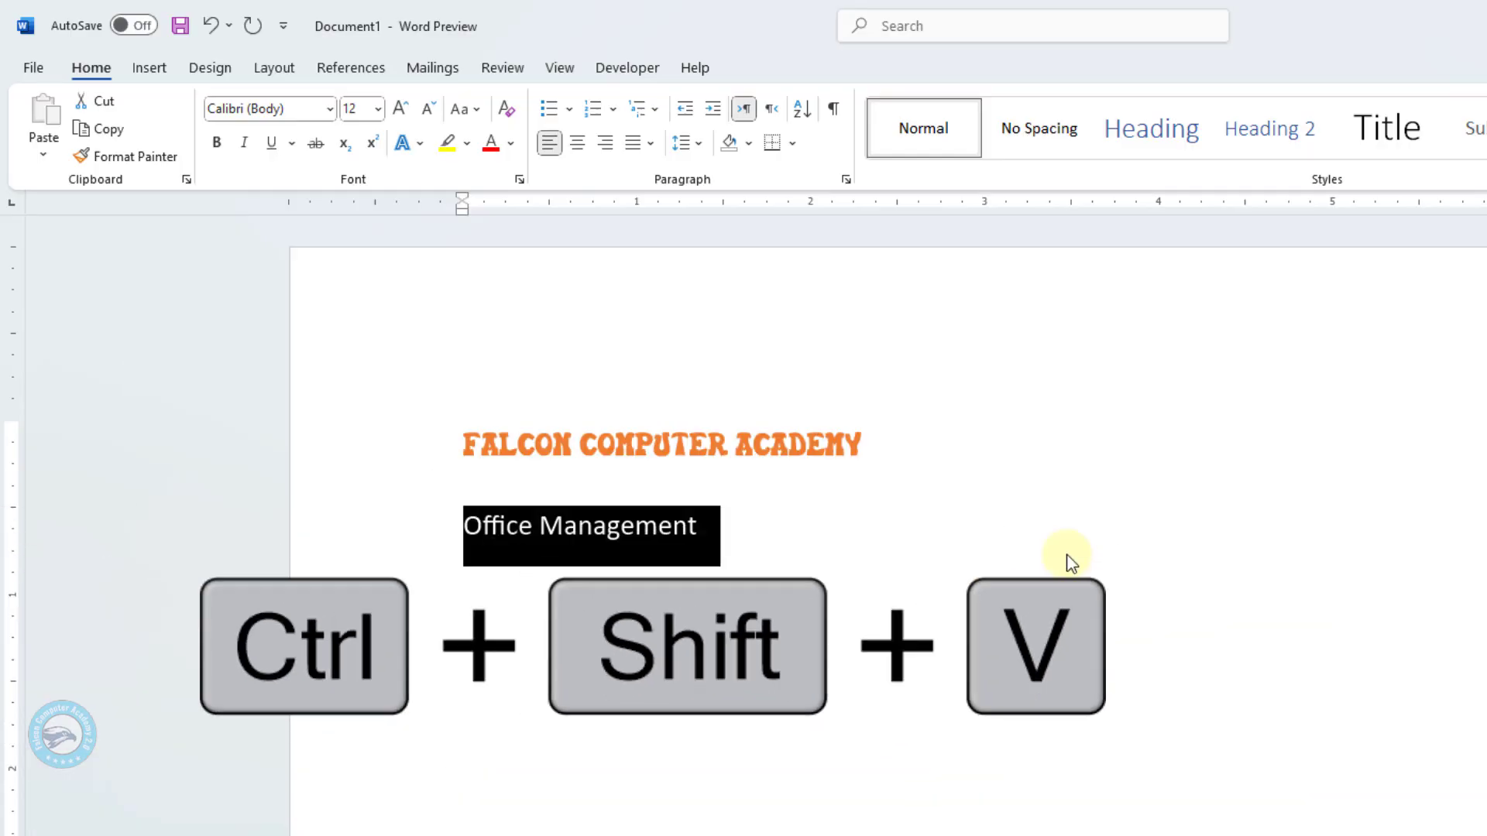
pyautogui.click(907, 588)
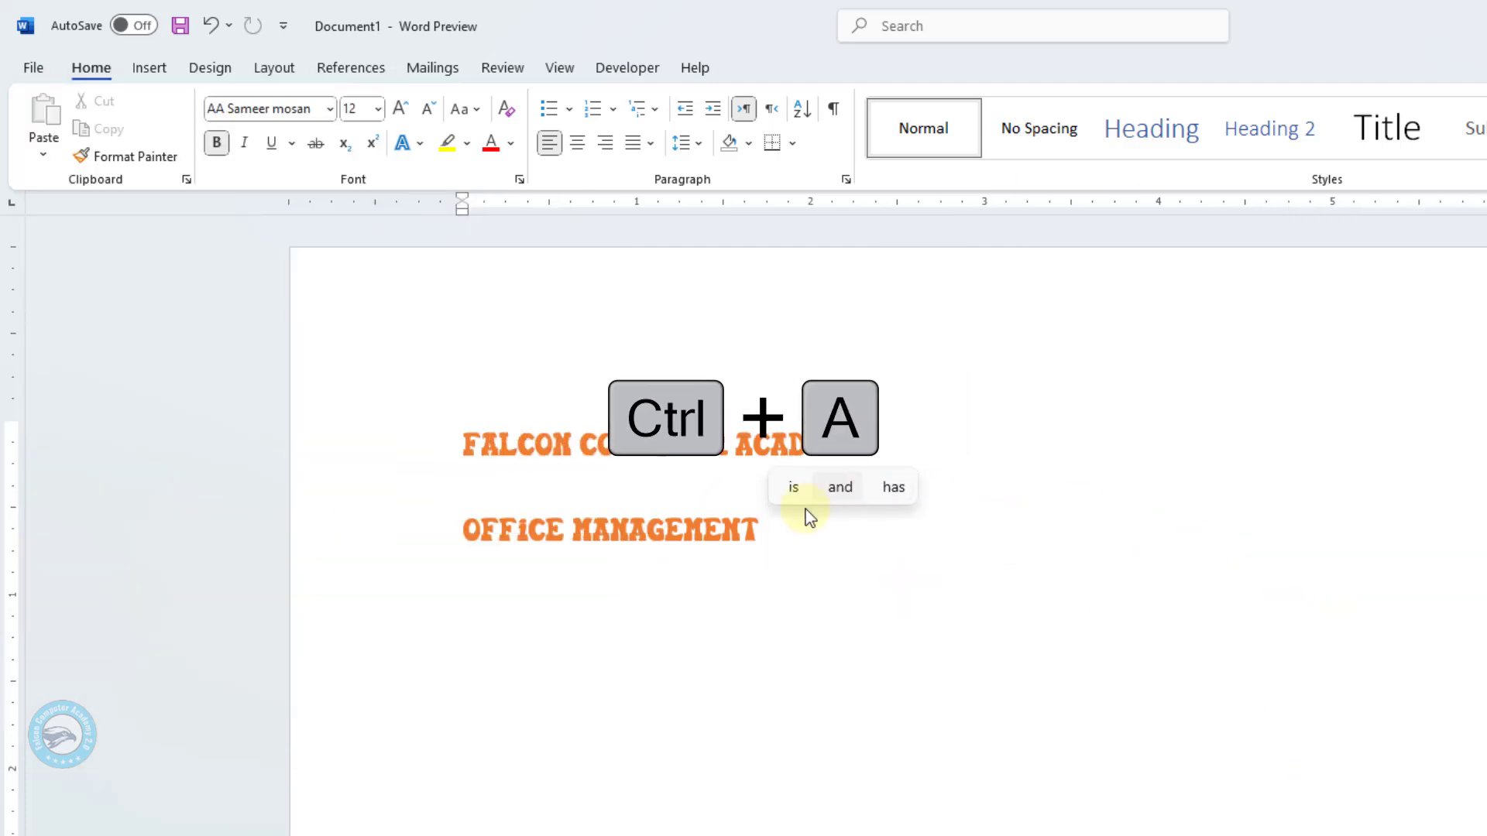
# Select all the text and enlarge its font size step by step to well above 18
pyautogui.moveTo(770, 523); pyautogui.dragTo(582, 523)
pyautogui.hotkey('ctrl', 'a')
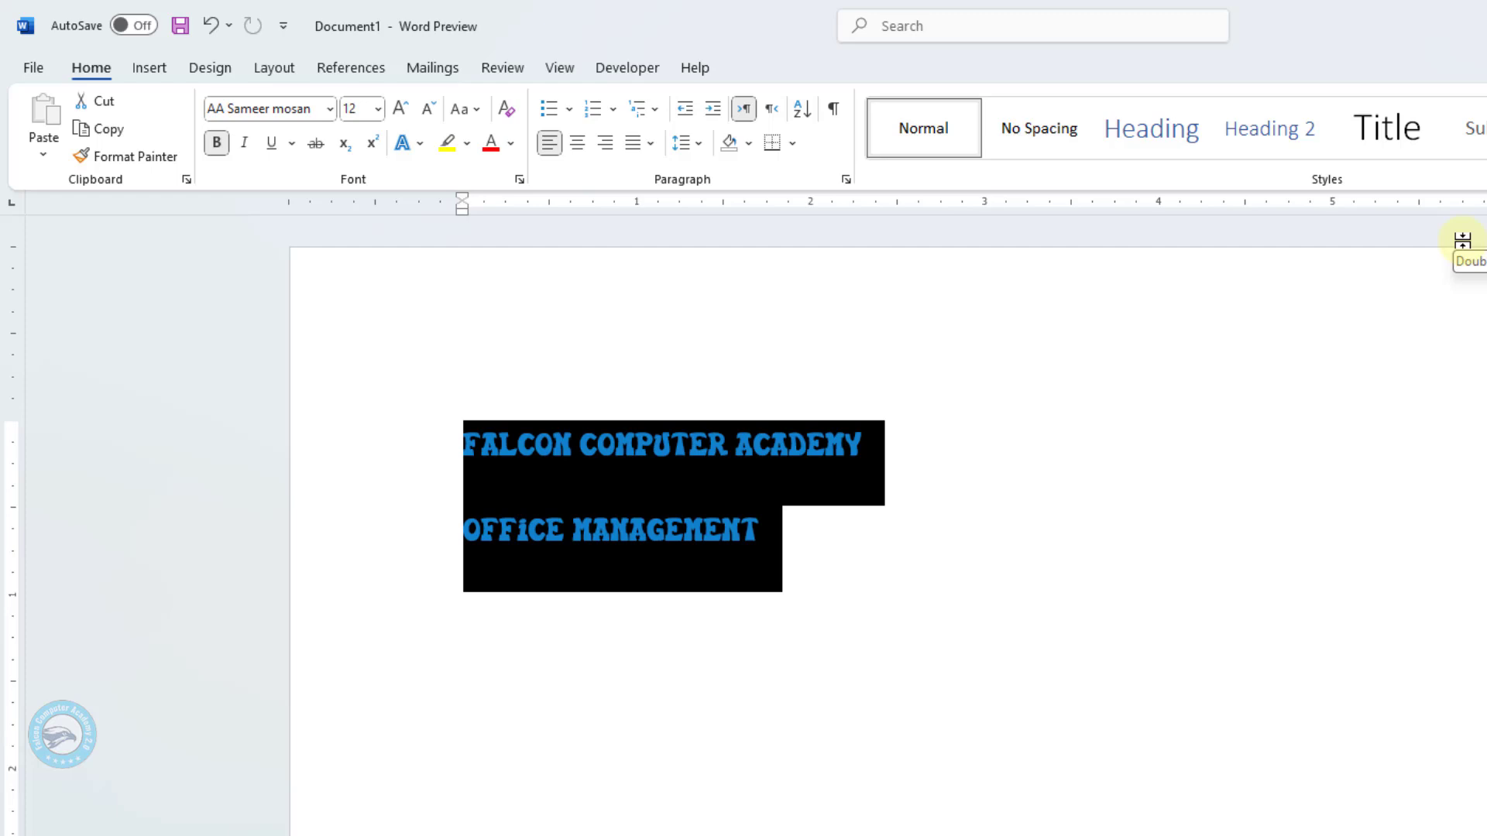
pyautogui.hotkey('ctrl', 'shift', '.')
pyautogui.hotkey('ctrl', 'shift', '.')
pyautogui.hotkey('ctrl', 'shift', '.')
pyautogui.hotkey('ctrl', 'shift', '.')
pyautogui.hotkey('ctrl', 'shift', '.')
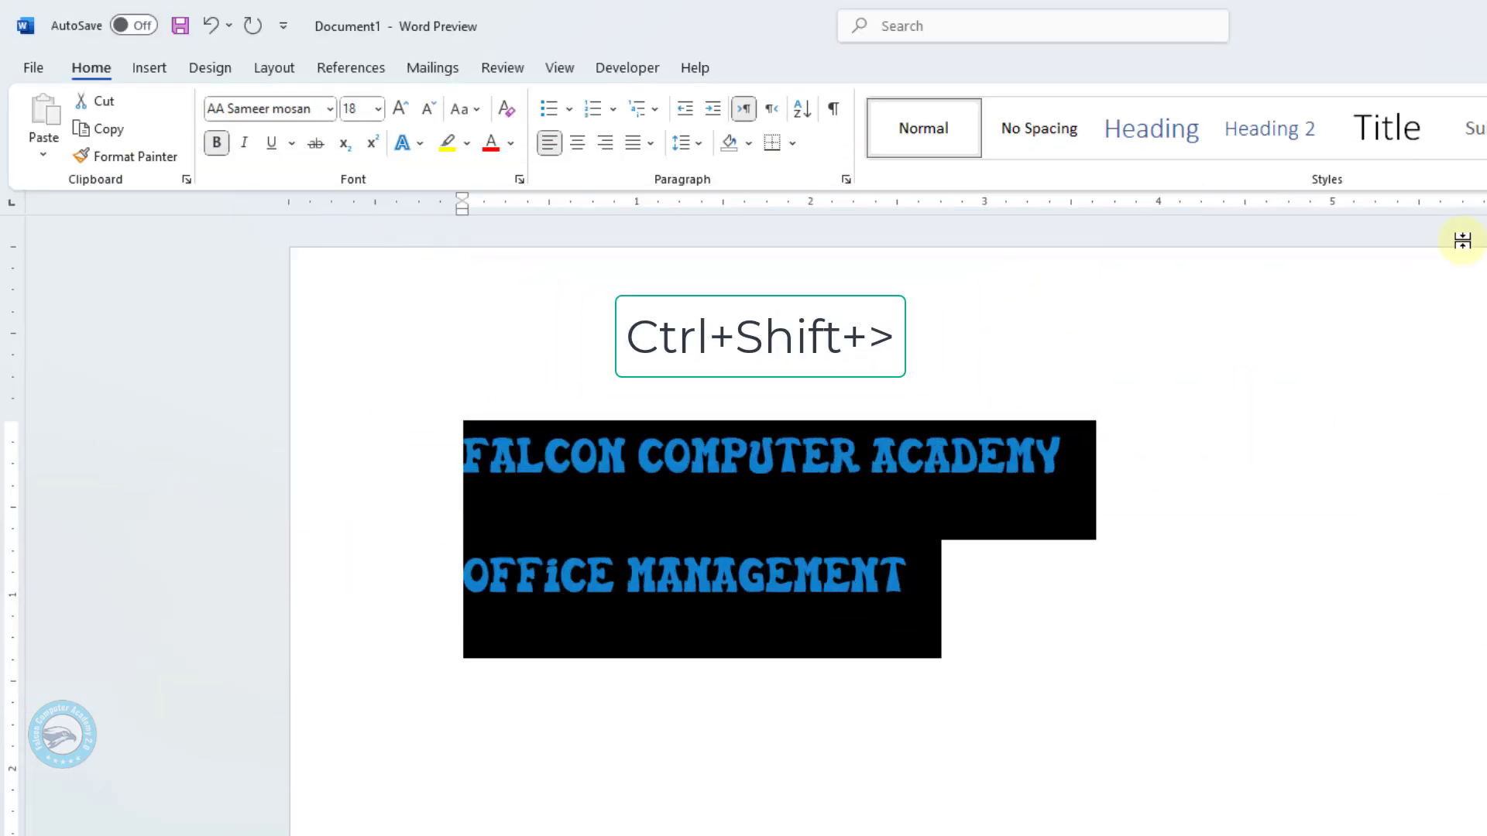
pyautogui.hotkey('ctrl', 'shift', '.')
pyautogui.hotkey('ctrl', 'shift', '.')
pyautogui.hotkey('ctrl', 'shift', '.')
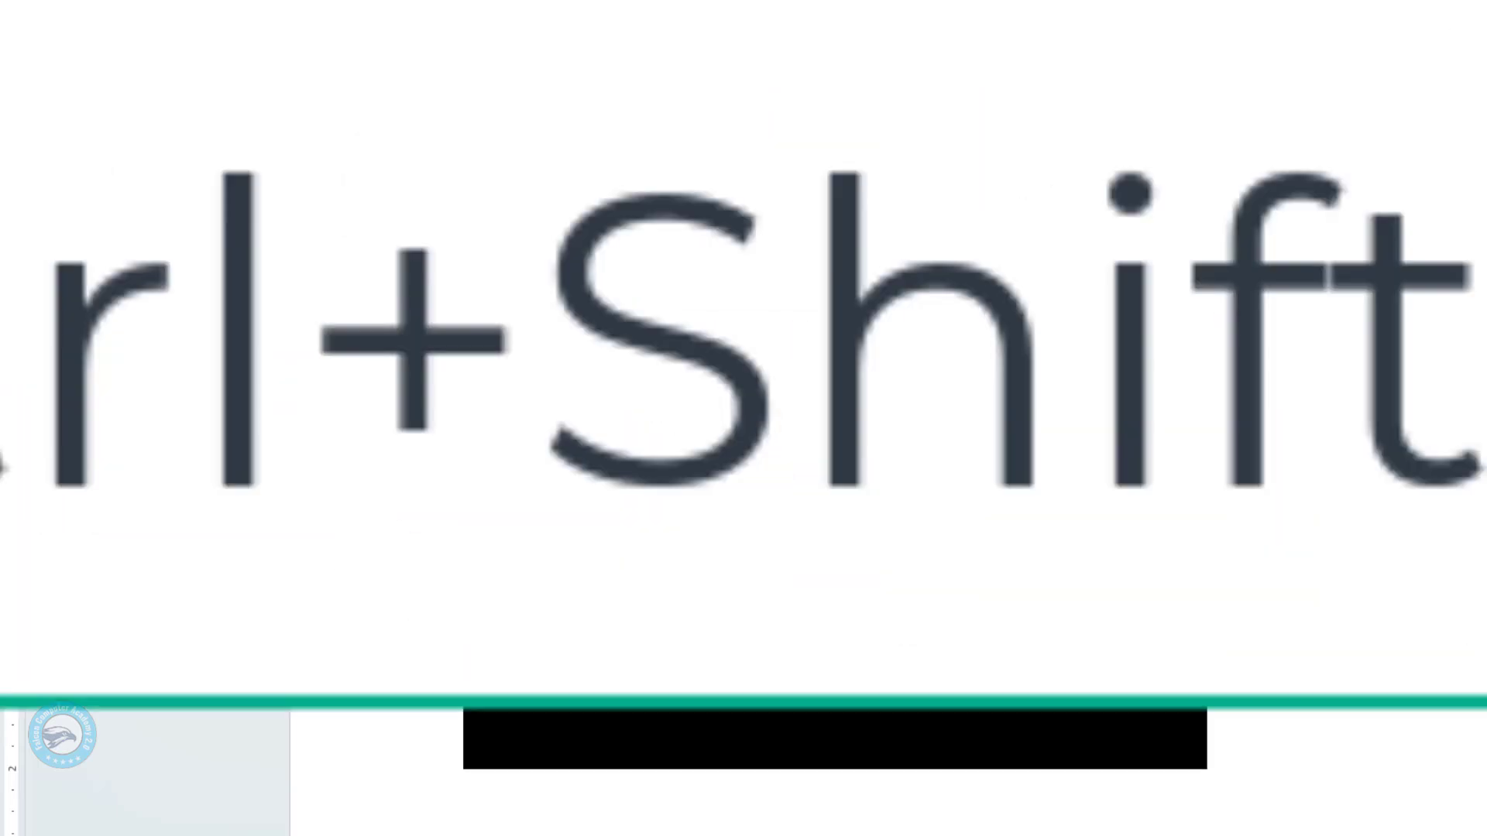
# Shrink the selected text's font size step by step to 12, then enlarge it slightly and deselect the text
pyautogui.hotkey('ctrl', 'shift', ',')
pyautogui.hotkey('ctrl', 'shift', ',')
pyautogui.hotkey('ctrl', 'shift', ',')
pyautogui.hotkey('ctrl', 'shift', ',')
pyautogui.hotkey('ctrl', 'shift', ',')
pyautogui.hotkey('ctrl', 'shift', ',')
pyautogui.hotkey('ctrl', 'shift', ',')
pyautogui.hotkey('ctrl', 'shift', ',')
pyautogui.hotkey('ctrl', 'shift', ',')
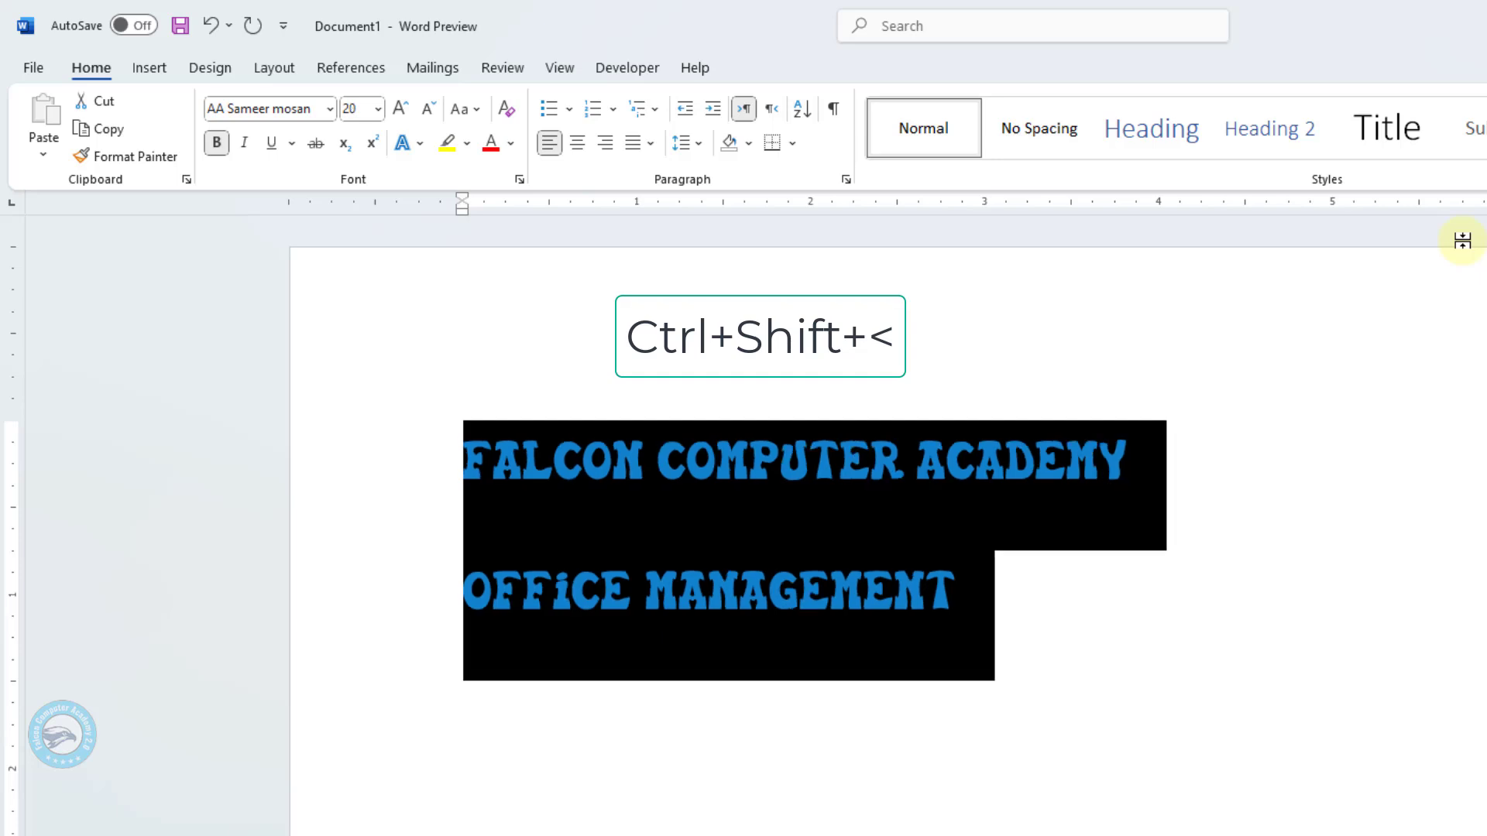
pyautogui.hotkey('ctrl', 'shift', ',')
pyautogui.hotkey('ctrl', 'shift', '.')
pyautogui.hotkey('ctrl', 'shift', '.')
pyautogui.hotkey('ctrl', 'shift', '.')
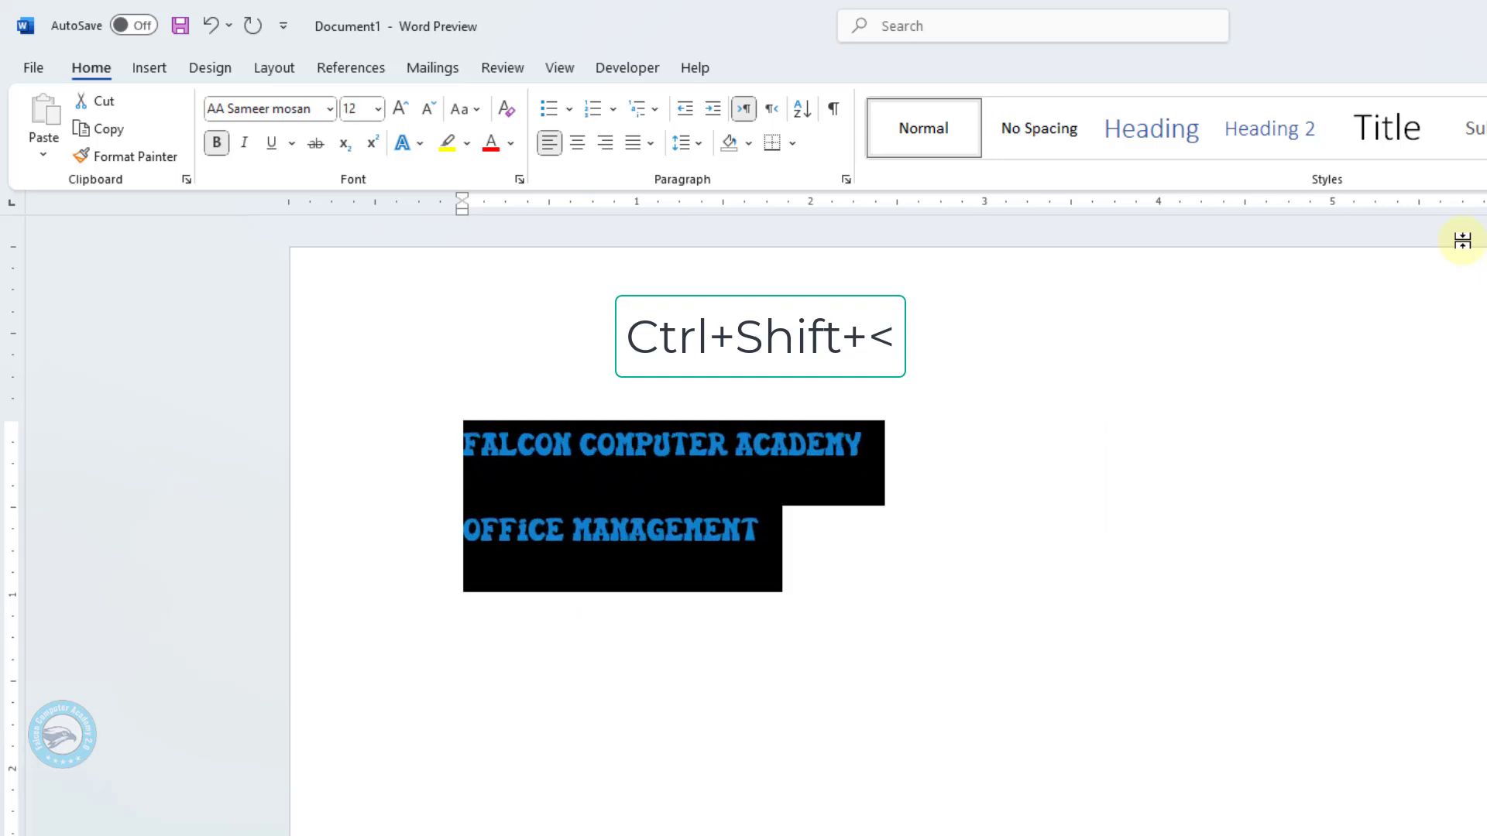
pyautogui.press('Right')
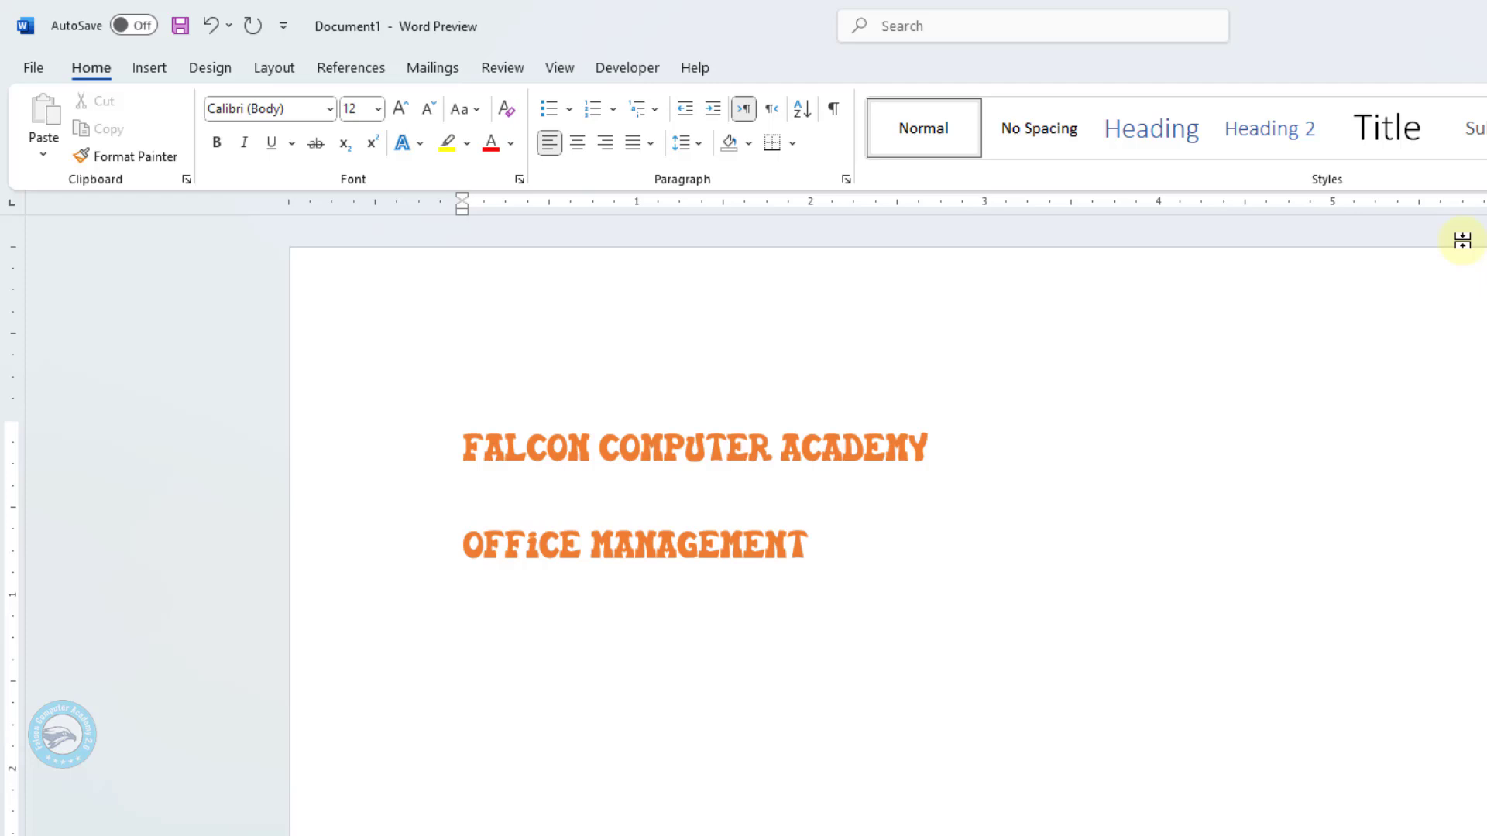
# Replace all the document's text with sample paragraphs generated by the =rand() function
pyautogui.hotkey('ctrl', 'a')
pyautogui.press('Delete')
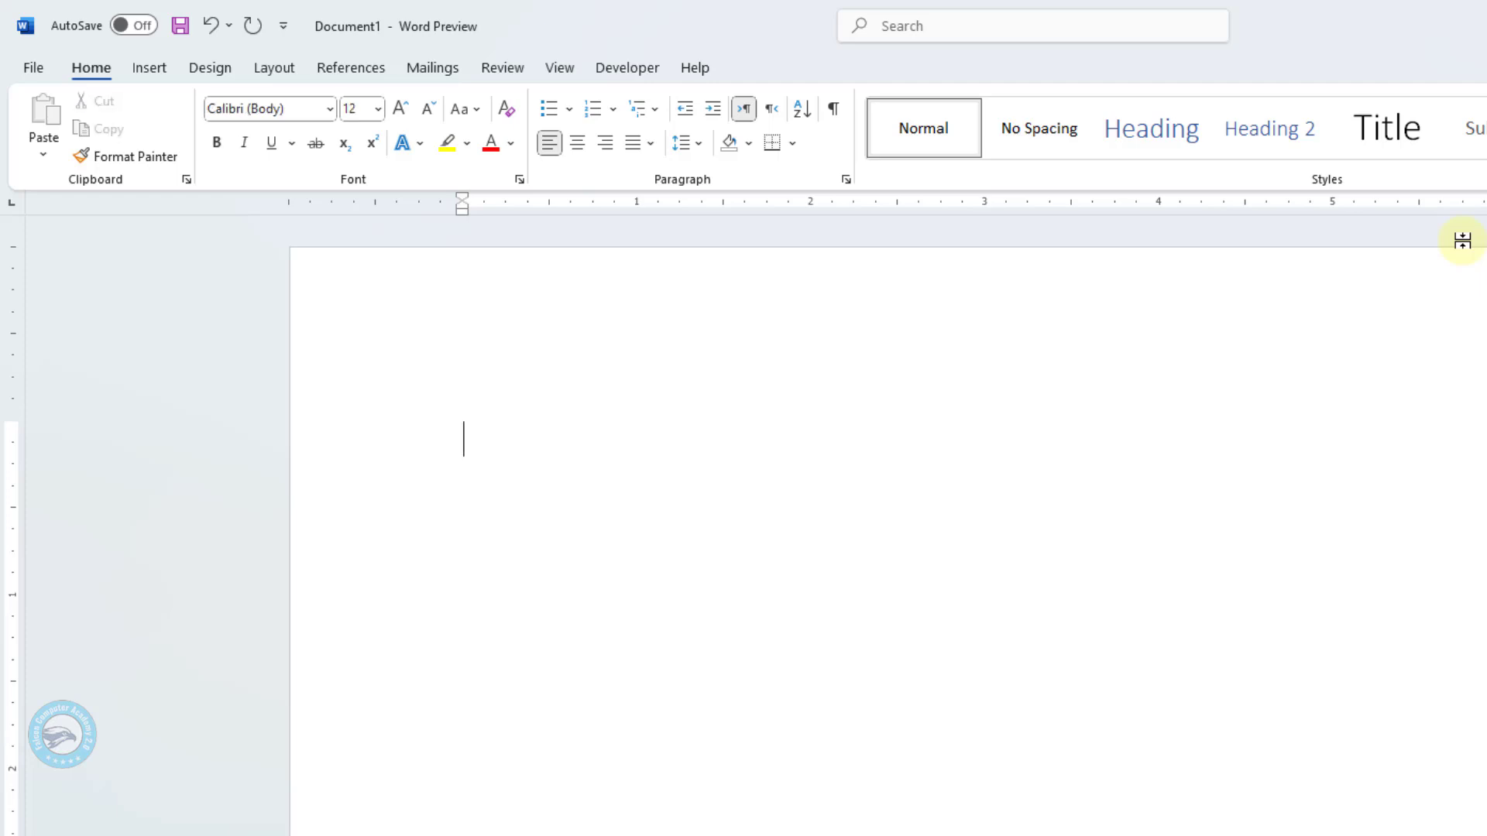
pyautogui.write('=rand(')
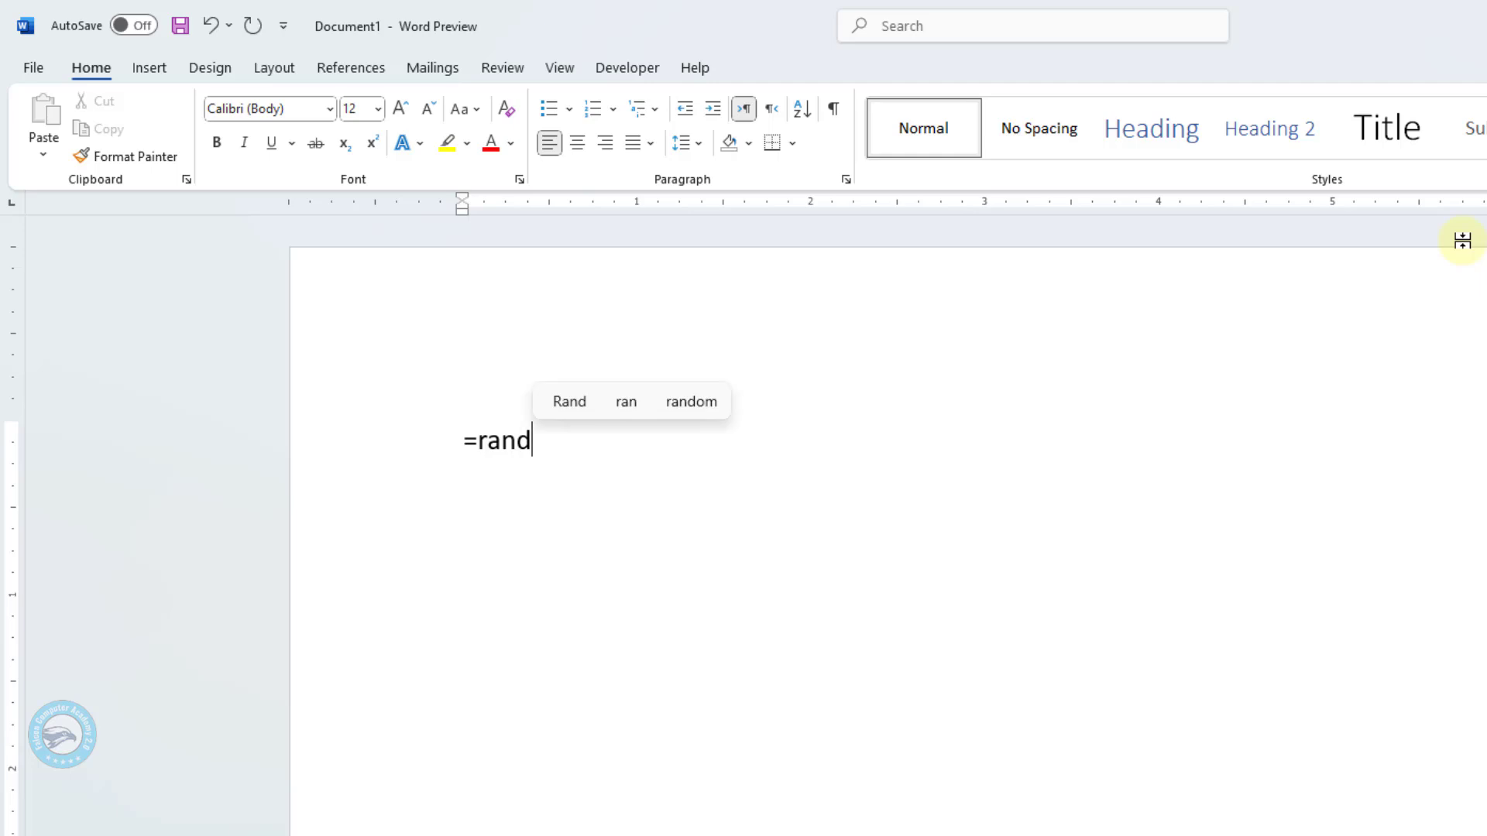
pyautogui.write(')')
pyautogui.press('Return')
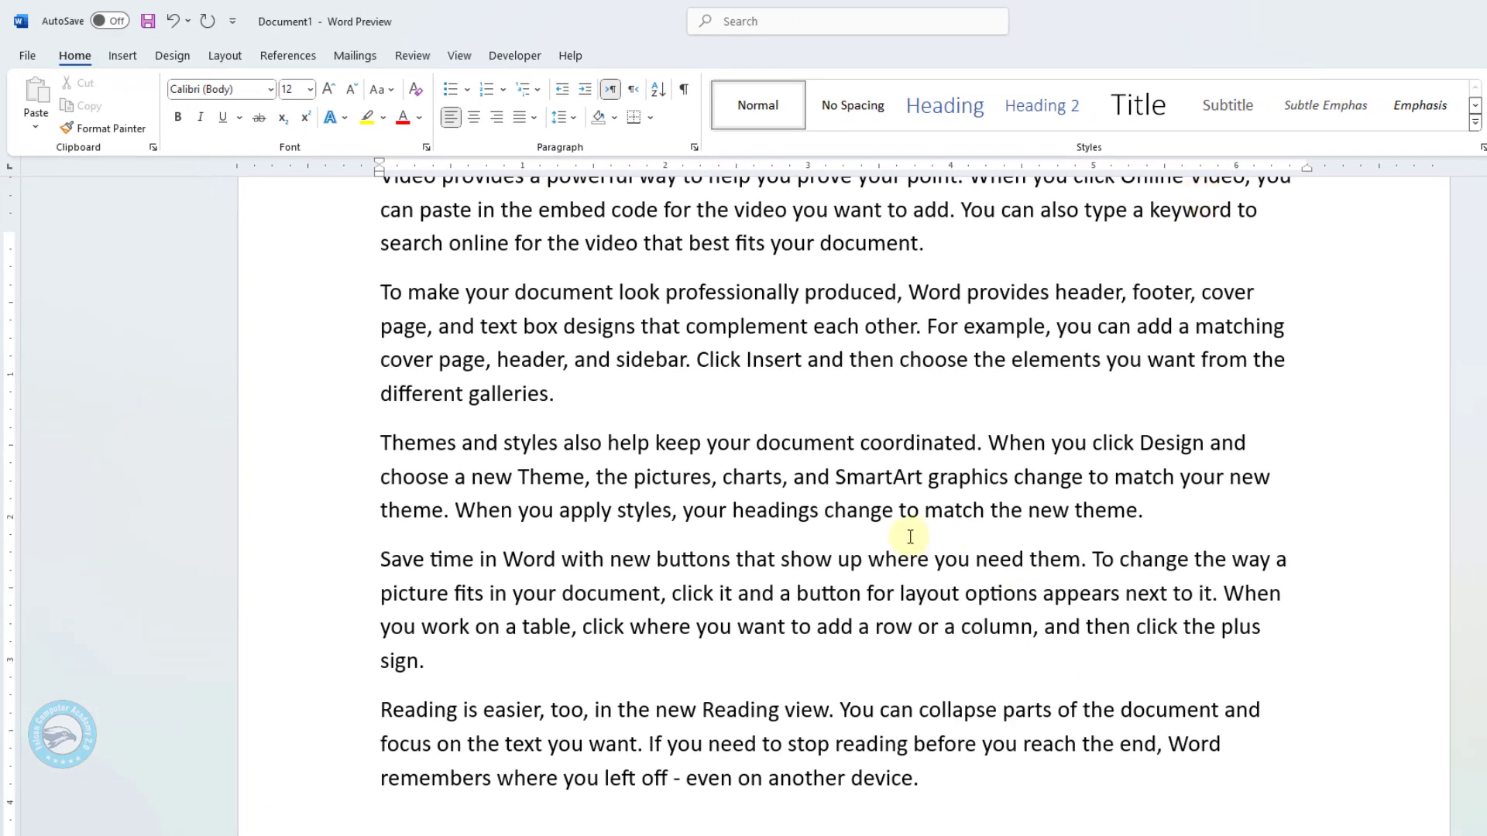
# Select the second paragraph and increase its left indent step by step to 3.5 inches
pyautogui.scroll(2, 1092, 658)
pyautogui.moveTo(581, 602); pyautogui.dragTo(335, 480)
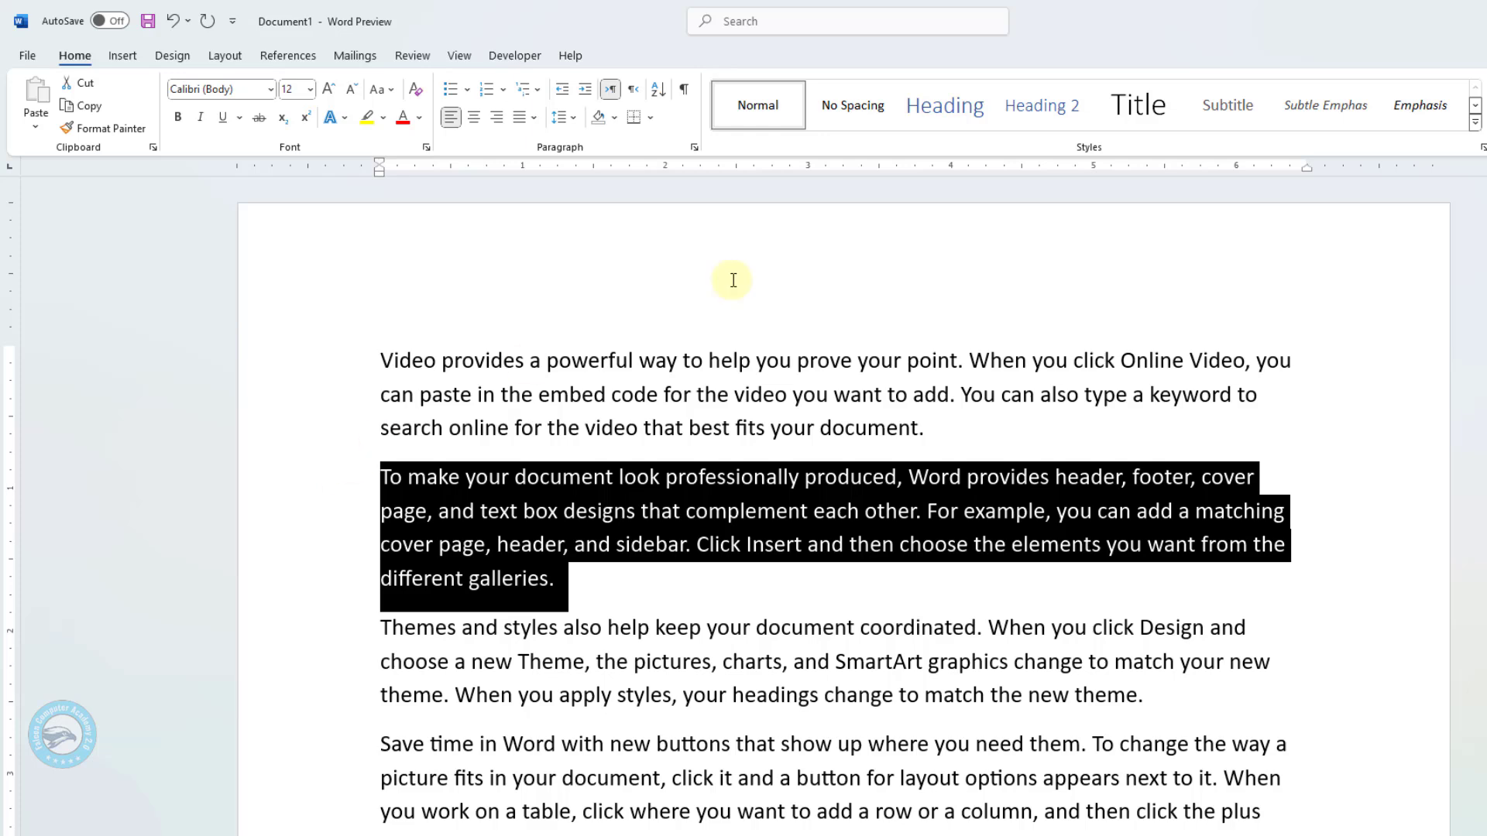
pyautogui.hotkey('ctrl', 'm')
pyautogui.hotkey('ctrl', 'm')
pyautogui.hotkey('ctrl', 'm')
pyautogui.hotkey('ctrl', 'm')
pyautogui.hotkey('ctrl', 'm')
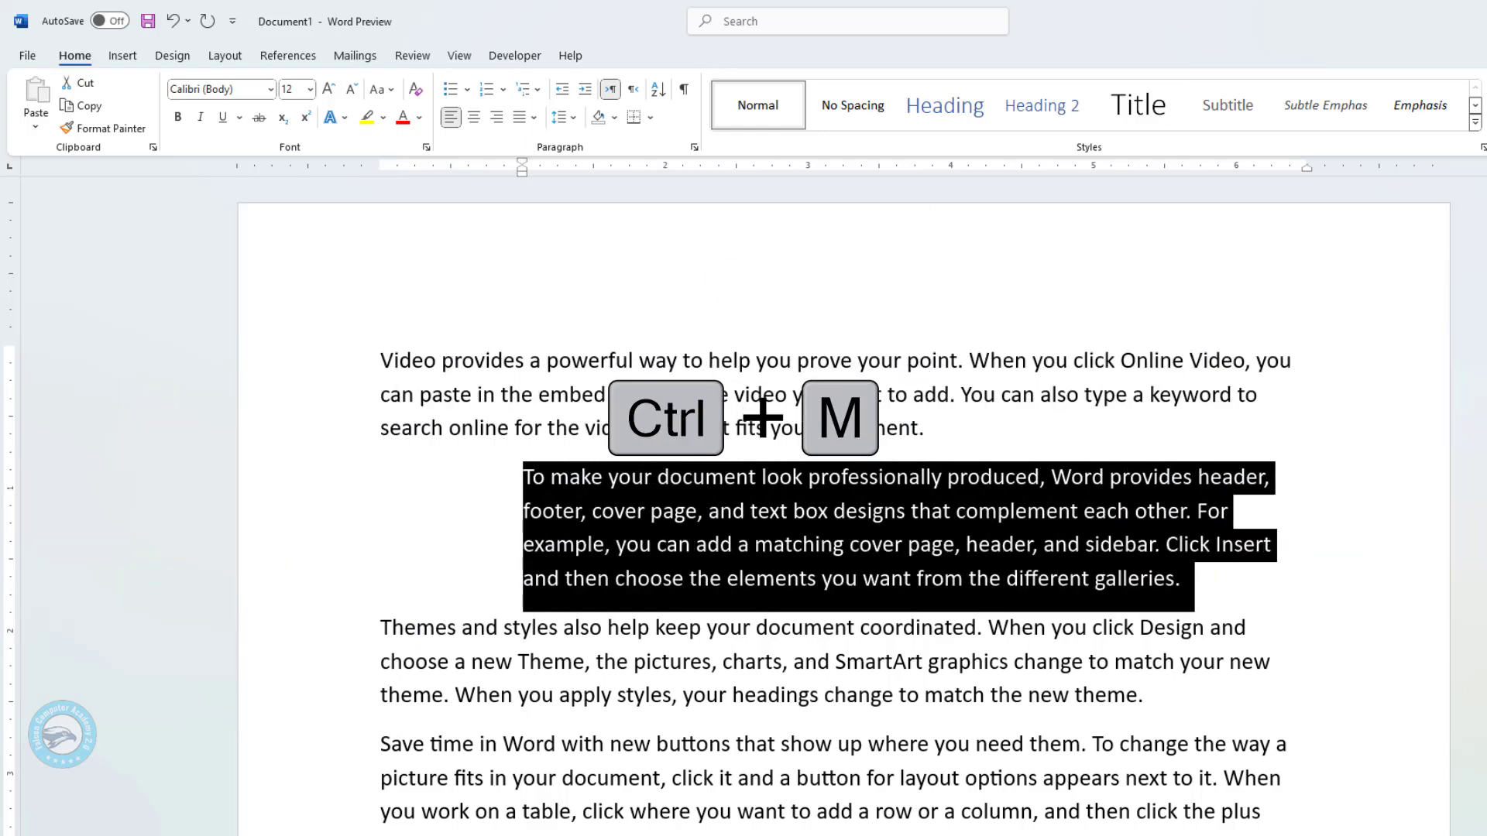
pyautogui.hotkey('ctrl', 'm')
pyautogui.hotkey('ctrl', 'm')
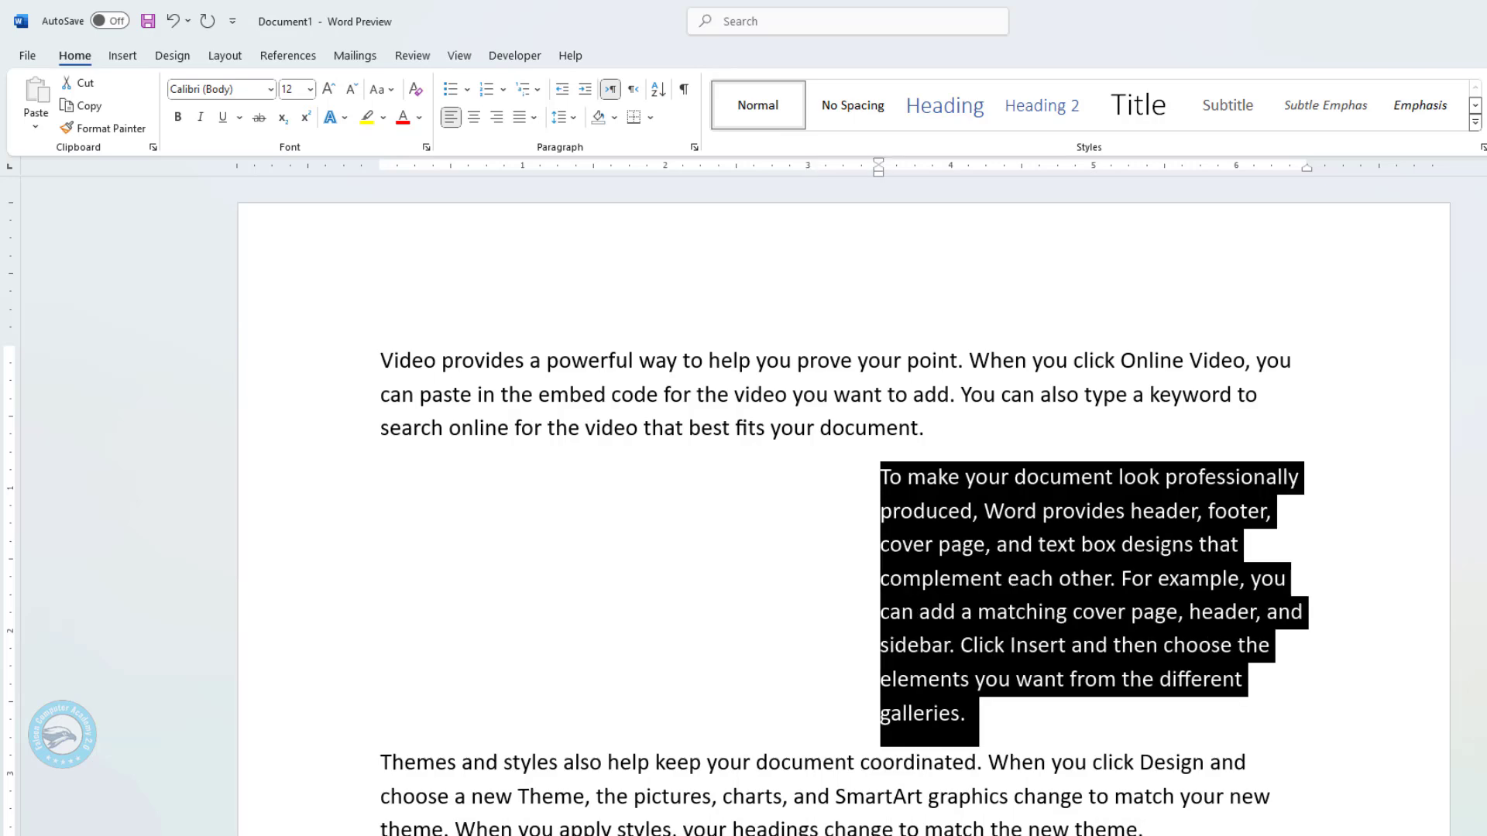
# Decrease the second paragraph's left indent step by step back to the page margin
pyautogui.hotkey('ctrl', 'shift', 'm')
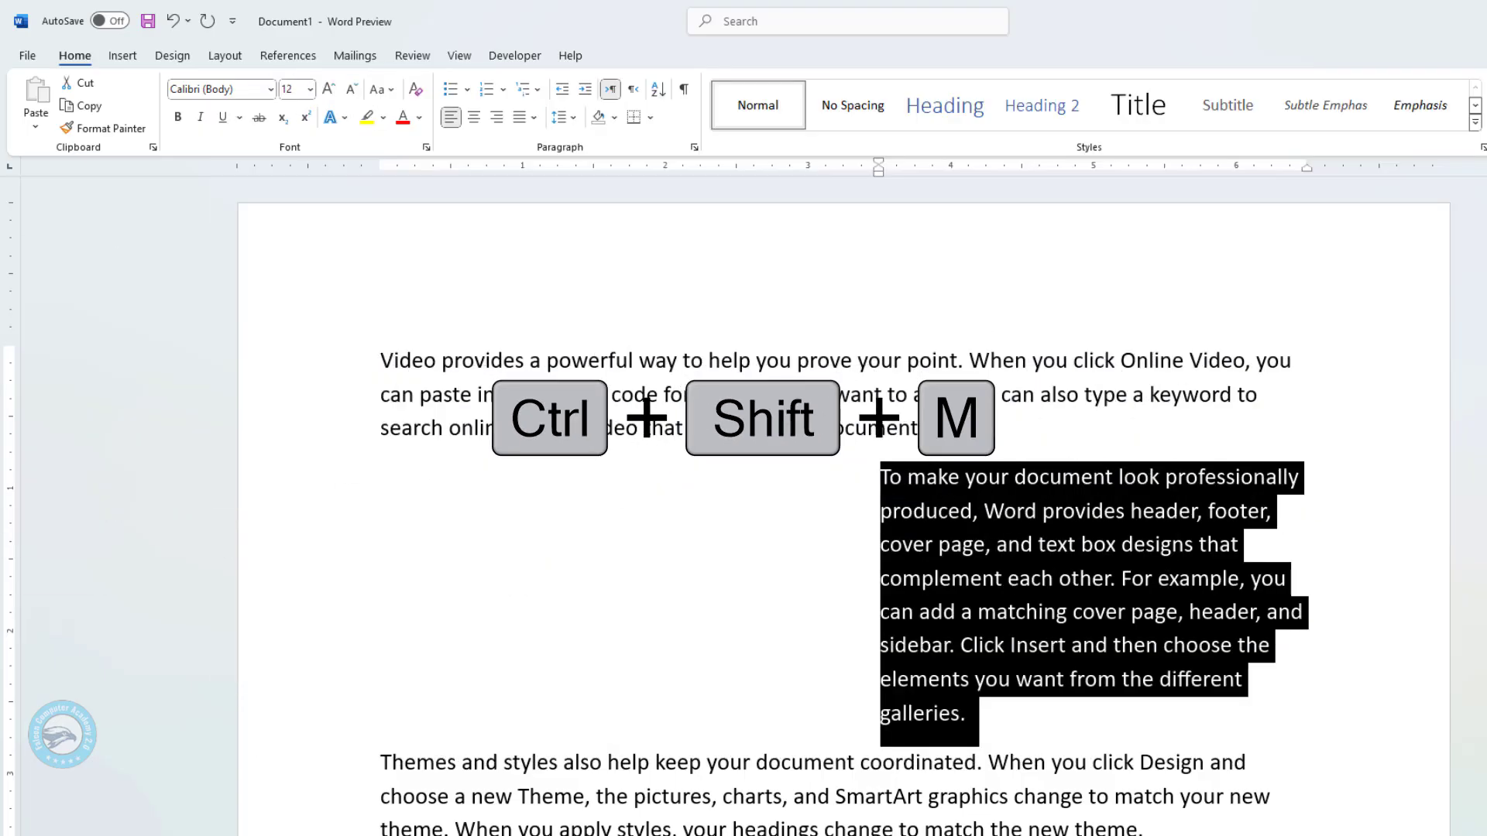
pyautogui.hotkey('ctrl', 'shift', 'm')
pyautogui.hotkey('ctrl', 'shift', 'm')
pyautogui.hotkey('ctrl', 'shift', 'm')
pyautogui.hotkey('ctrl', 'shift', 'm')
pyautogui.hotkey('ctrl', 'shift', 'm')
pyautogui.hotkey('ctrl', 'shift', 'm')
pyautogui.hotkey('ctrl', 'shift', 'm')
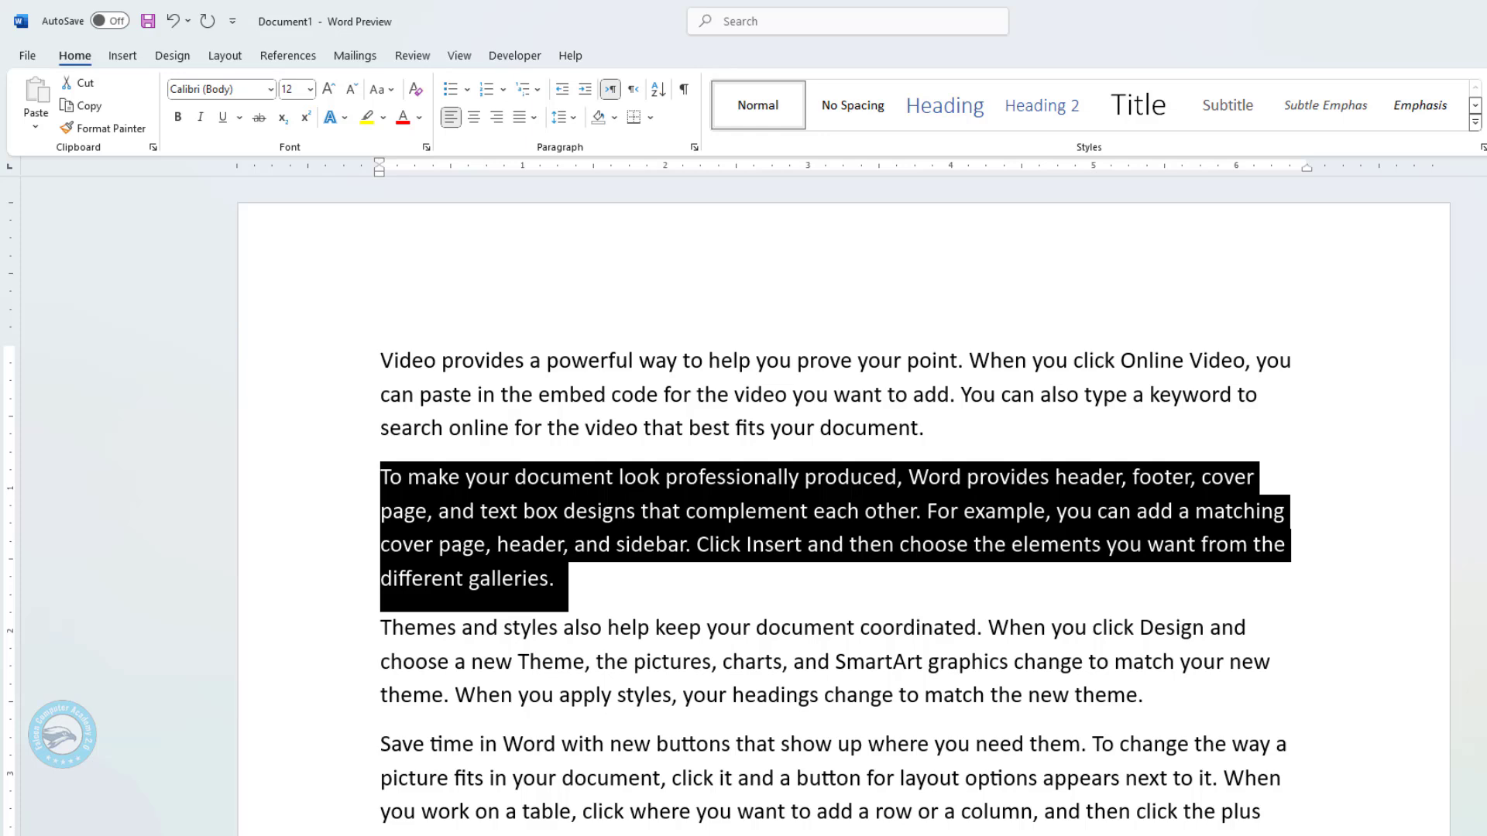
# Set the line spacing of all the text to single and deselect it
pyautogui.hotkey('ctrl', 'a')
pyautogui.hotkey('ctrl', '1')
pyautogui.click(671, 649)
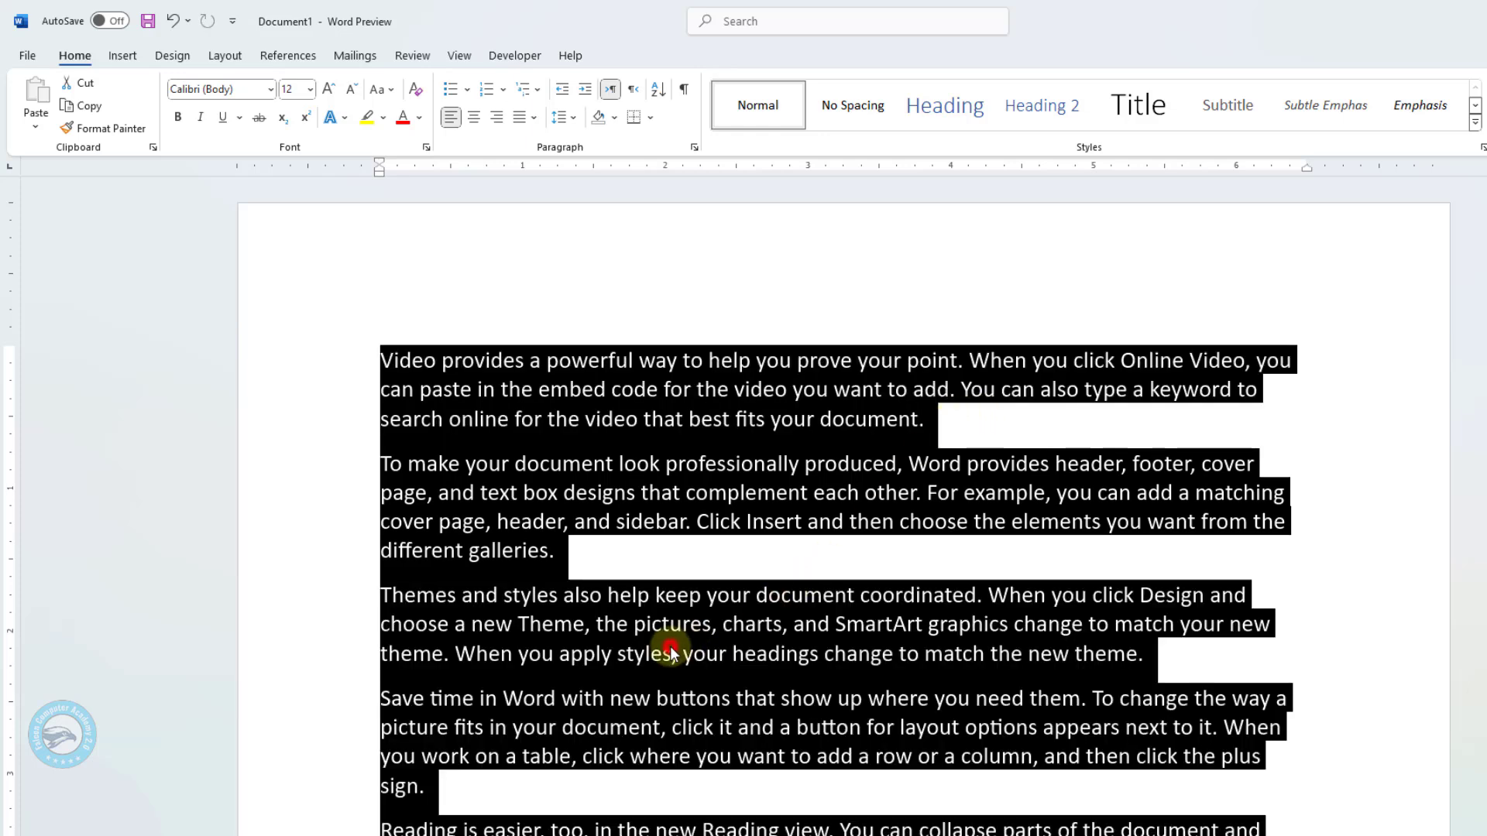
# Select all the paragraphs and switch their line spacing between double, single and 1.5 lines, finishing at 1.5 lines
pyautogui.scroll(-3, 682, 529)
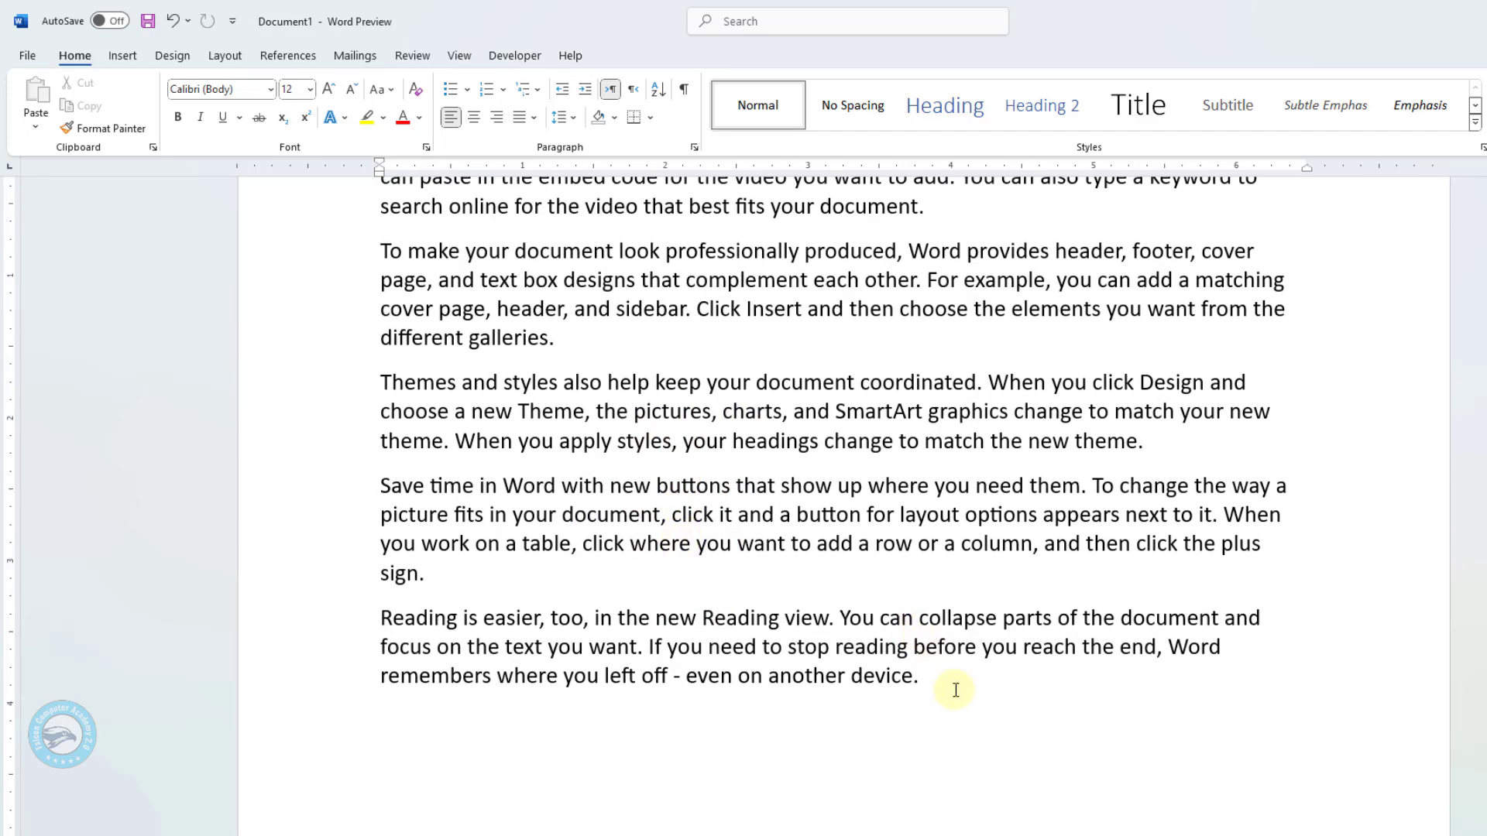
pyautogui.moveTo(951, 687); pyautogui.dragTo(365, 155)
pyautogui.hotkey('ctrl', '2')
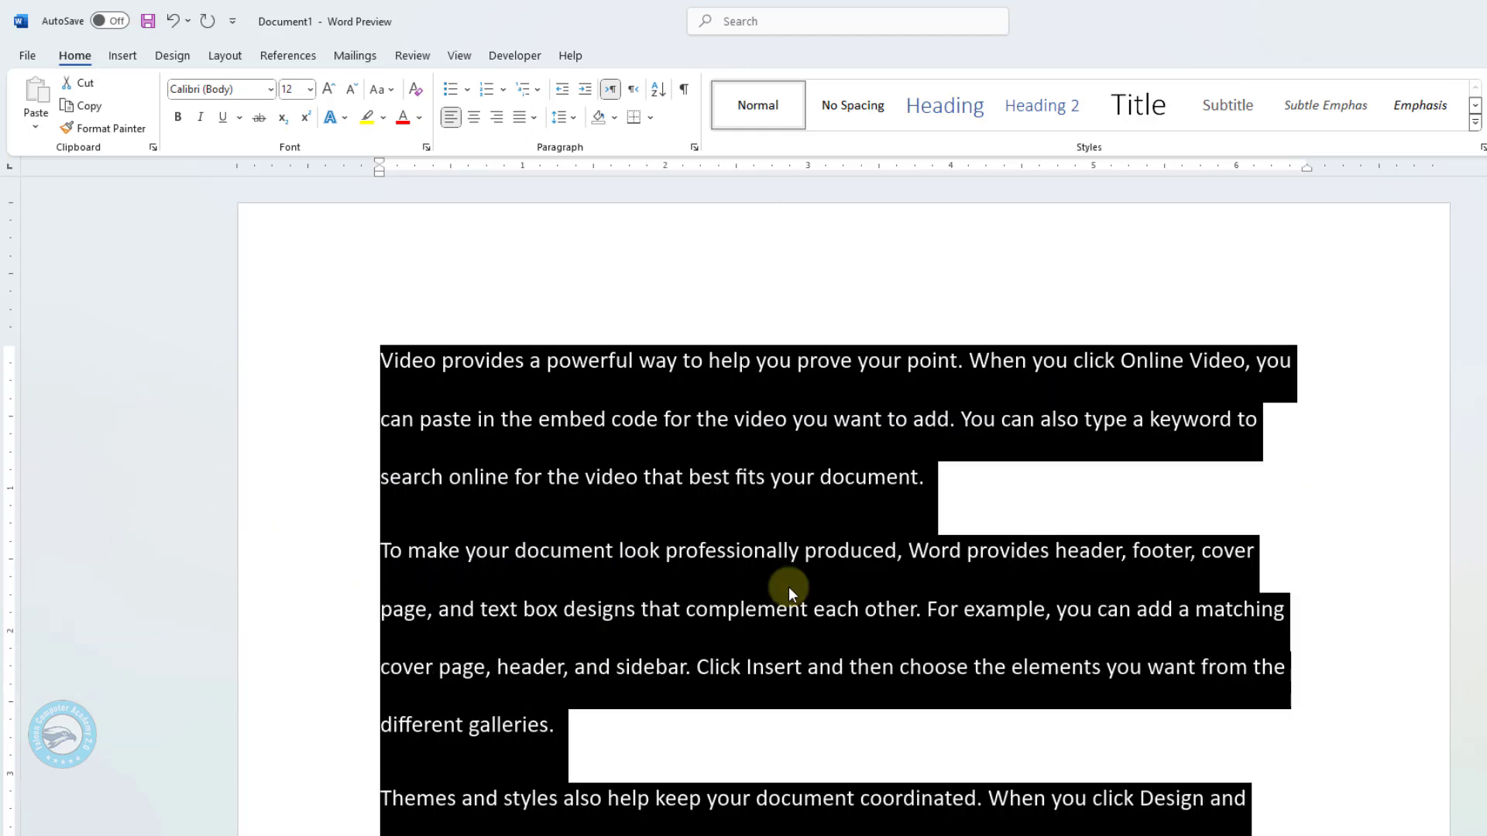
pyautogui.hotkey('ctrl', '1')
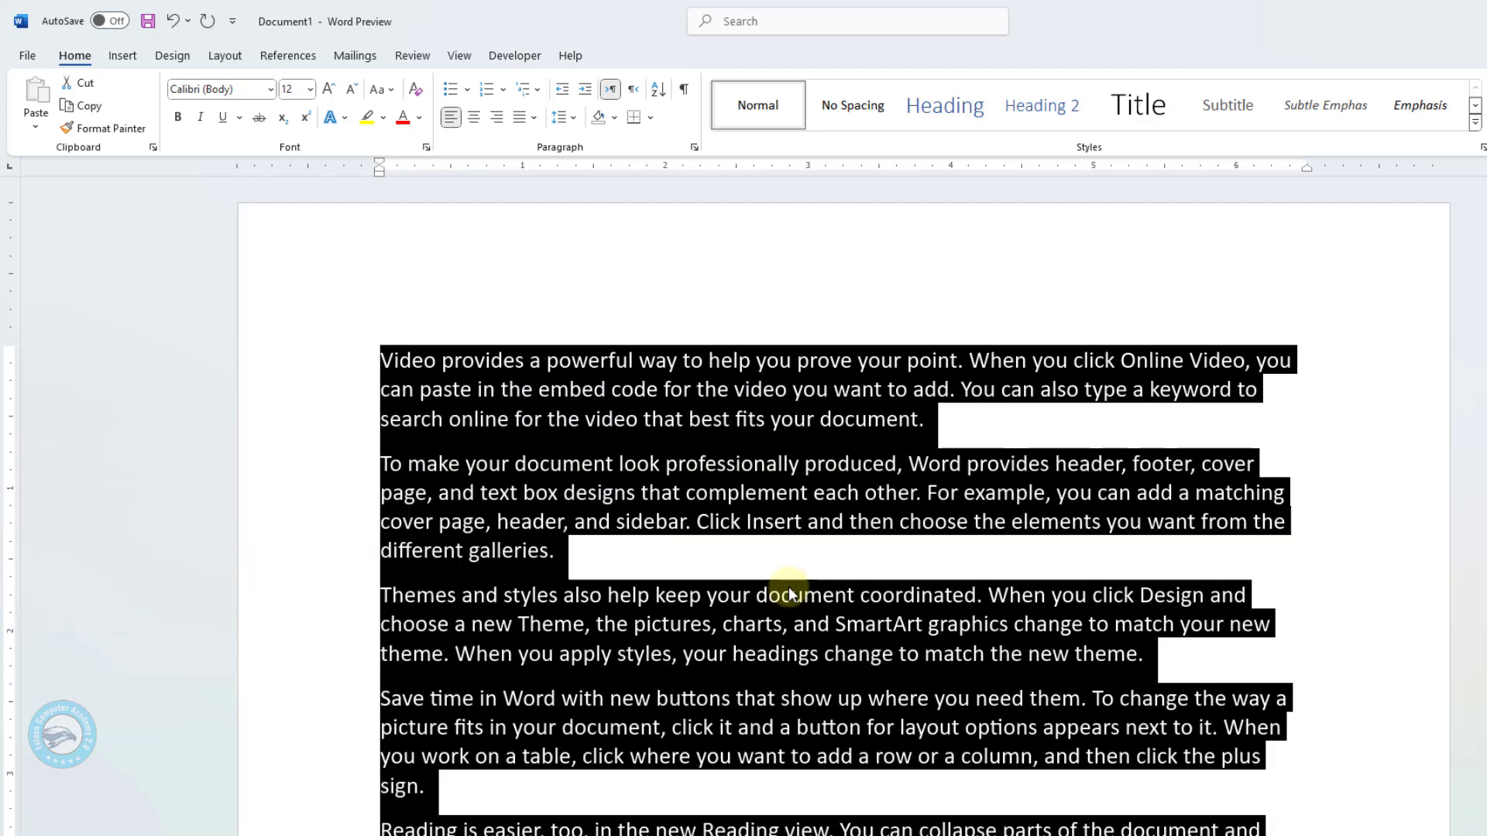
pyautogui.hotkey('ctrl', '5')
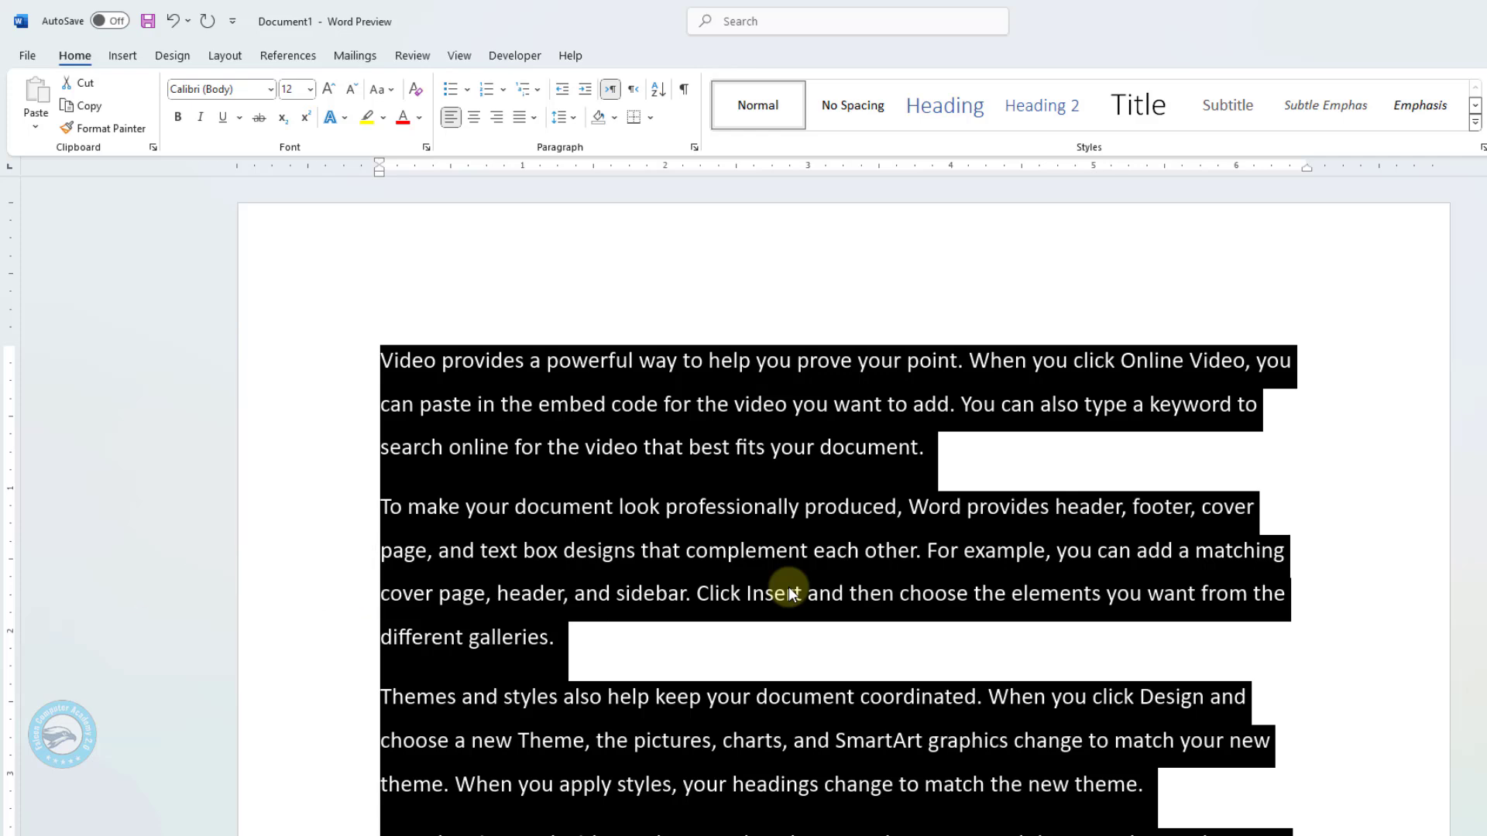
pyautogui.hotkey('ctrl', '1')
pyautogui.hotkey('ctrl', '2')
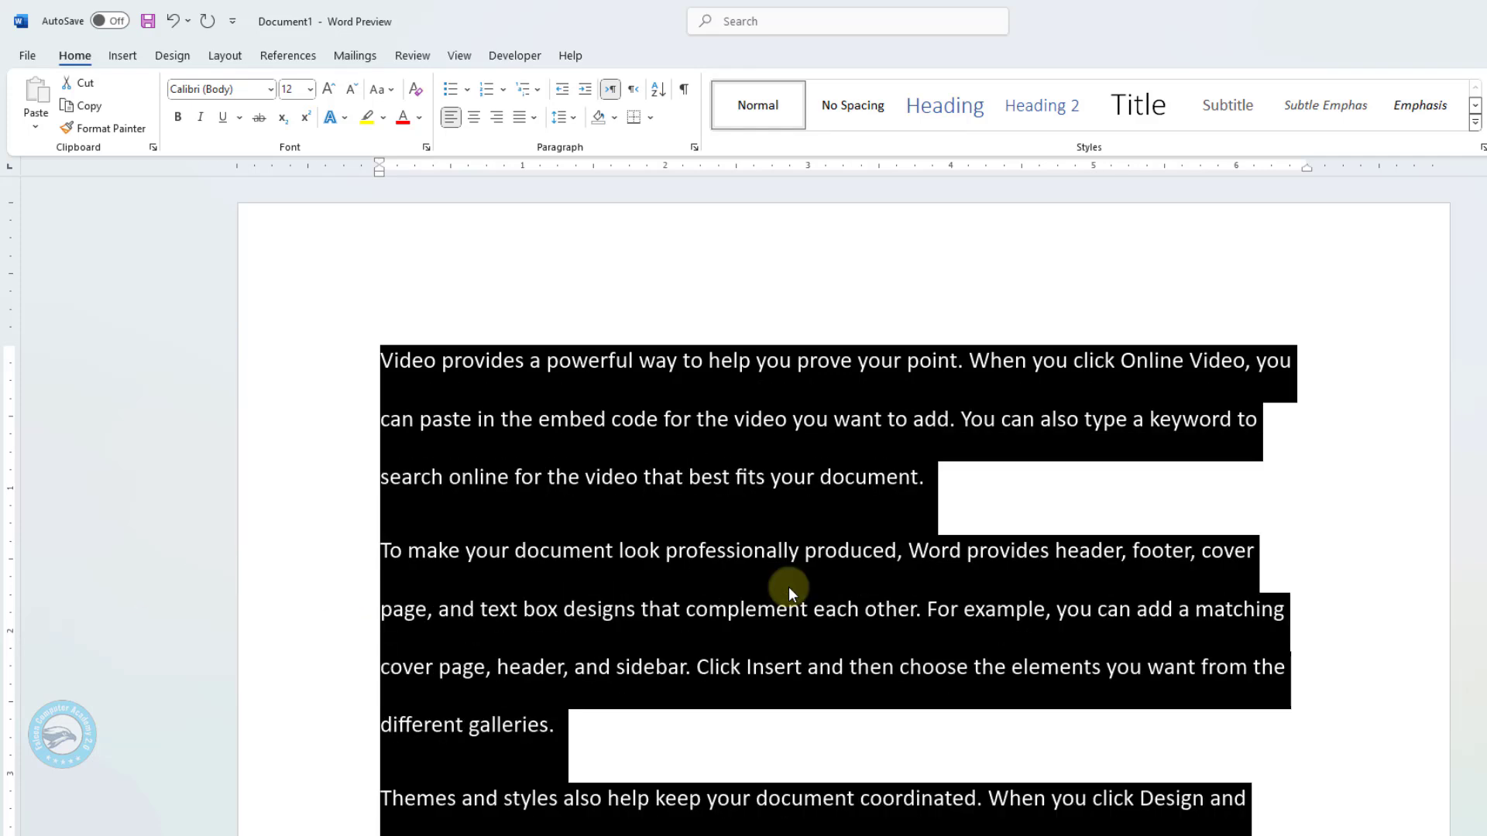
pyautogui.hotkey('ctrl', '5')
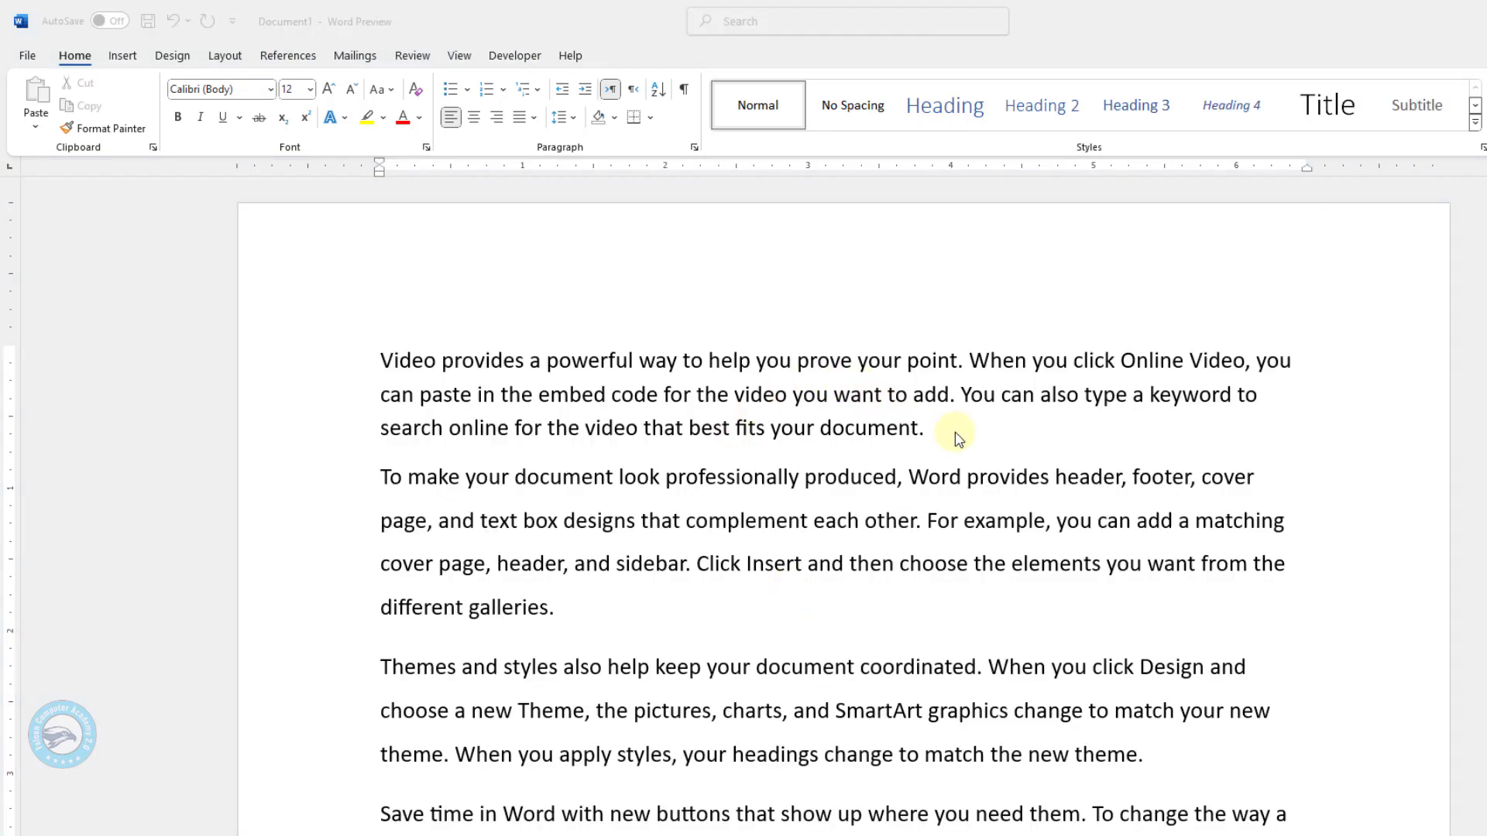
# Add an "Office Management" line below the first paragraph and apply the Heading 1 style to it
pyautogui.click(955, 433)
pyautogui.hotkey('ctrl', 'z')
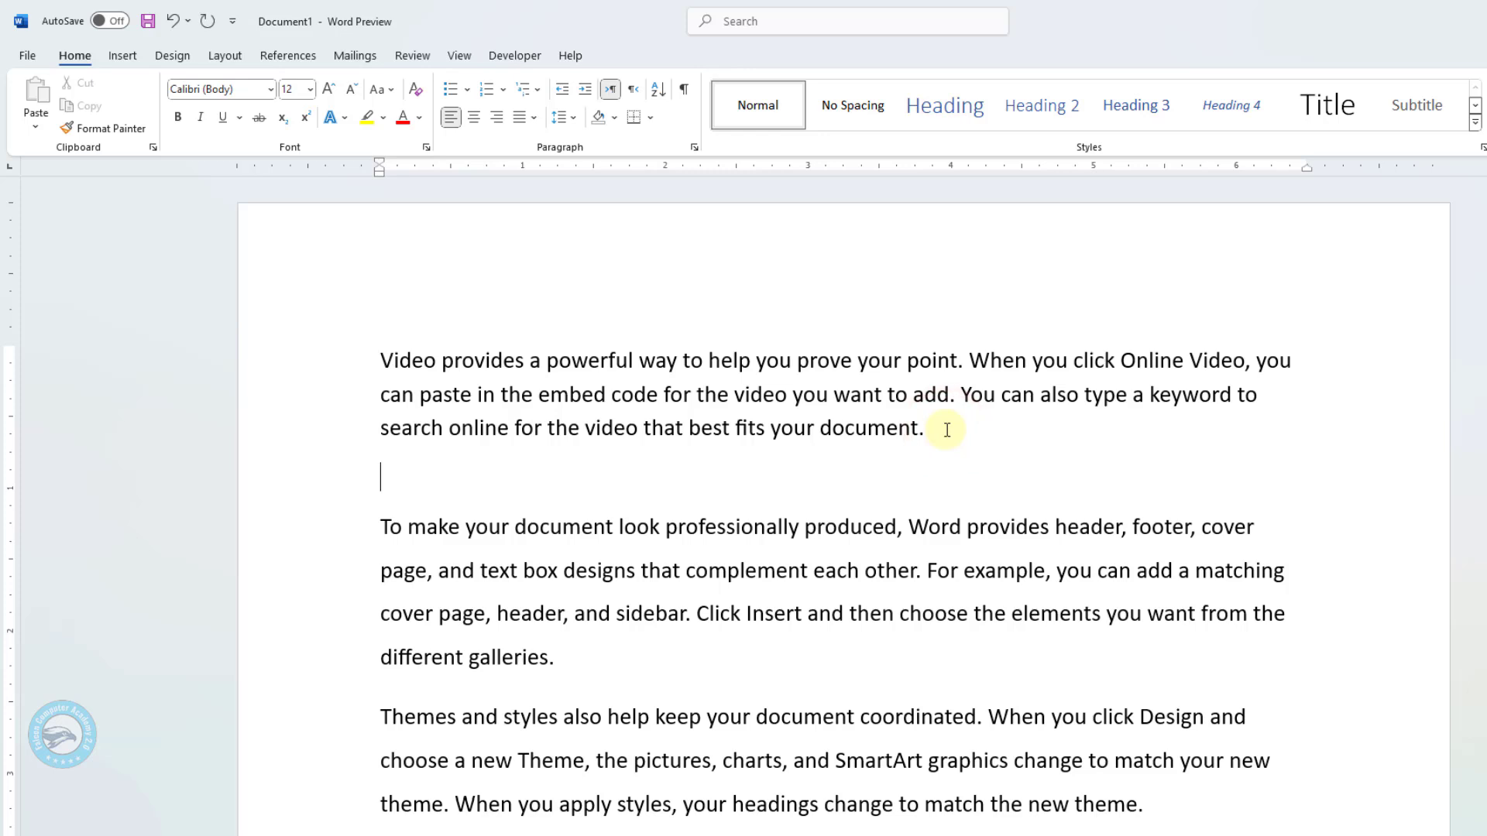
pyautogui.write('Office Management')
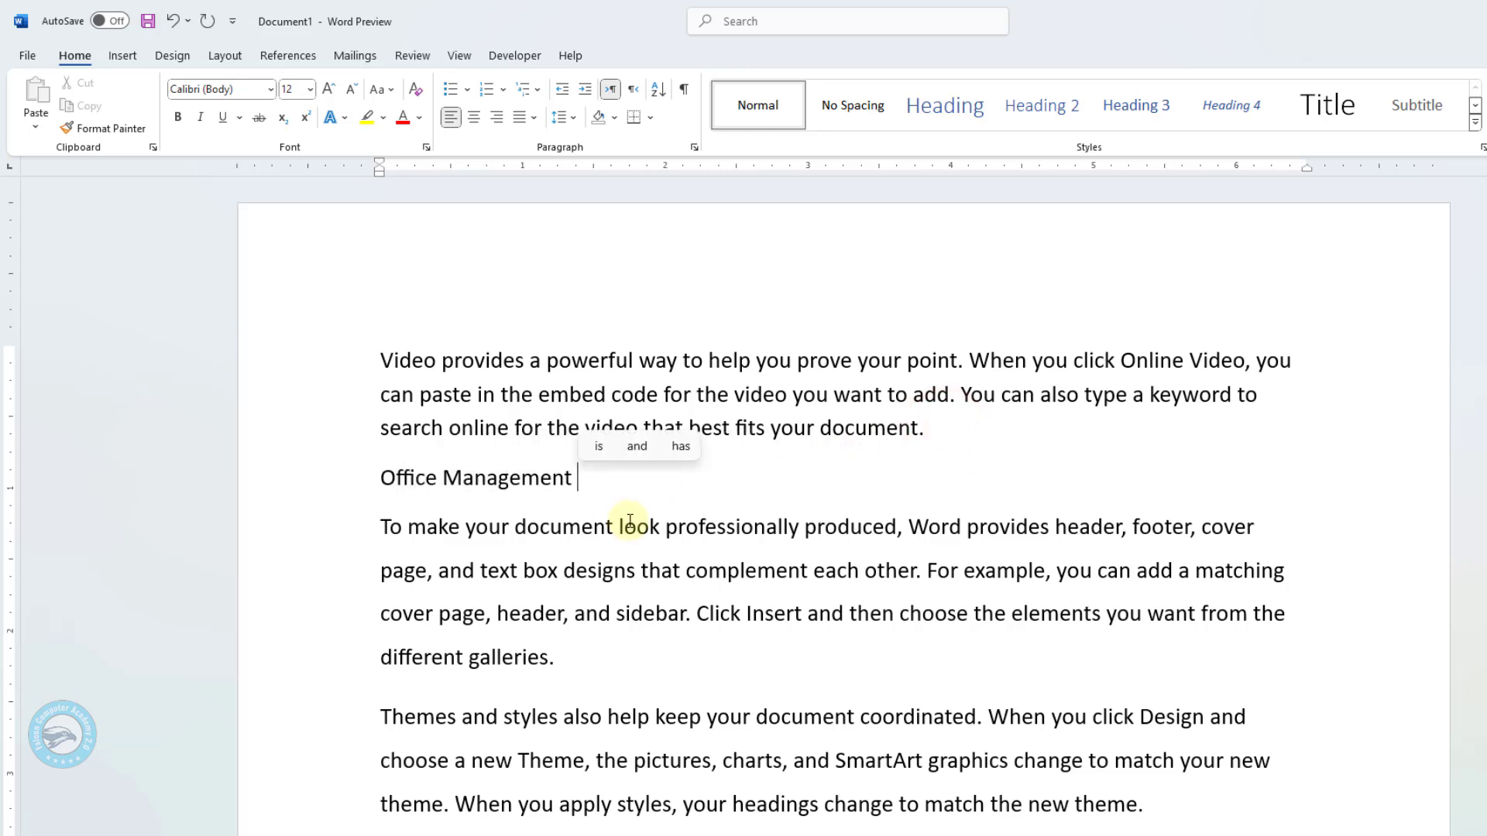
pyautogui.moveTo(597, 481); pyautogui.dragTo(356, 501)
pyautogui.press('alt')
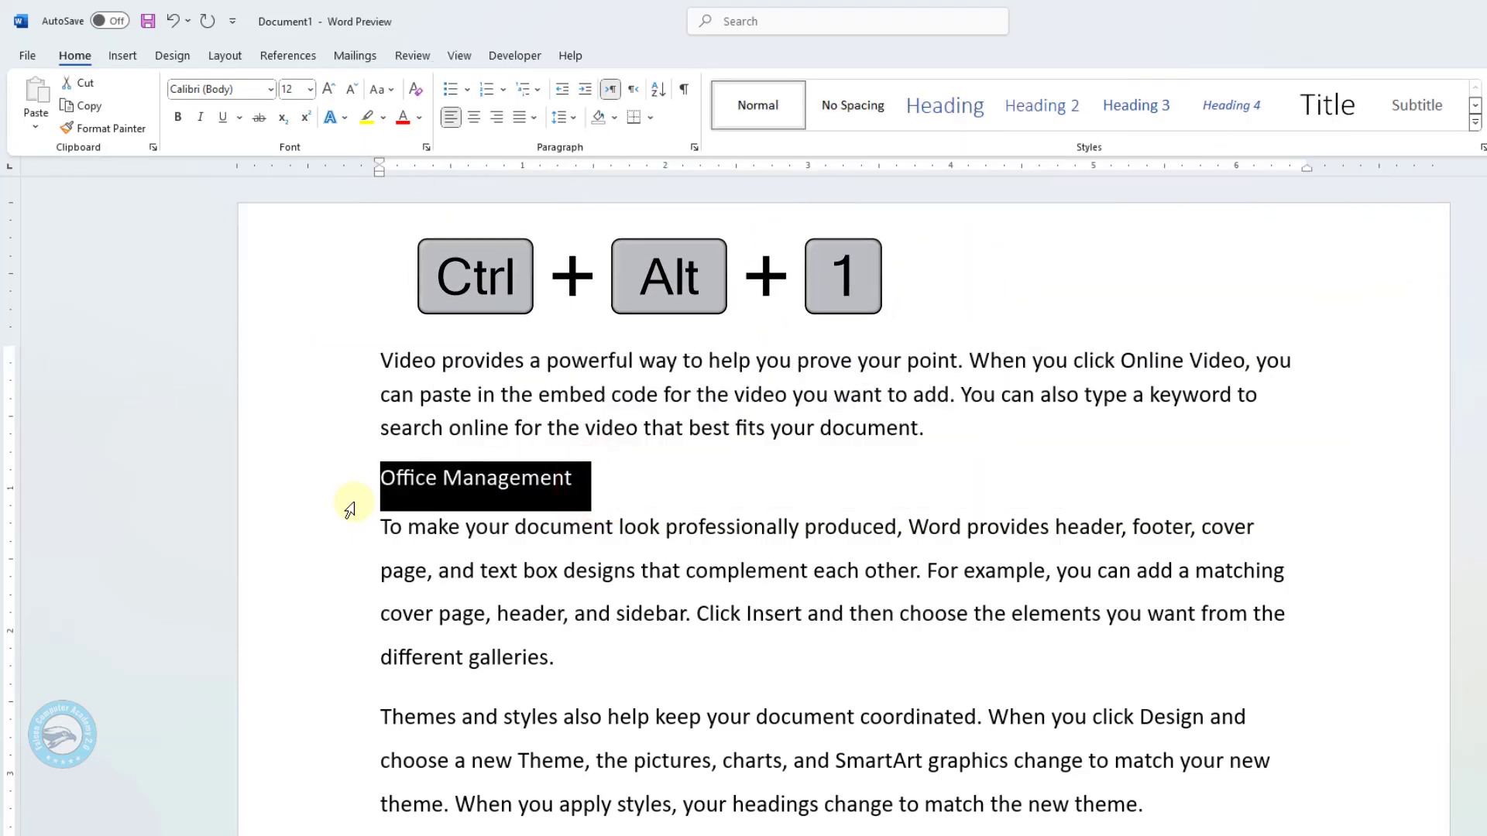
pyautogui.hotkey('ctrl', 'alt', '1')
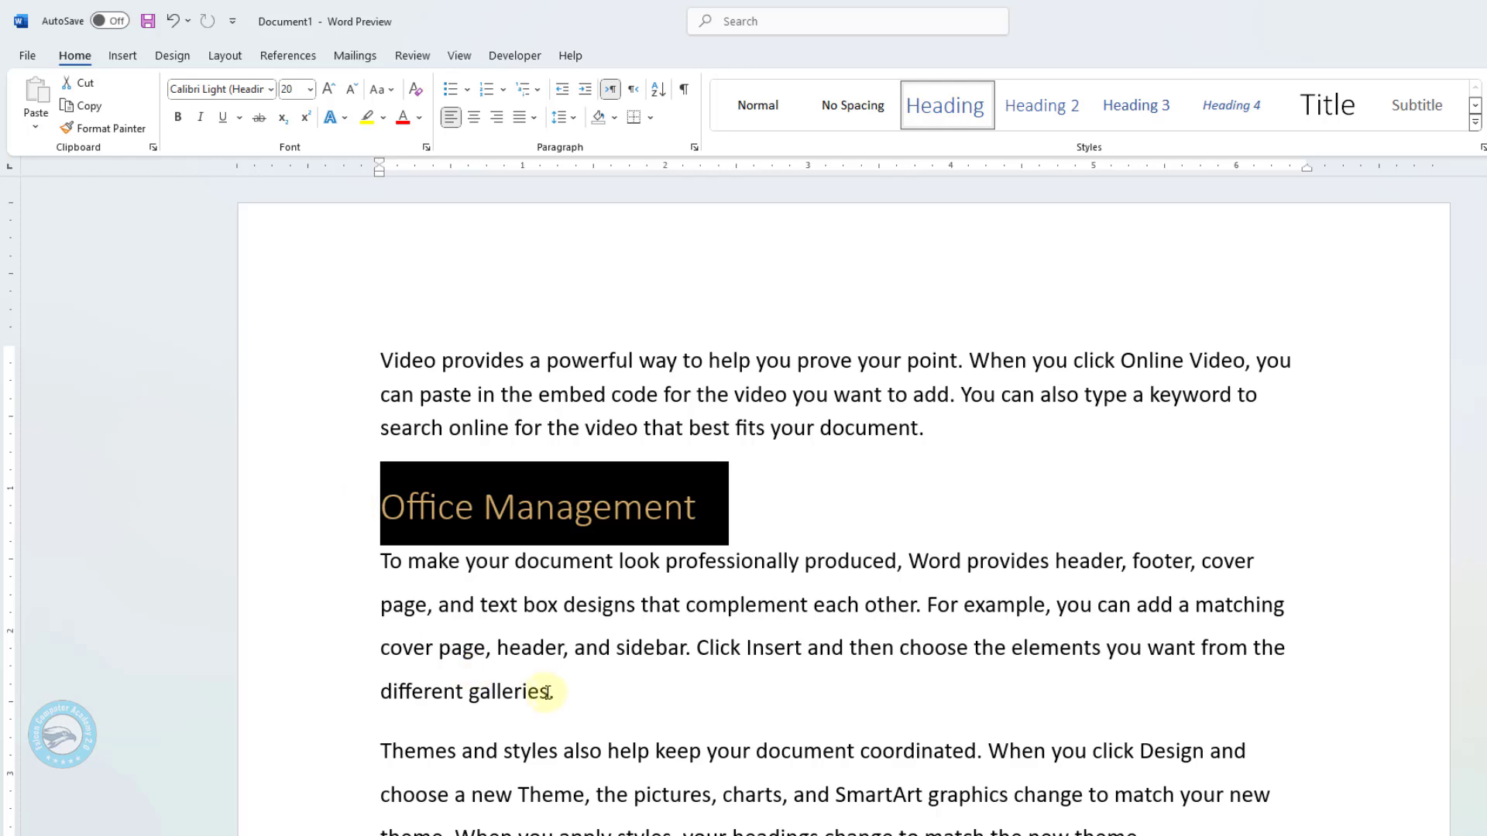
# Add an "MS Word" line after the paragraph ending in "different galleries." and apply the Heading 2 style to it
pyautogui.click(574, 691)
pyautogui.press('Return')
pyautogui.write('MS ')
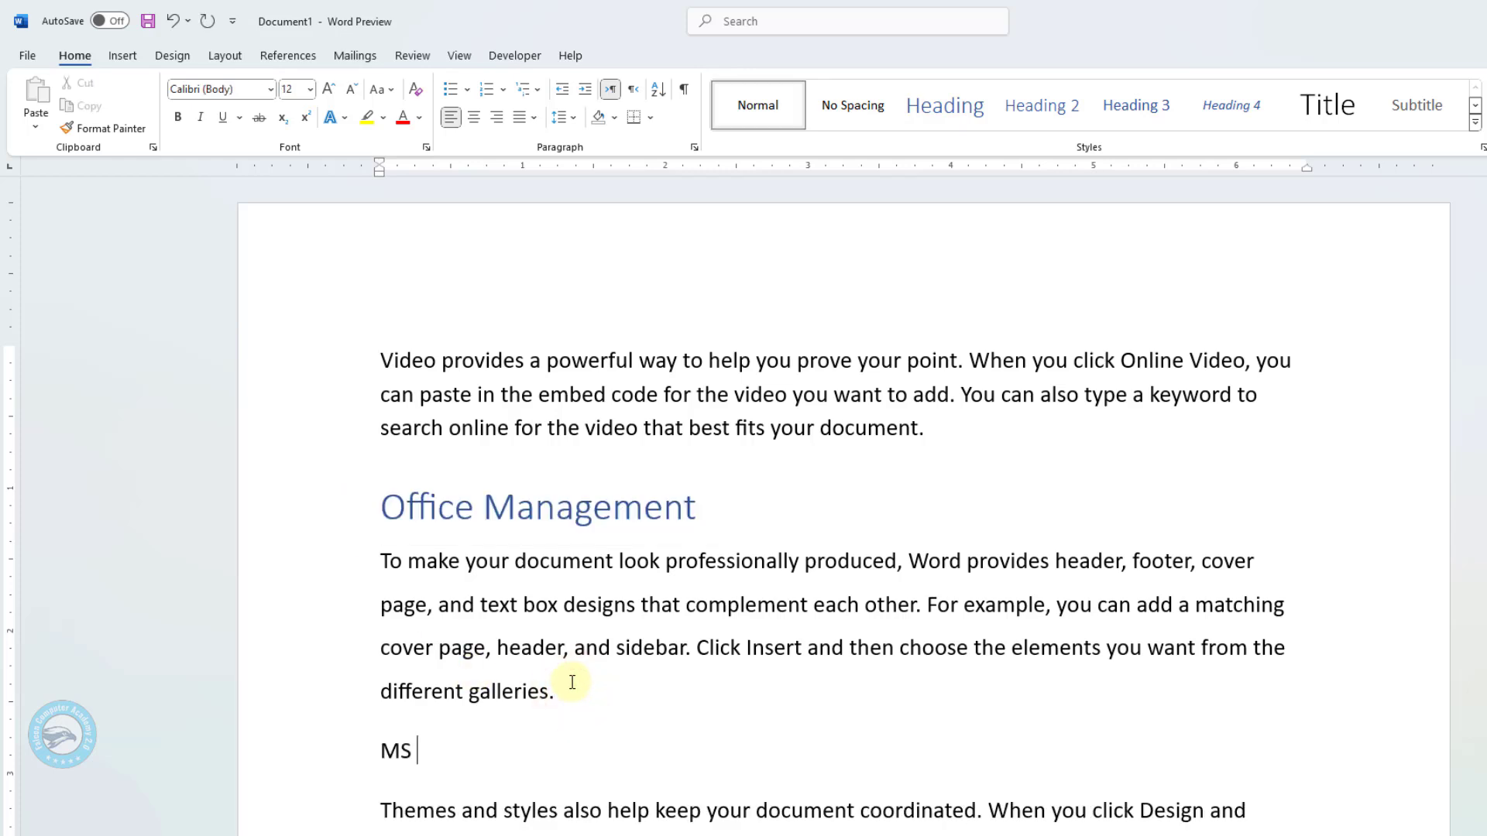
pyautogui.write('Word')
pyautogui.hotkey('shift', 'Home')
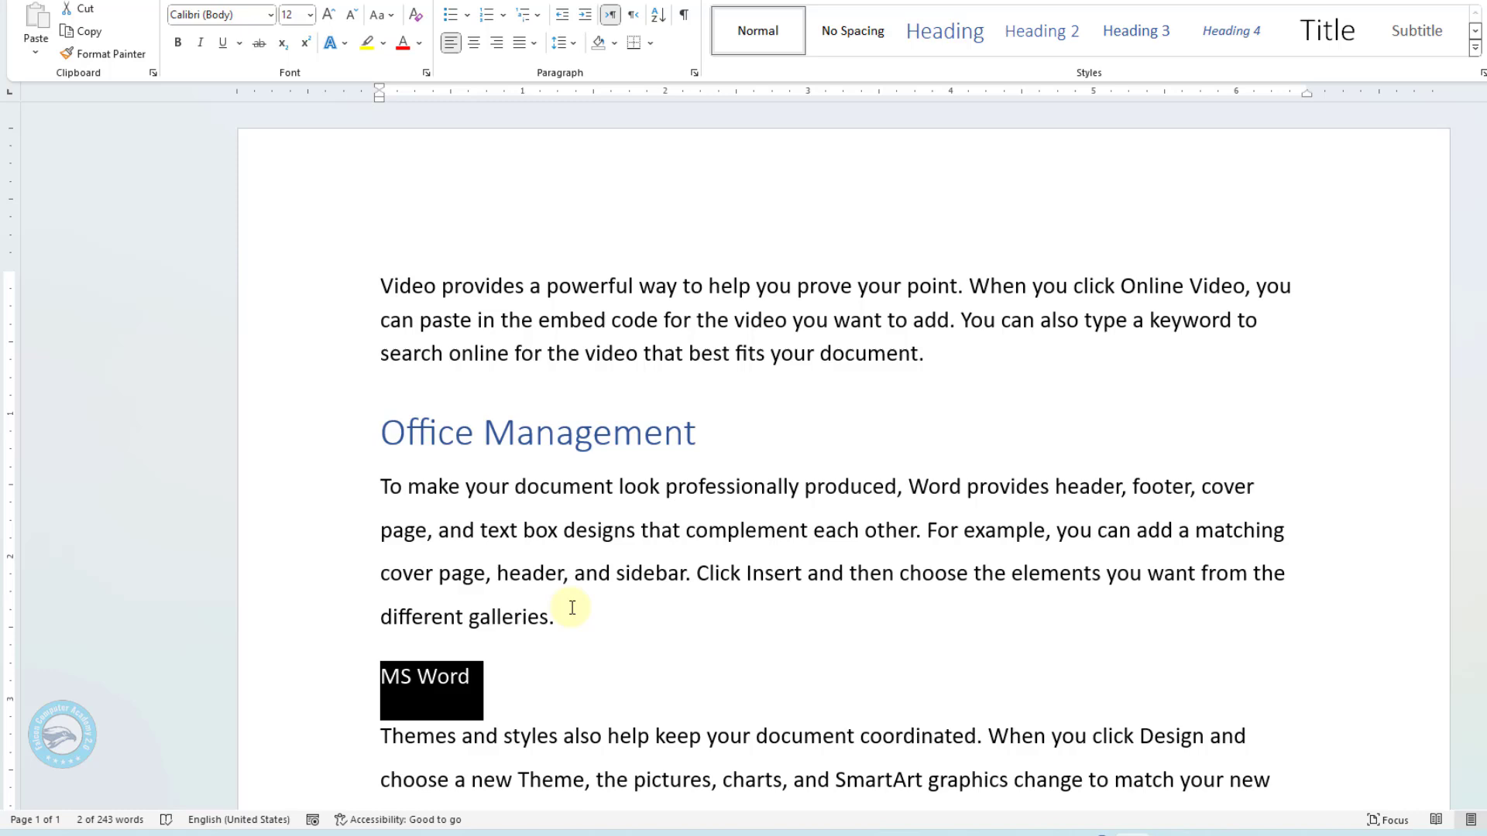
pyautogui.hotkey('ctrl', 'alt', '2')
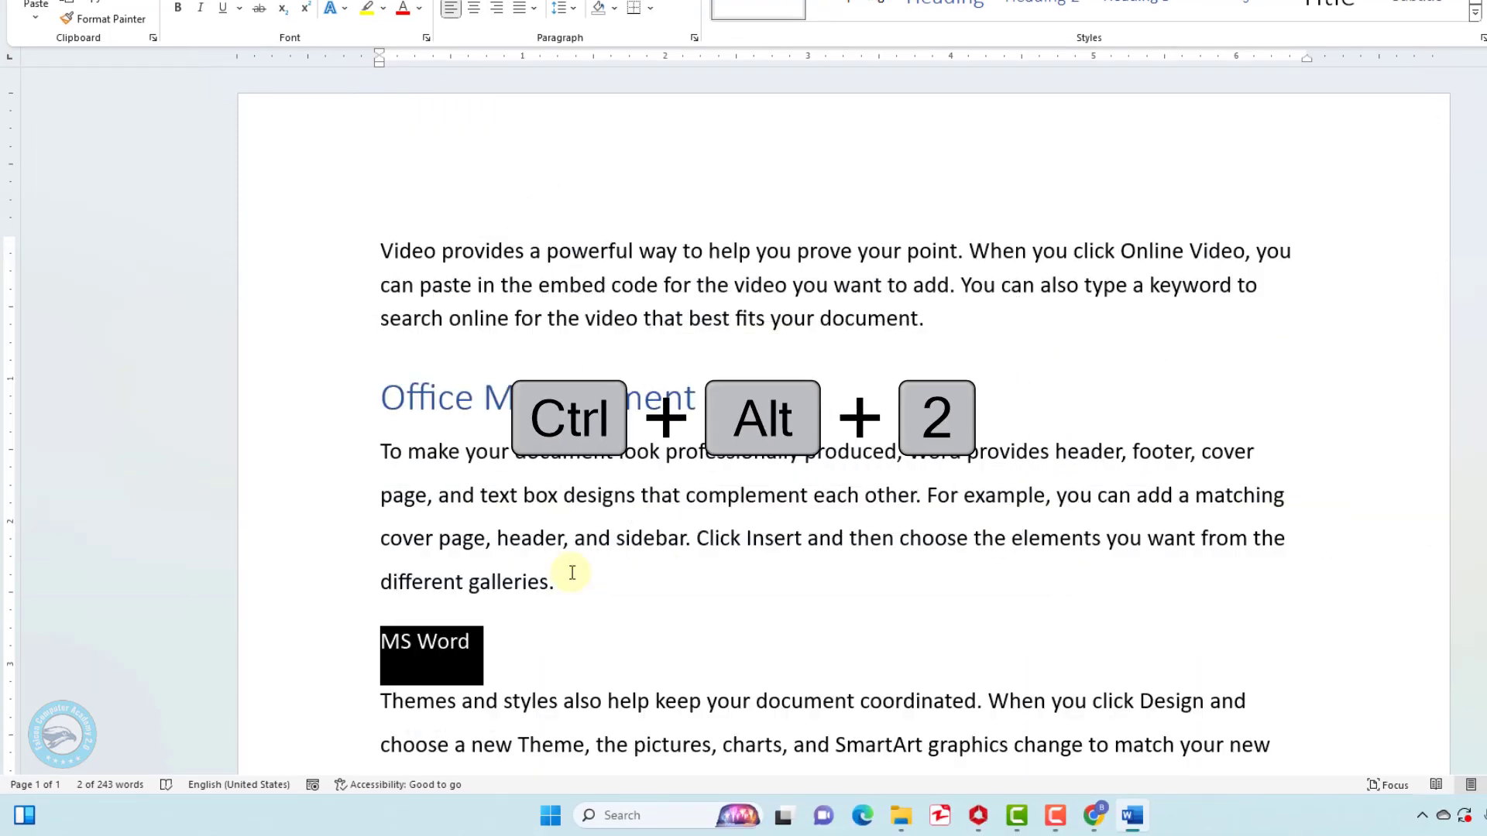
pyautogui.click(608, 612)
# Add an "MS Excel" line after the paragraph under the MS Word heading and apply the Heading 3 style to it
pyautogui.scroll(-2, 607, 620)
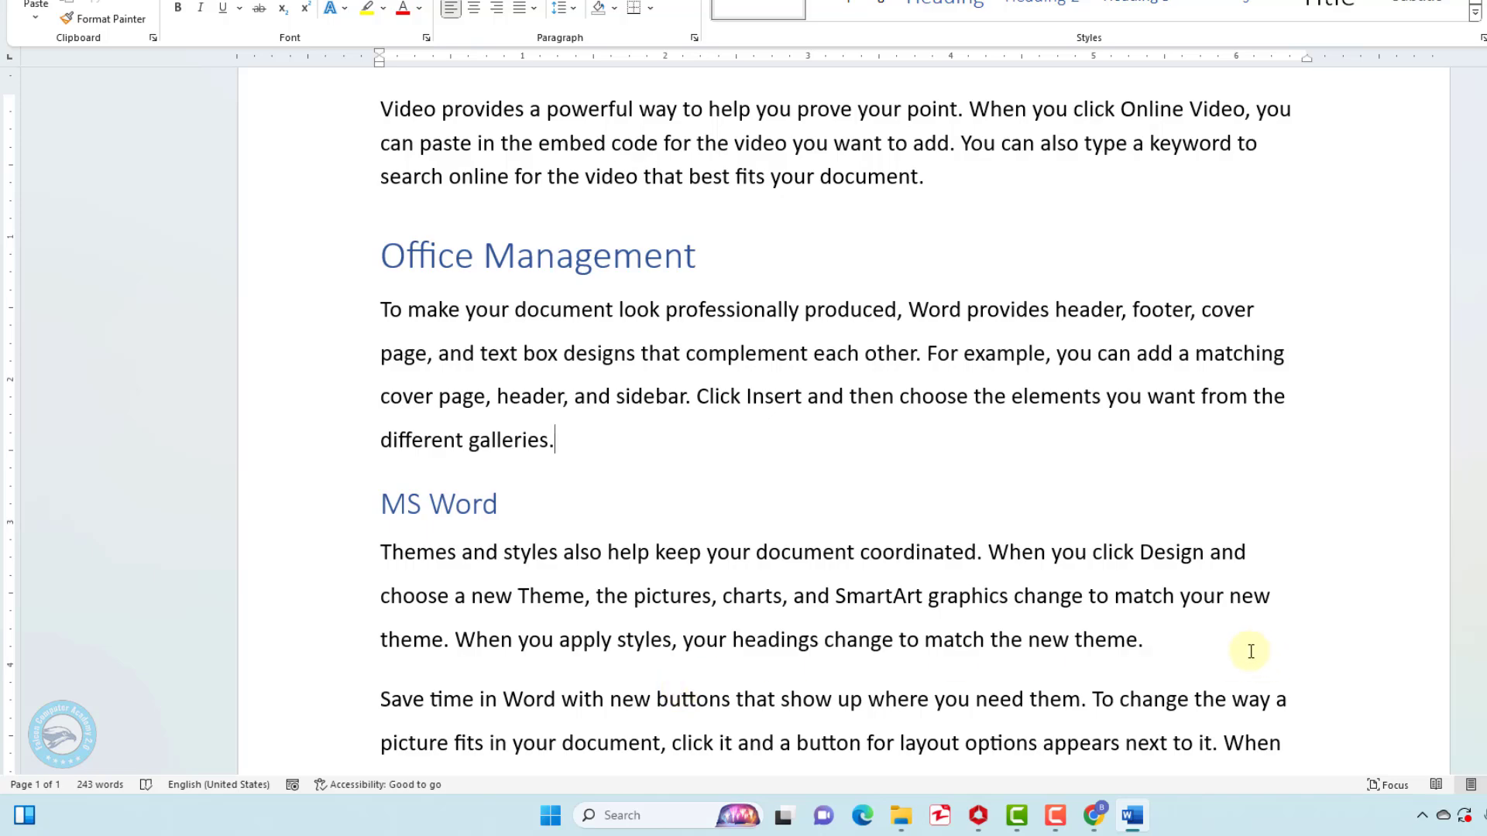
pyautogui.click(1175, 643)
pyautogui.press('Return')
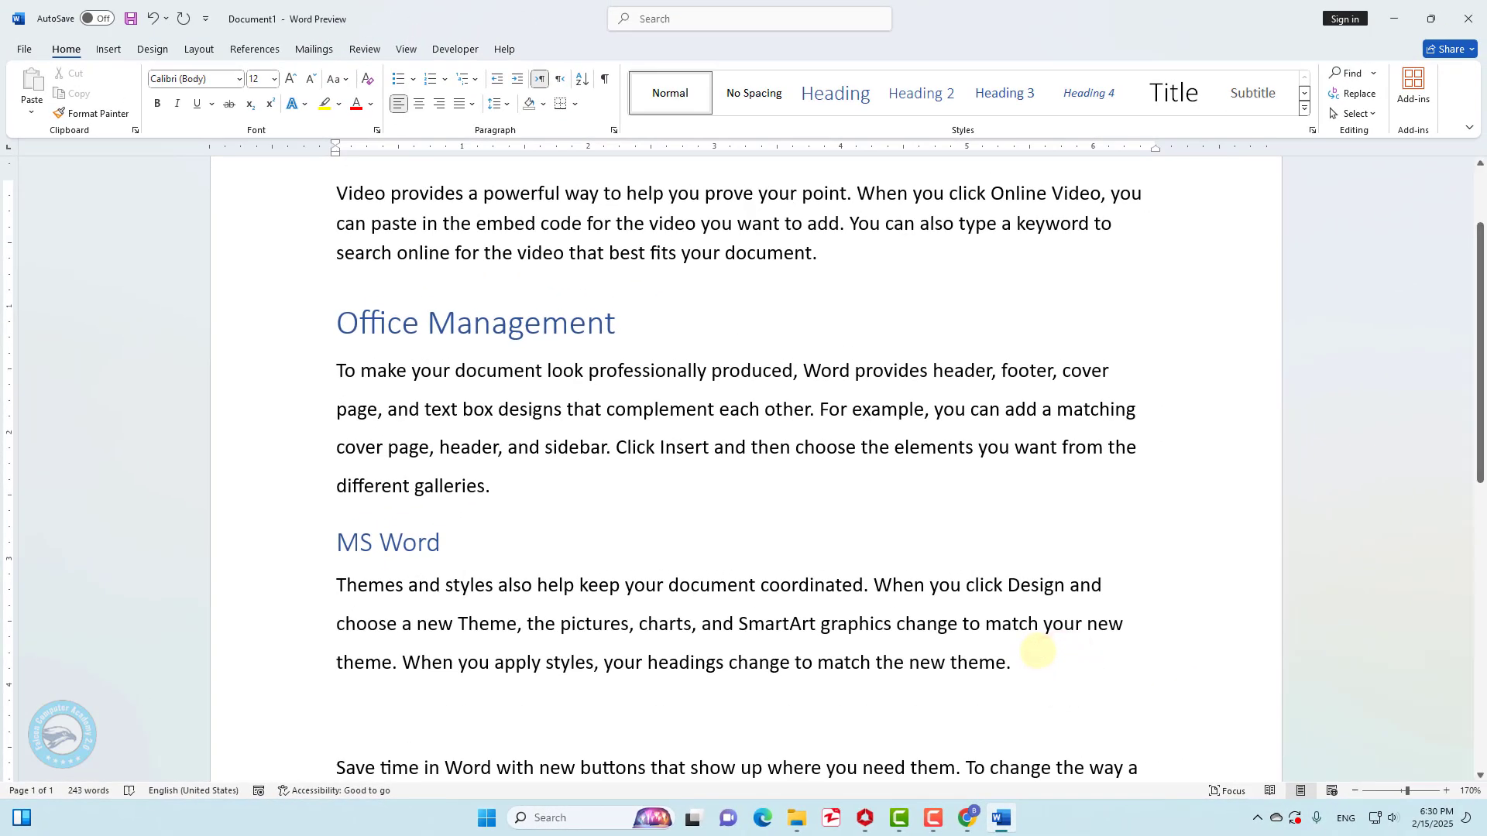
pyautogui.write('MS Excel')
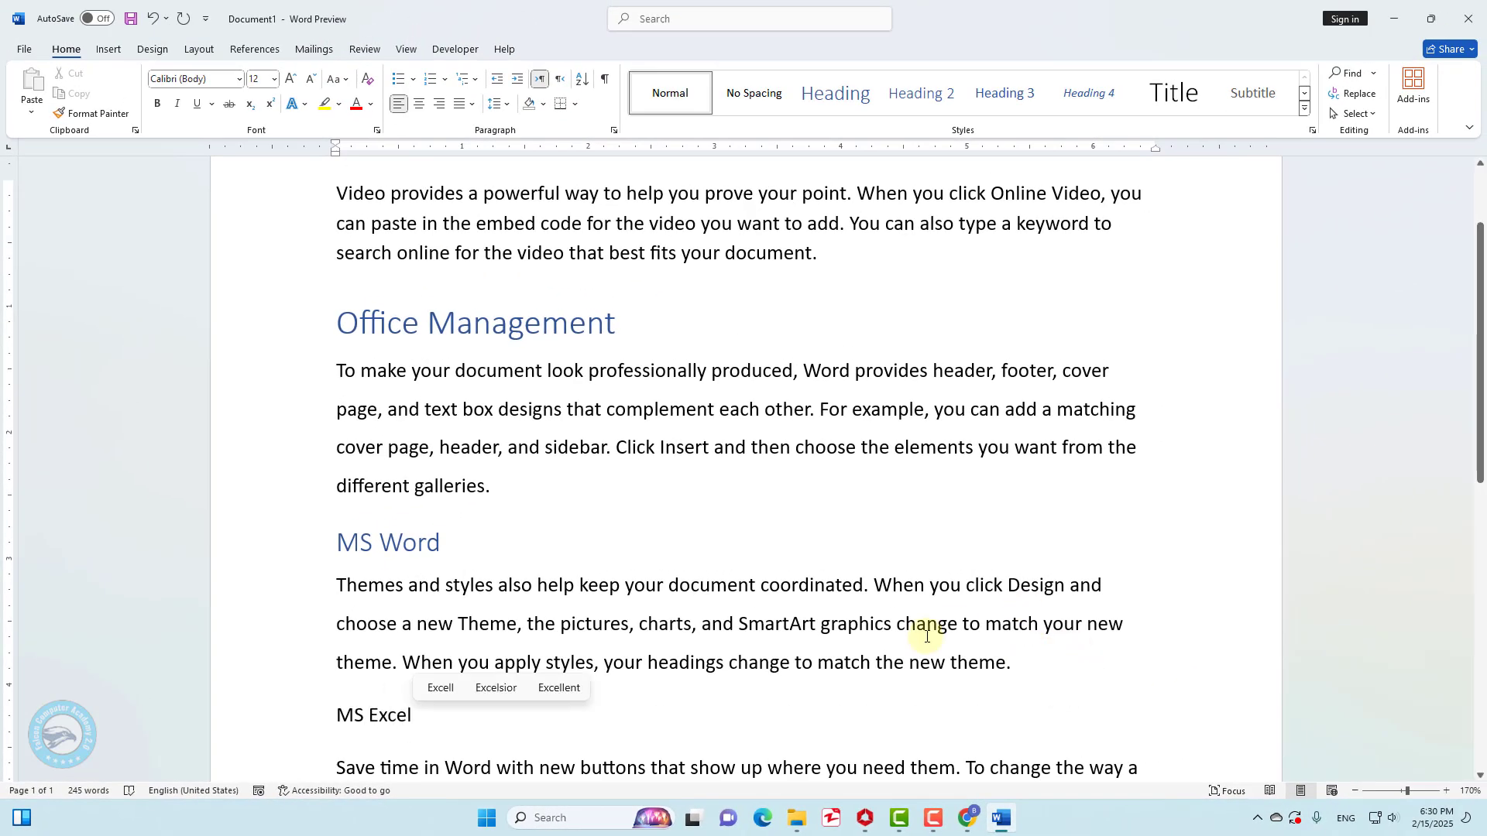
pyautogui.tripleClick(417, 717)
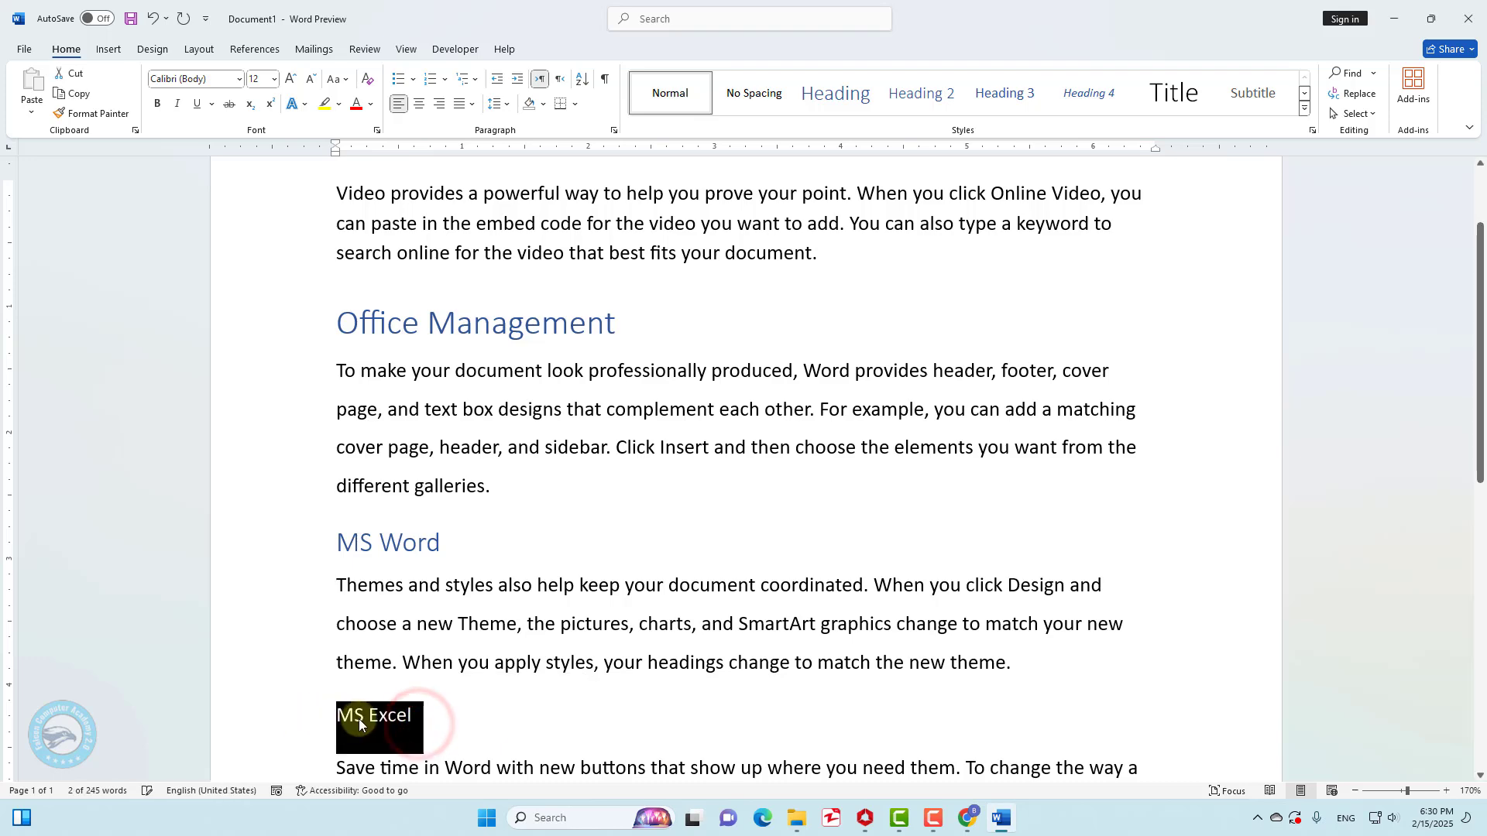
pyautogui.hotkey('ctrl', 'alt', '3')
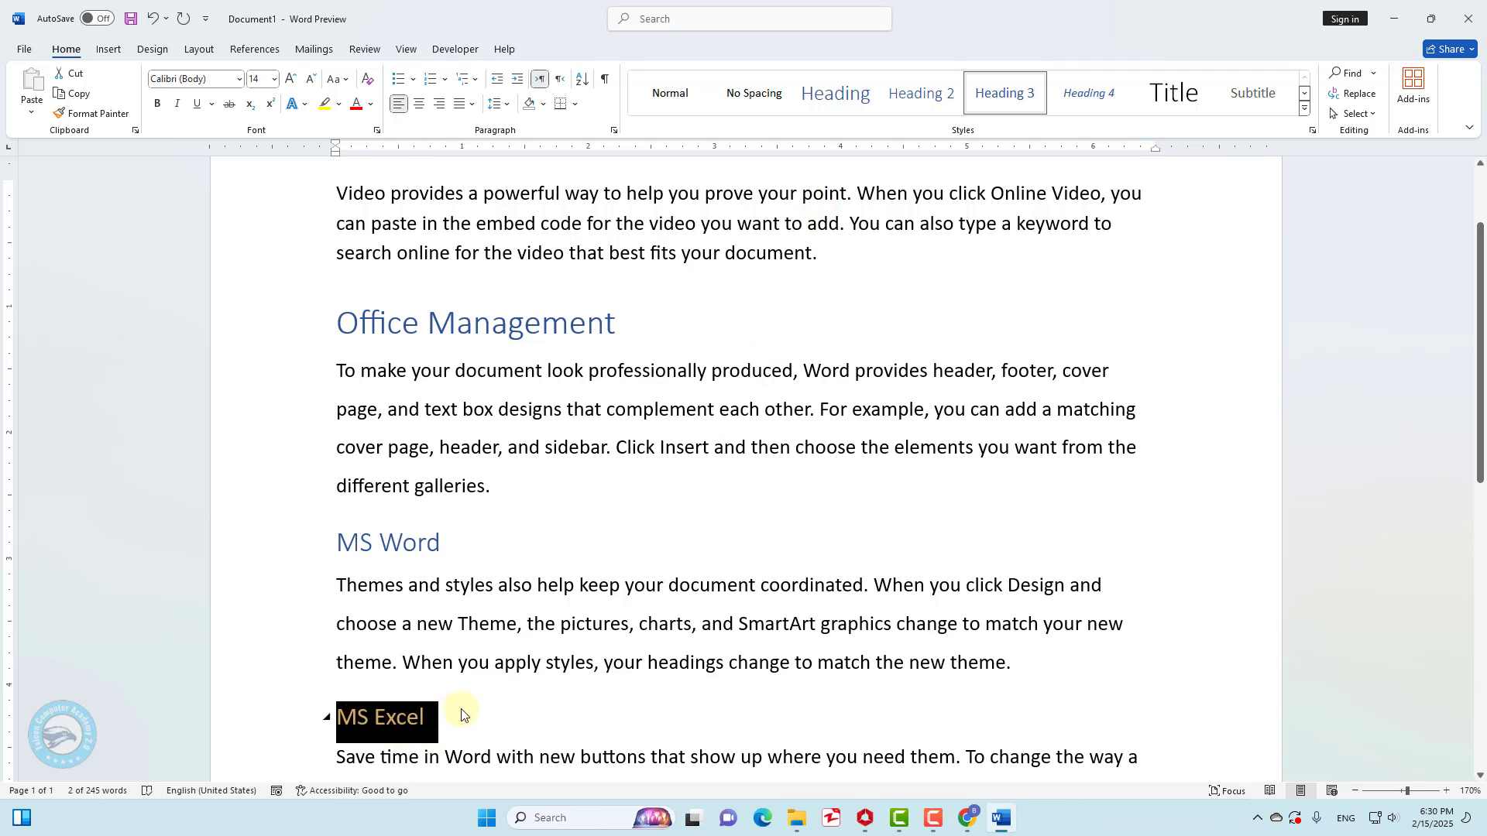
pyautogui.click(483, 711)
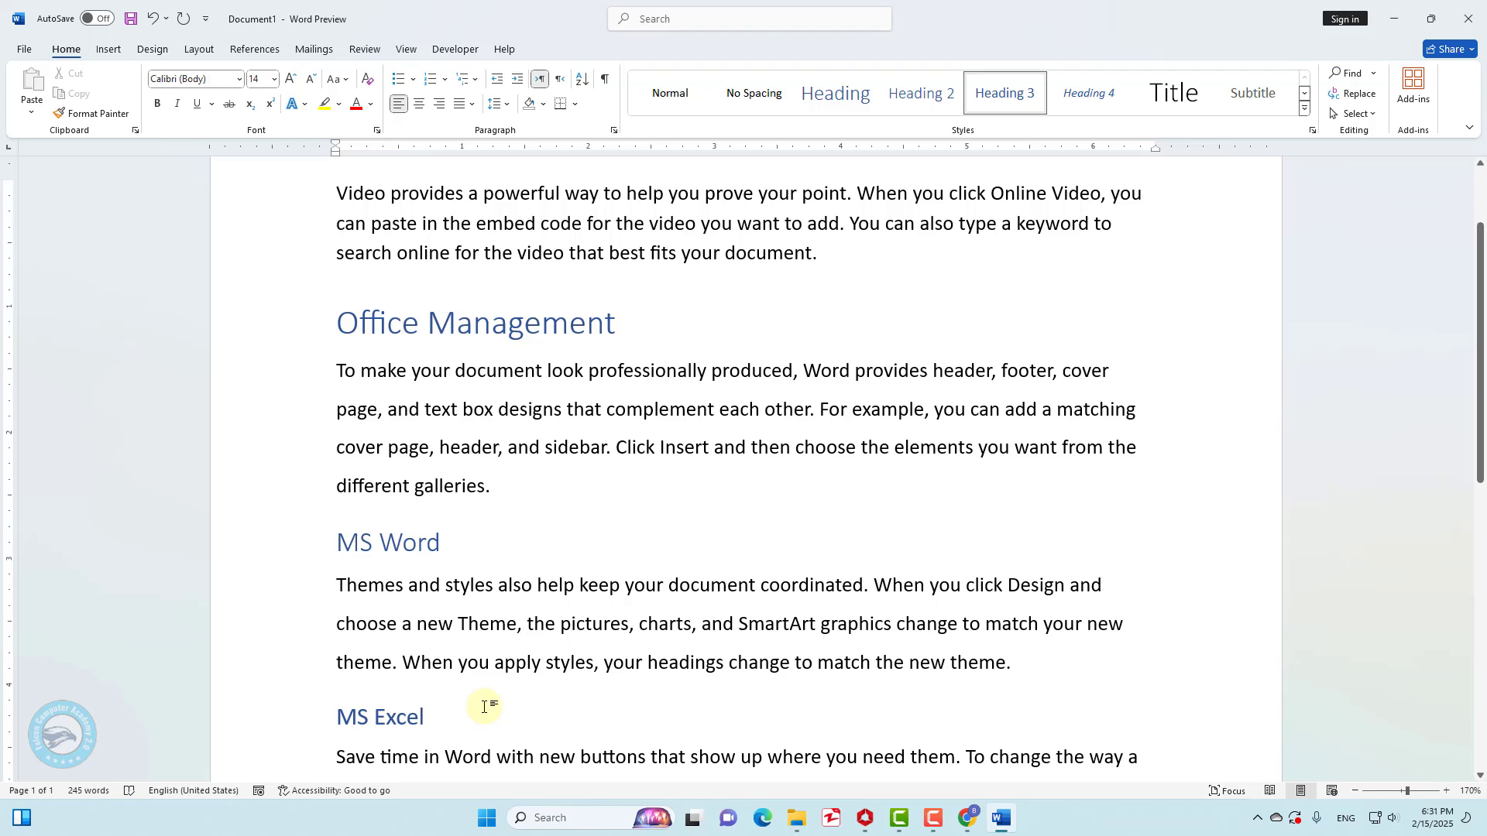
# Insert a copyright symbol and a registered trademark symbol at the end of the paragraph under the MS Excel heading
pyautogui.scroll(-5, 817, 475)
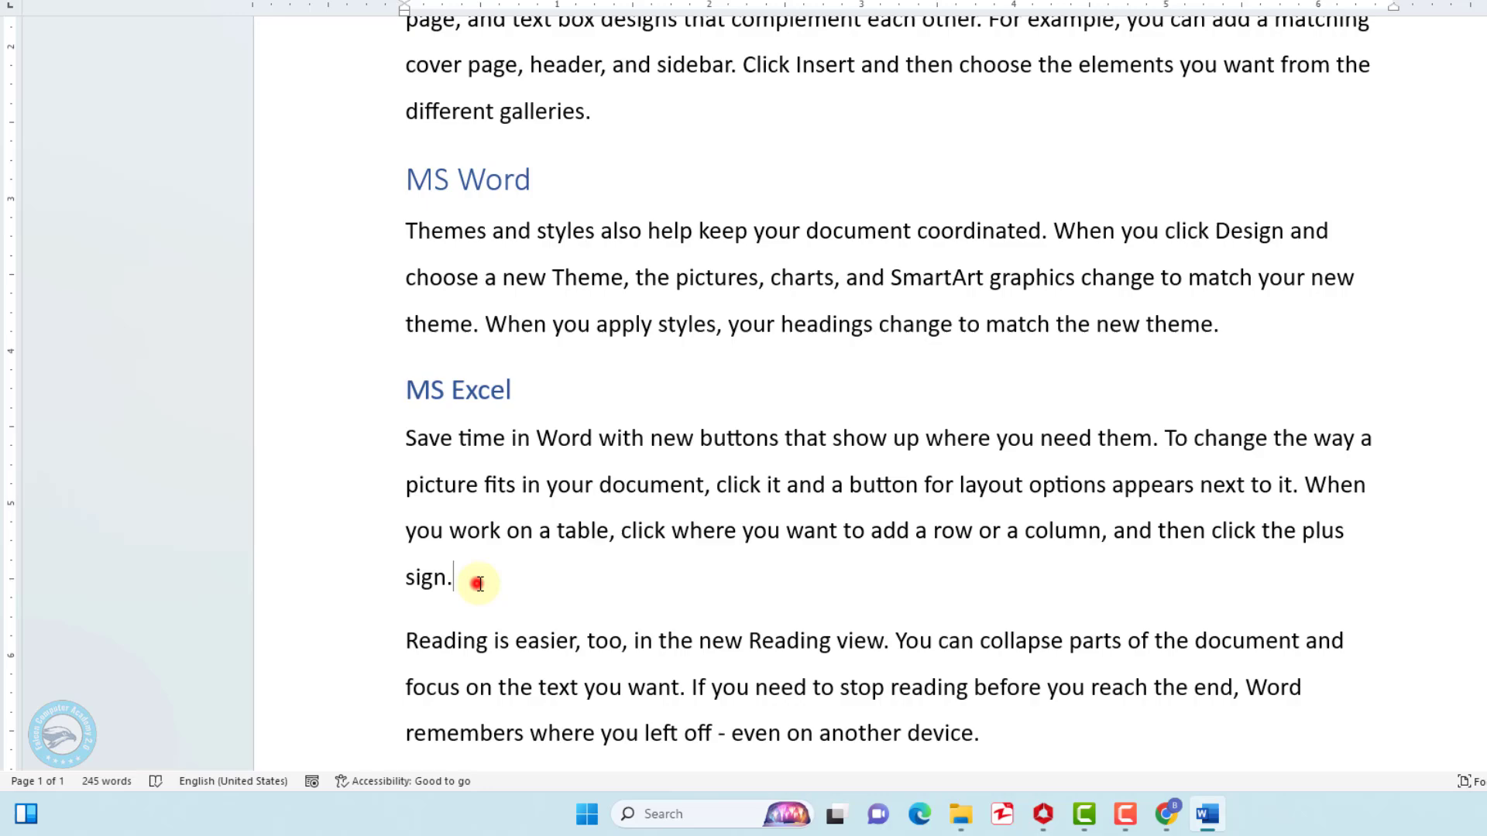
pyautogui.click(392, 623)
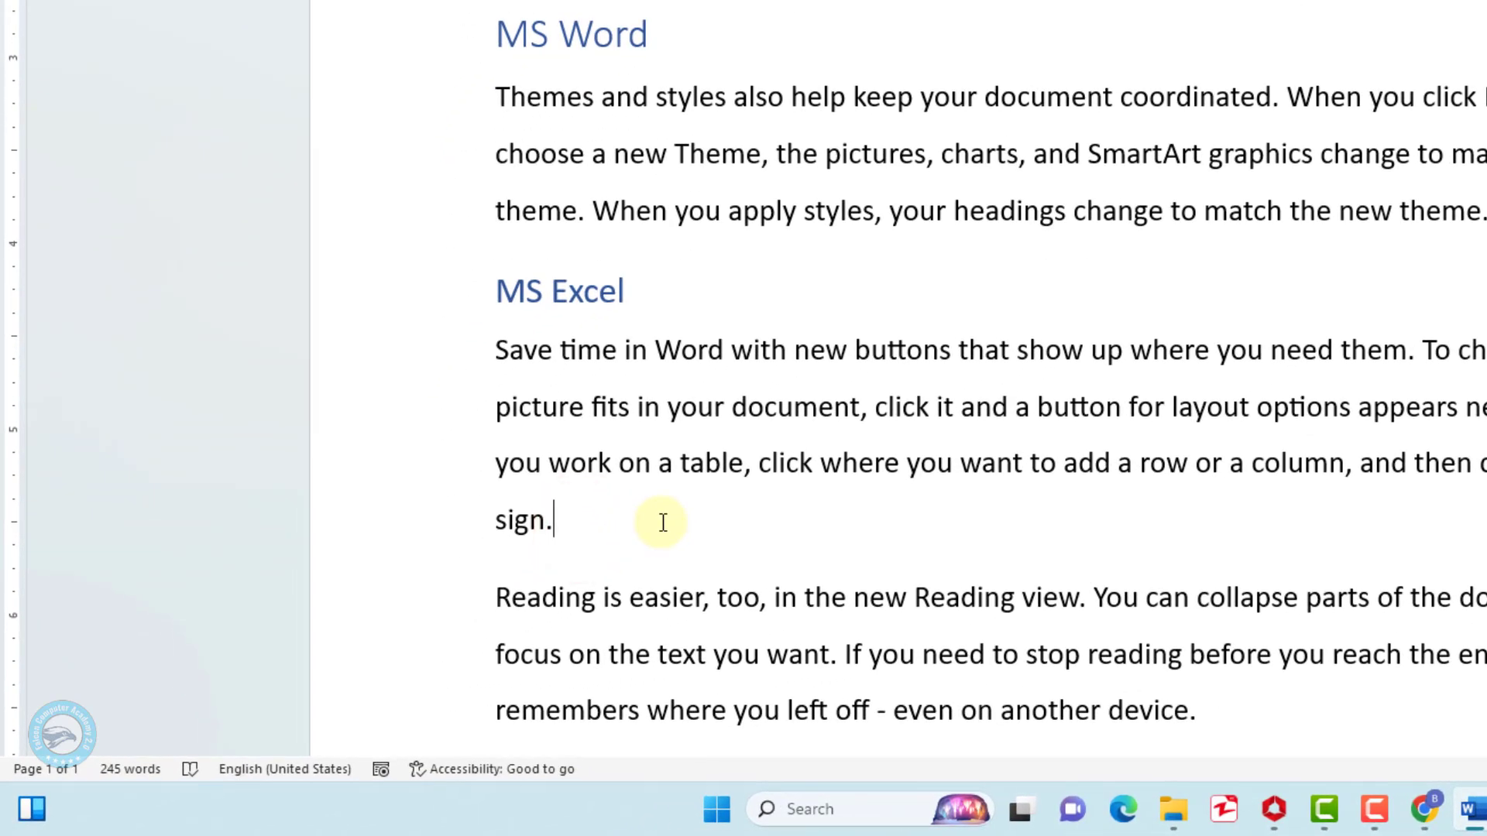
pyautogui.hotkey('ctrl', 'alt', 'c')
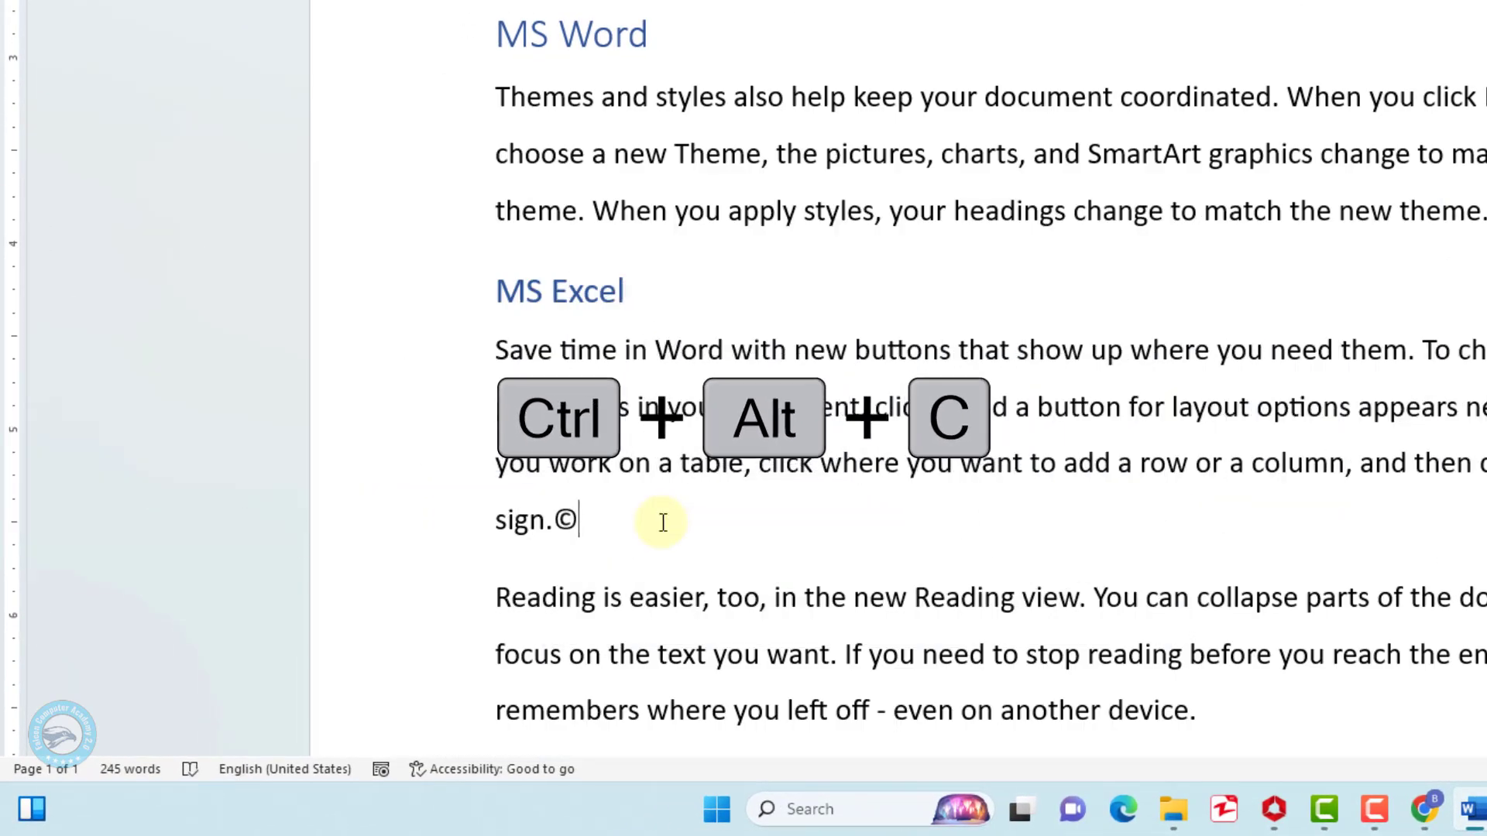
pyautogui.hotkey('ctrl', 'alt', 'r')
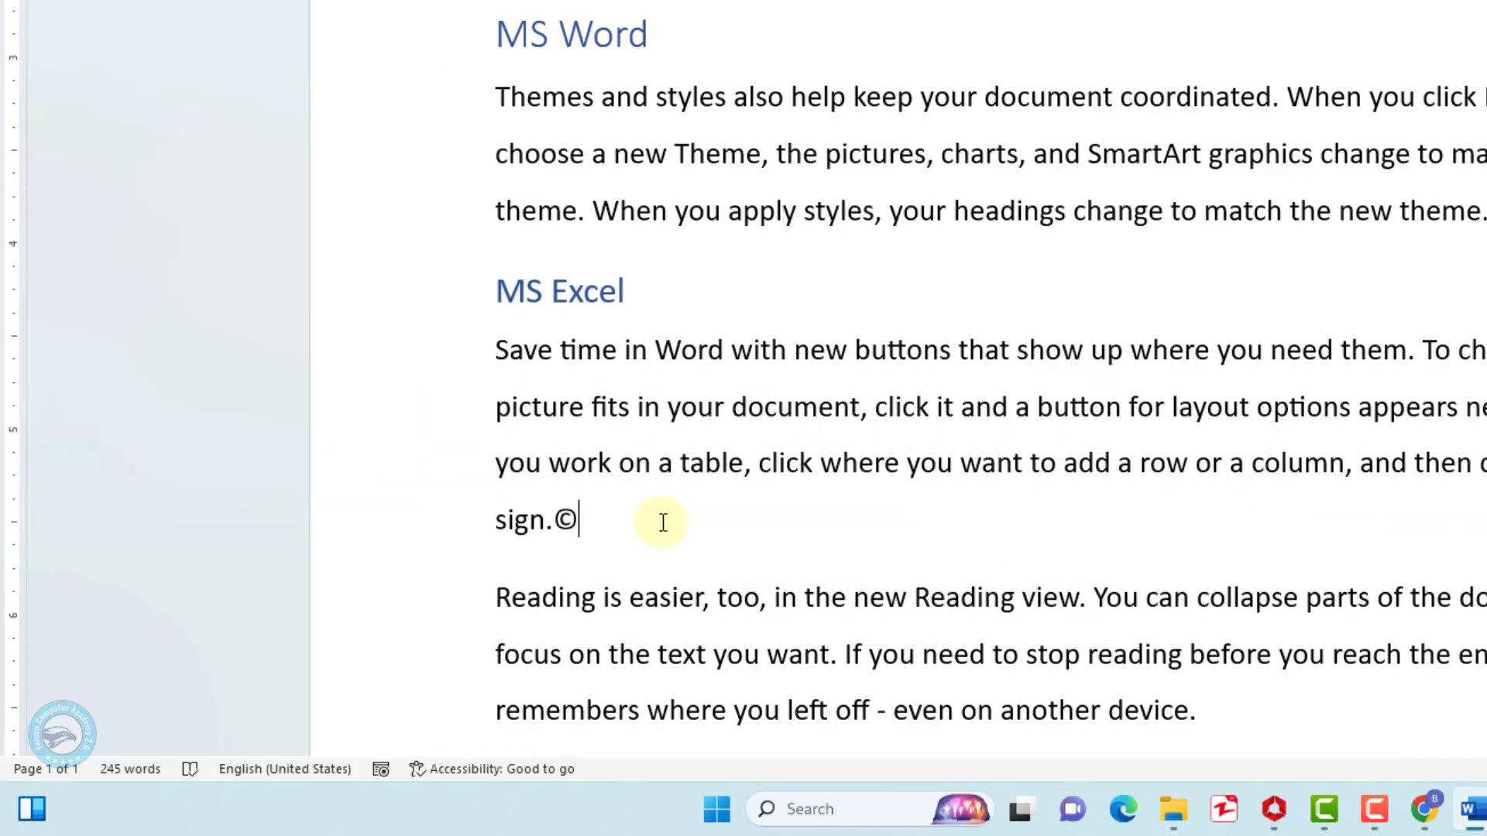
pyautogui.hotkey('ctrl', 'alt', 'r')
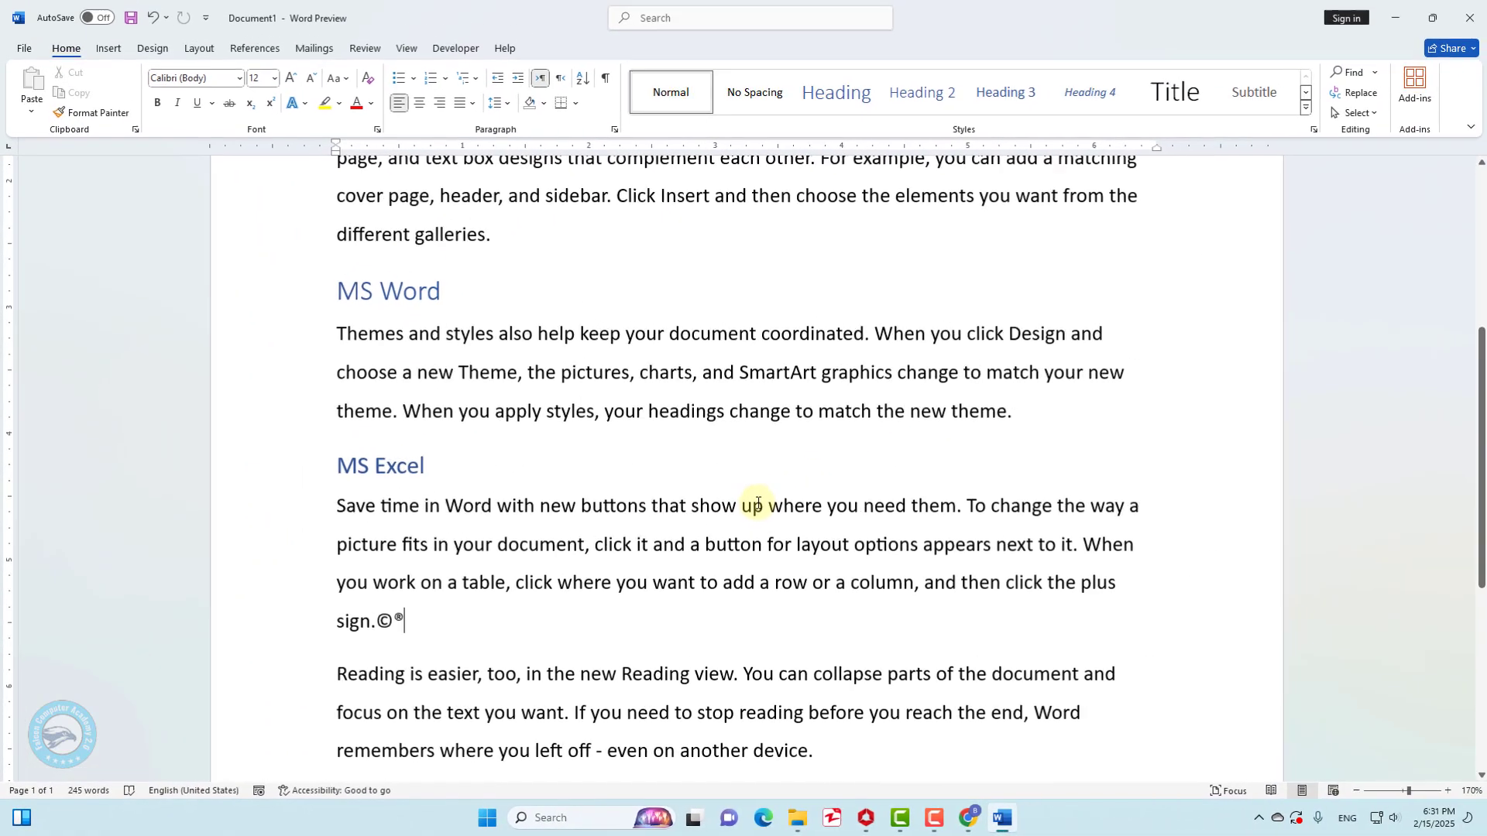
# Create a new blank document
pyautogui.click(24, 49)
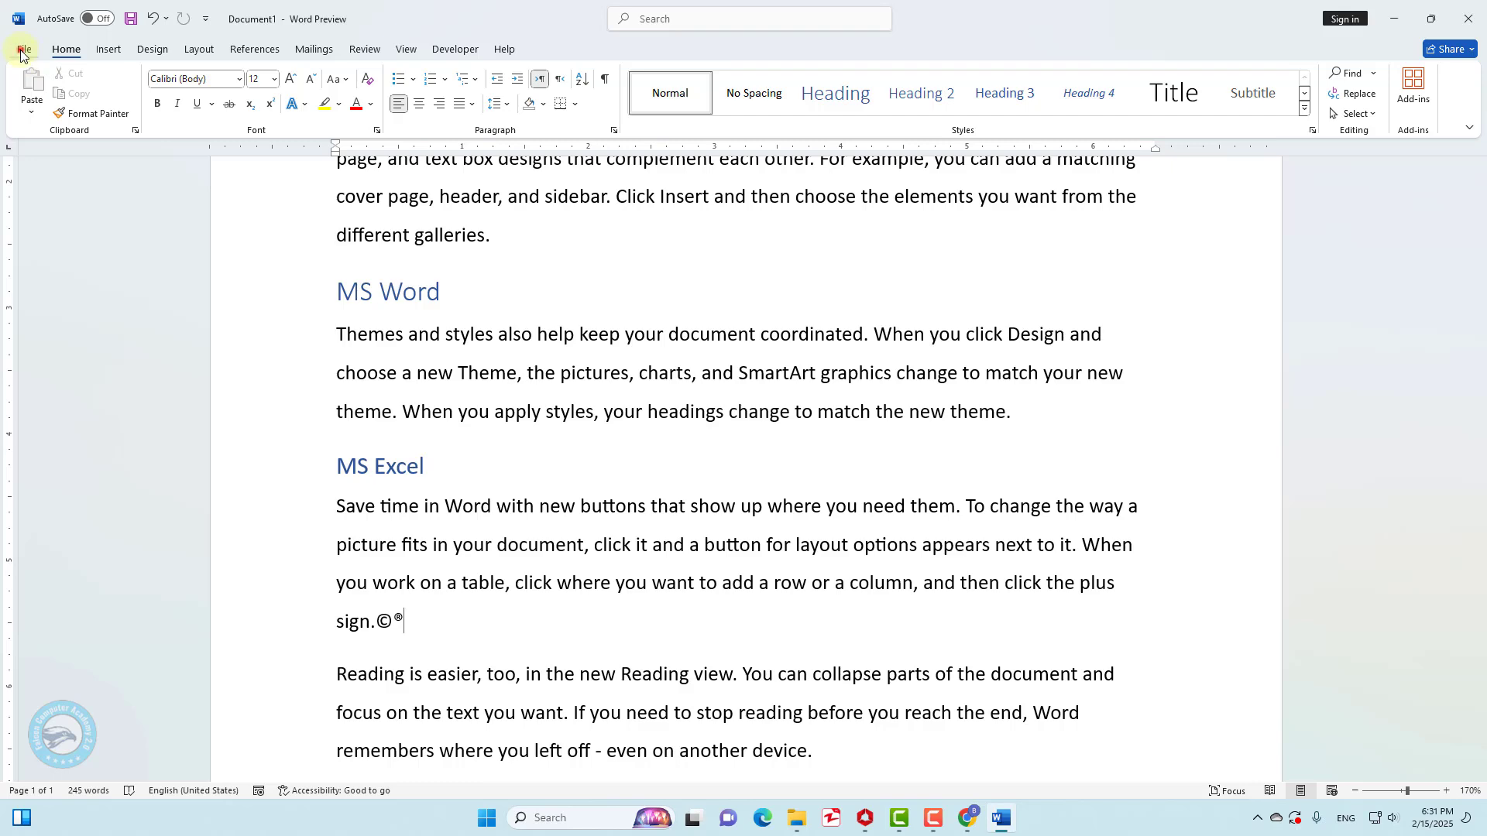
pyautogui.click(39, 120)
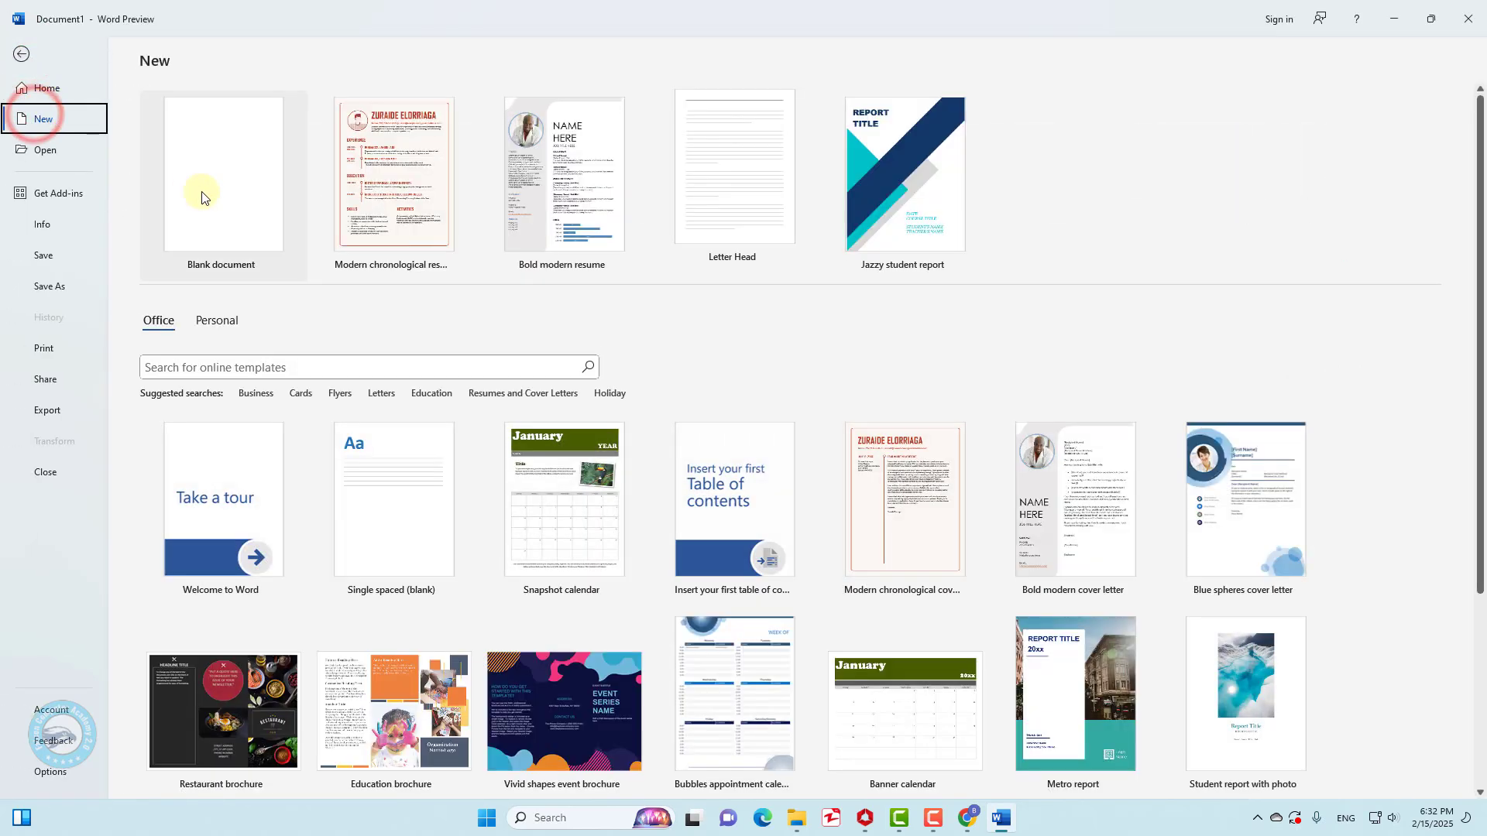
pyautogui.click(202, 194)
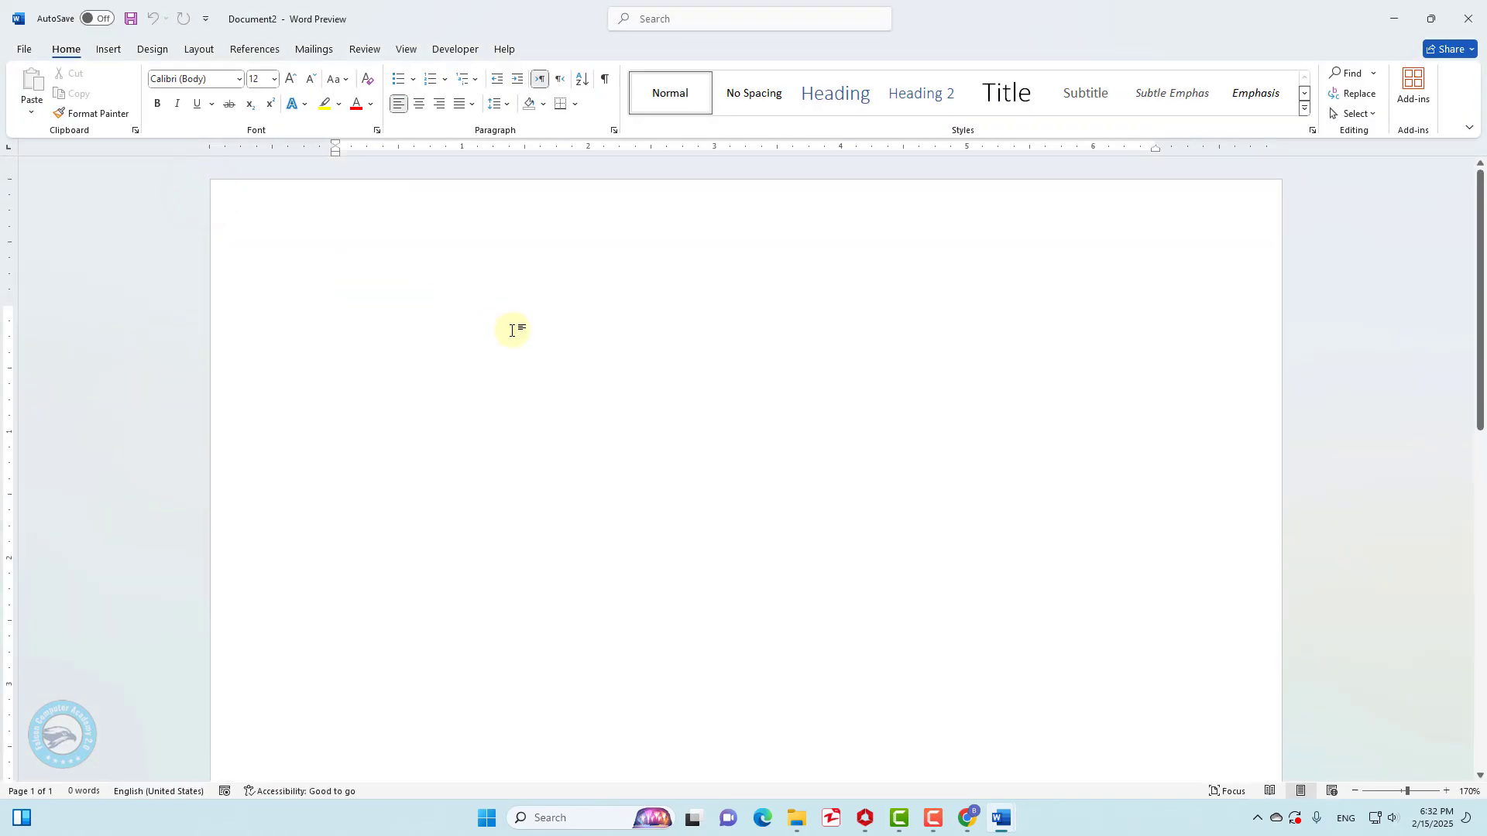
# Bring Document1 to the front, and return to the blank Document2
pyautogui.click(1000, 818)
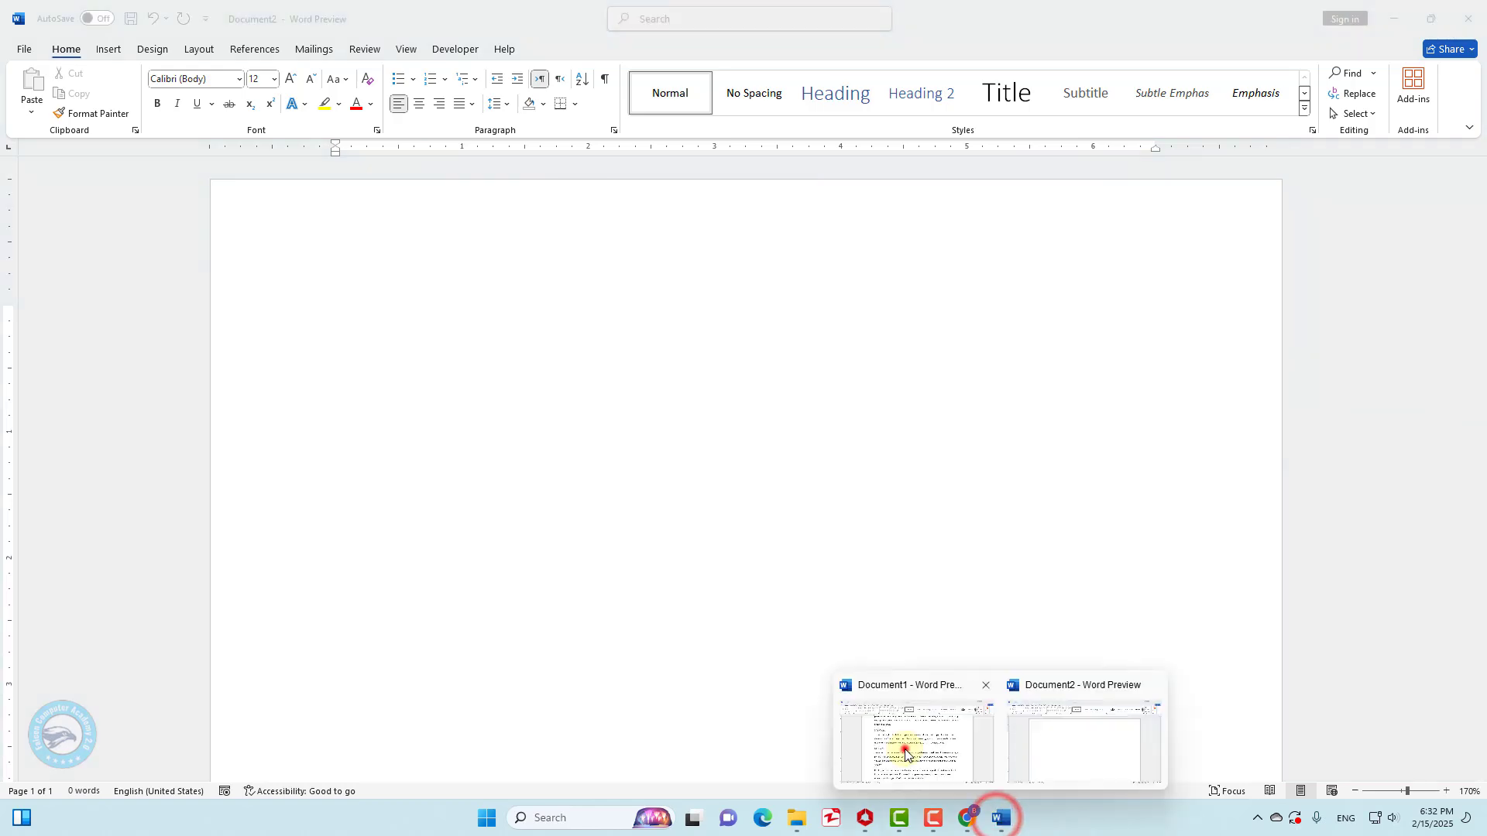
pyautogui.click(997, 819)
pyautogui.click(1040, 756)
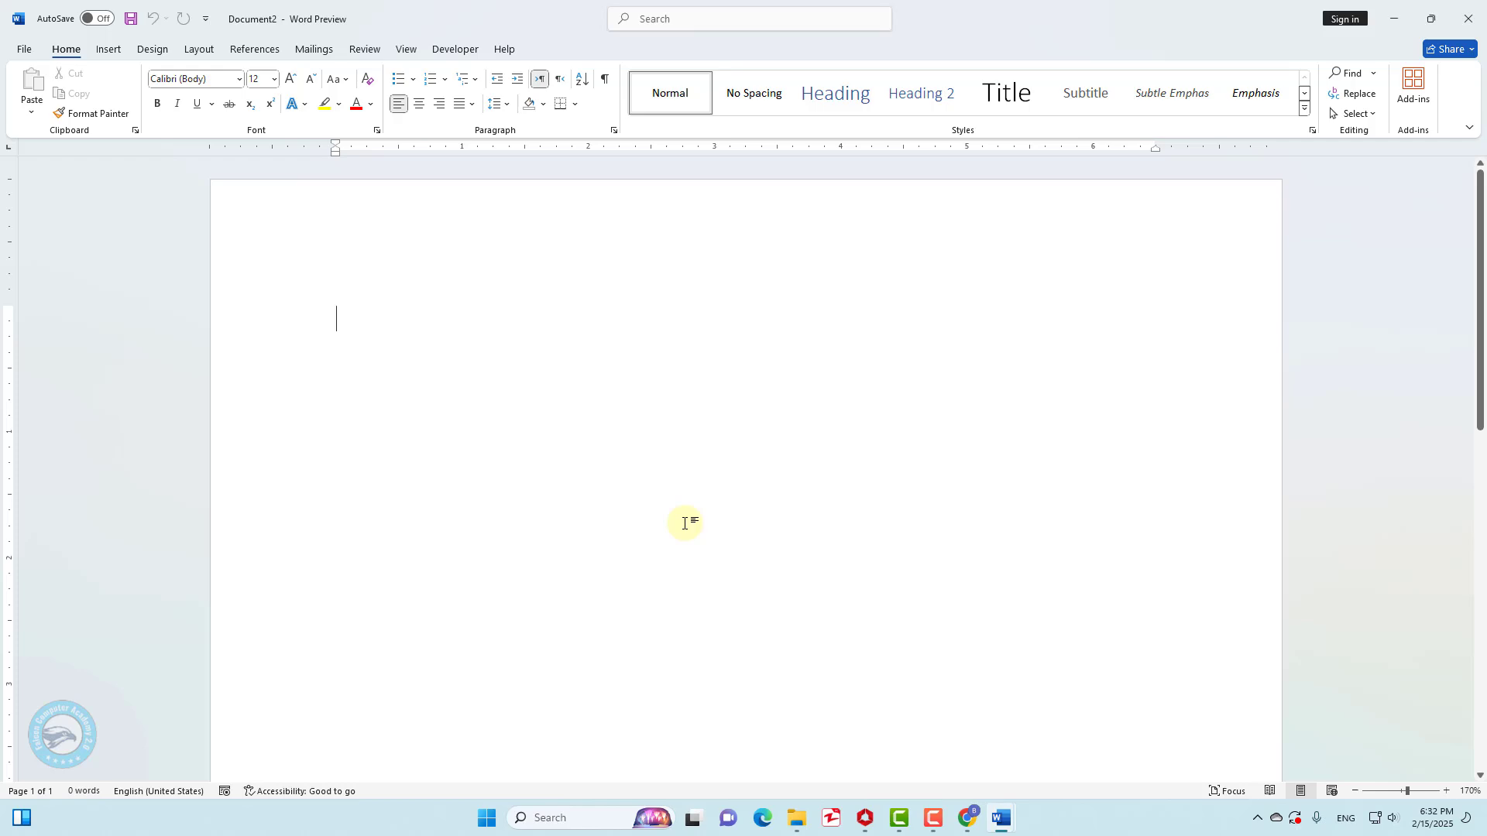
# Cycle repeatedly between the two open document windows, finishing on Document1
pyautogui.hotkey('ctrl', 'F6')
pyautogui.hotkey('ctrl', 'F6')
pyautogui.hotkey('ctrl', 'F6')
pyautogui.hotkey('ctrl', 'F6')
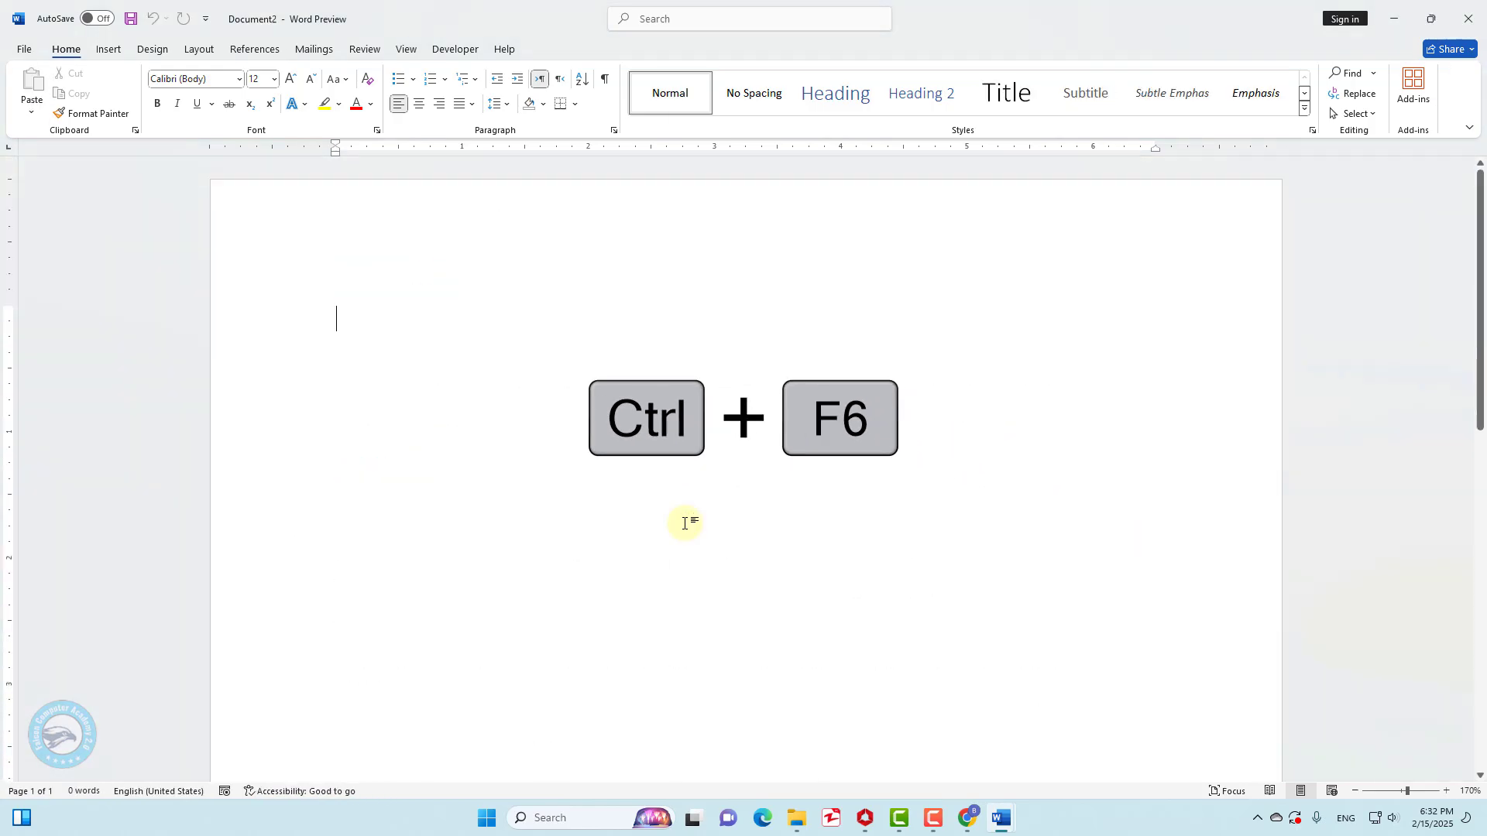
pyautogui.hotkey('ctrl', 'F6')
pyautogui.hotkey('ctrl', 'F6')
pyautogui.hotkey('ctrl', 'F6')
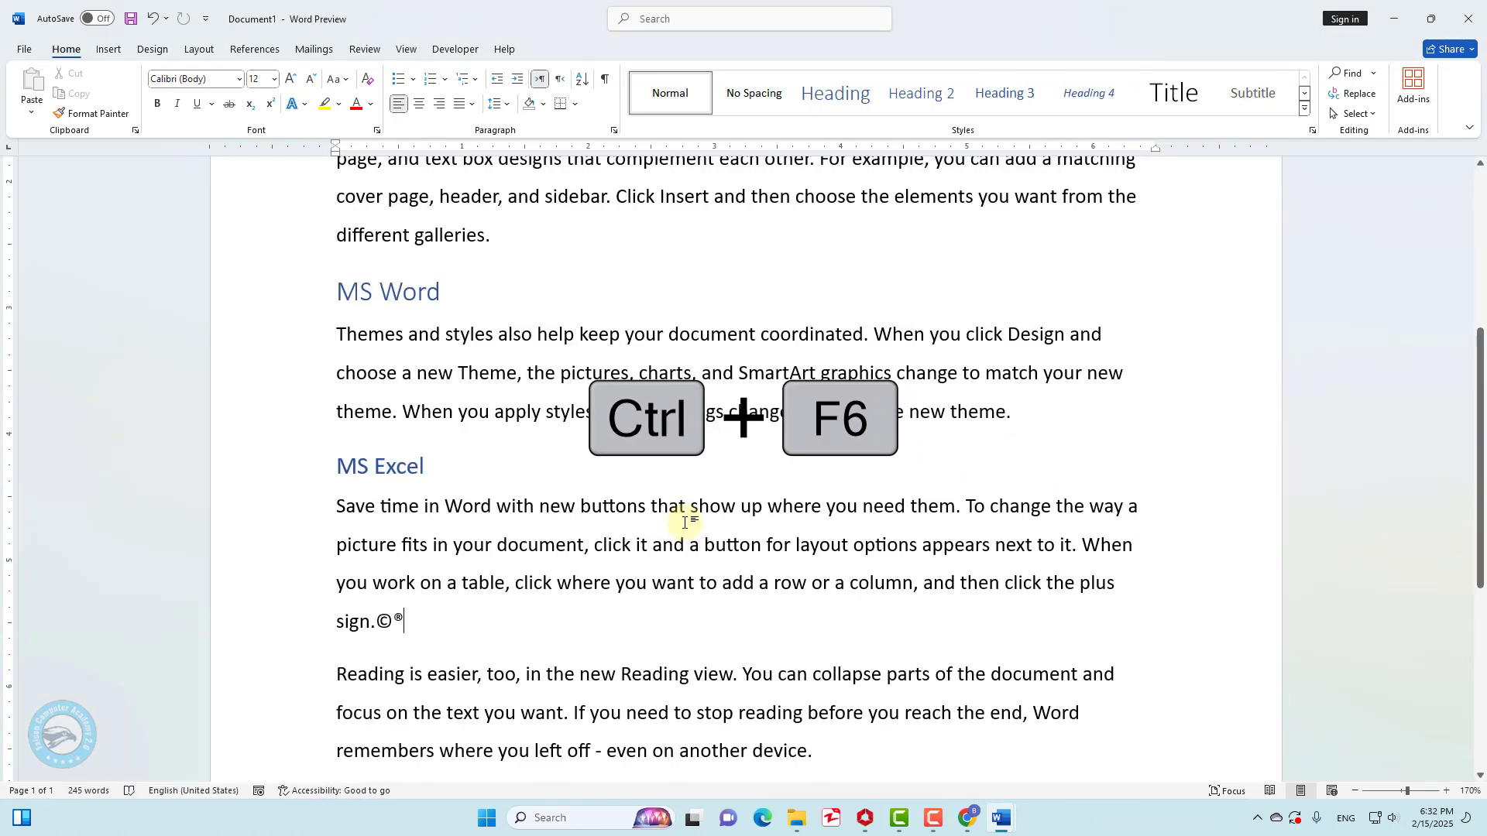
pyautogui.hotkey('ctrl', 'F6')
pyautogui.hotkey('ctrl', 'F6')
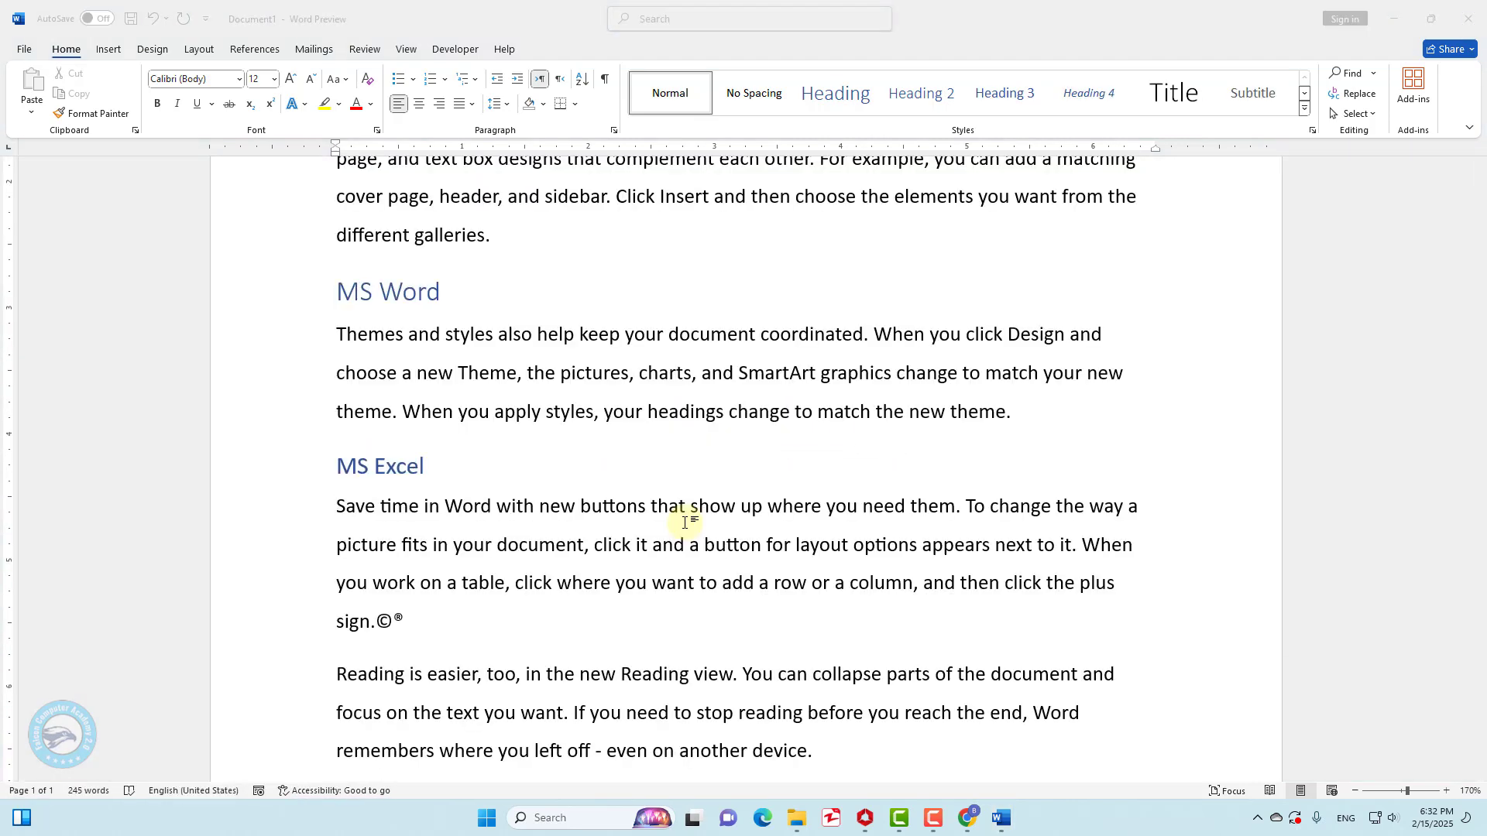
# Replace the entire text of Document1 with the misspelled word "Falkon"
pyautogui.scroll(-3, 767, 541)
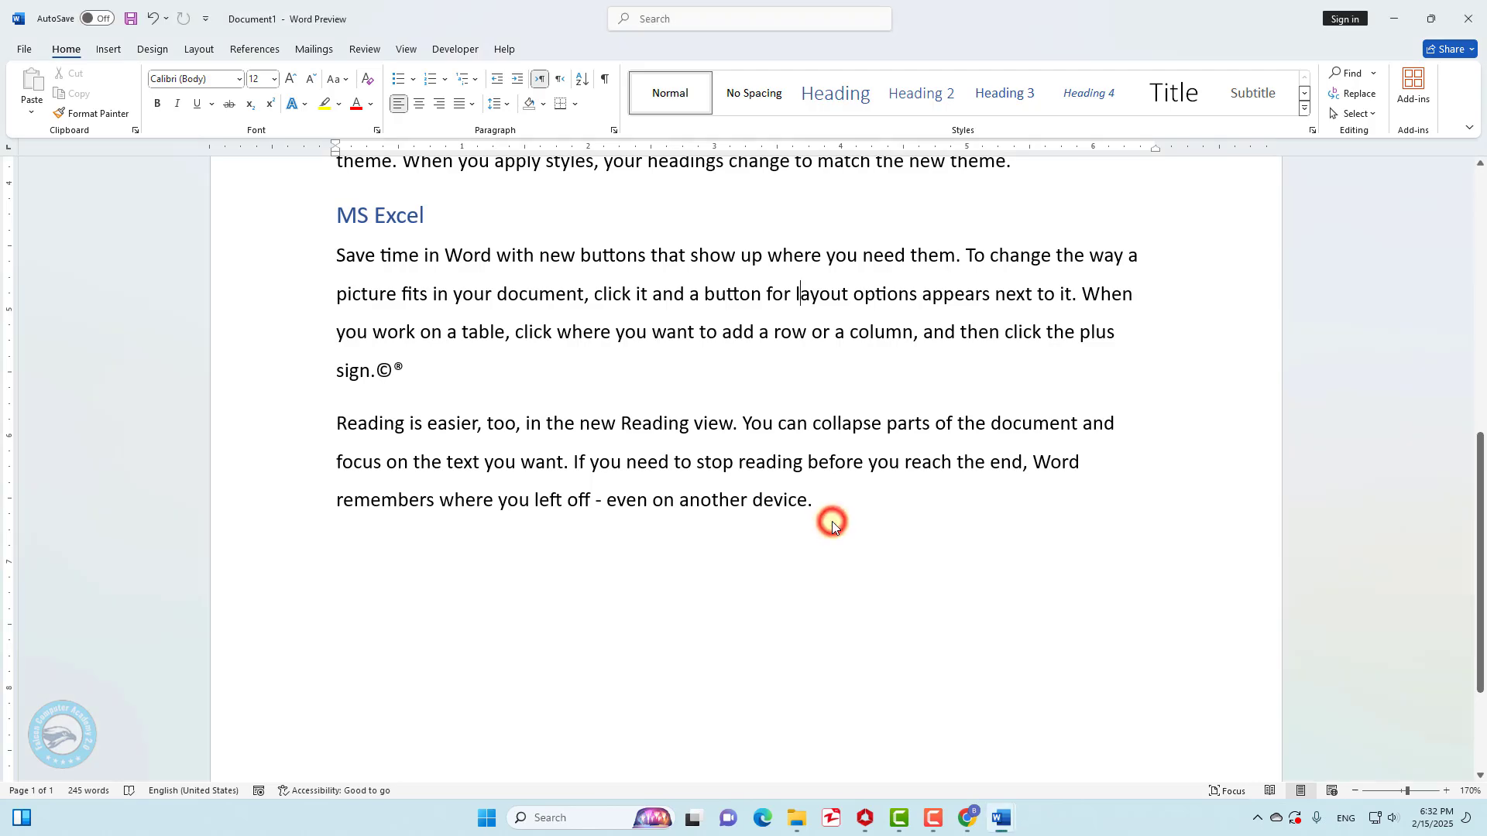
pyautogui.hotkey('ctrl', 'a')
pyautogui.press('Delete')
pyautogui.write('falkon')
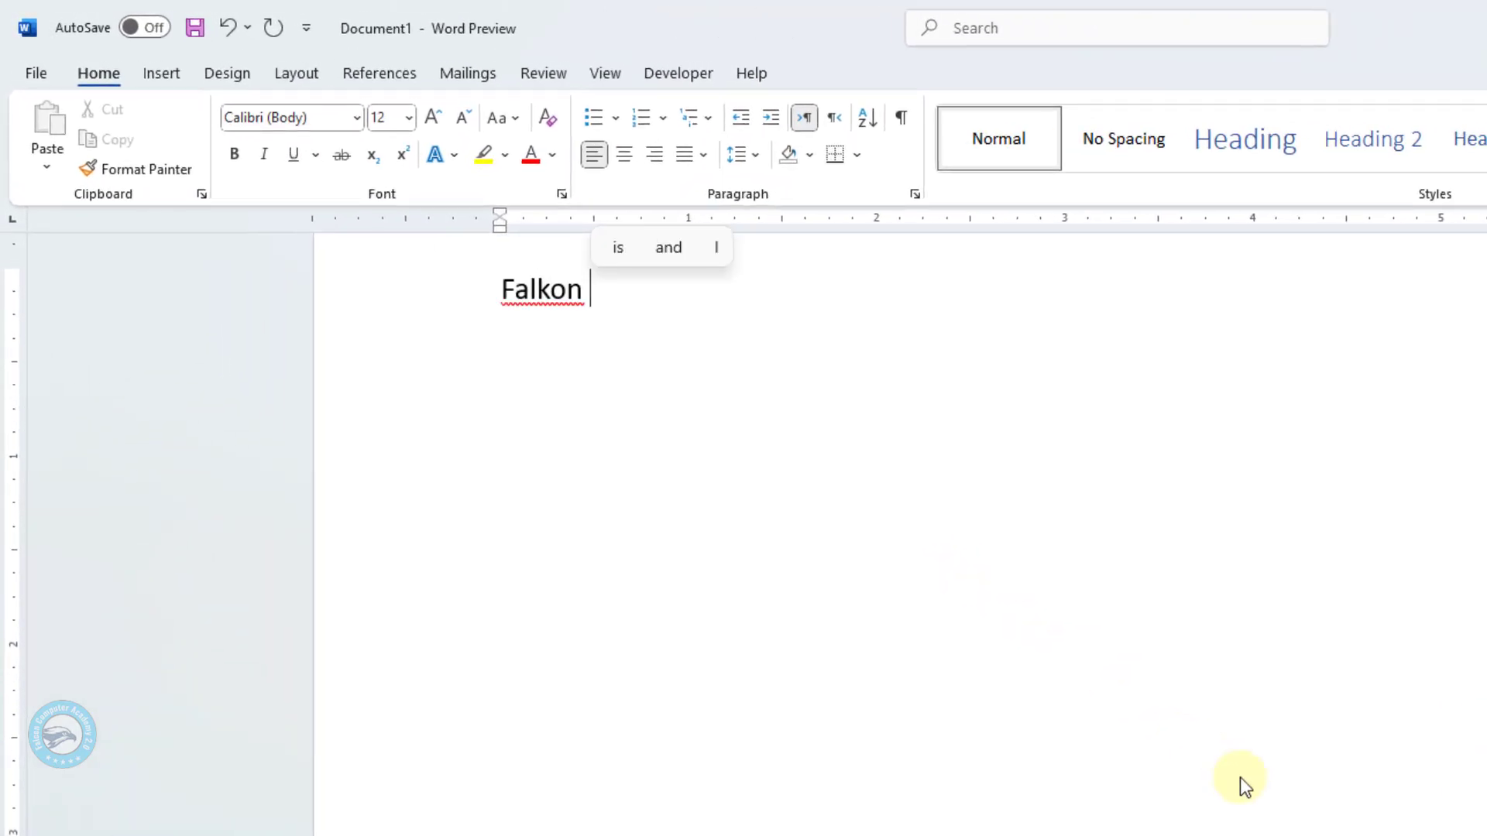
# Run a spelling check on the word "Falkon" and dismiss the suggestions without applying a correction
pyautogui.click(551, 297)
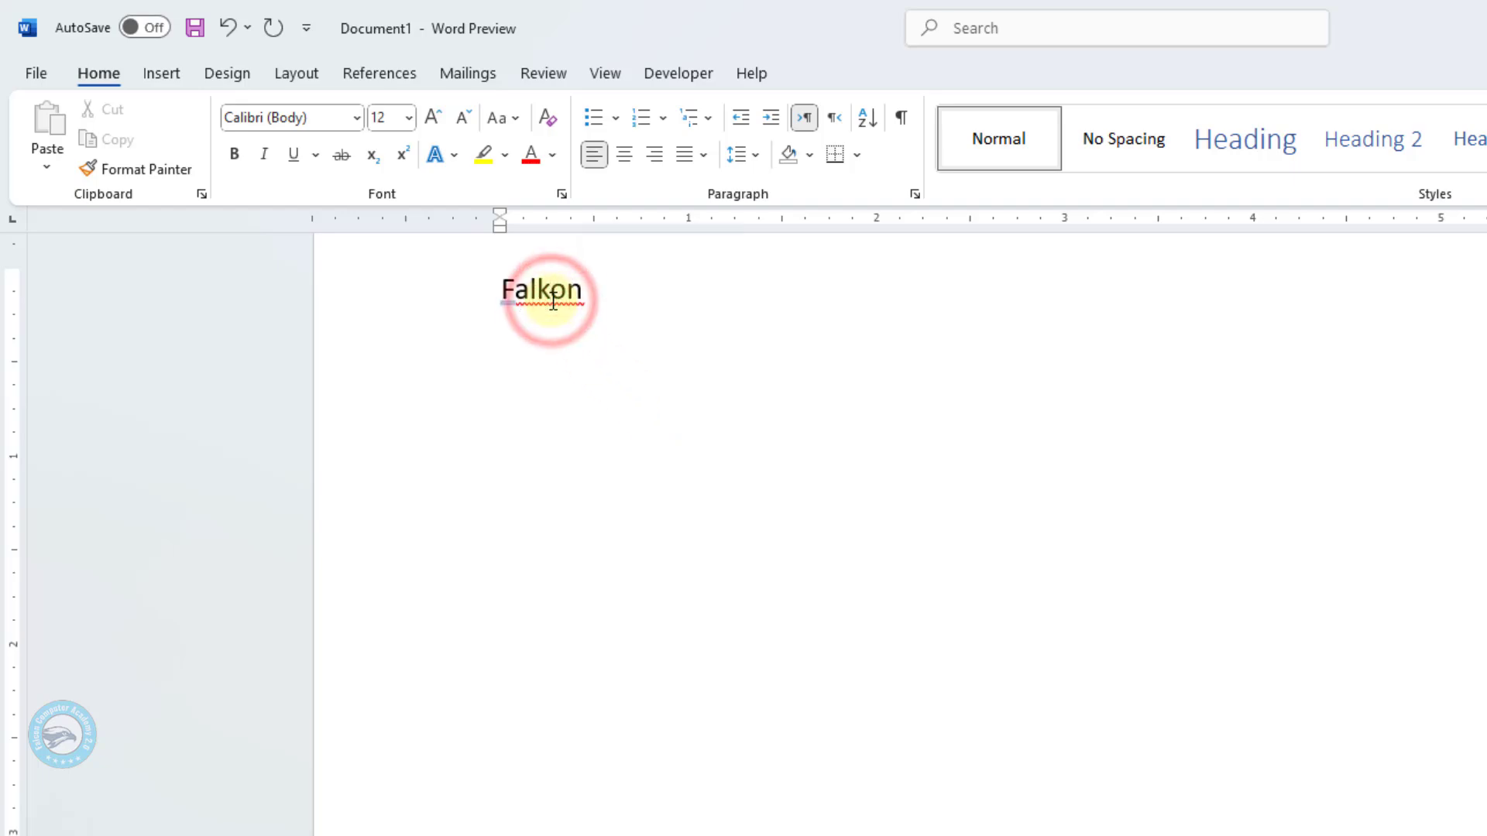
pyautogui.press('F7')
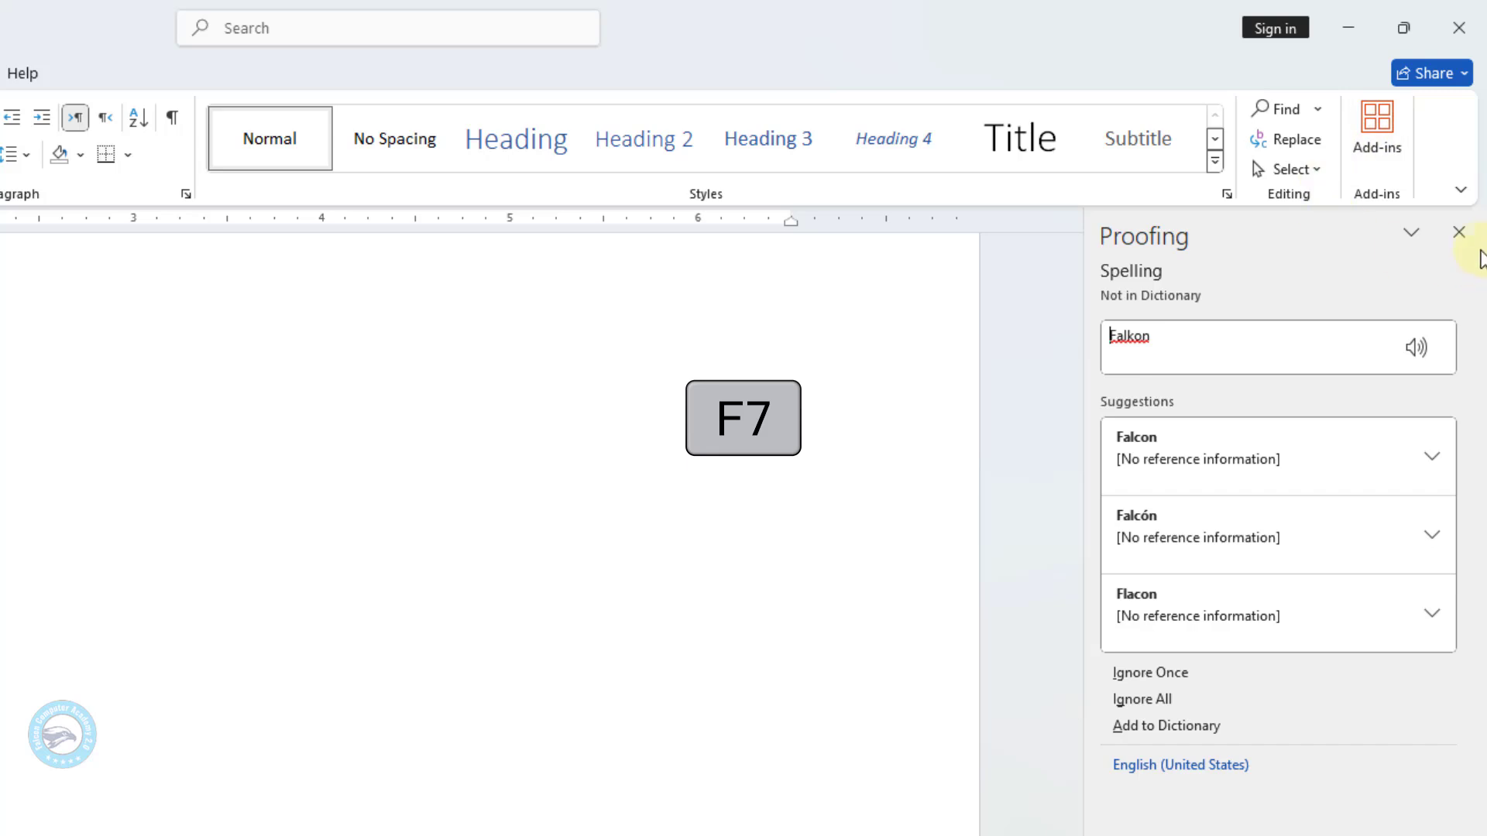
pyautogui.click(1464, 237)
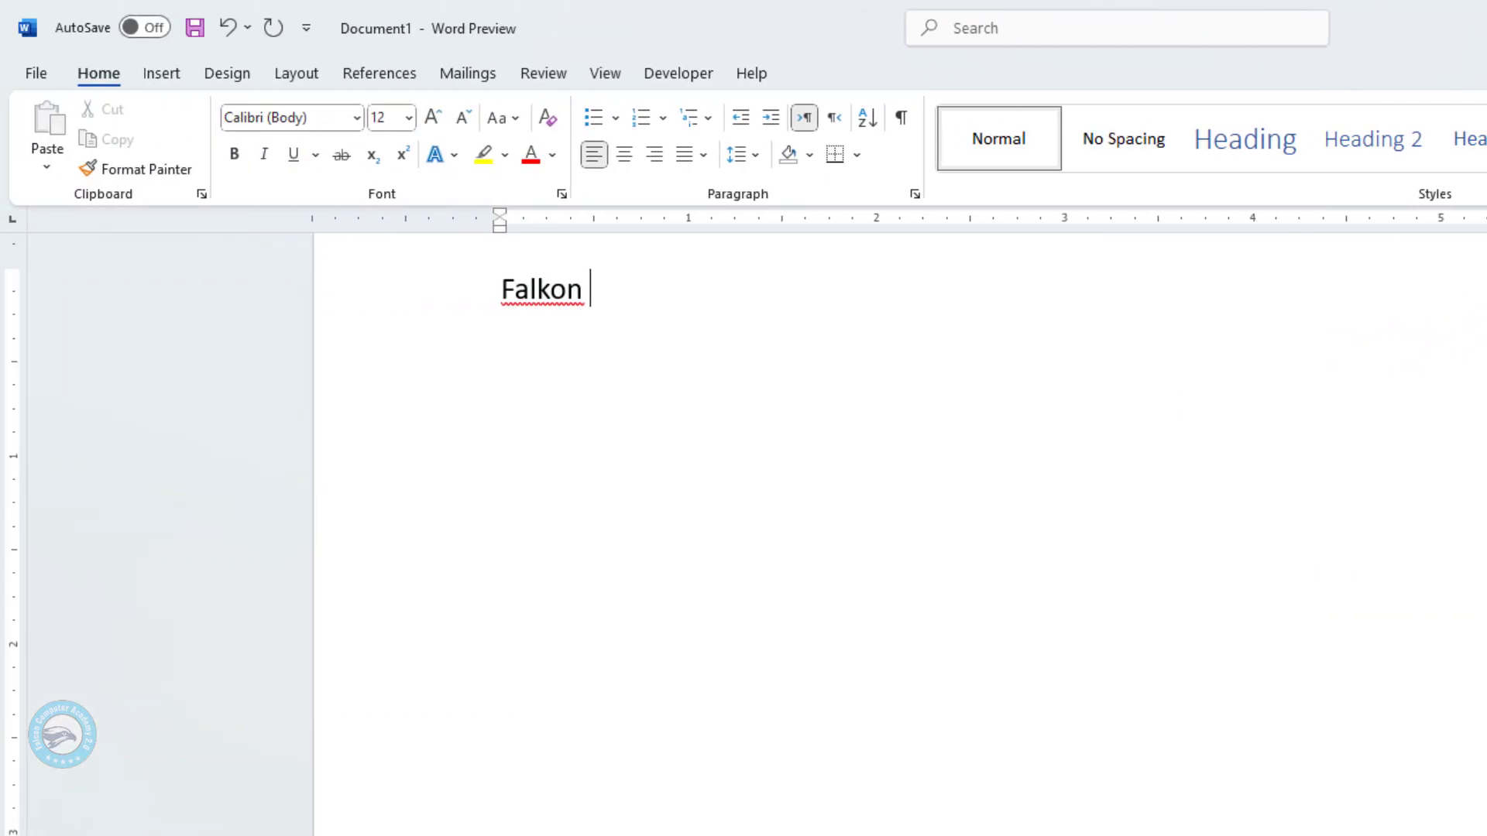
# Replace the misspelled word with the text "Falcon Computer Academy"
pyautogui.hotkey('ctrl', 'a')
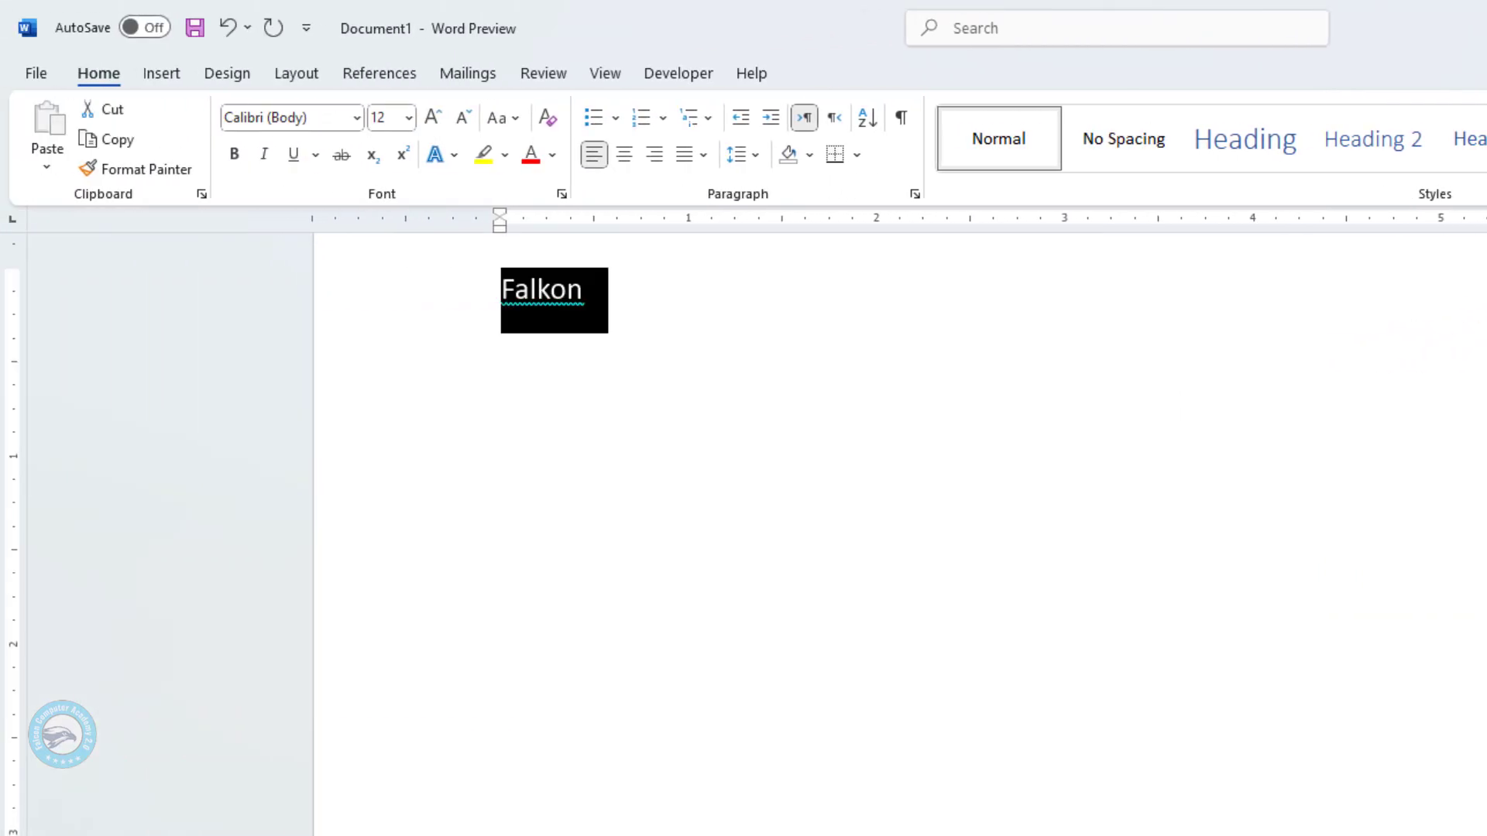
pyautogui.press('Delete')
pyautogui.write('F')
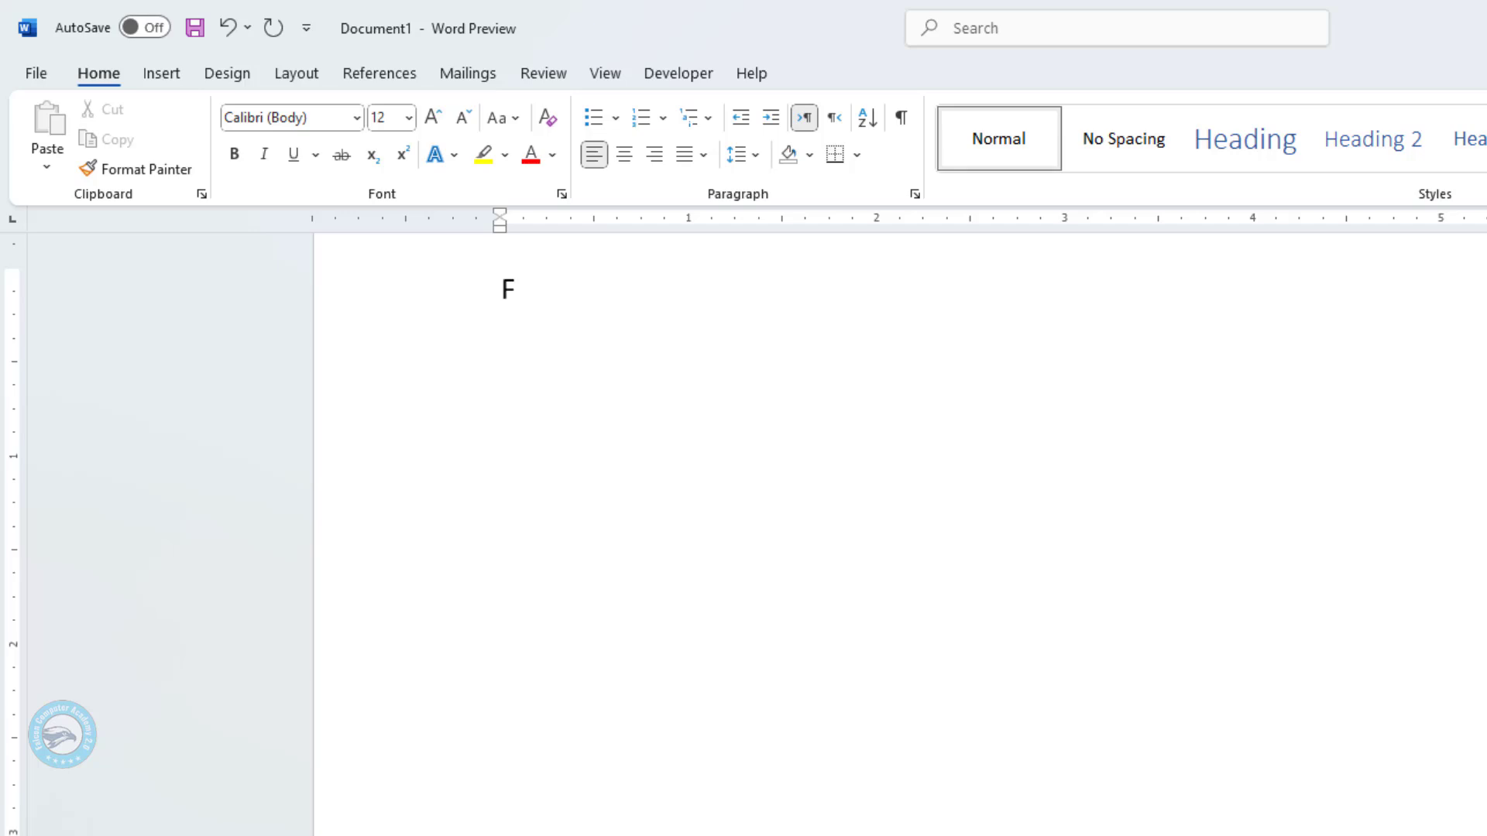
pyautogui.write('alcon COmputer Academy')
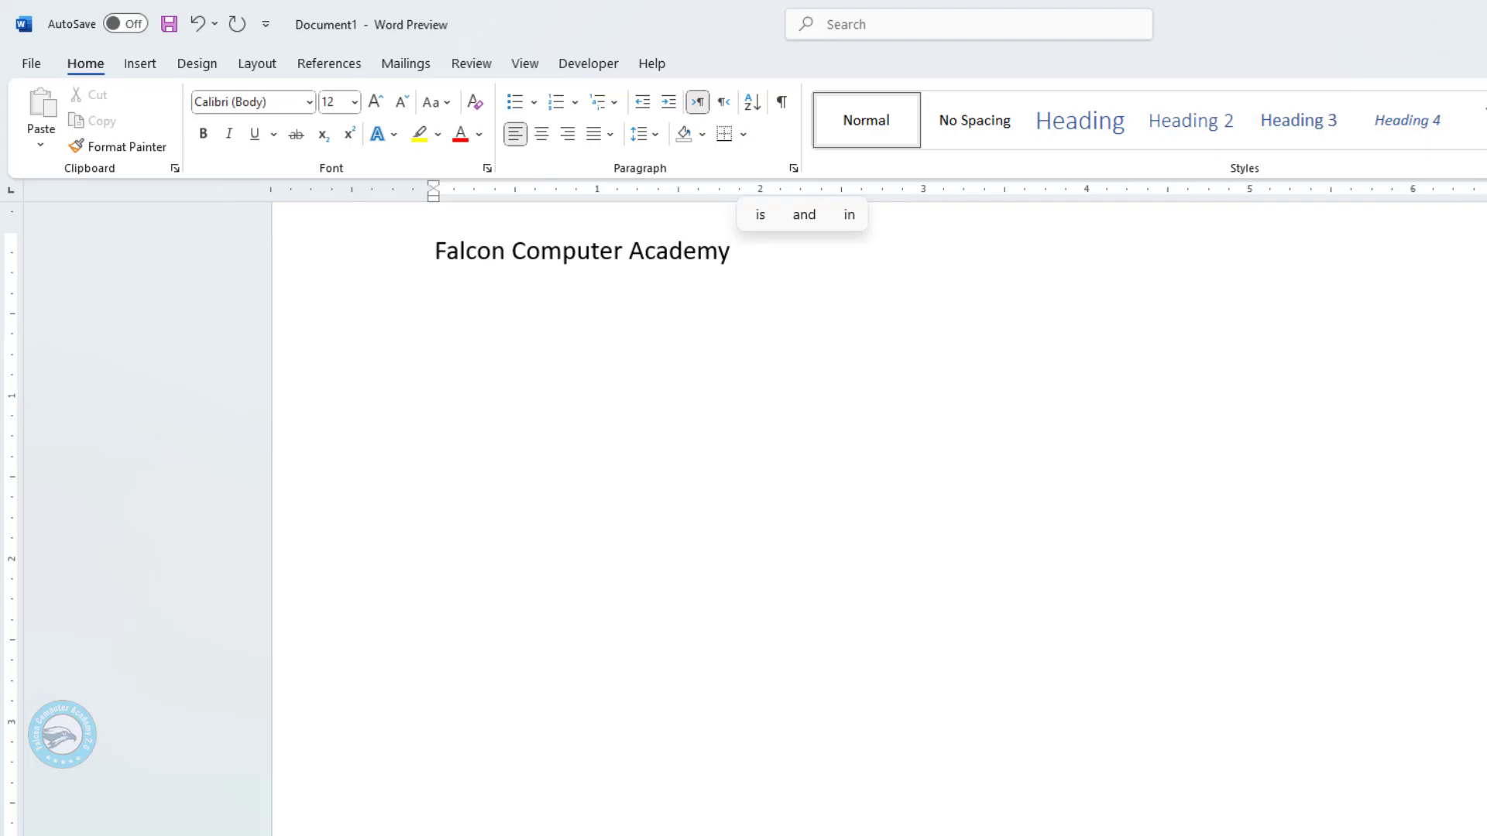
# Repeat the last typed word "Academy" after the existing text until it fills several lines
pyautogui.press('F4')
pyautogui.press('F4')
pyautogui.press('F4')
pyautogui.press('F4')
pyautogui.press('F4')
pyautogui.press('F4')
pyautogui.press('F4')
pyautogui.press('F4')
pyautogui.press('F4')
pyautogui.press('F4')
pyautogui.press('F4')
pyautogui.press('F4')
pyautogui.press('F4')
pyautogui.press('F4')
pyautogui.press('F4')
pyautogui.press('F4')
pyautogui.press('F4')
pyautogui.press('F4')
pyautogui.press('F4')
pyautogui.press('F4')
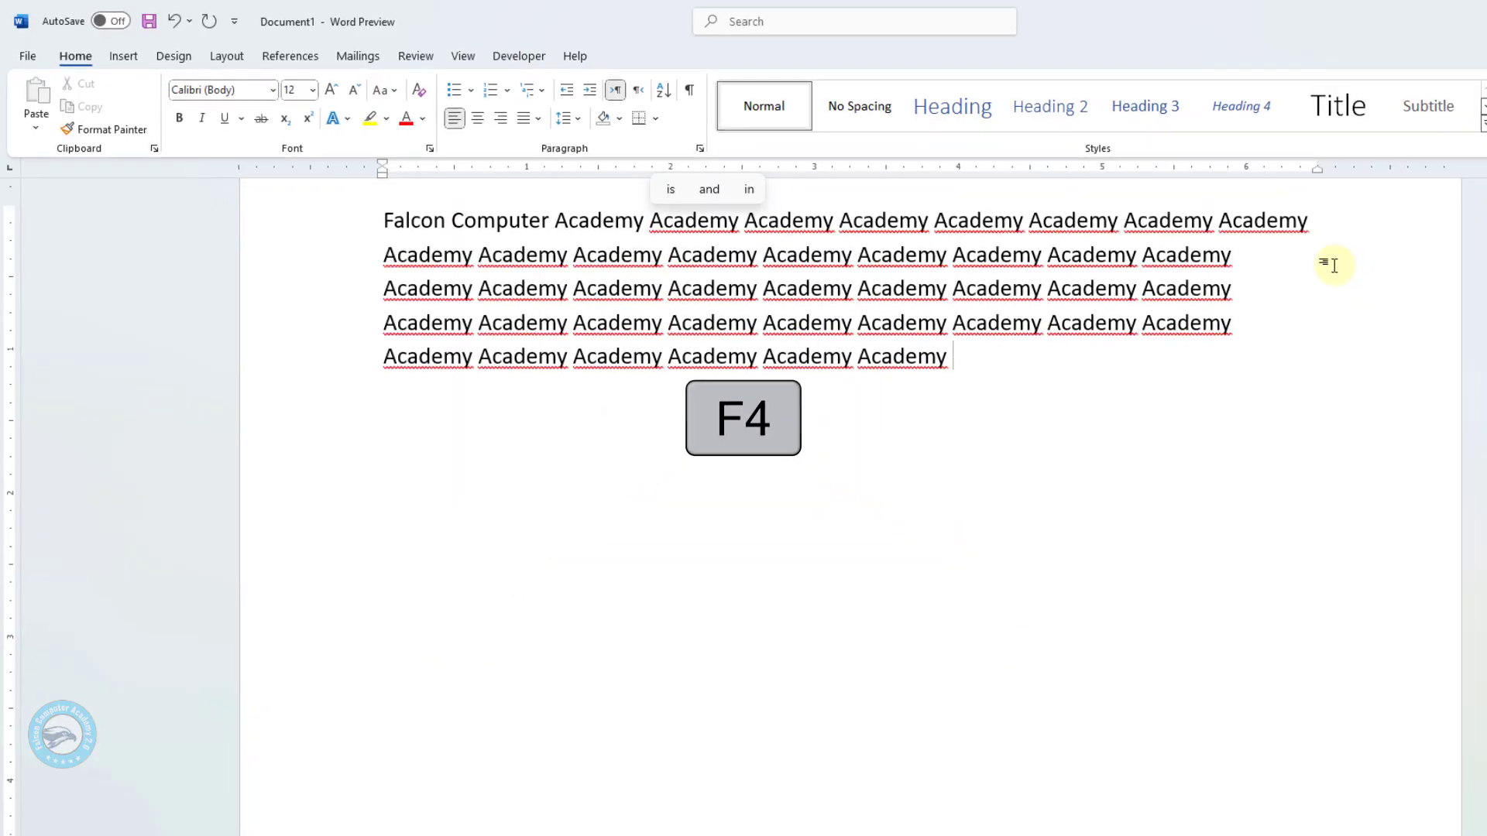
# Replace all the text with the word "Office" and repeat that entry until it runs onto a third line
pyautogui.hotkey('ctrl', 'a')
pyautogui.press('Delete')
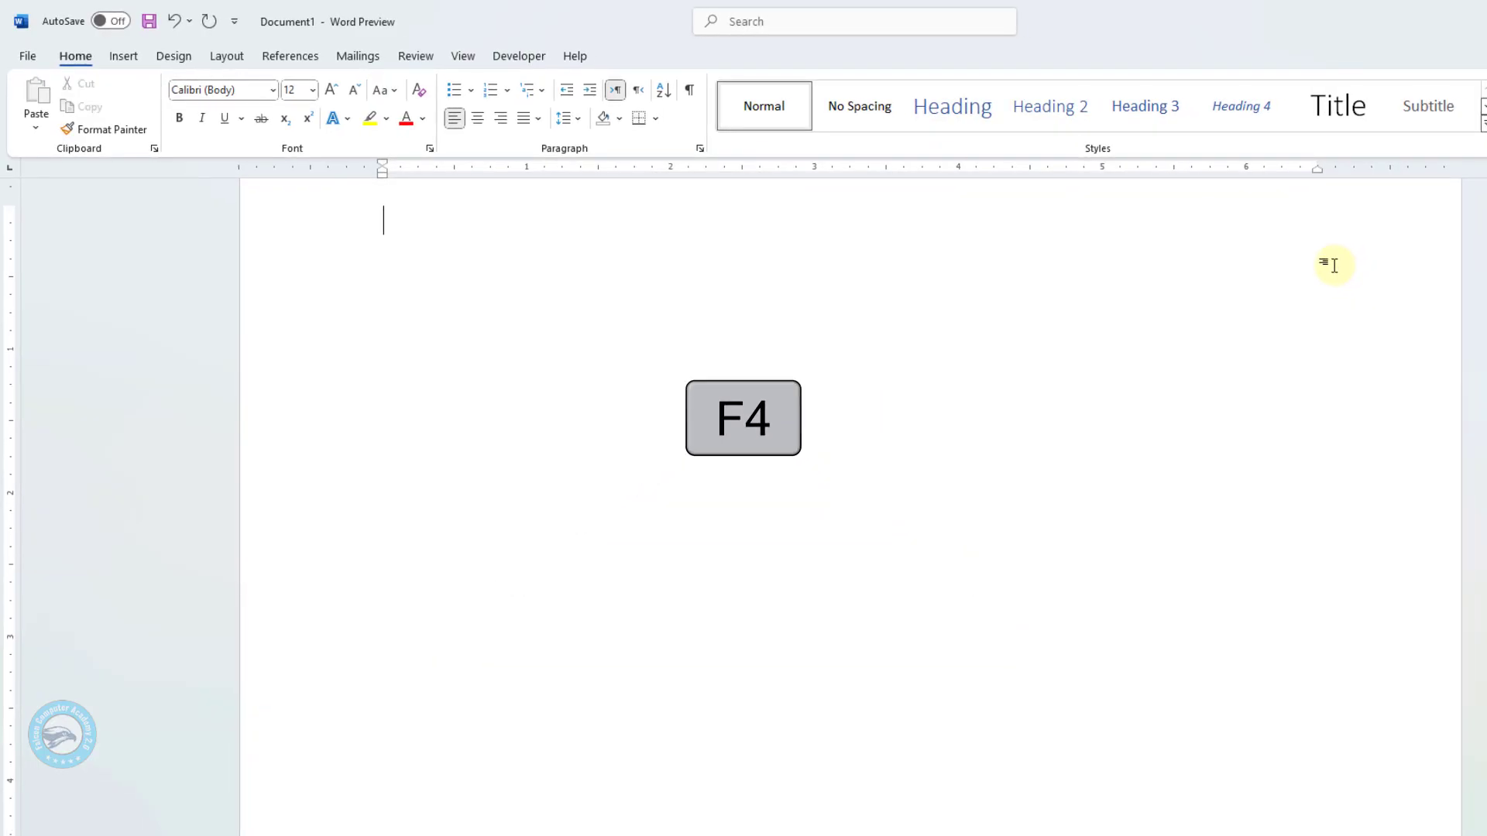
pyautogui.write('Office')
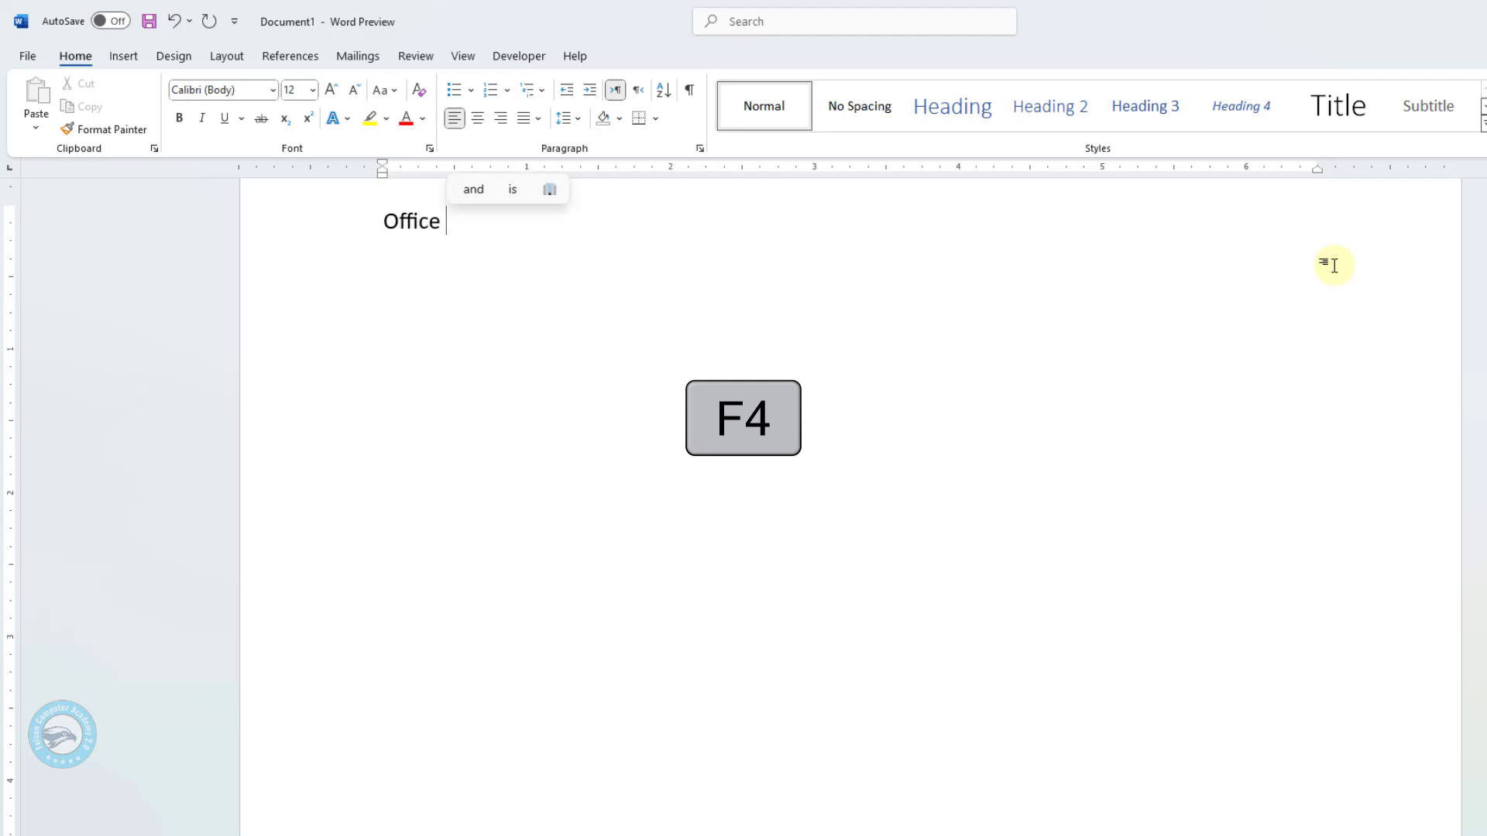
pyautogui.press('F4')
pyautogui.press('F4')
pyautogui.press('F4')
pyautogui.press('F4')
pyautogui.press('F4')
pyautogui.press('F4')
pyautogui.press('F4')
pyautogui.press('F4')
pyautogui.press('F4')
pyautogui.press('F4')
pyautogui.press('F4')
pyautogui.press('F4')
pyautogui.press('F4')
pyautogui.press('F4')
pyautogui.press('F4')
pyautogui.press('F4')
pyautogui.press('F4')
pyautogui.press('F4')
pyautogui.press('F4')
pyautogui.press('F4')
pyautogui.press('F4')
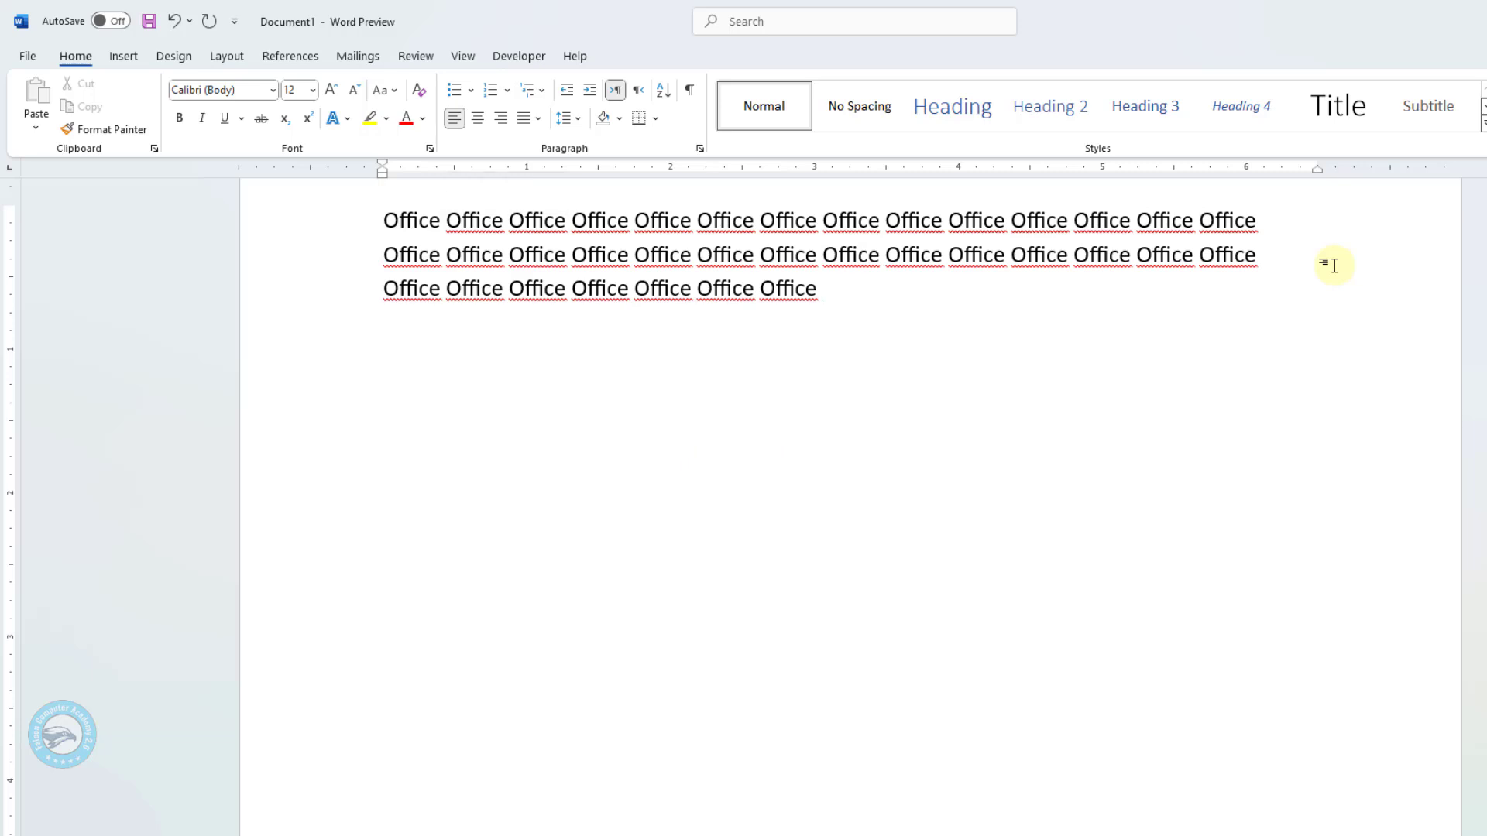
# Clear the document and generate sample paragraphs with the =rand() function
pyautogui.hotkey('ctrl', 'a')
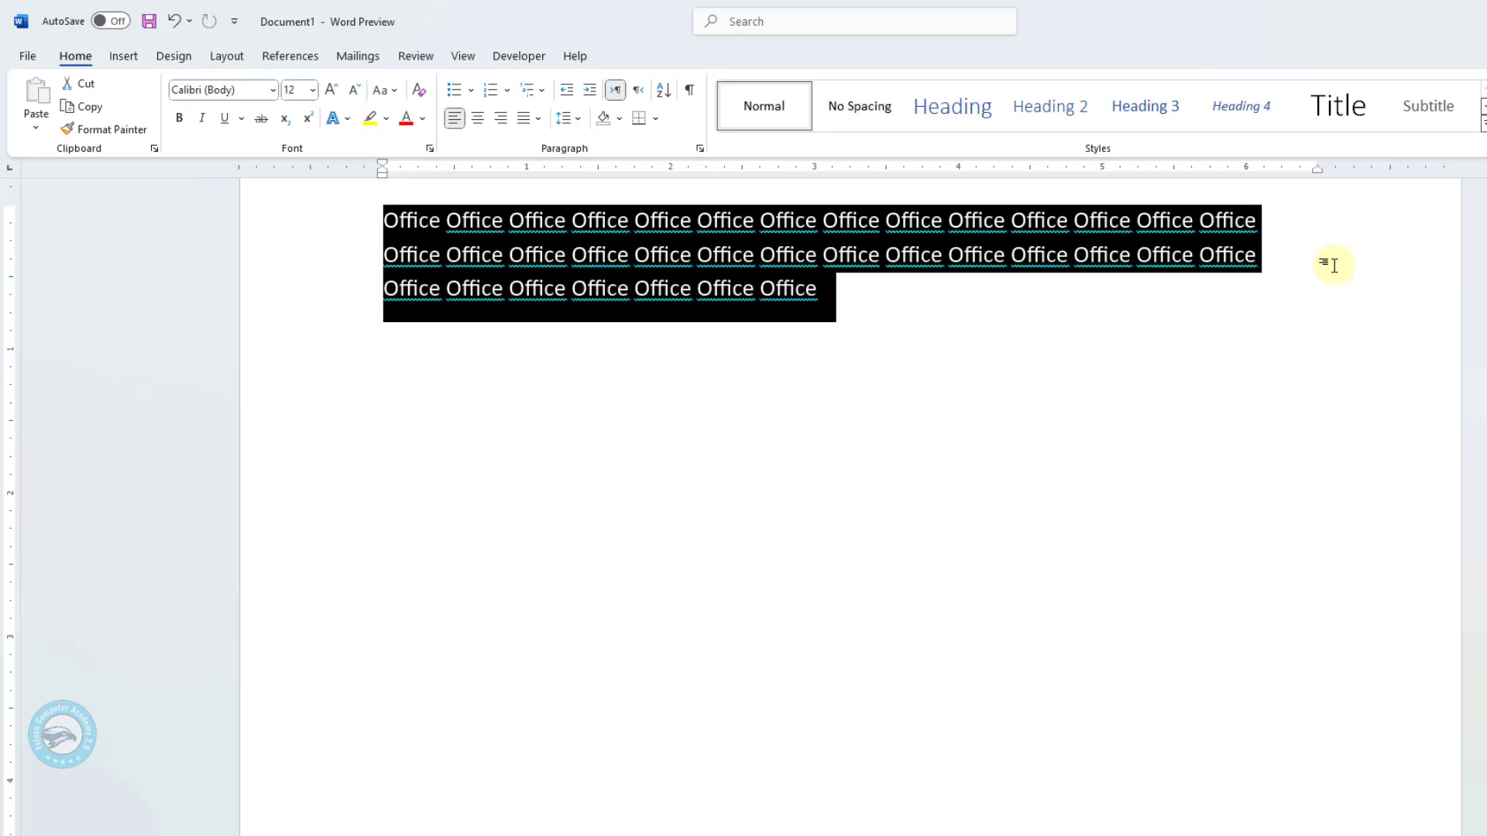
pyautogui.press('BackSpace')
pyautogui.write('=rand')
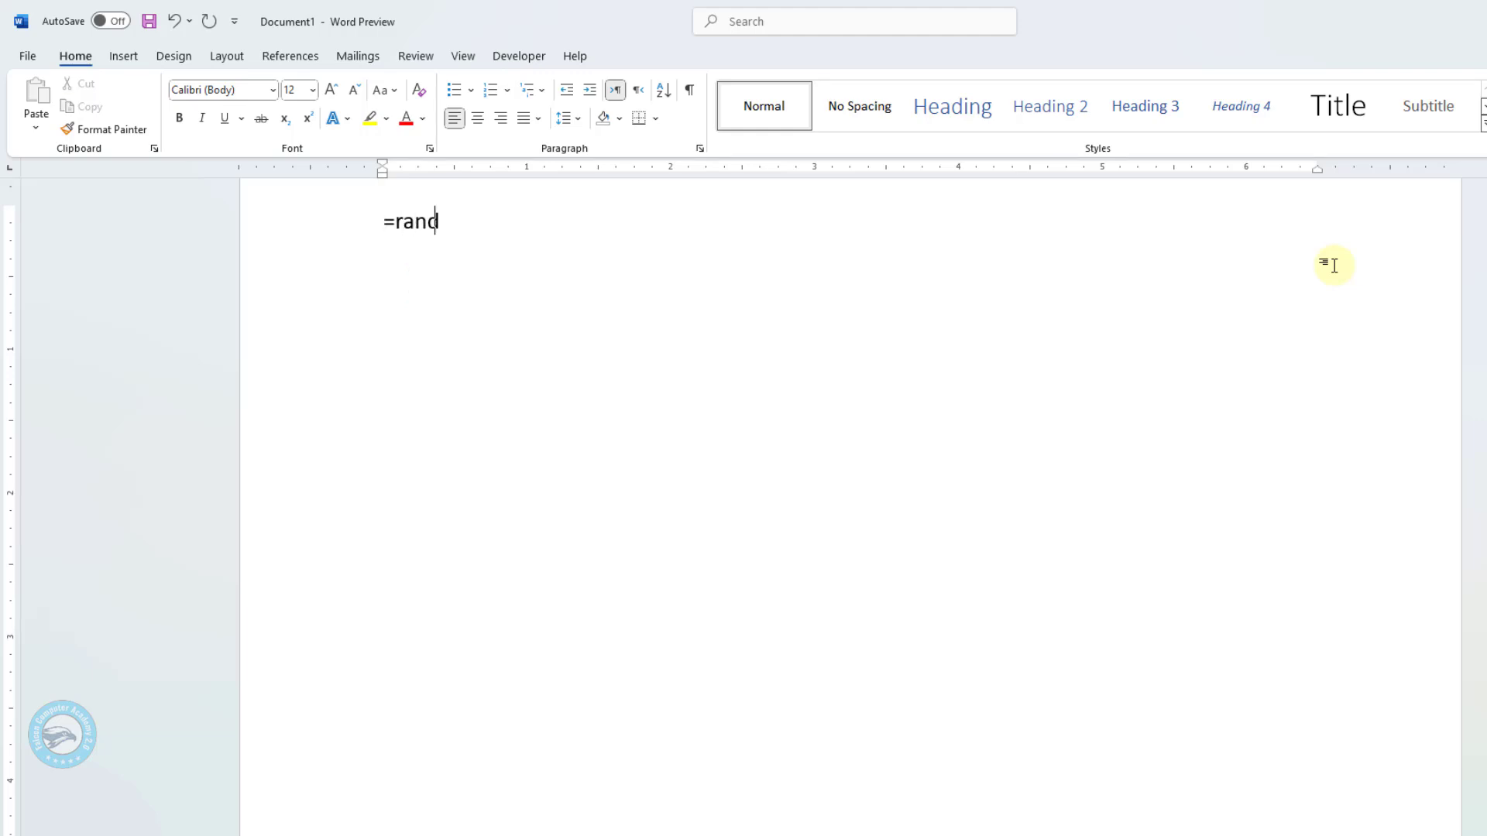
pyautogui.write('()')
pyautogui.press('Return')
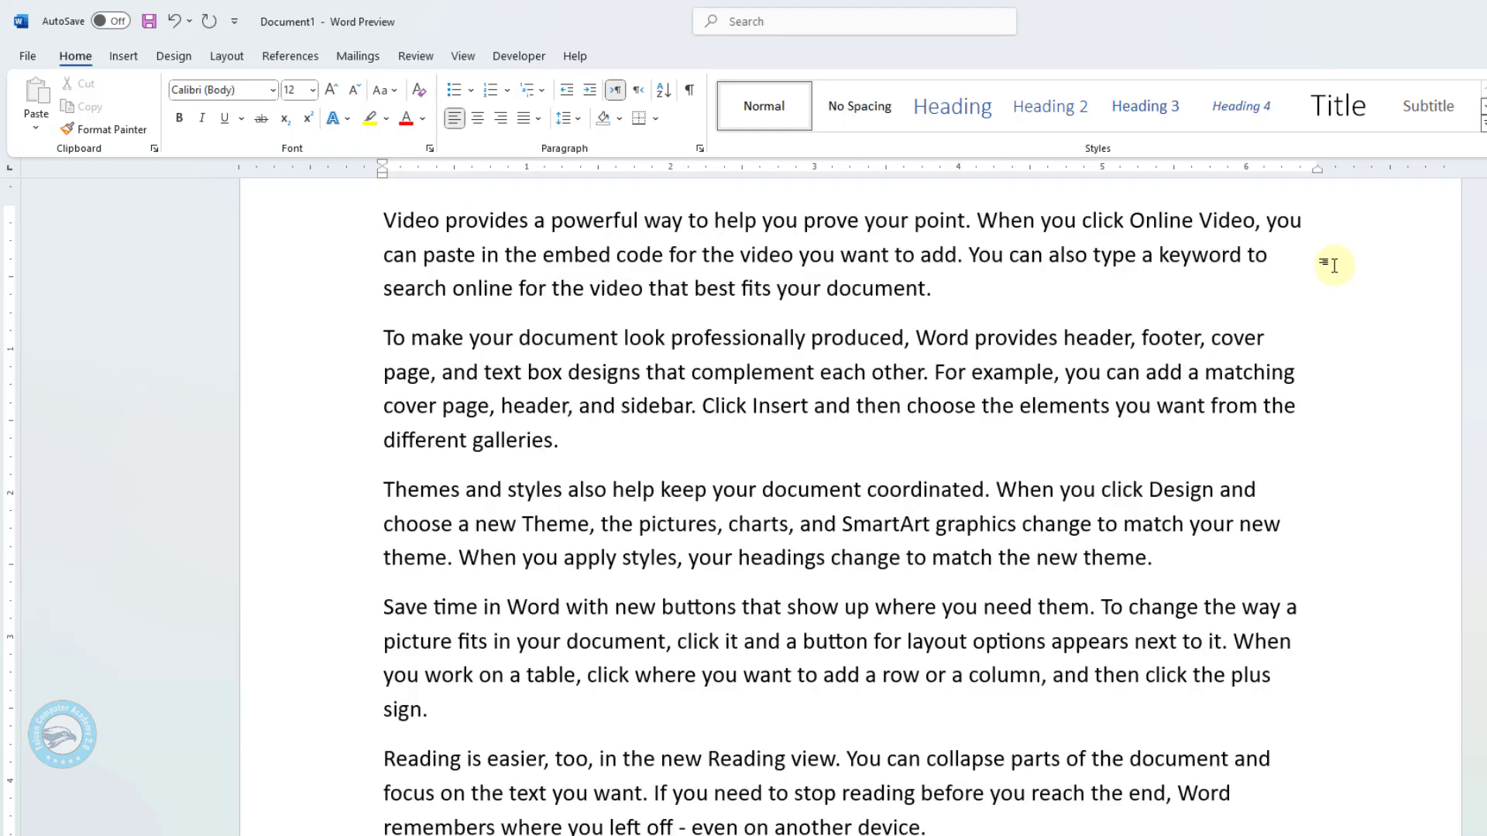
# Use extend-selection mode to select line by line from the last paragraph to the start of the document, and clear the selection
pyautogui.press('F8')
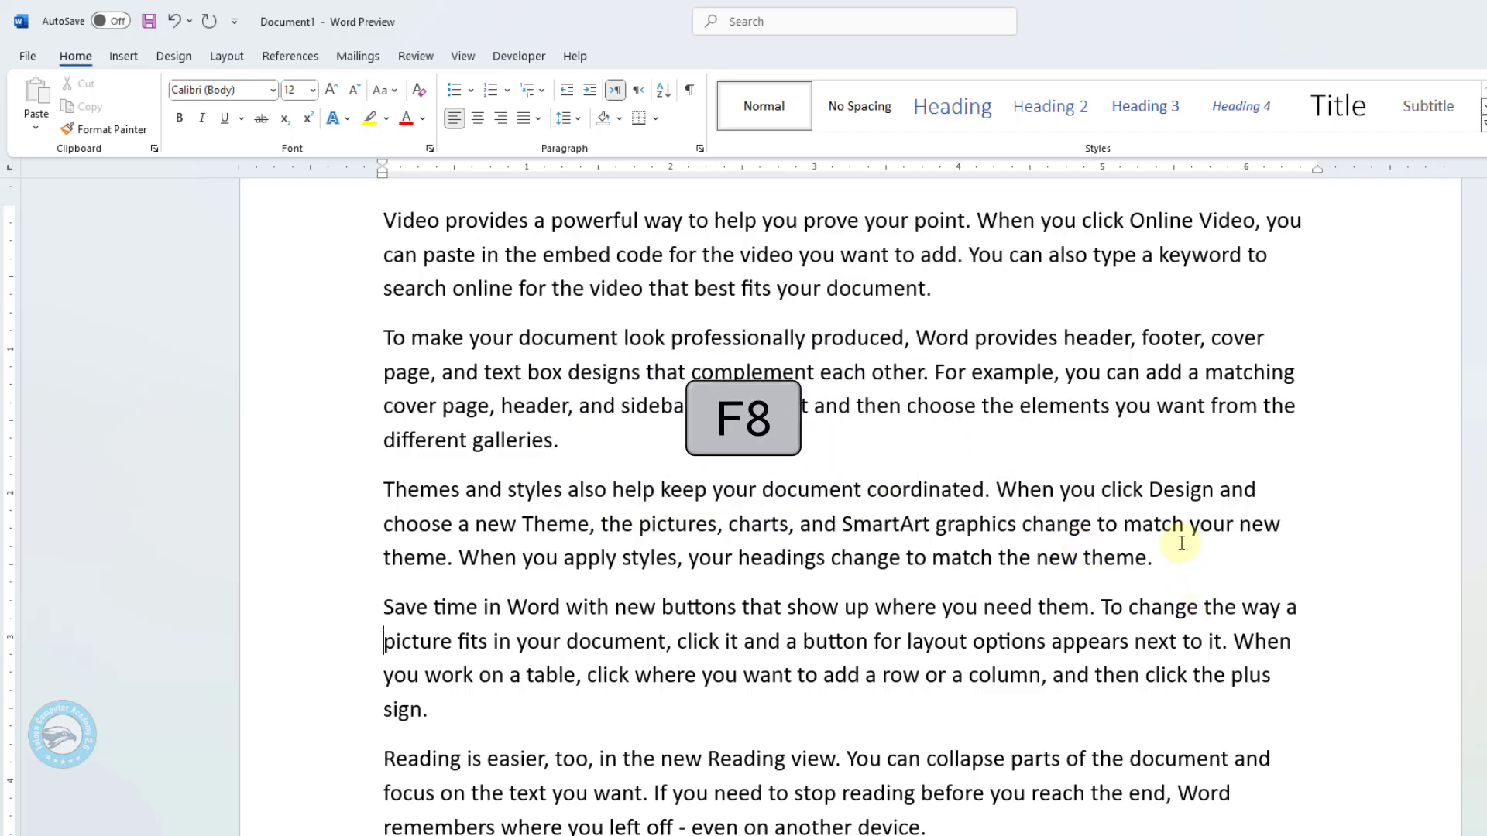
pyautogui.press('Down')
pyautogui.press('Down')
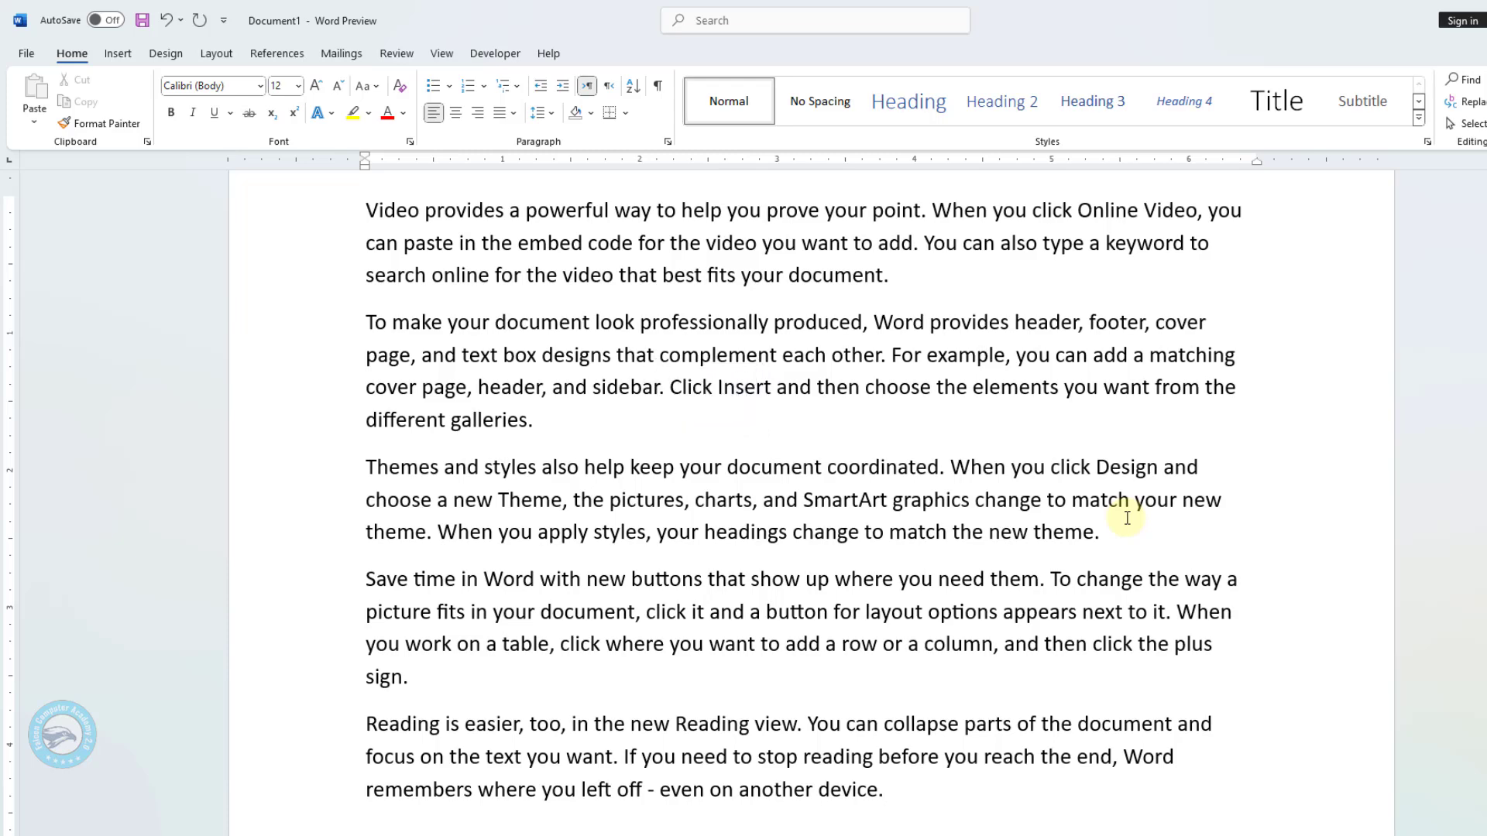
pyautogui.press('Up')
pyautogui.press('Up')
pyautogui.press('Up')
pyautogui.press('Up')
pyautogui.press('Up')
pyautogui.press('Up')
pyautogui.press('Up')
pyautogui.press('Up')
pyautogui.press('Up')
pyautogui.press('Up')
pyautogui.press('Up')
pyautogui.press('Up')
pyautogui.press('Up')
pyautogui.press('Up')
pyautogui.press('Up')
pyautogui.press('Up')
pyautogui.press('Up')
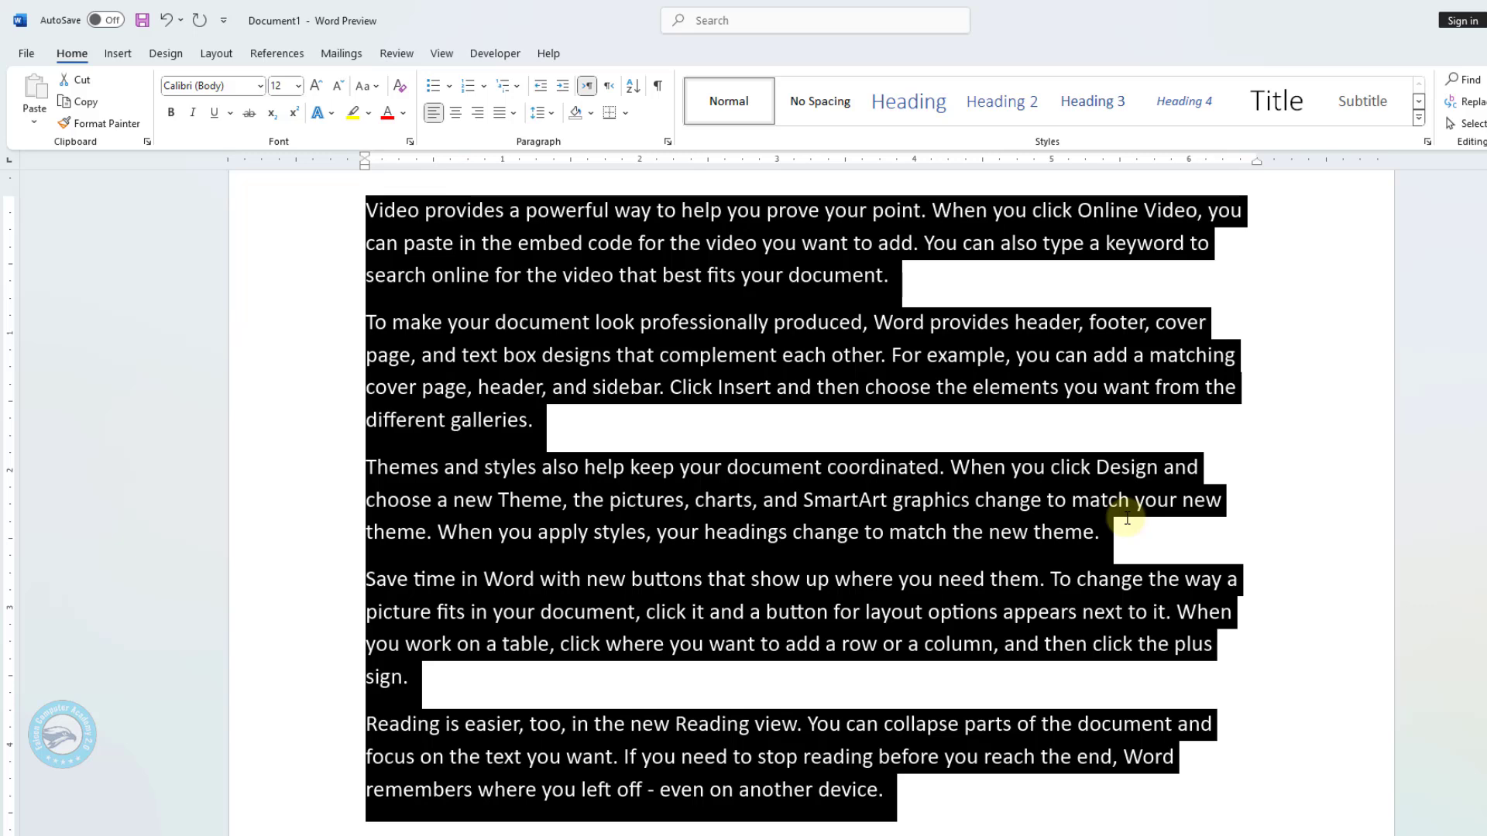
pyautogui.press('Right')
pyautogui.press('Left')
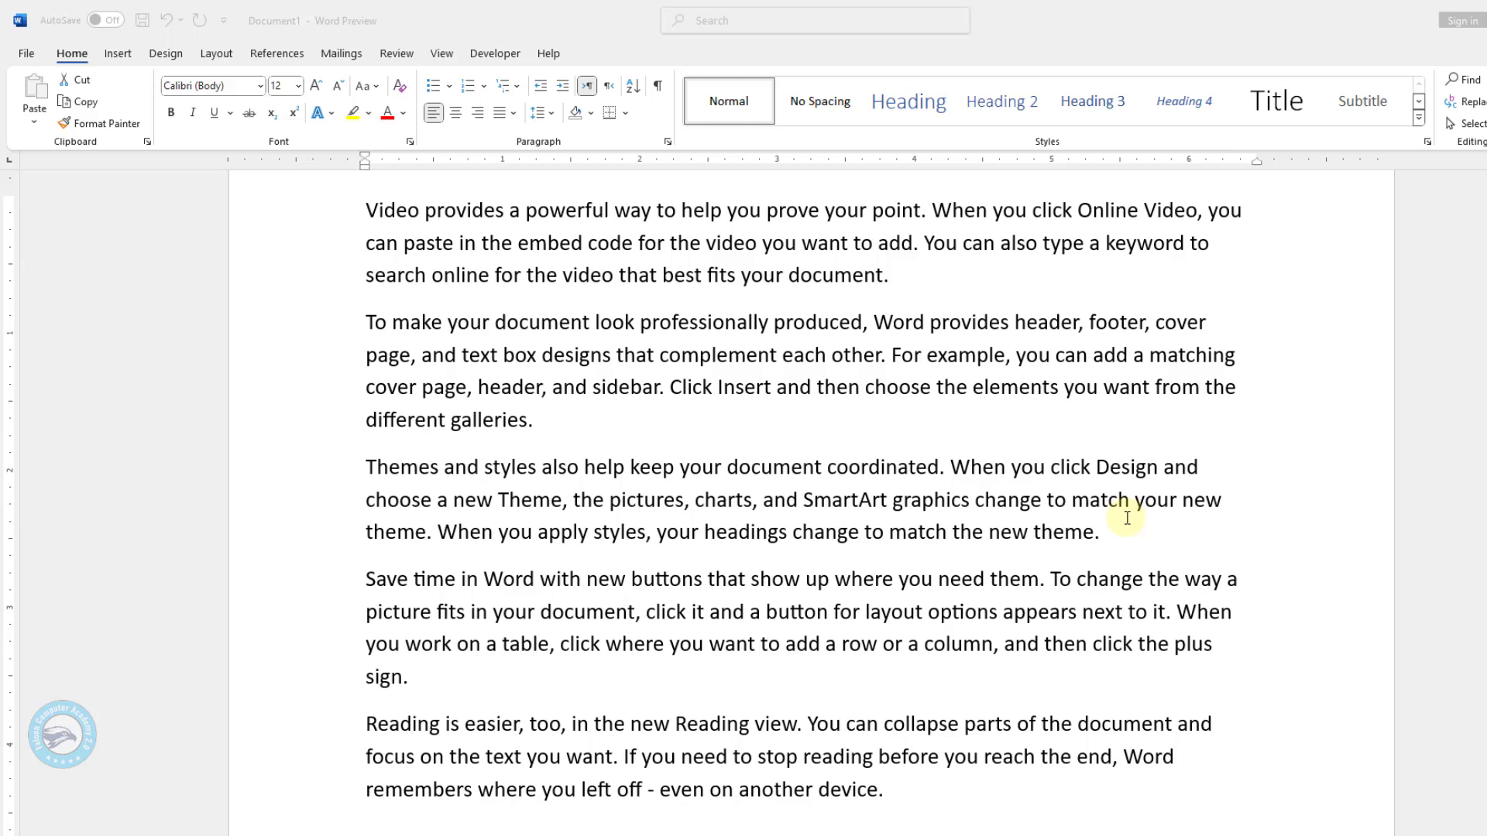
# Save the document as "Video provides a powerful way to help you prove your point.docx" in the Documents folder
pyautogui.press('F12')
pyautogui.keyDown('shift'); pyautogui.click(927, 534); pyautogui.keyUp('shift')
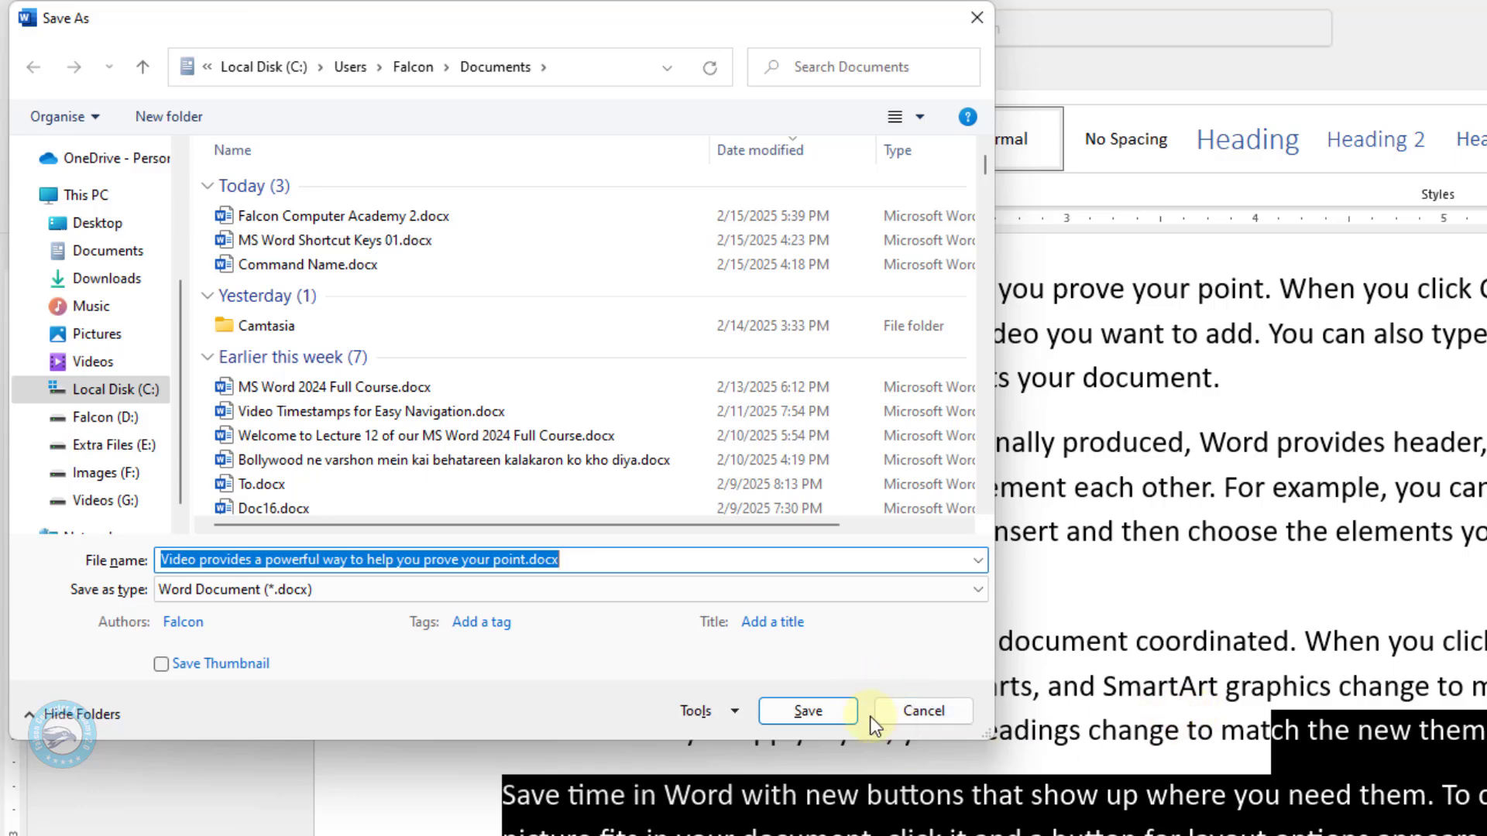
pyautogui.click(812, 711)
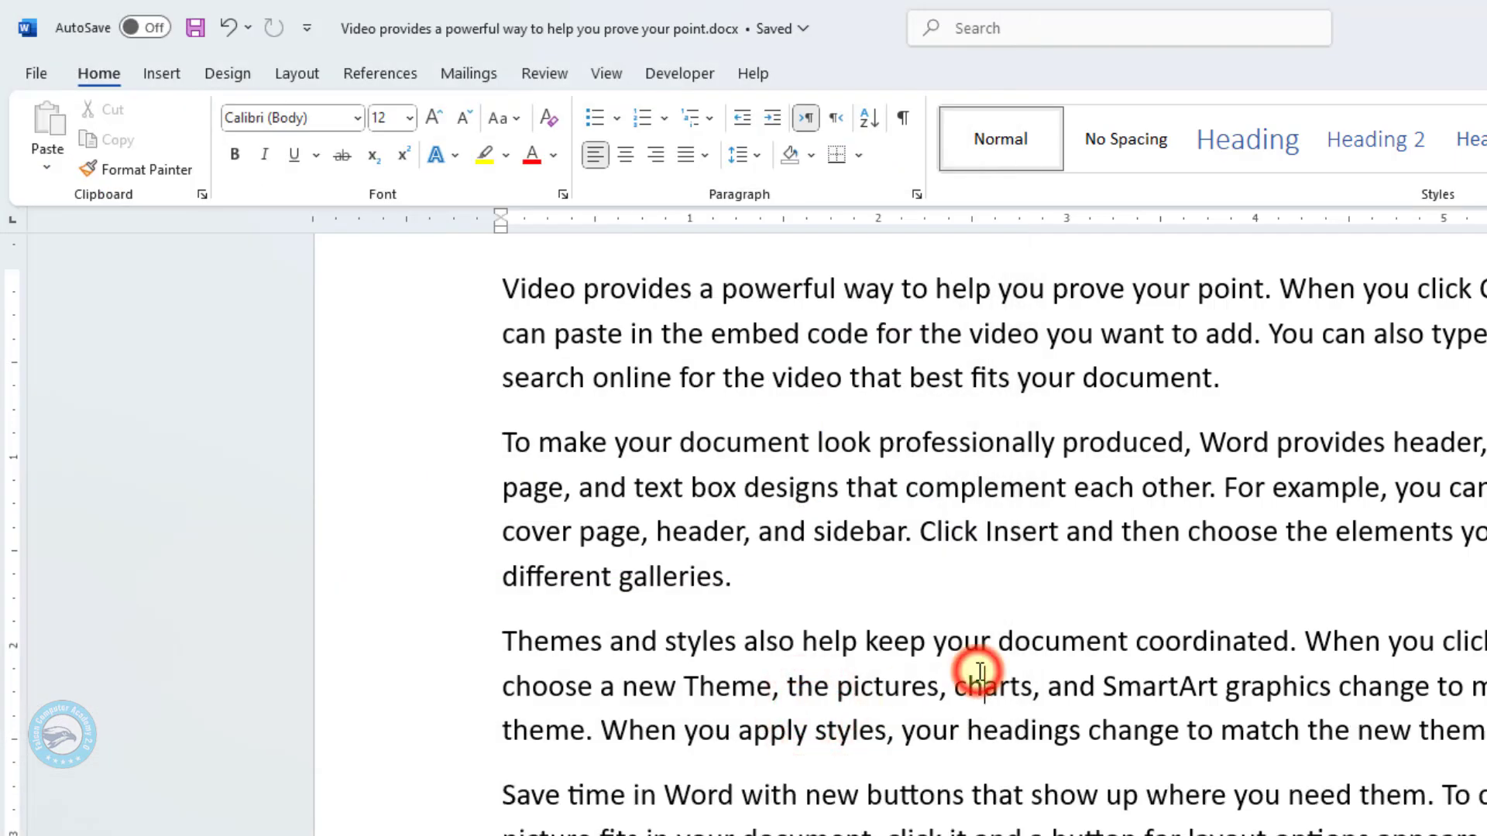
pyautogui.click(980, 671)
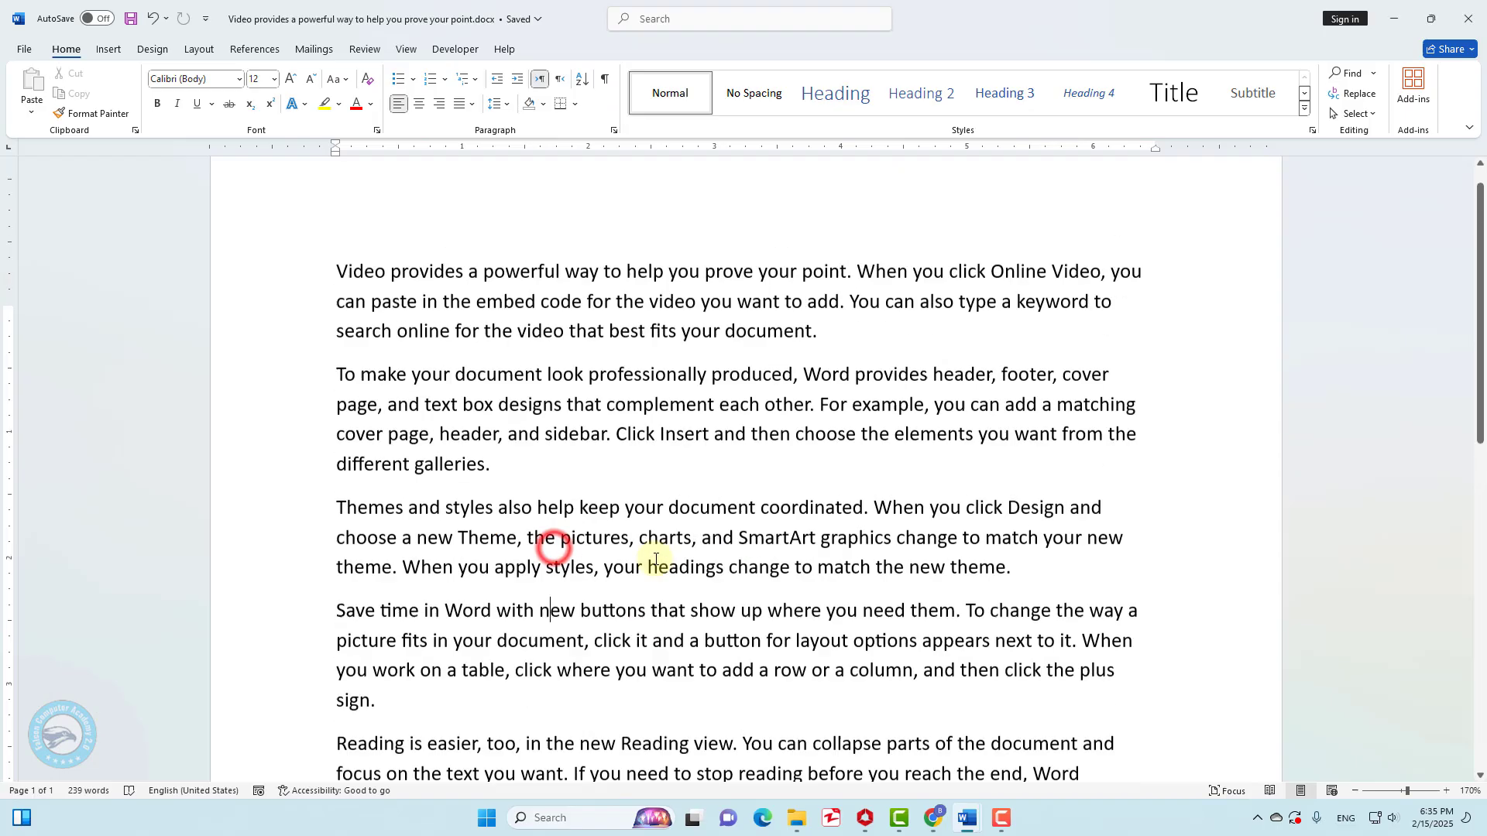
# Cycle the letter case of the first two paragraphs through uppercase, lowercase and sentence case, finishing with sentence case
pyautogui.scroll(1, 547, 547)
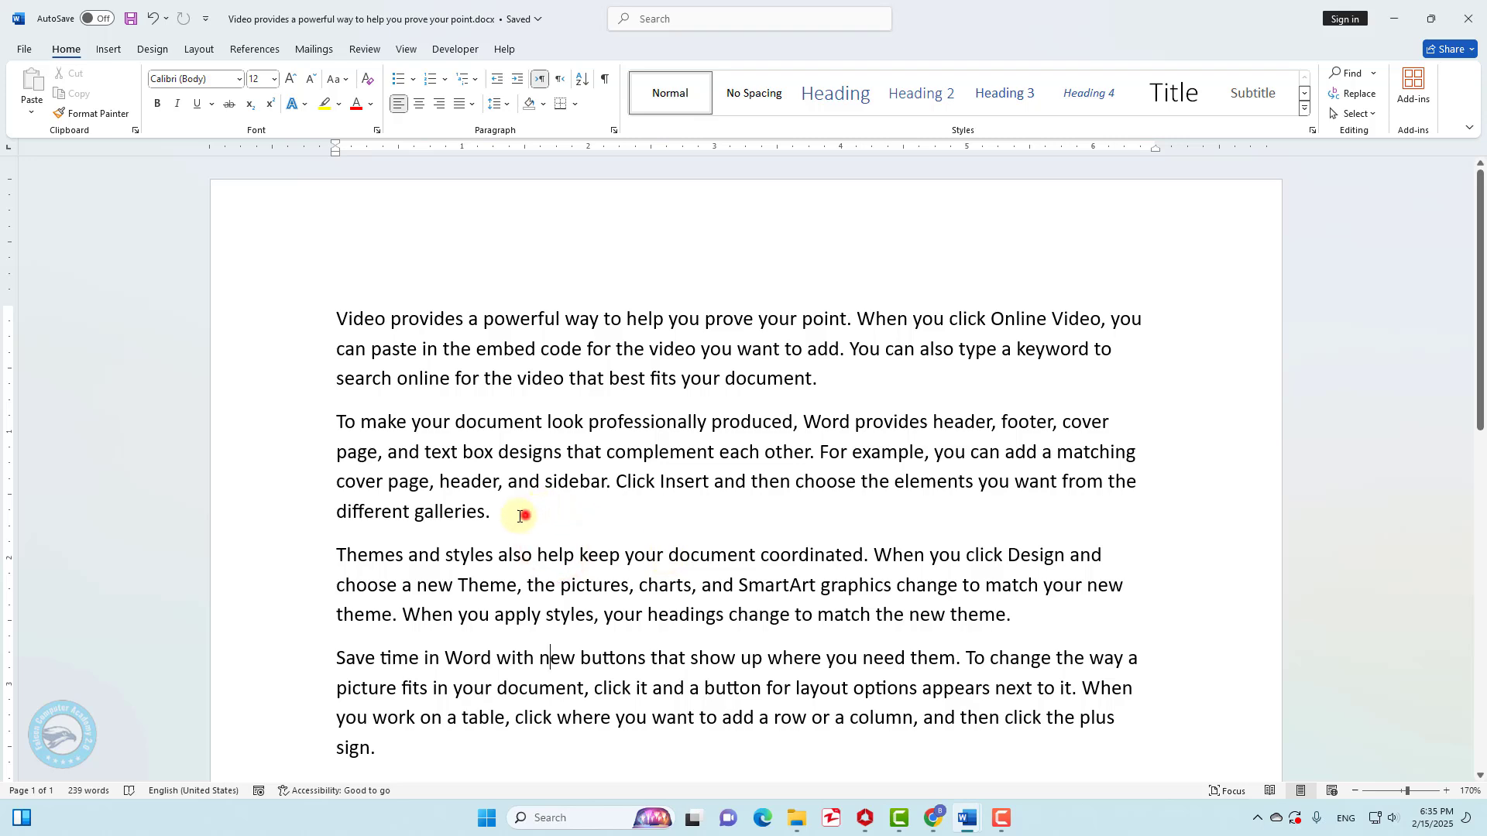
pyautogui.moveTo(524, 515); pyautogui.dragTo(289, 292)
pyautogui.hotkey('shift', 'F3')
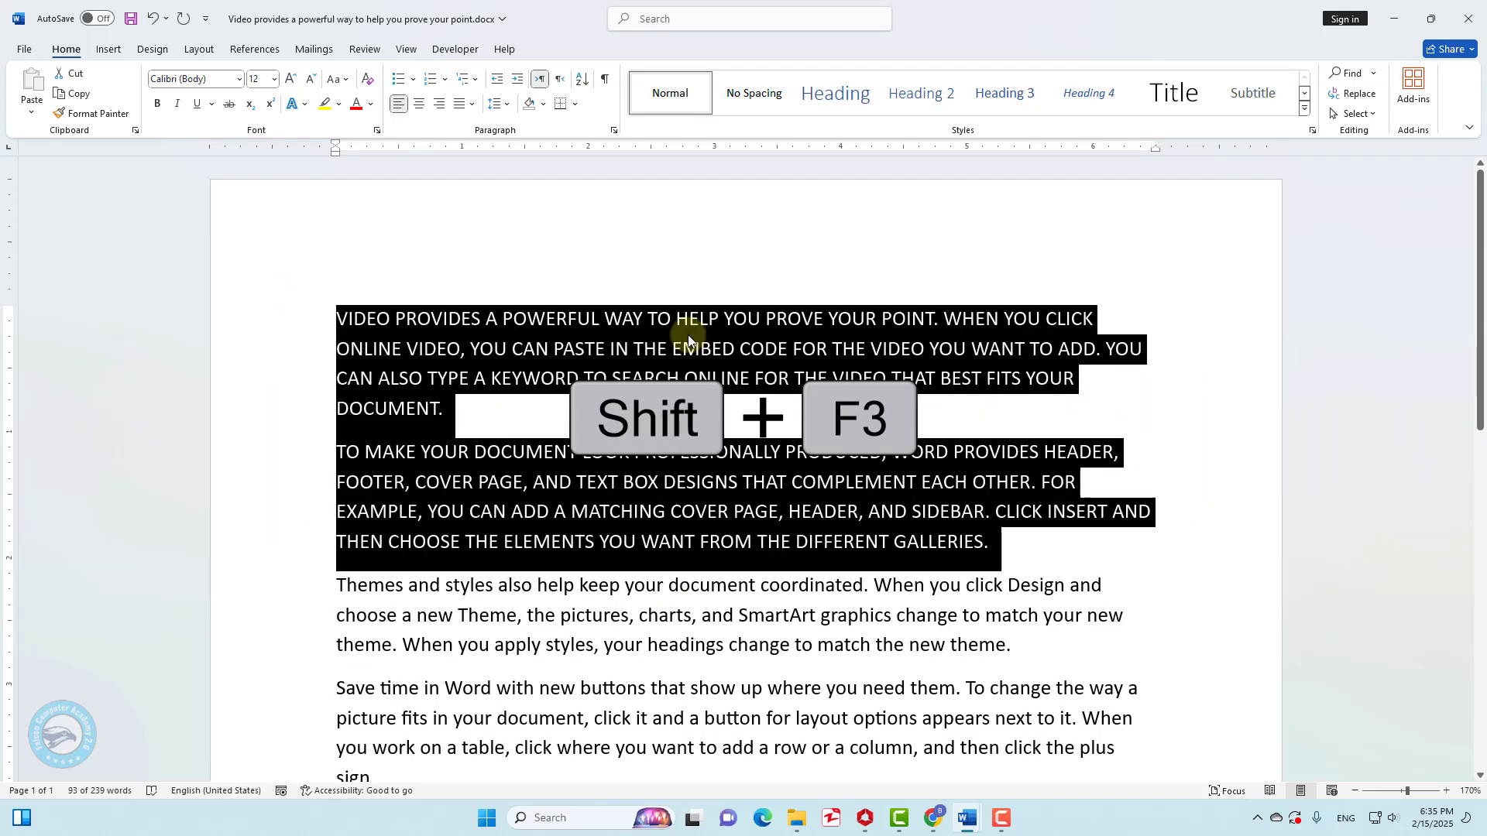
pyautogui.hotkey('shift', 'F3')
pyautogui.hotkey('shift', 'F3')
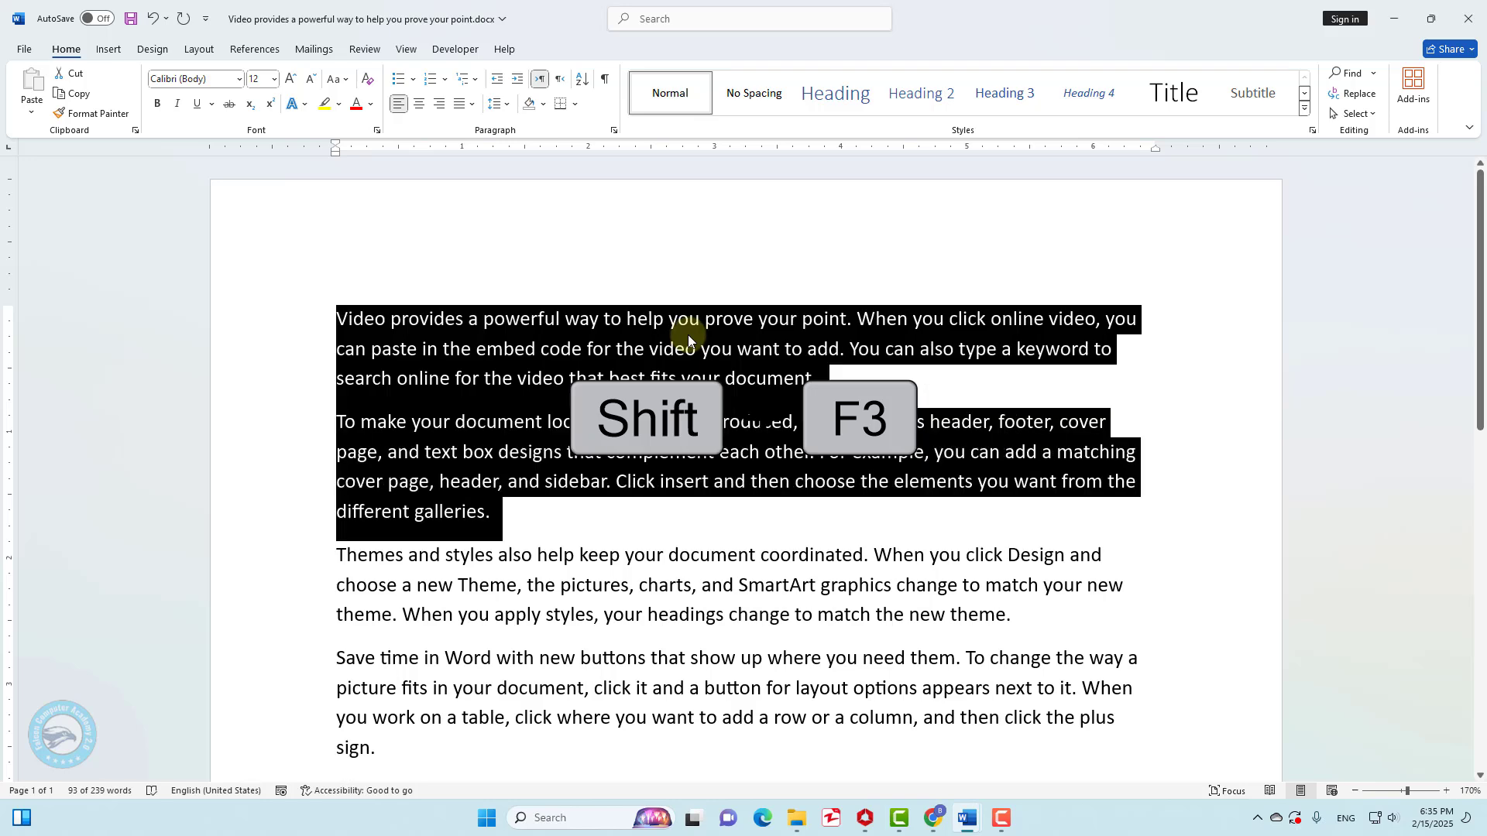
pyautogui.hotkey('shift', 'F3')
pyautogui.hotkey('shift', 'F3')
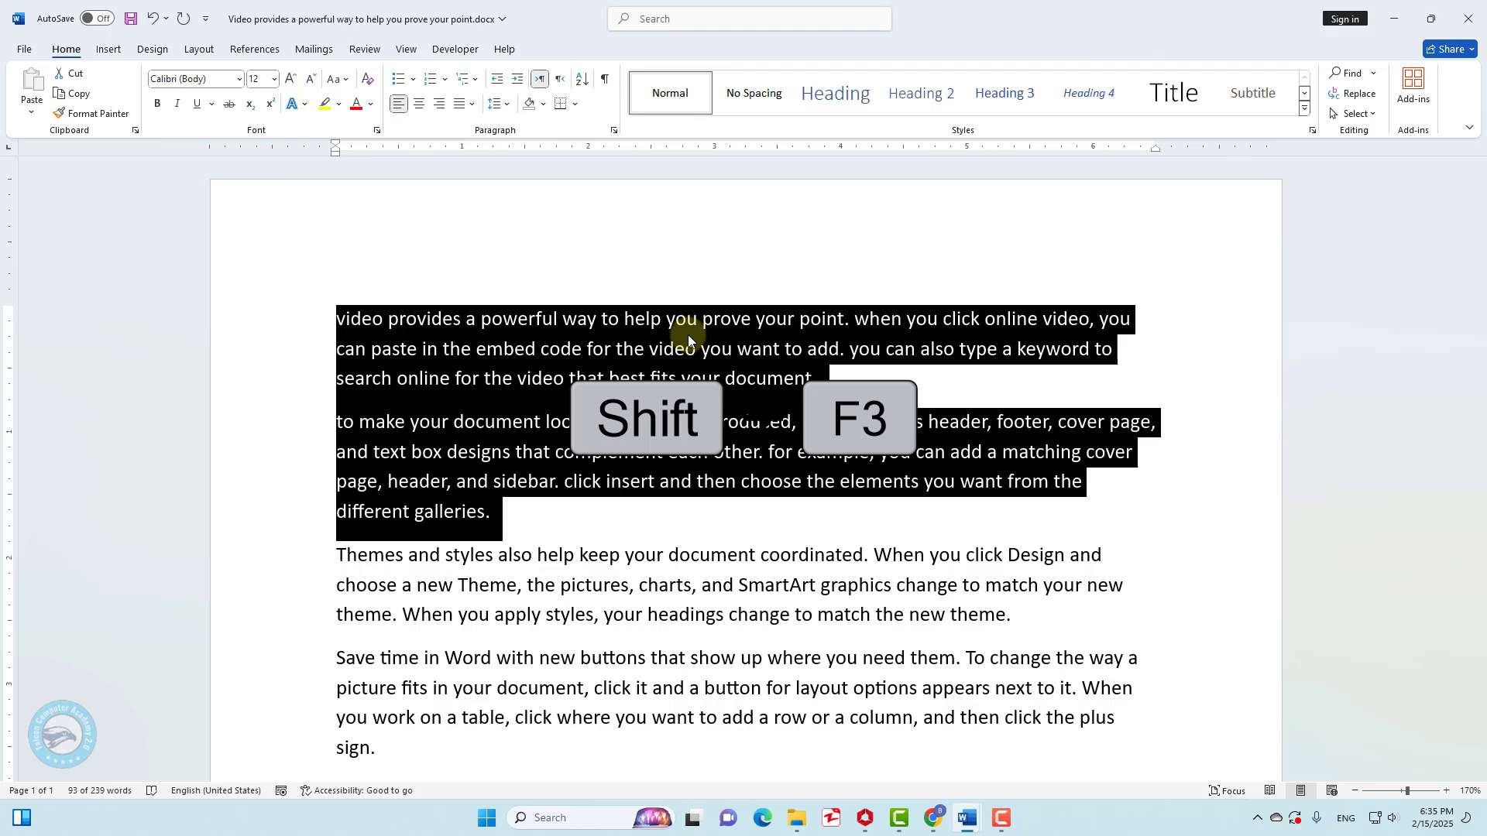
pyautogui.hotkey('shift', 'F3')
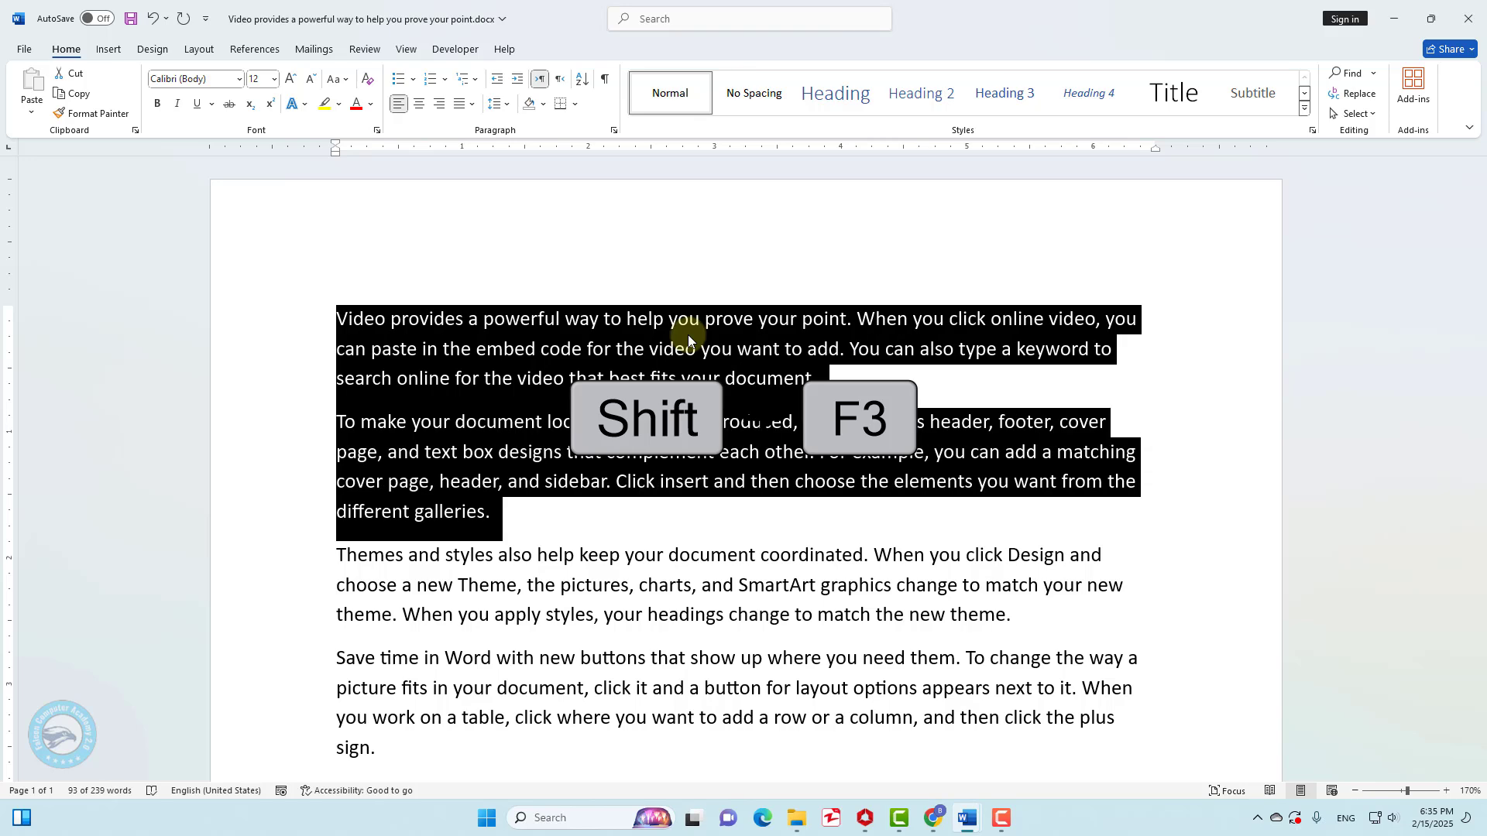
# Cycle the letter case of the first two paragraphs again, finishing with all lowercase
pyautogui.hotkey('shift', 'F3')
pyautogui.hotkey('shift', 'F3')
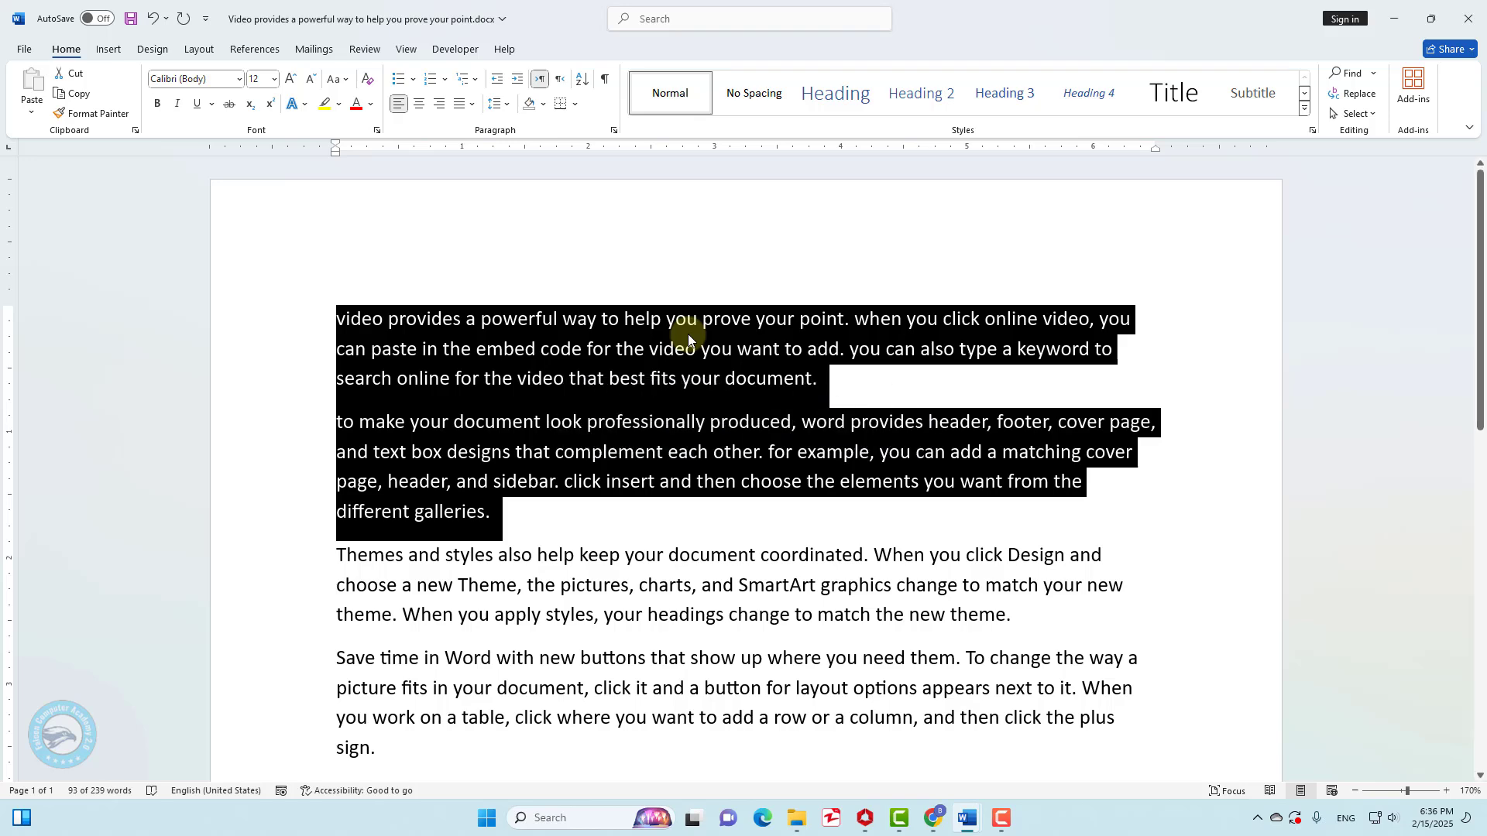
# Open the context menu for the word "keep" in the third paragraph, and dismiss it without choosing a command
pyautogui.click(616, 544)
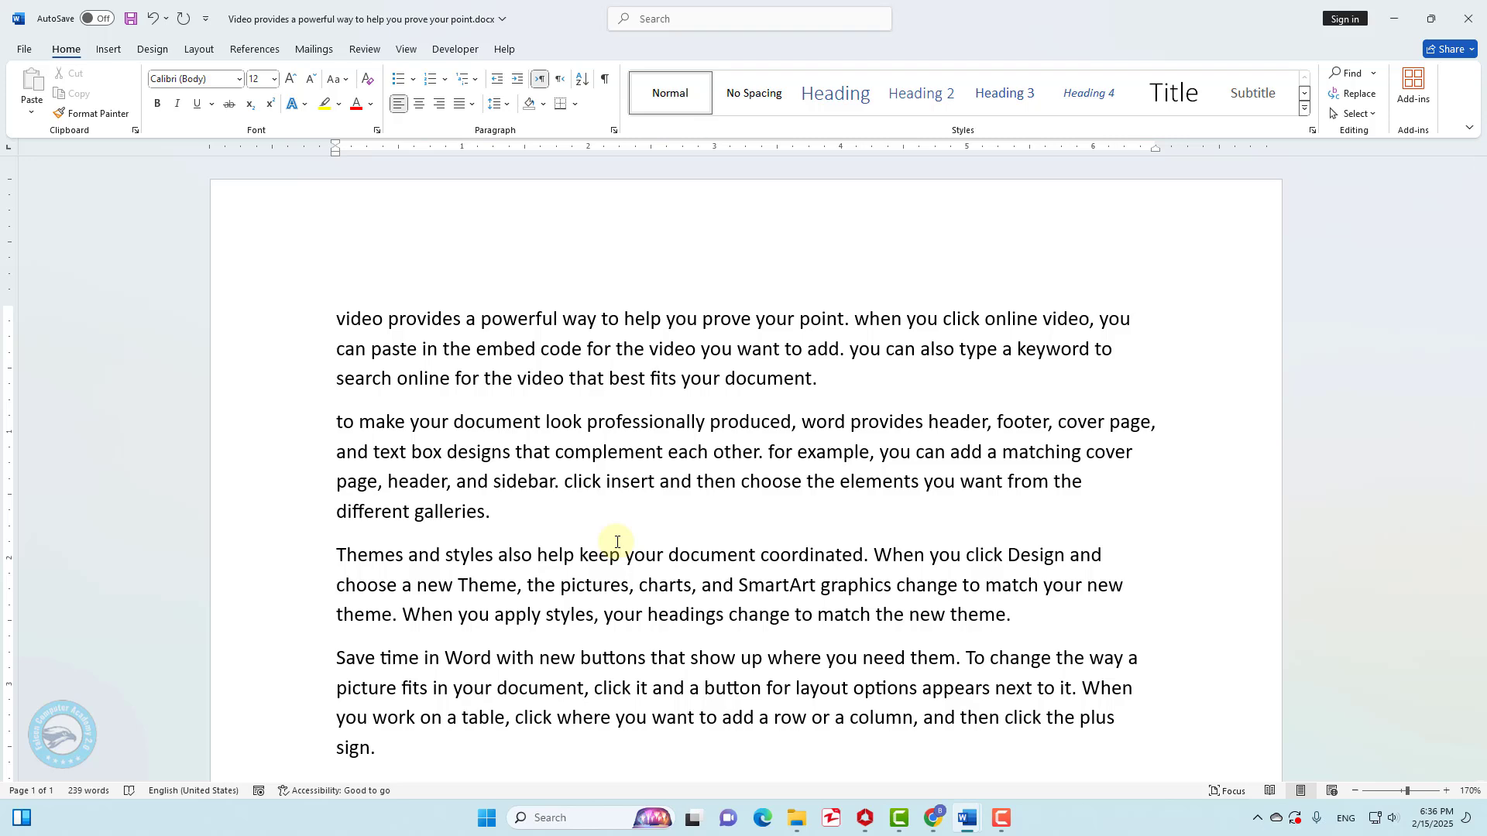
pyautogui.hotkey('shift', 'F10')
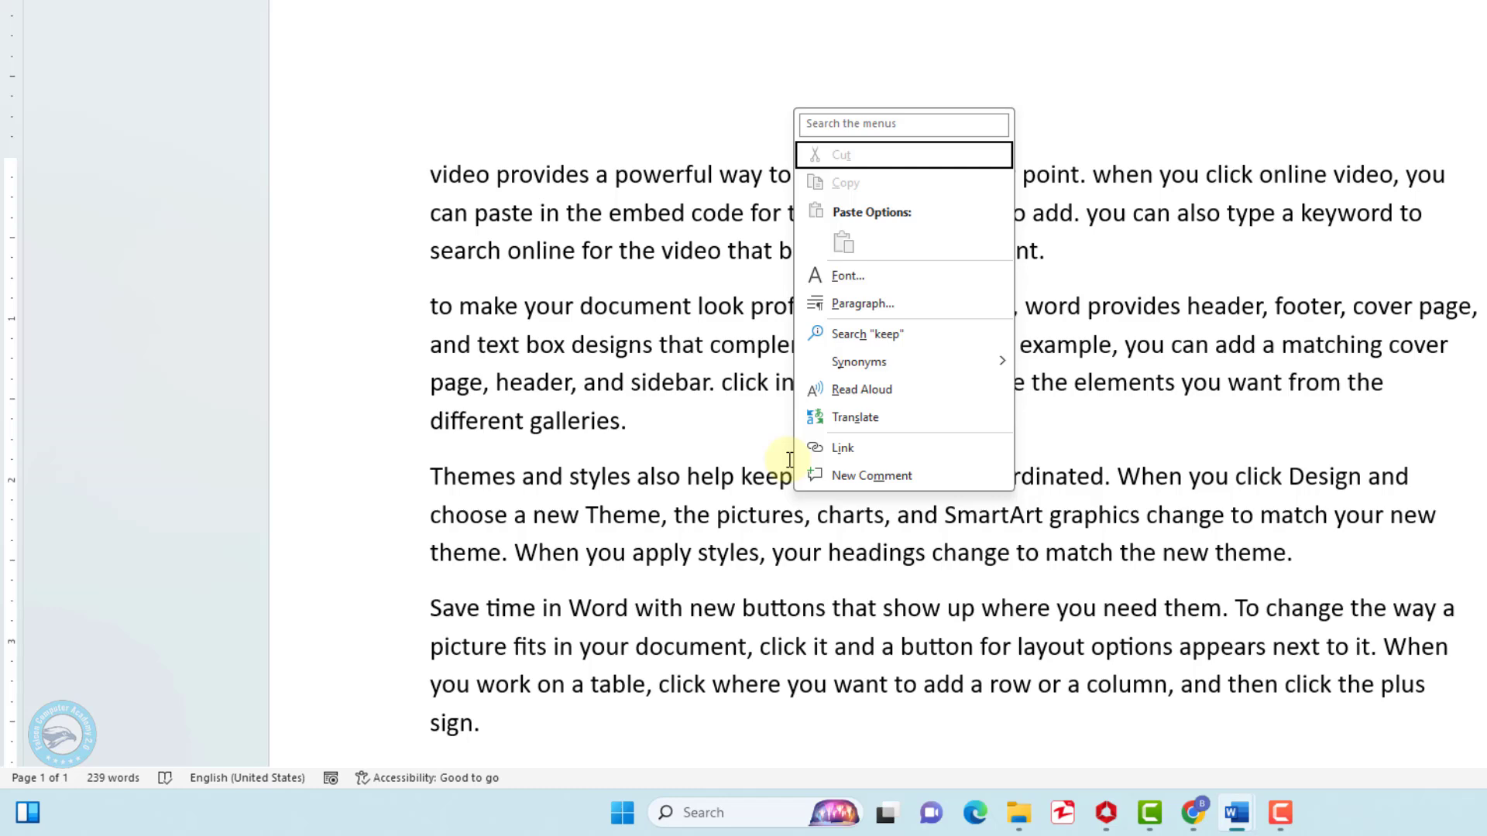
pyautogui.press('Escape')
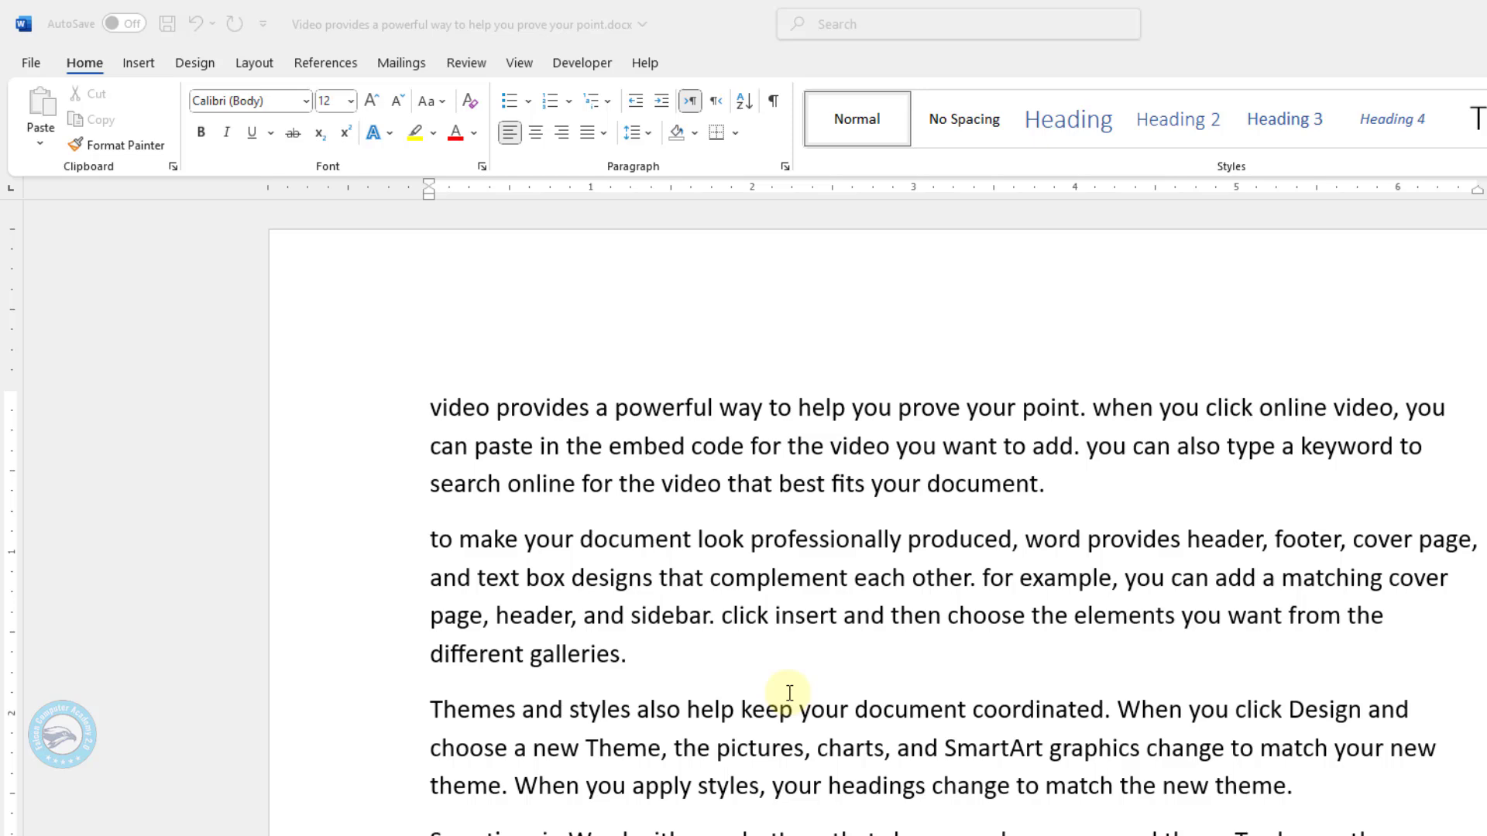
# Insert the picture v19-3720.jpg from the Pictures folder into the document, and undo the insertion
pyautogui.hotkey('ctrl', 'alt', 'space')
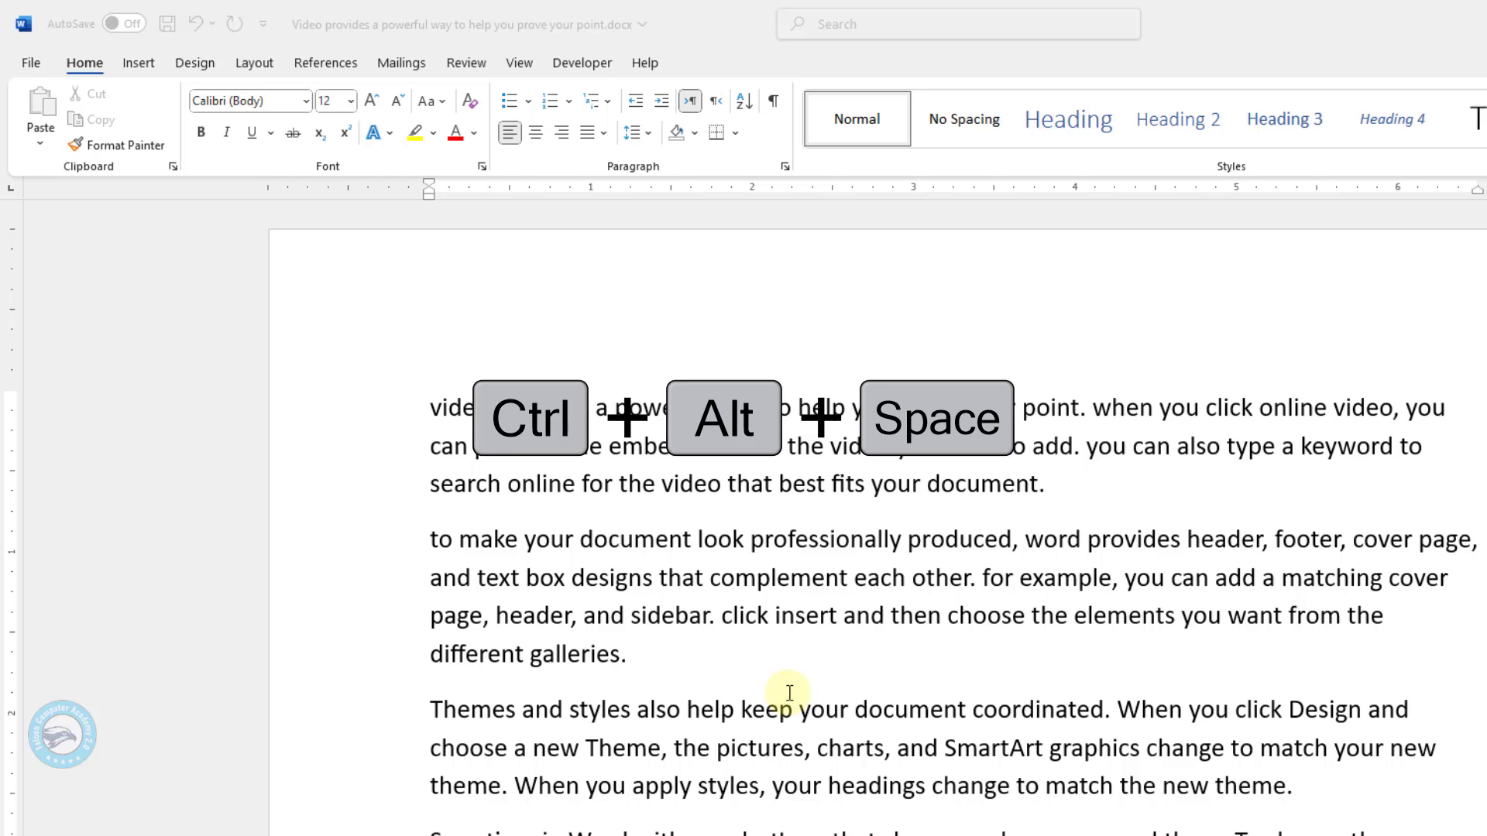
pyautogui.click(731, 540)
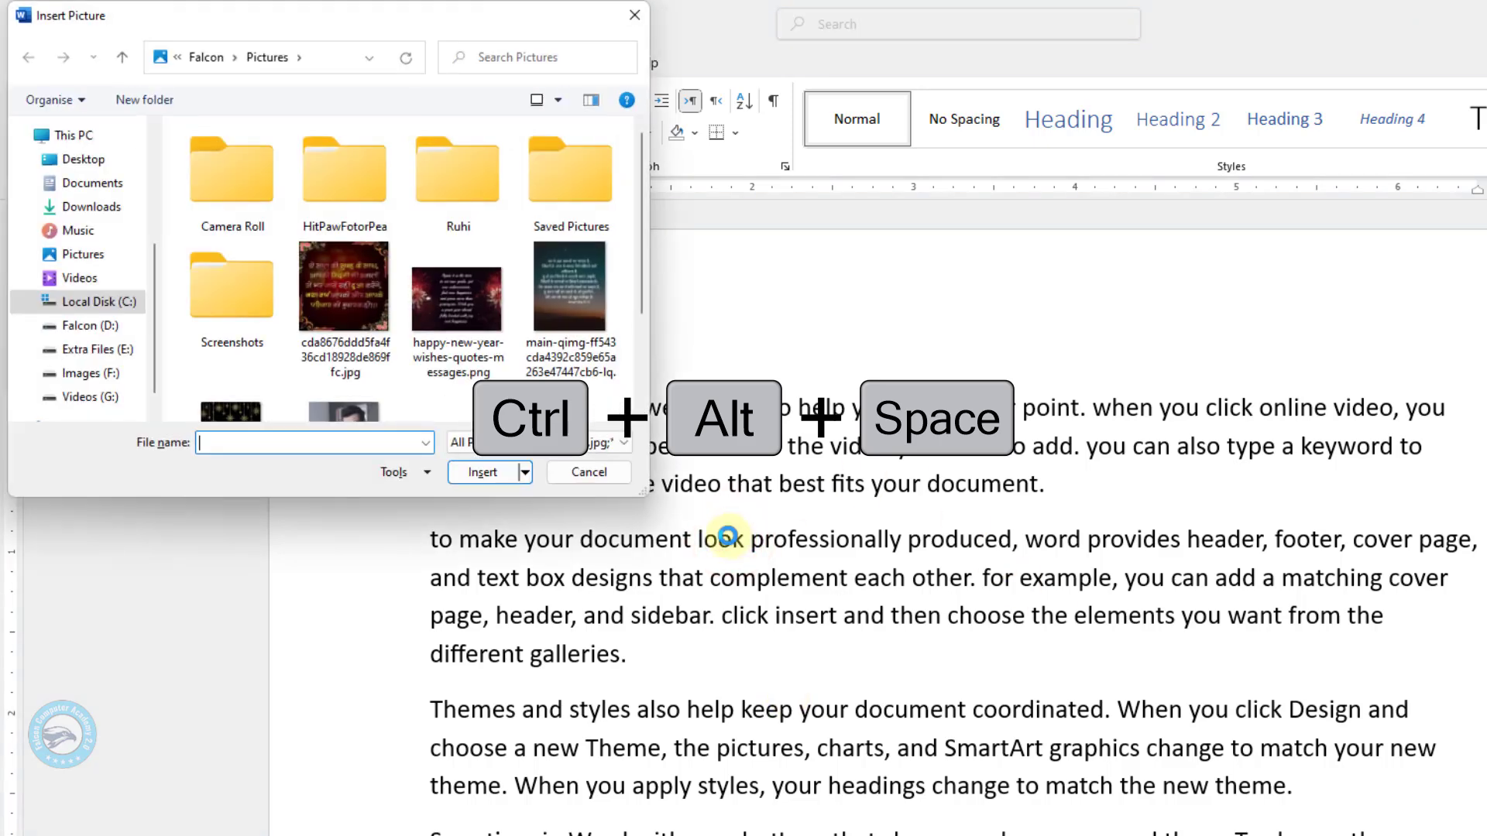
pyautogui.moveTo(643, 228); pyautogui.dragTo(635, 302)
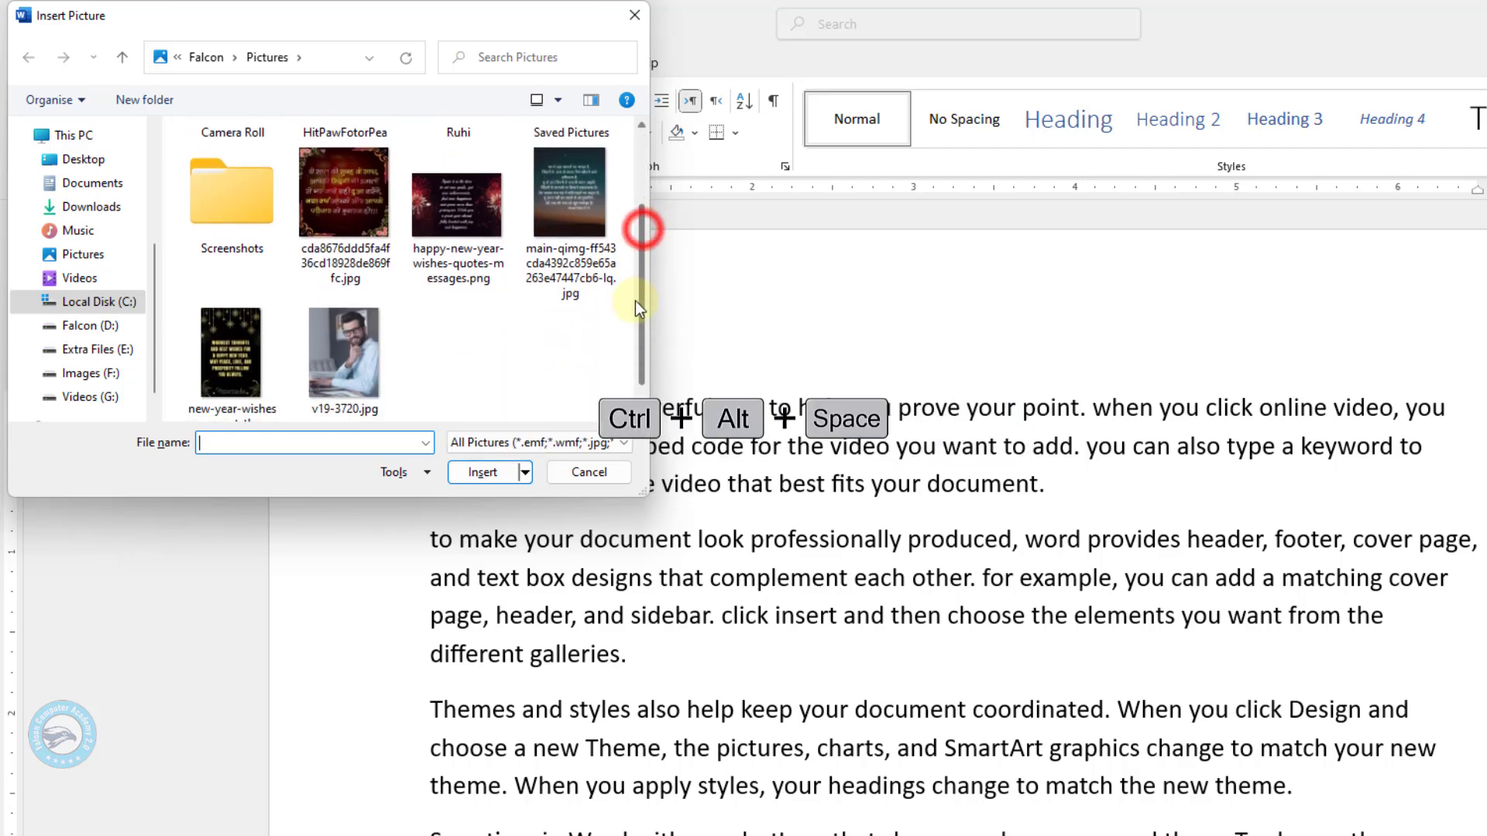
pyautogui.click(346, 352)
pyautogui.click(482, 472)
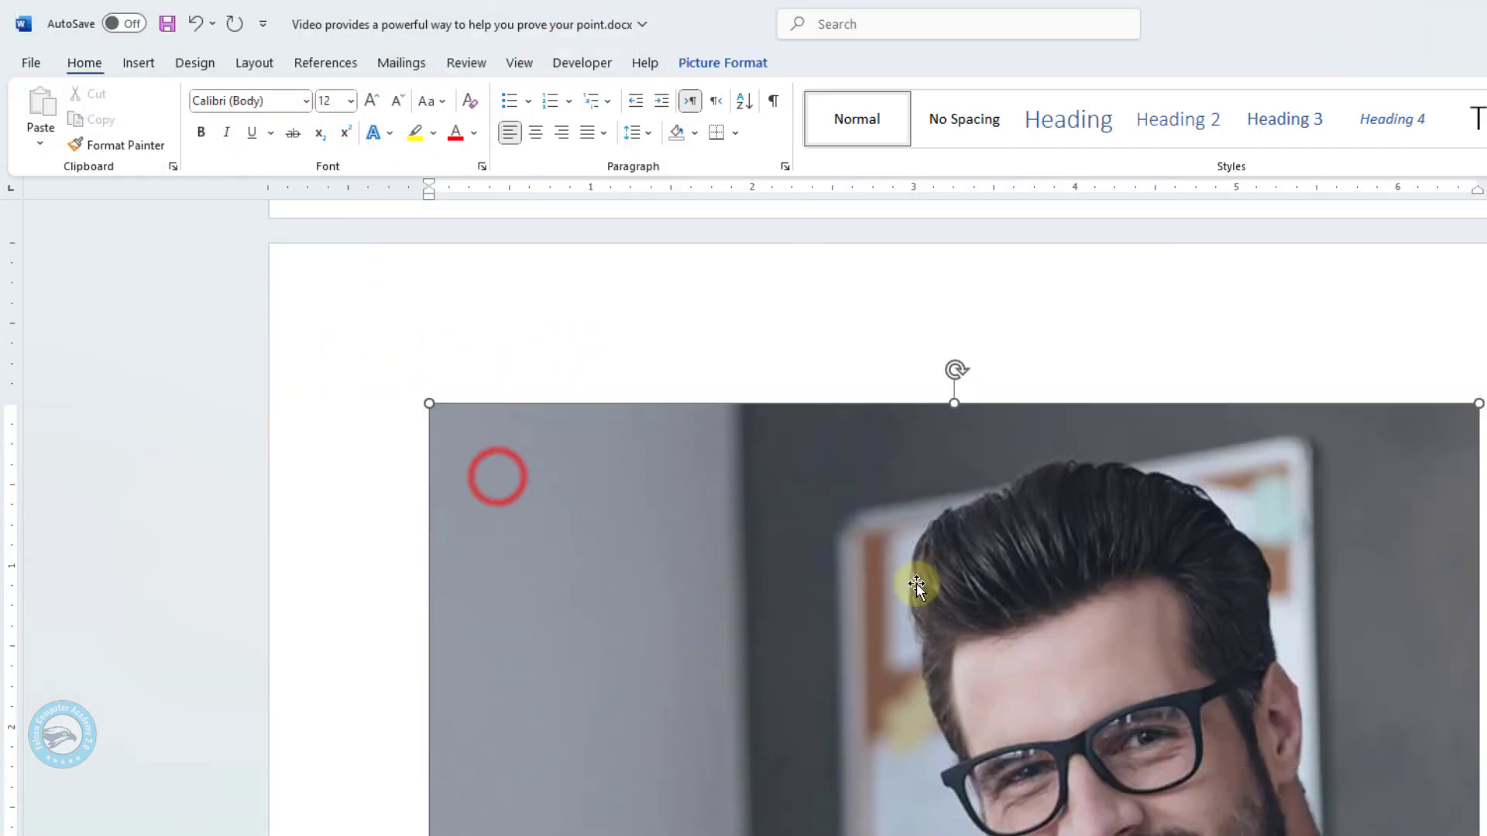
pyautogui.click(952, 608)
pyautogui.hotkey('ctrl', 'z')
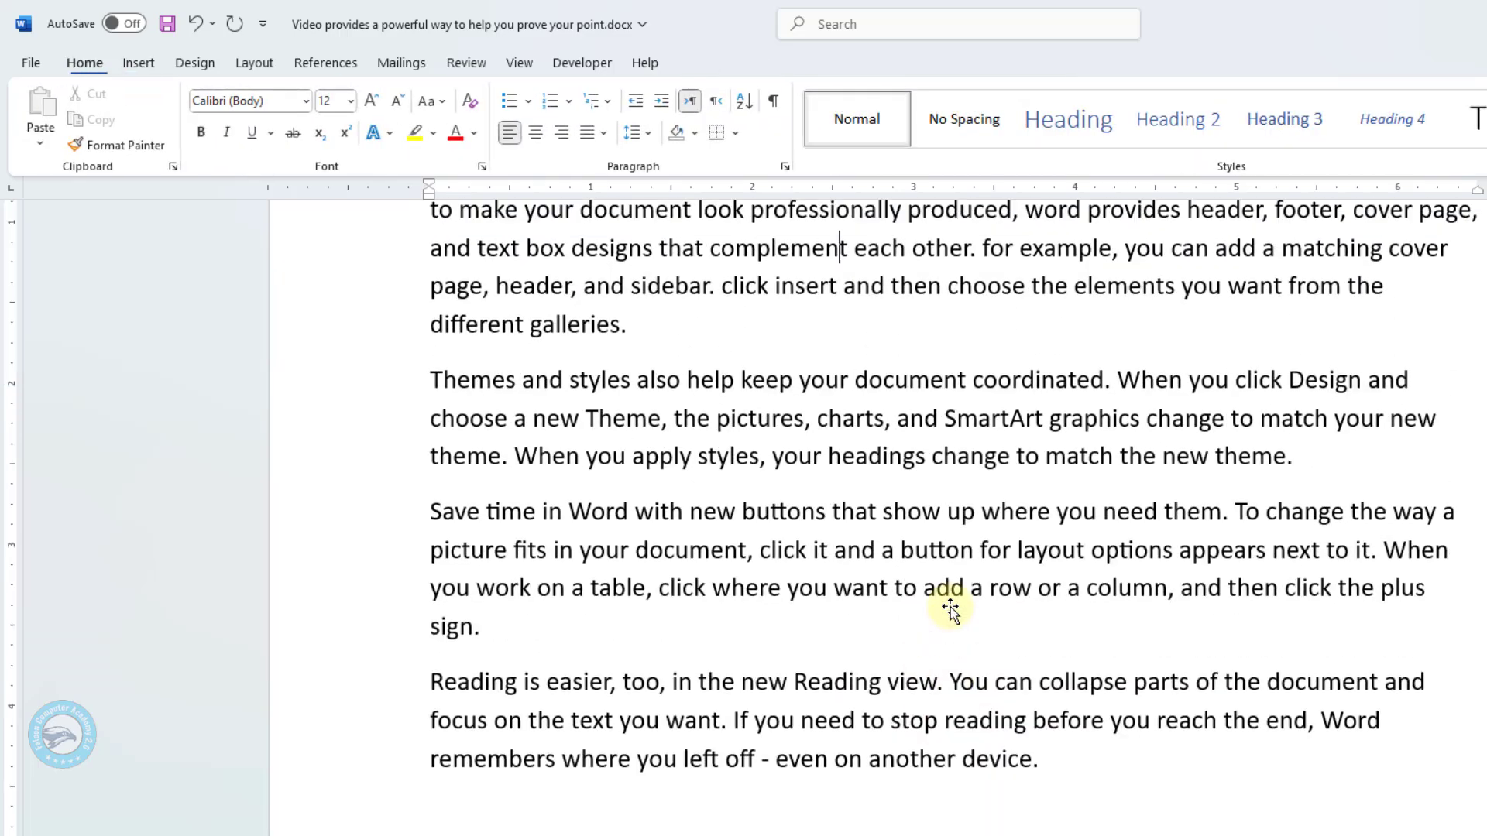
# Select the first two paragraphs, start Read Aloud on them, and pause the reading by placing the cursor after the second paragraph
pyautogui.scroll(5, 951, 608)
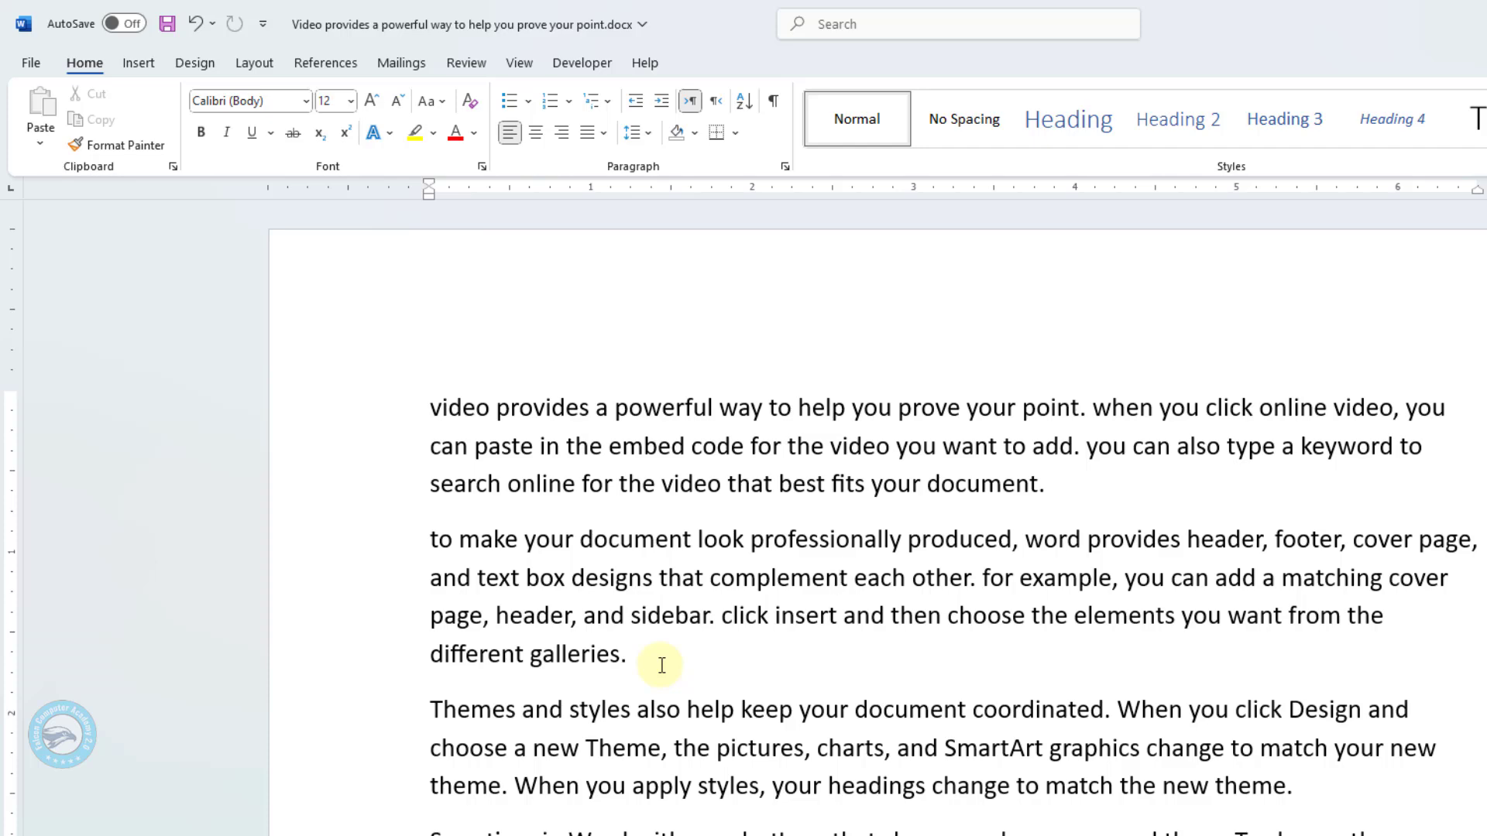
pyautogui.moveTo(663, 666); pyautogui.dragTo(397, 419)
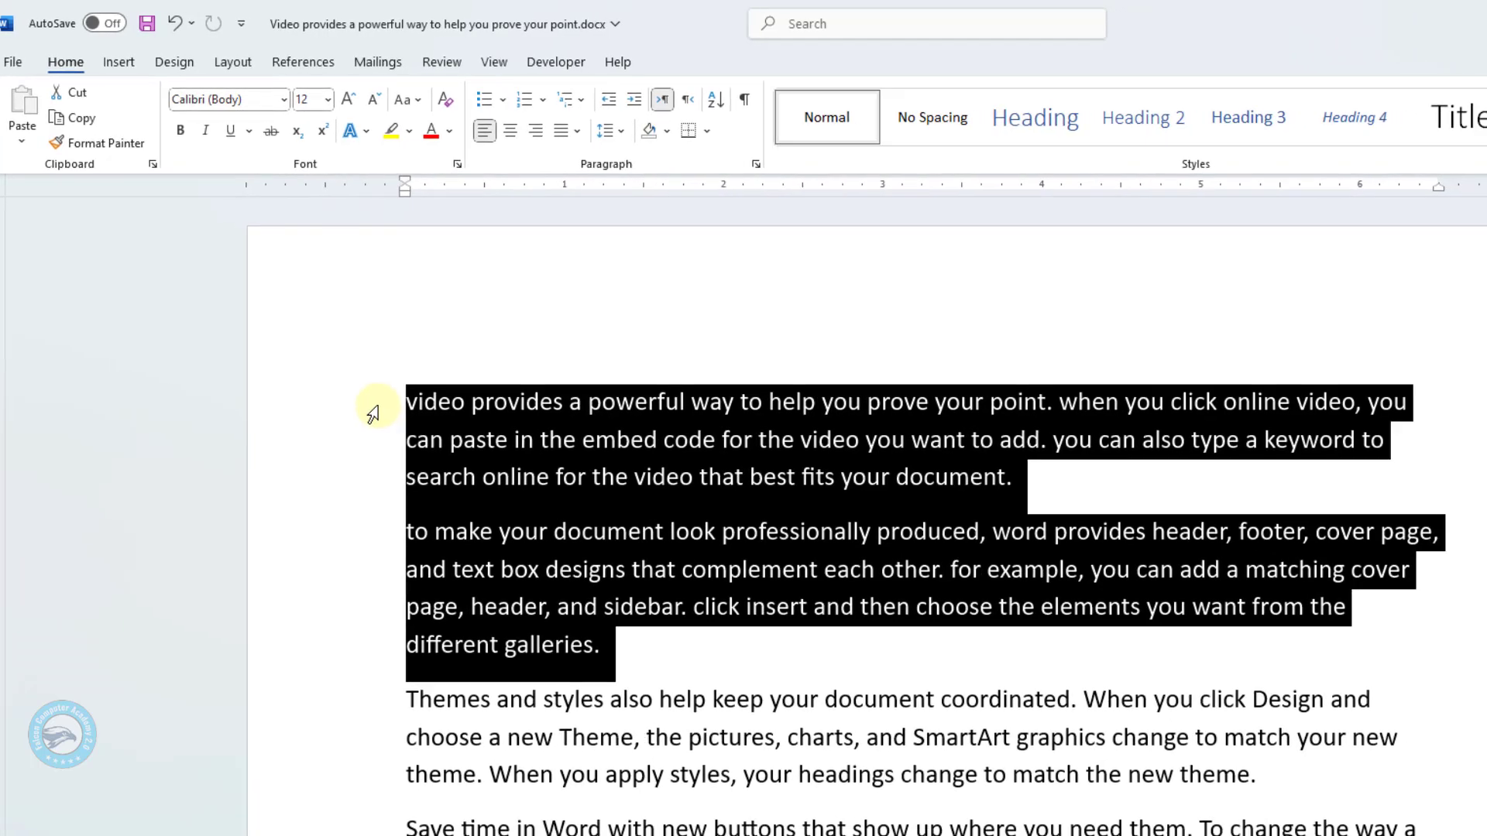
pyautogui.hotkey('ctrl', 'alt', 'space')
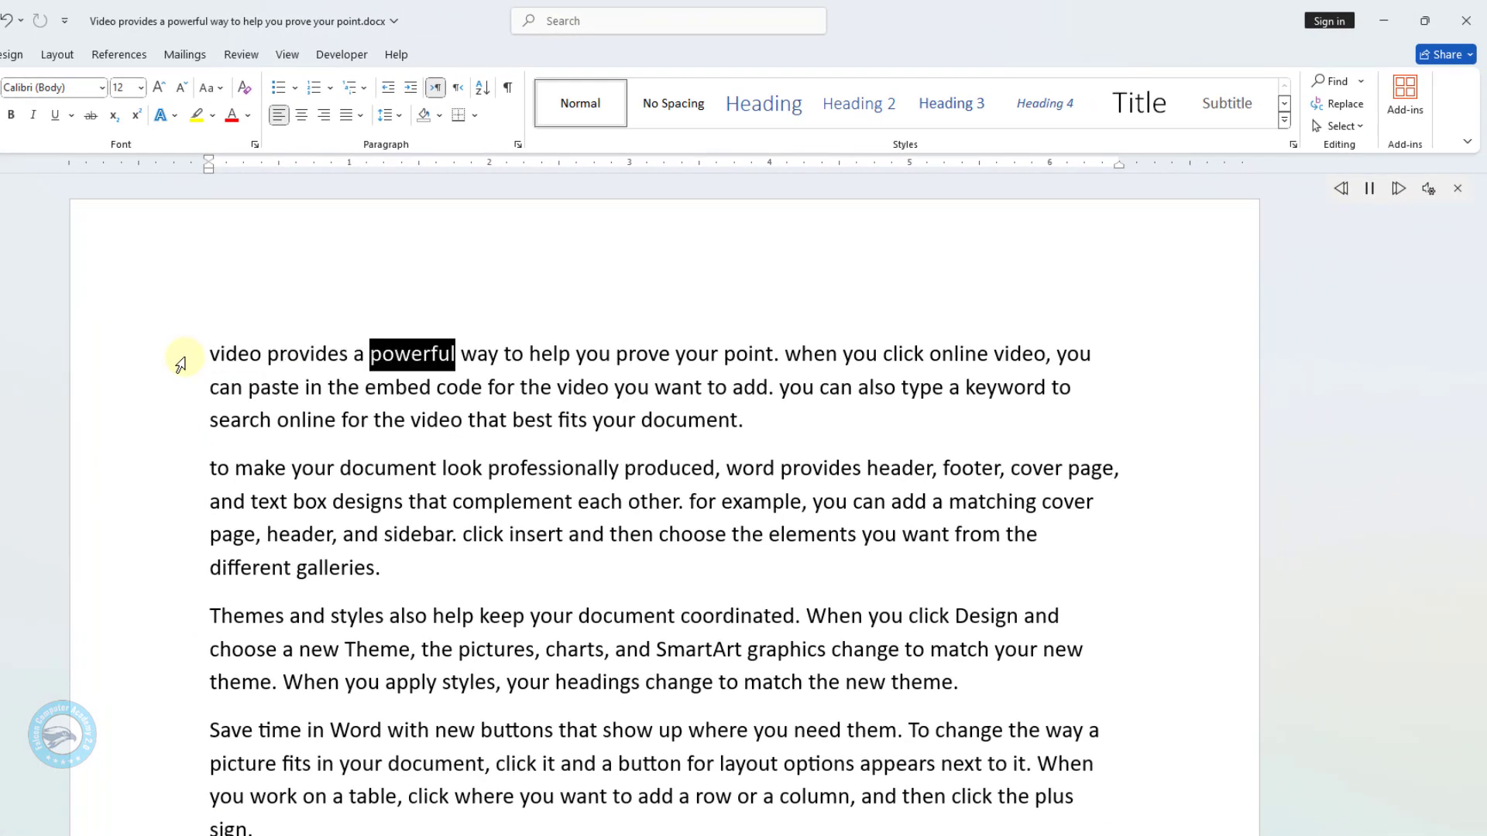
pyautogui.click(555, 564)
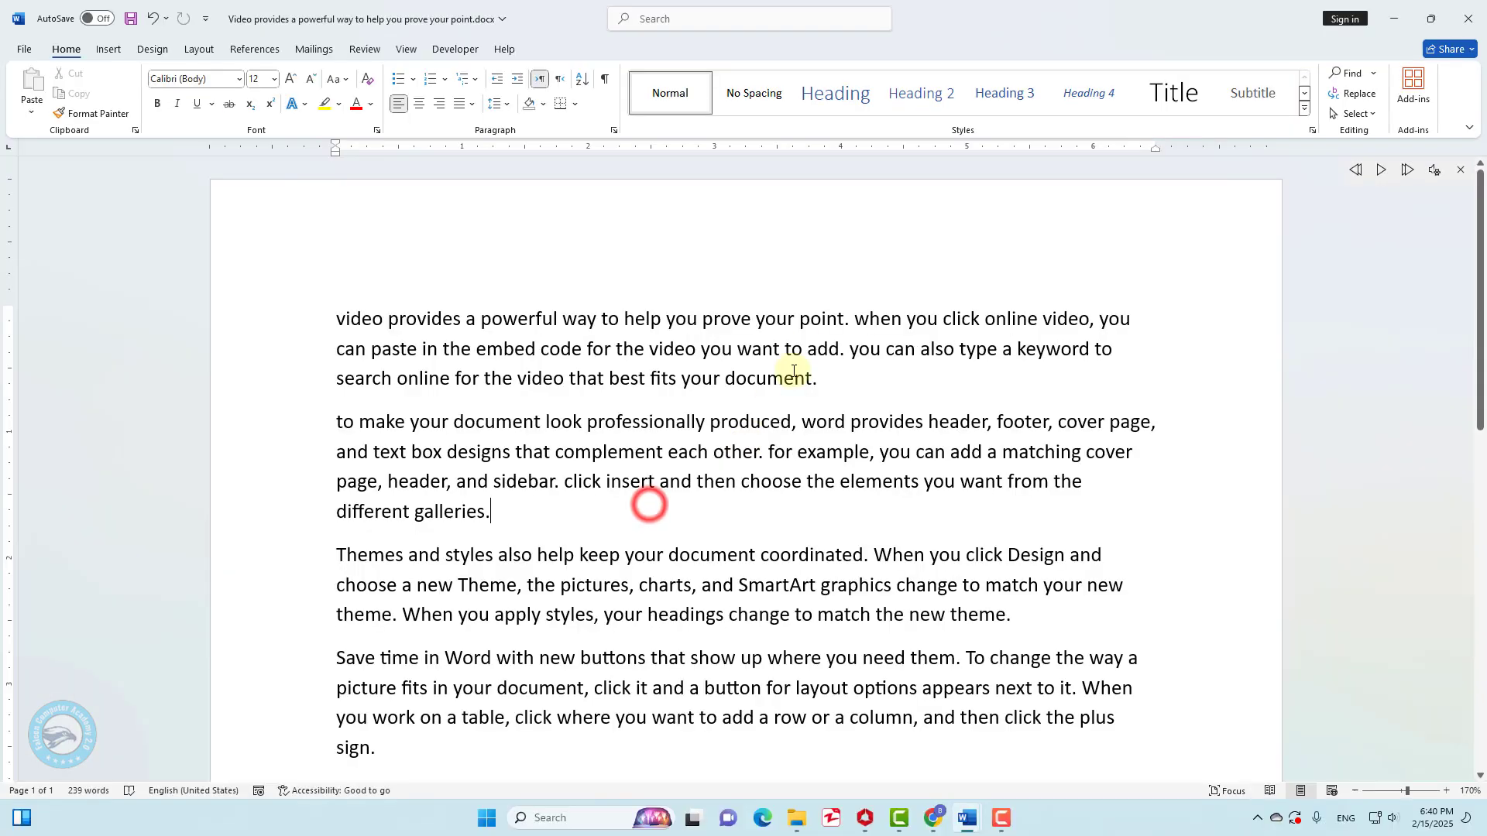